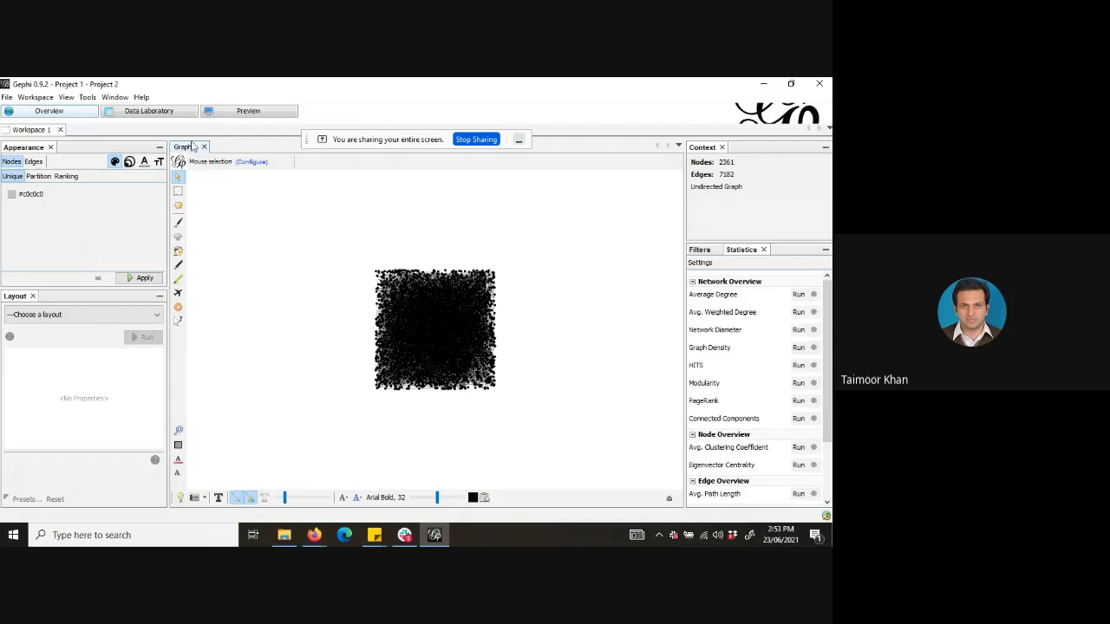
# Locate yeast.gexf in the Downloads folder in File Explorer, and return to Gephi to view the filter library.
pyautogui.click(284, 538)
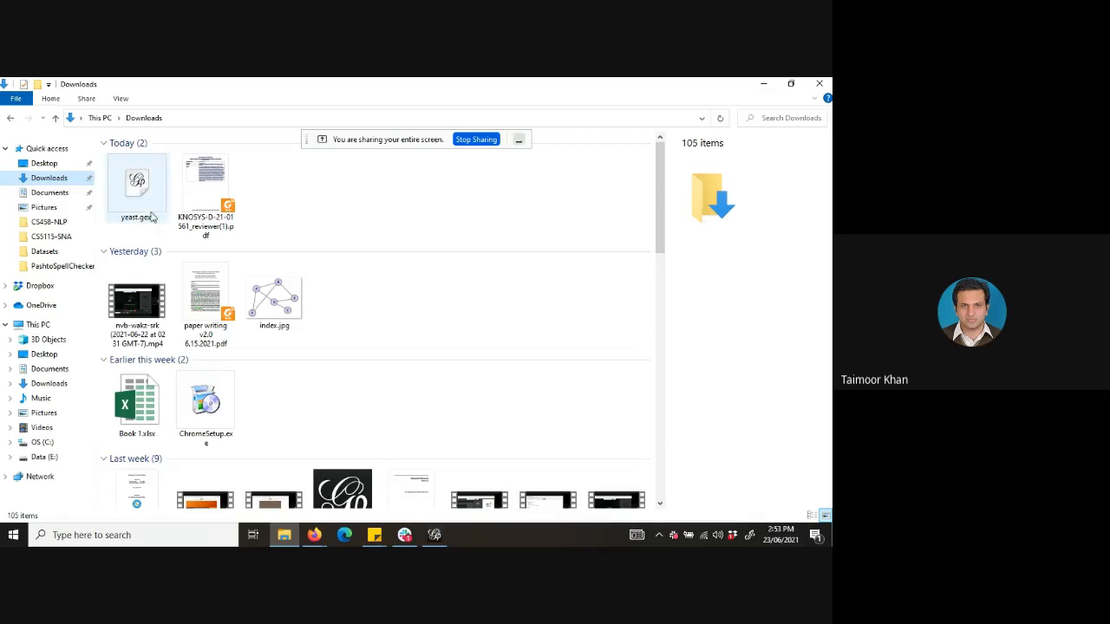
pyautogui.click(427, 538)
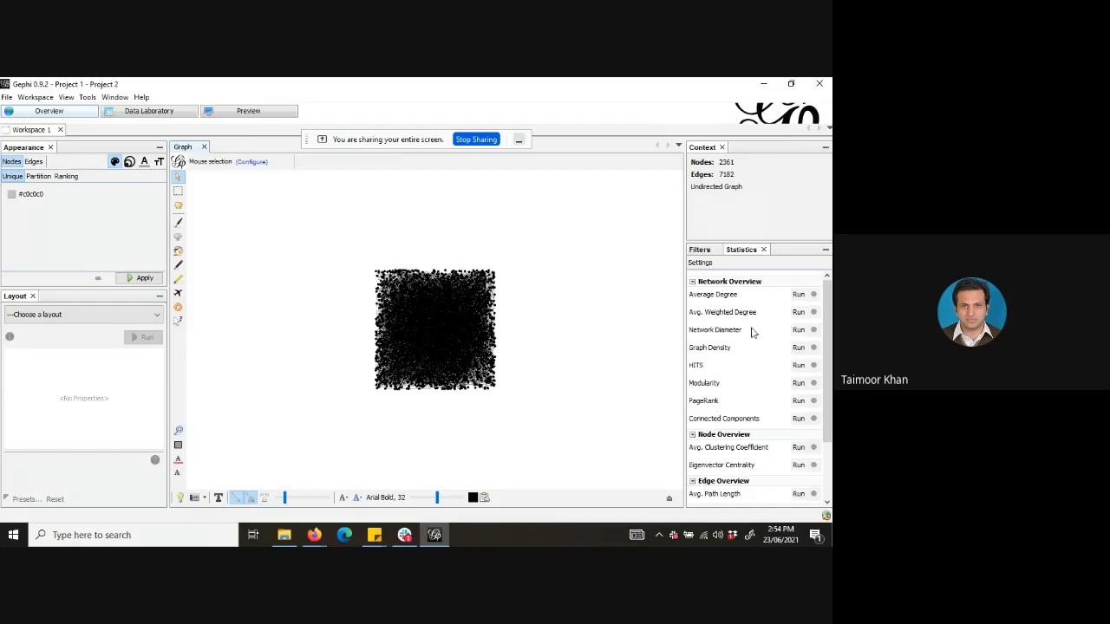
pyautogui.click(704, 249)
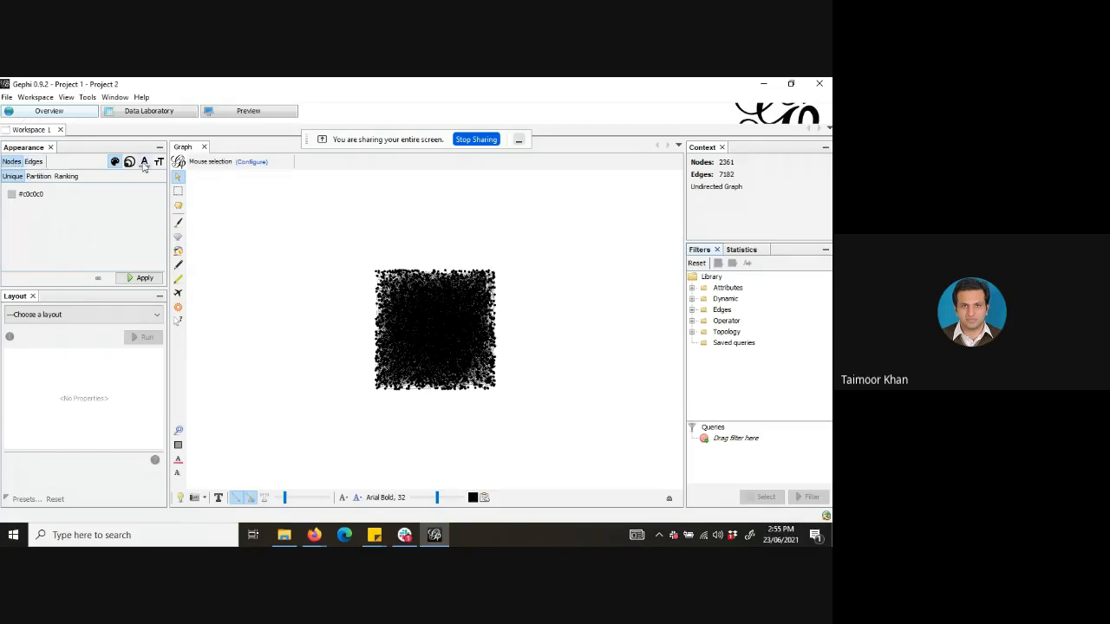
# Apply the unique colour #3c38ff to all nodes of the graph.
pyautogui.click(146, 164)
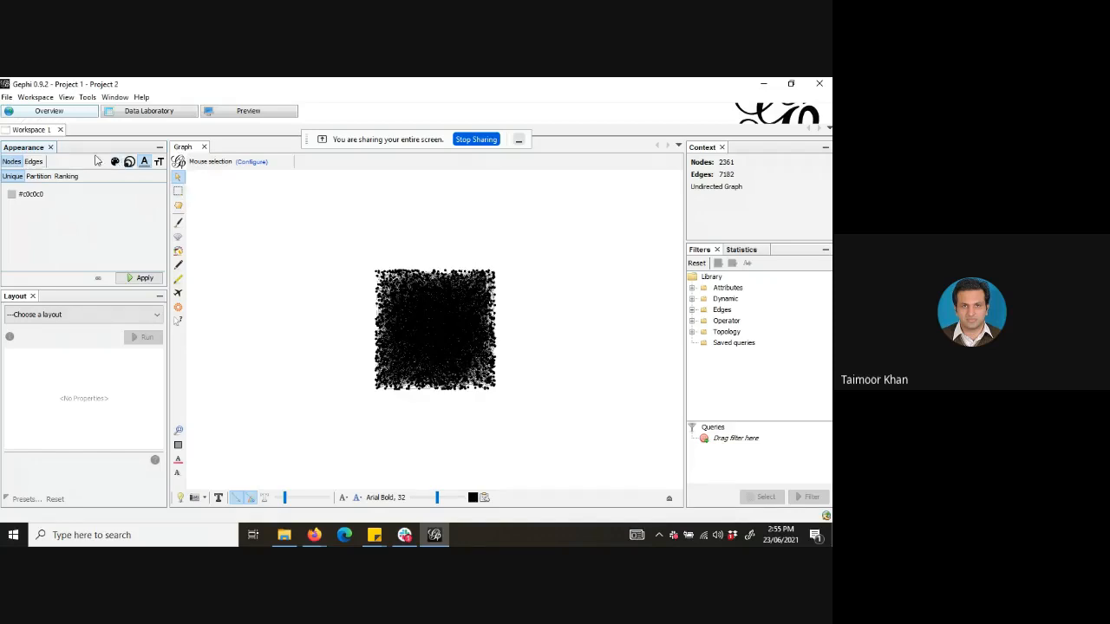
pyautogui.click(121, 164)
pyautogui.click(11, 196)
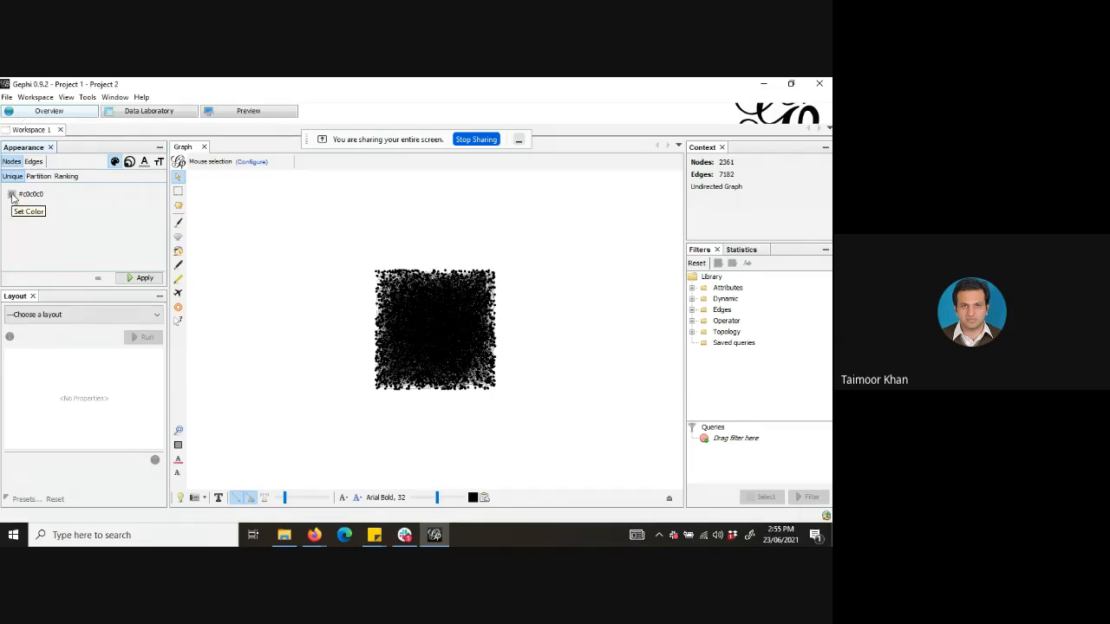
pyautogui.click(12, 195)
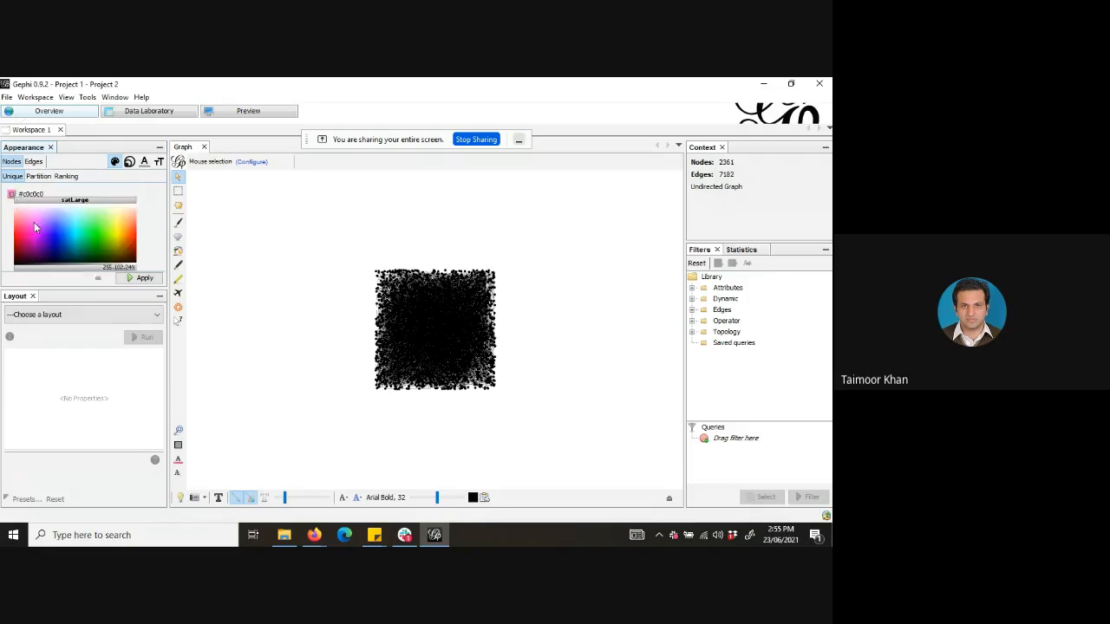
pyautogui.click(54, 230)
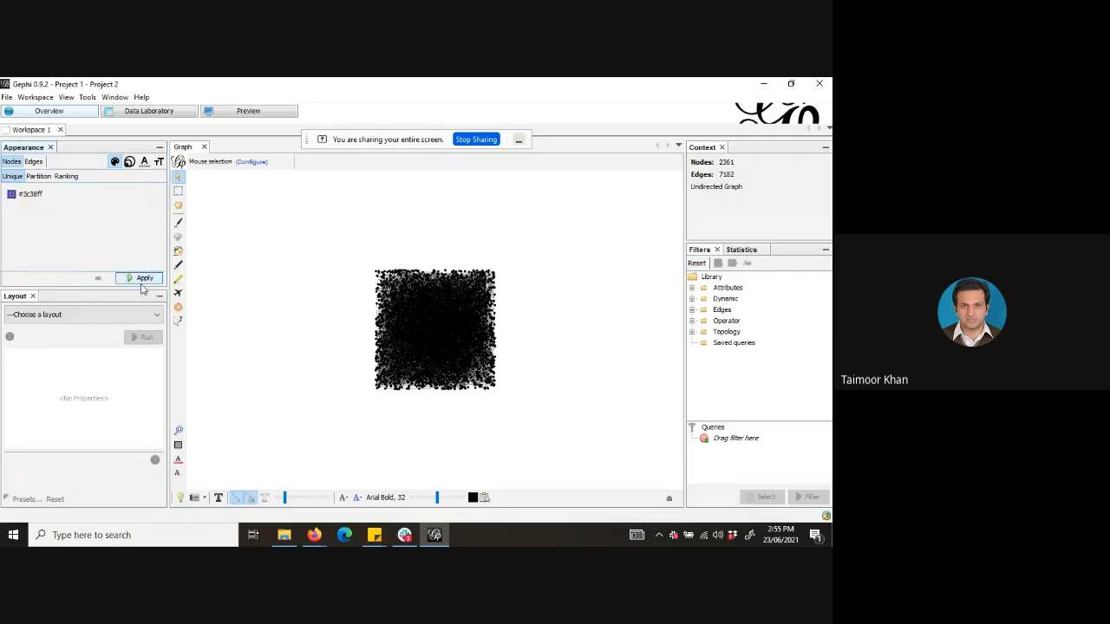
pyautogui.click(142, 279)
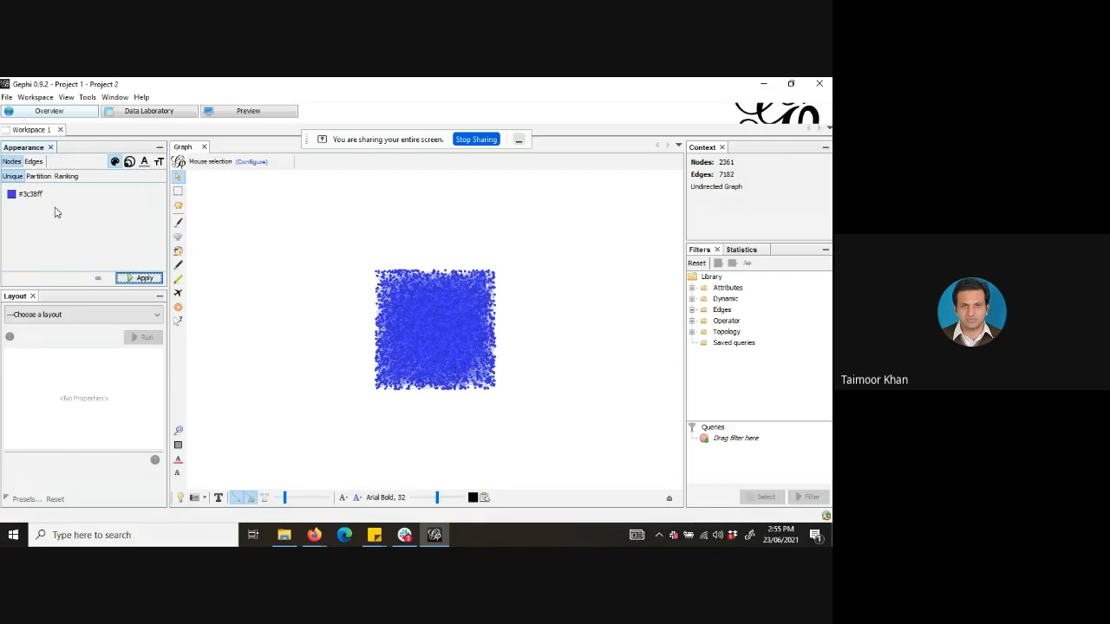
# Switch to the Google Meet call in Firefox to admit the waiting participant, and return to Gephi.
pyautogui.click(139, 315)
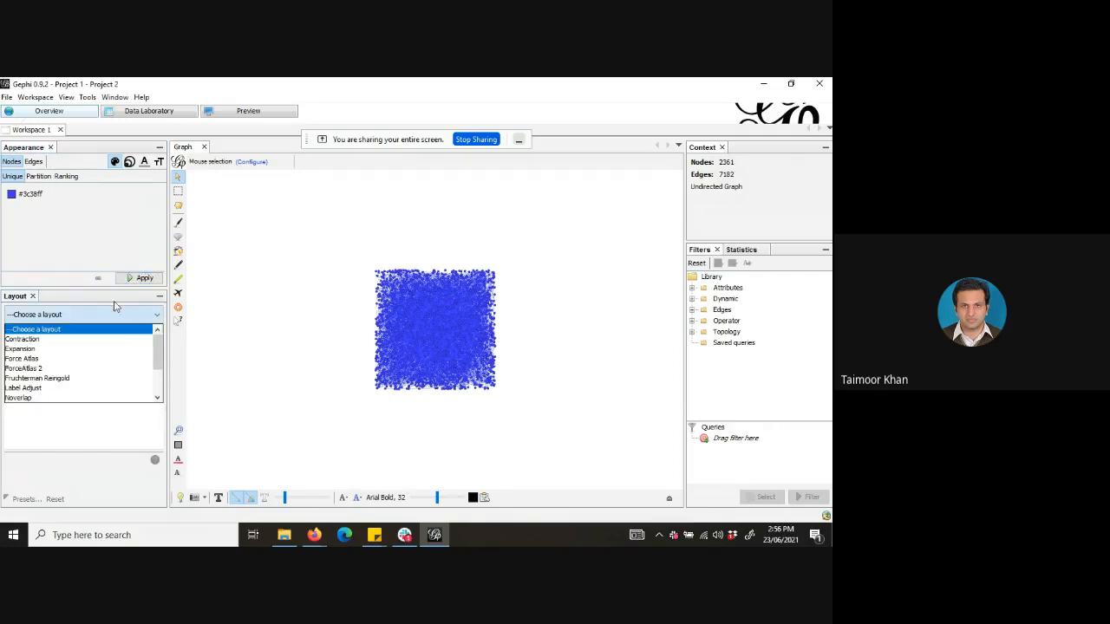
pyautogui.moveTo(316, 536)
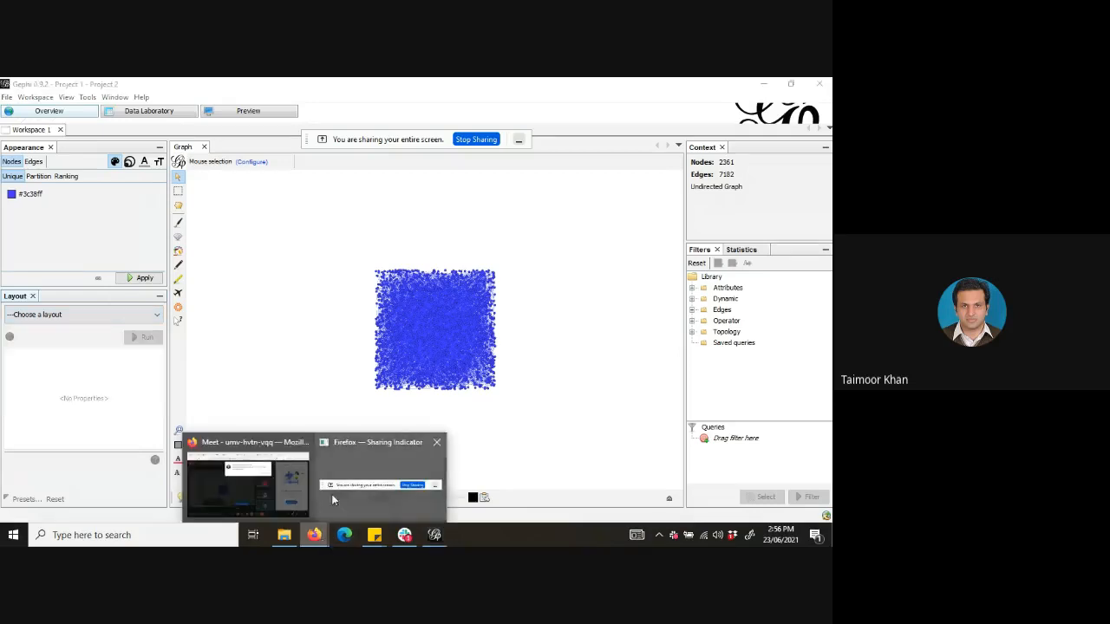
pyautogui.click(286, 490)
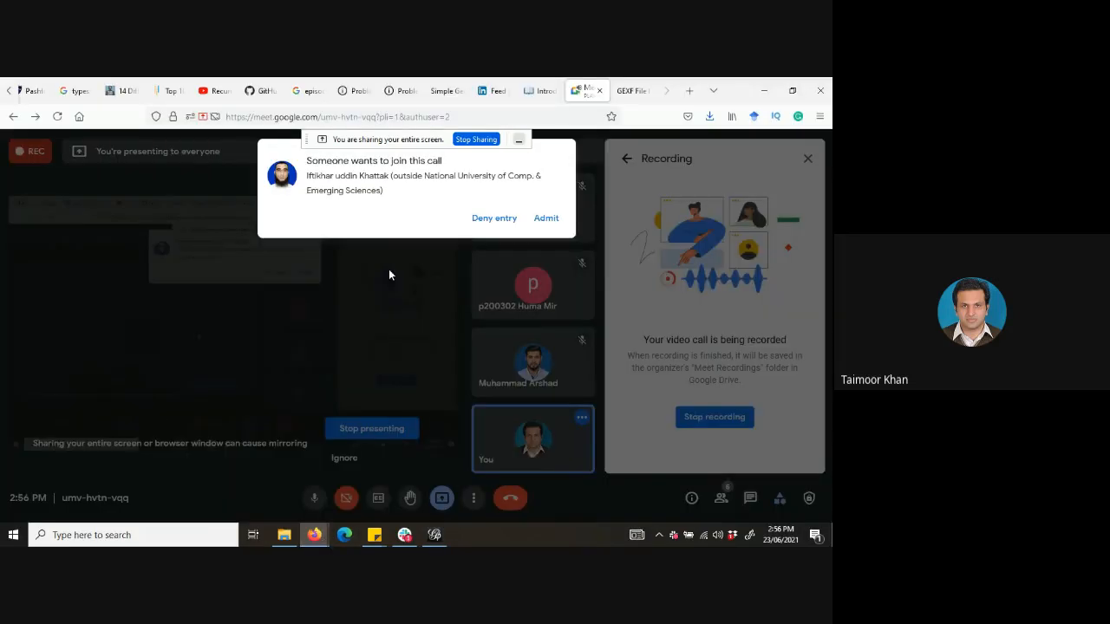
pyautogui.click(547, 218)
pyautogui.click(435, 535)
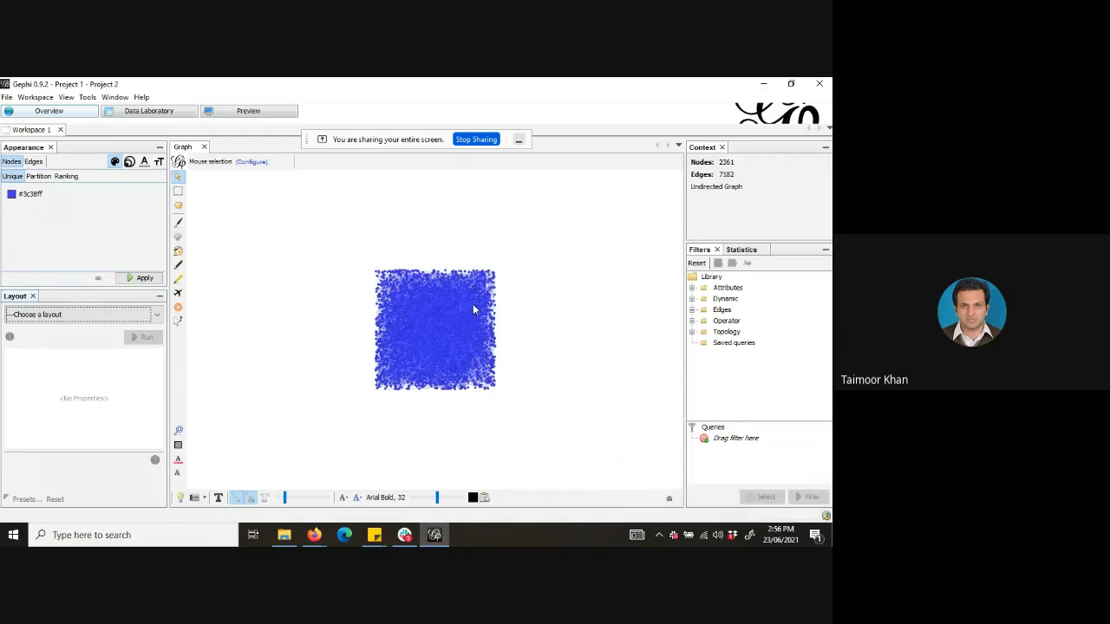
# Run the Yifan Hu Proportional layout on the graph with its default properties.
pyautogui.click(158, 318)
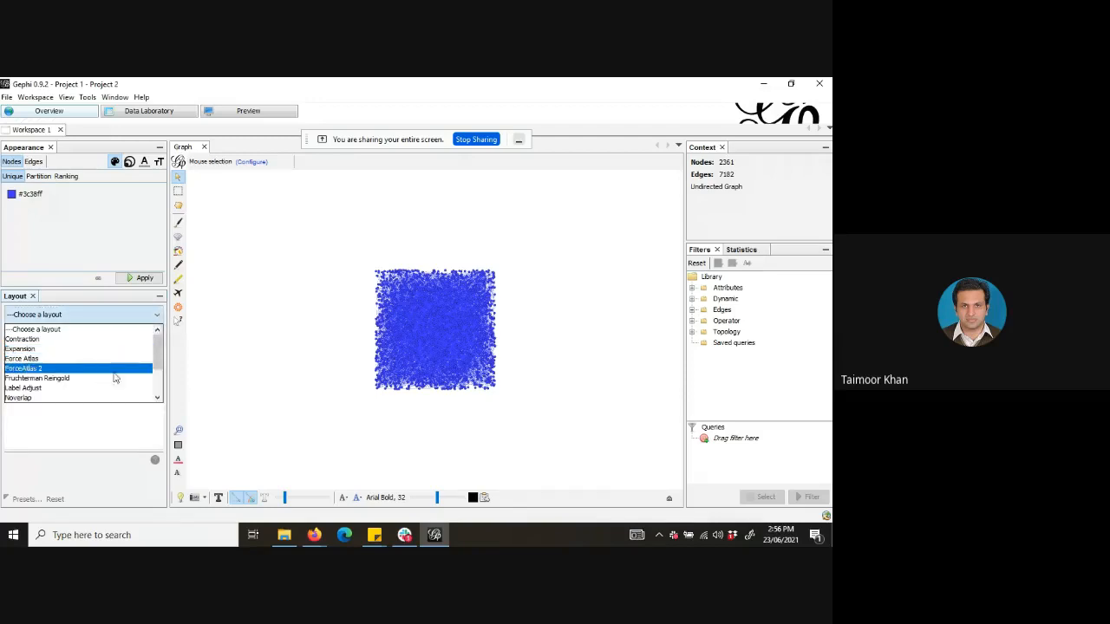
pyautogui.scroll(-2, 135, 379)
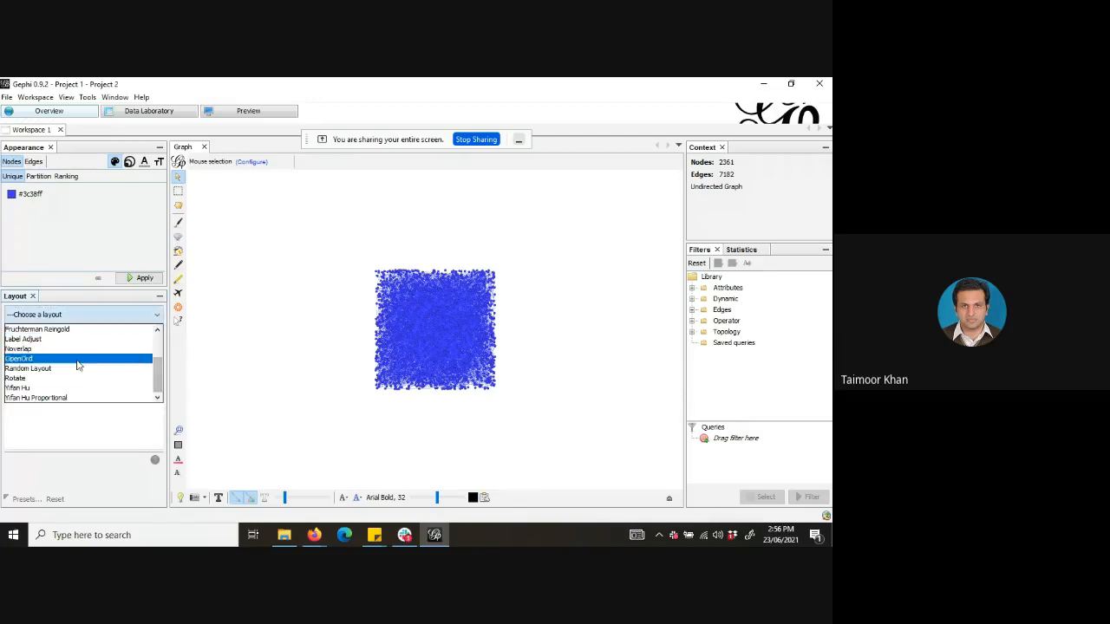
pyautogui.click(70, 398)
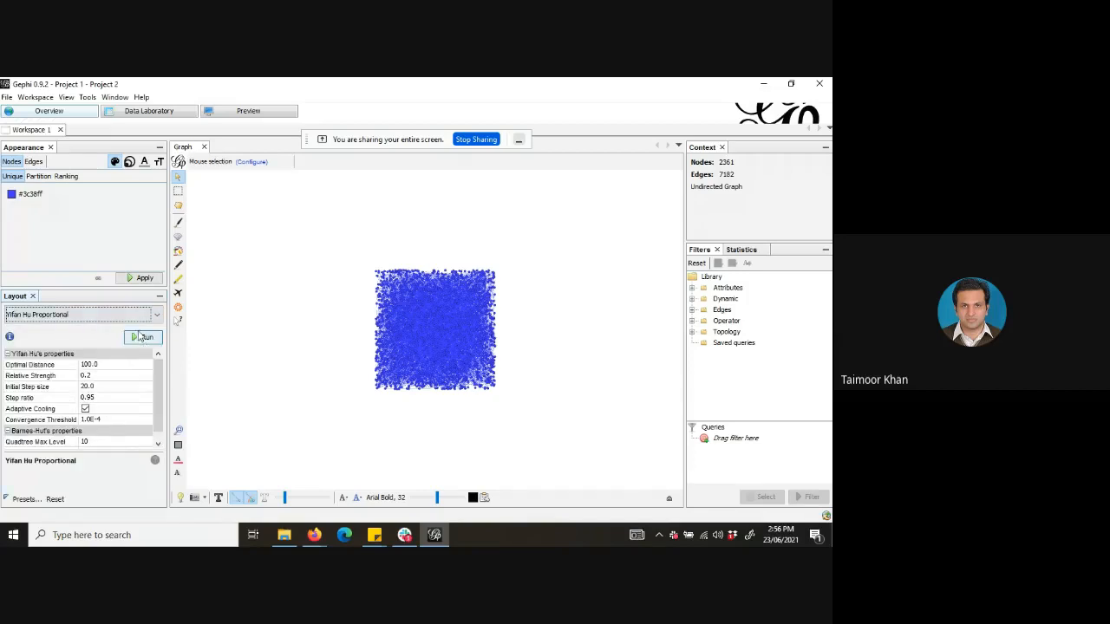
pyautogui.click(118, 316)
pyautogui.click(117, 317)
pyautogui.scroll(-1, 157, 397)
pyautogui.scroll(1, 157, 395)
pyautogui.scroll(-1, 154, 392)
pyautogui.click(145, 338)
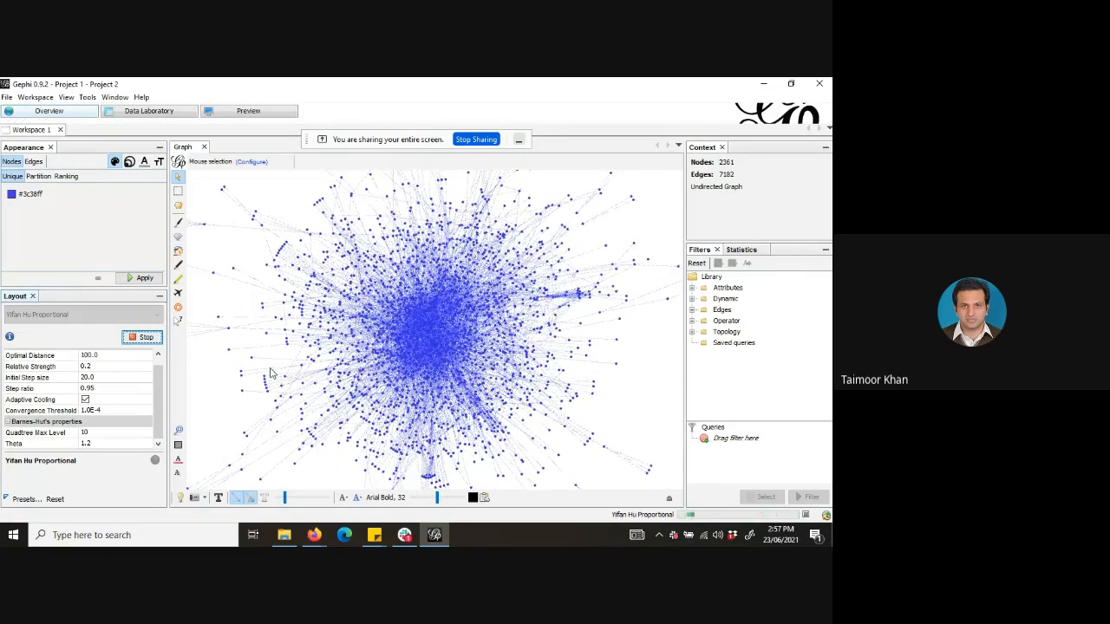
# Search Google for "yifan hu visualization" in a new Firefox tab and look through the results.
pyautogui.click(315, 535)
pyautogui.click(686, 91)
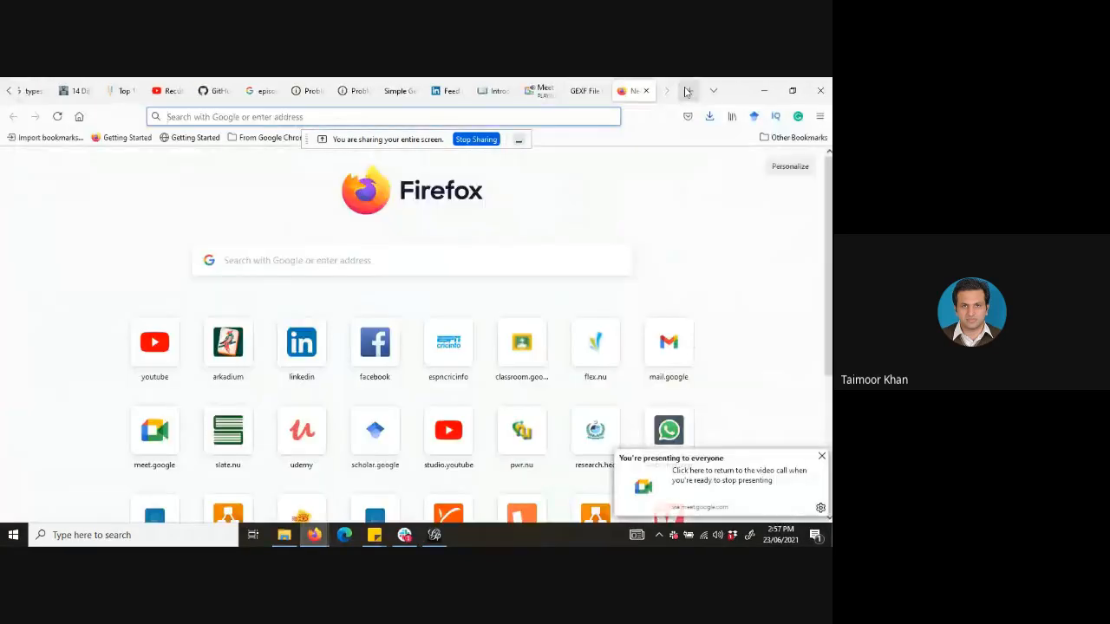
pyautogui.click(435, 535)
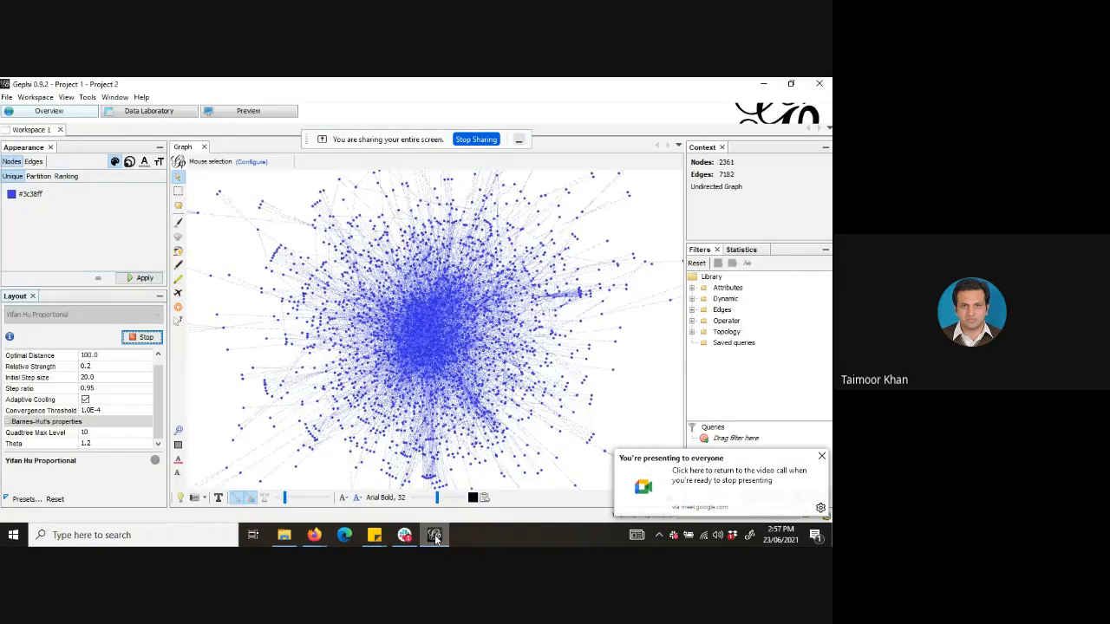
pyautogui.click(434, 535)
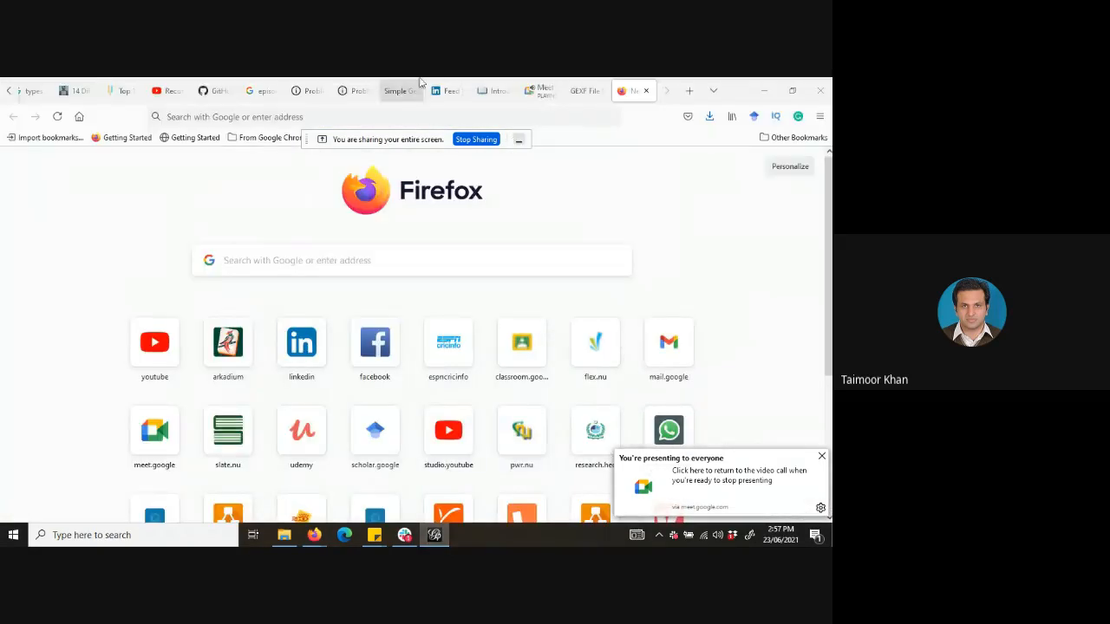
pyautogui.click(434, 119)
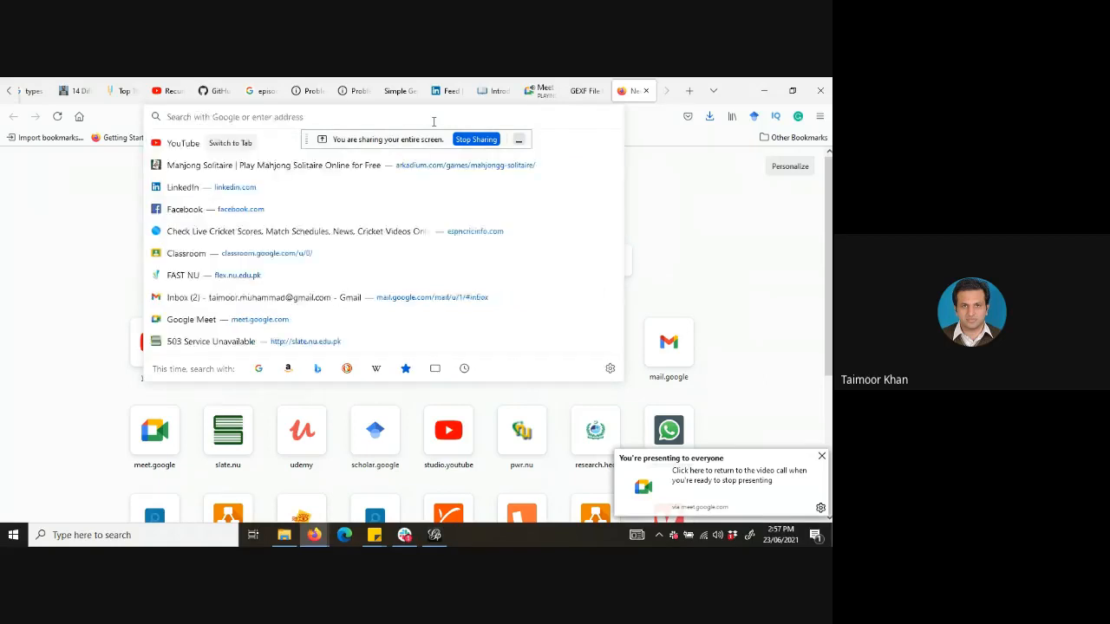
pyautogui.write('yifan hu visualizt')
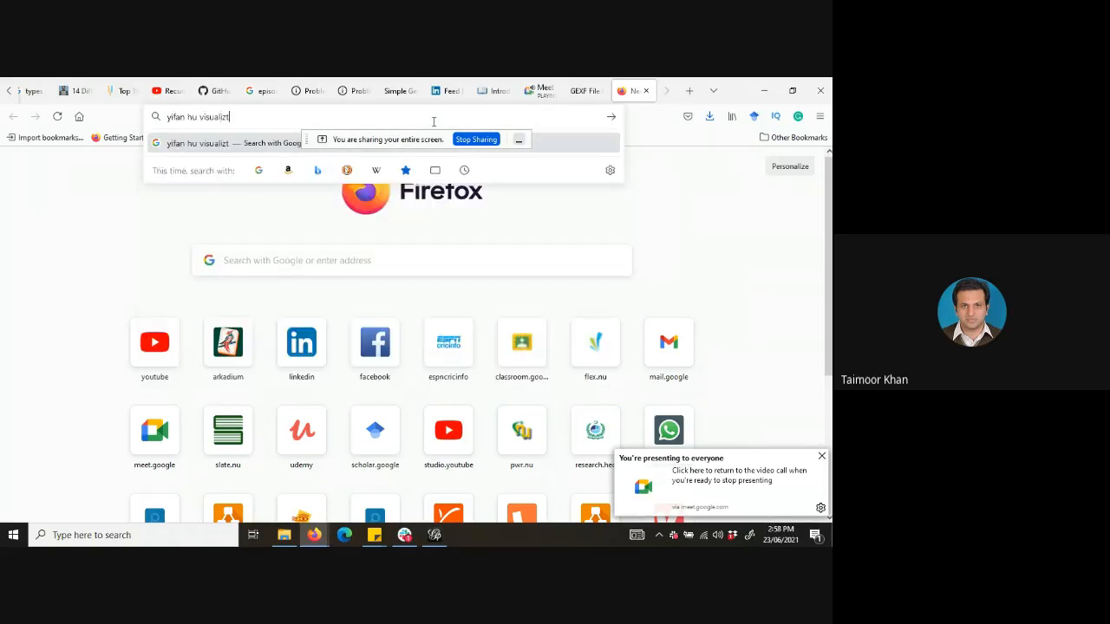
pyautogui.press('BackSpace')
pyautogui.write('ation')
pyautogui.press('Return')
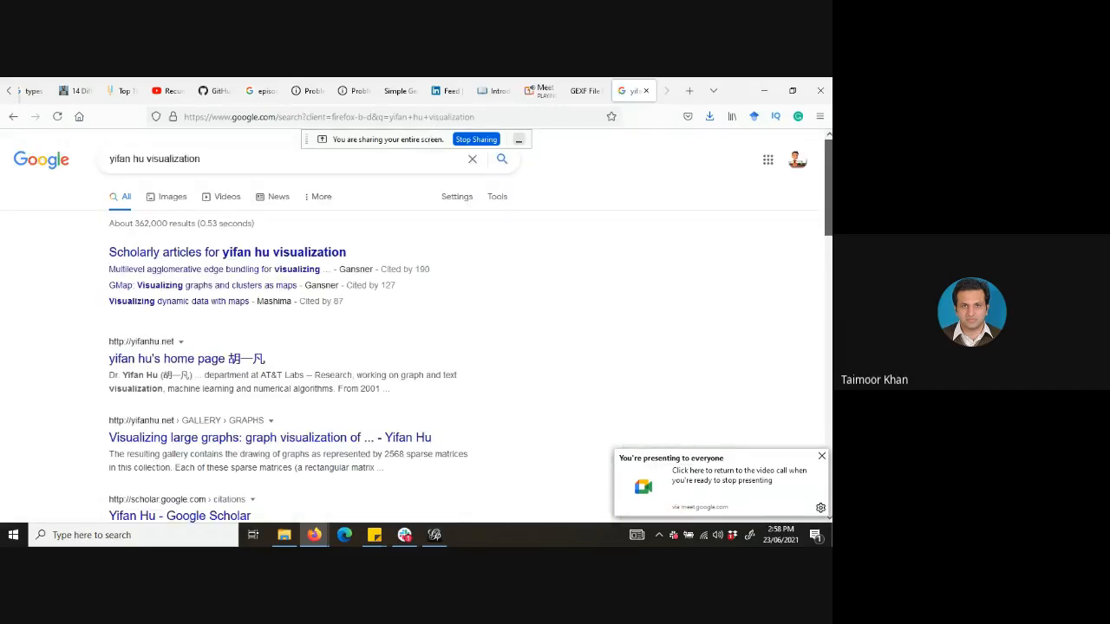
pyautogui.scroll(-2, 530, 403)
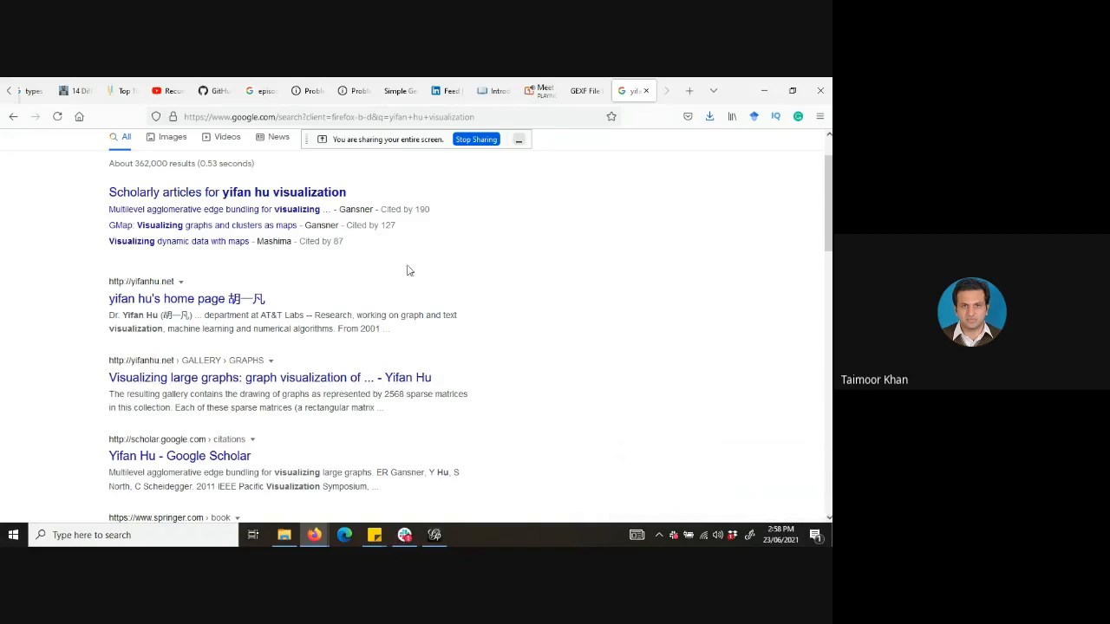
# Check the Google Meet call in Firefox and switch back to Gephi, dismissing the presenting notification.
pyautogui.click(579, 90)
pyautogui.click(539, 89)
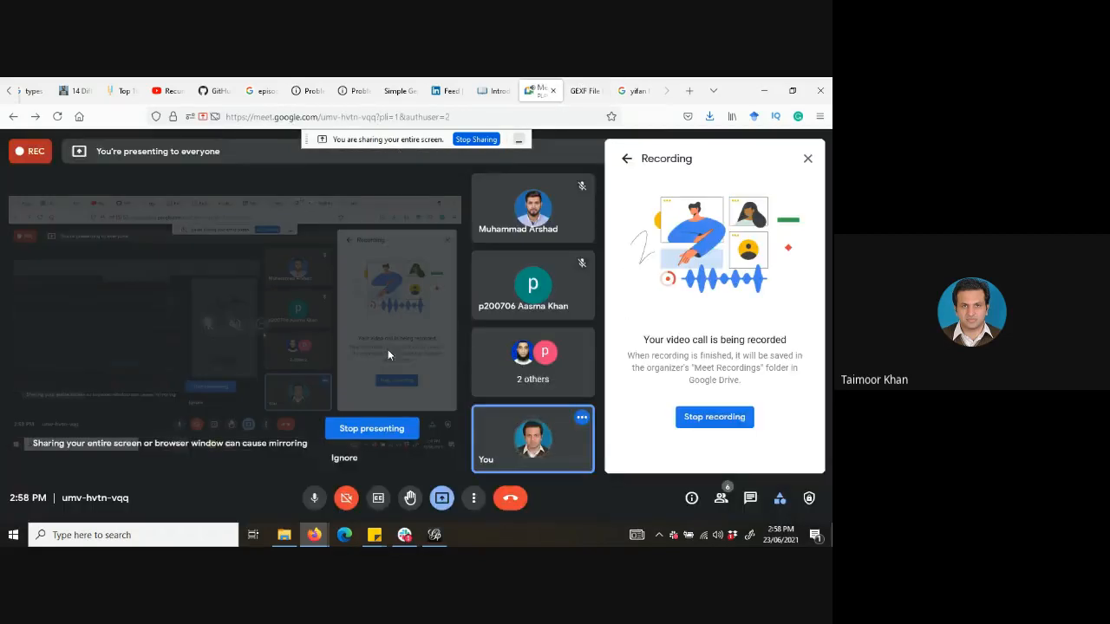
pyautogui.click(435, 535)
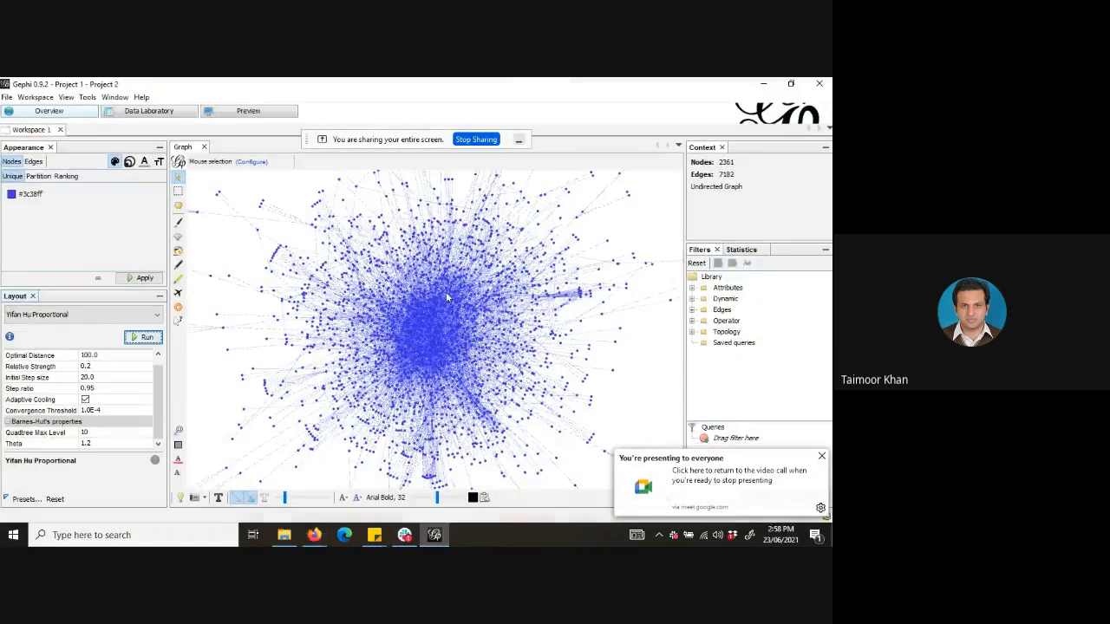
pyautogui.click(821, 457)
pyautogui.click(664, 405)
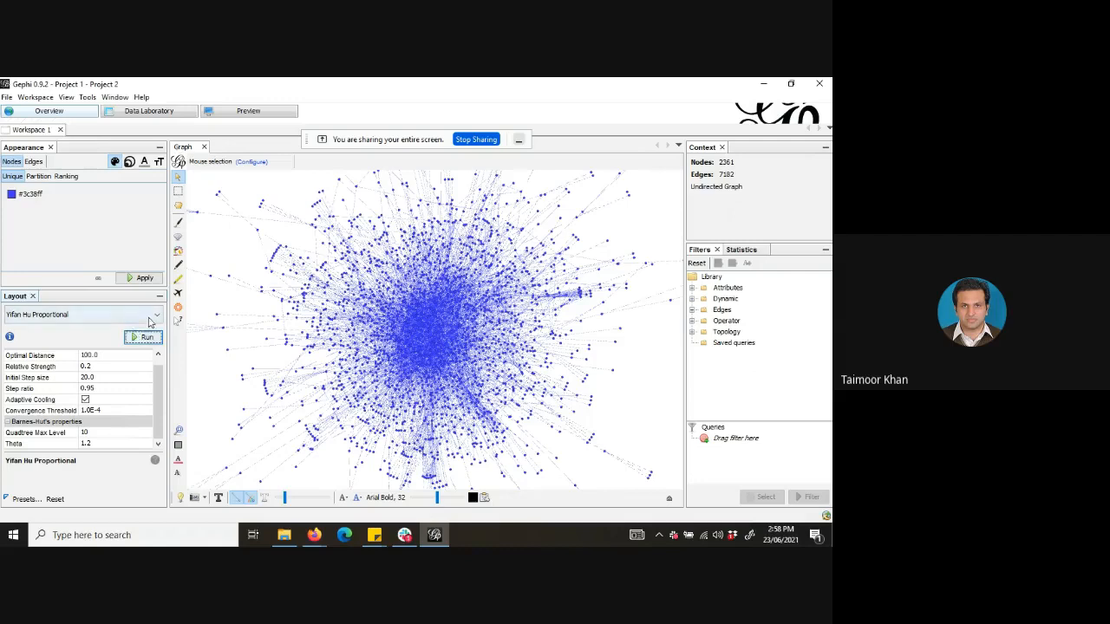
pyautogui.click(95, 315)
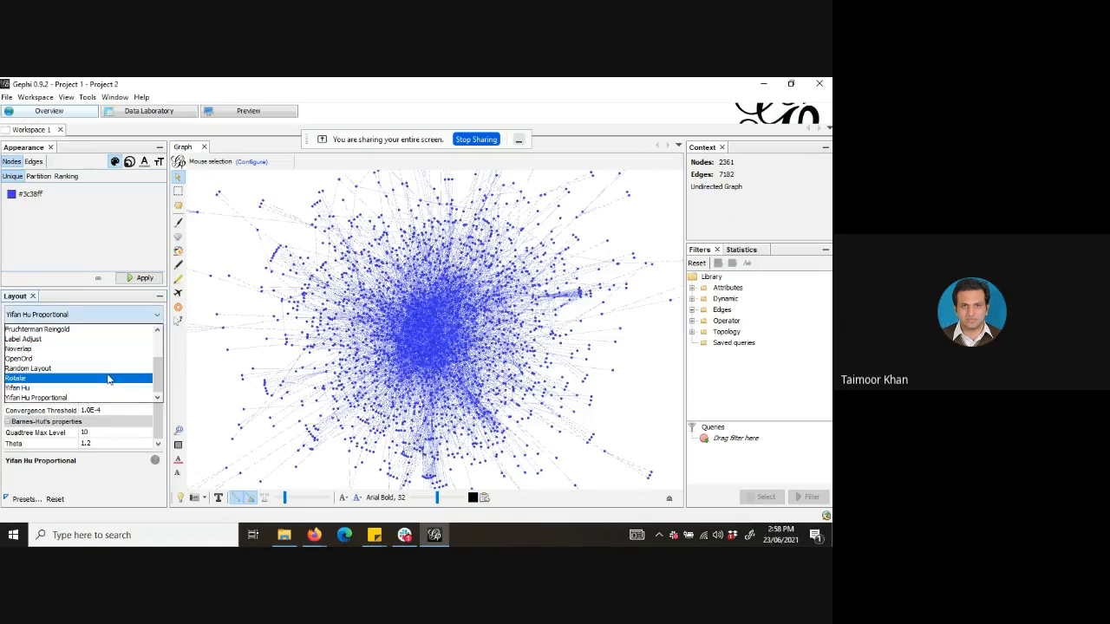
pyautogui.click(80, 288)
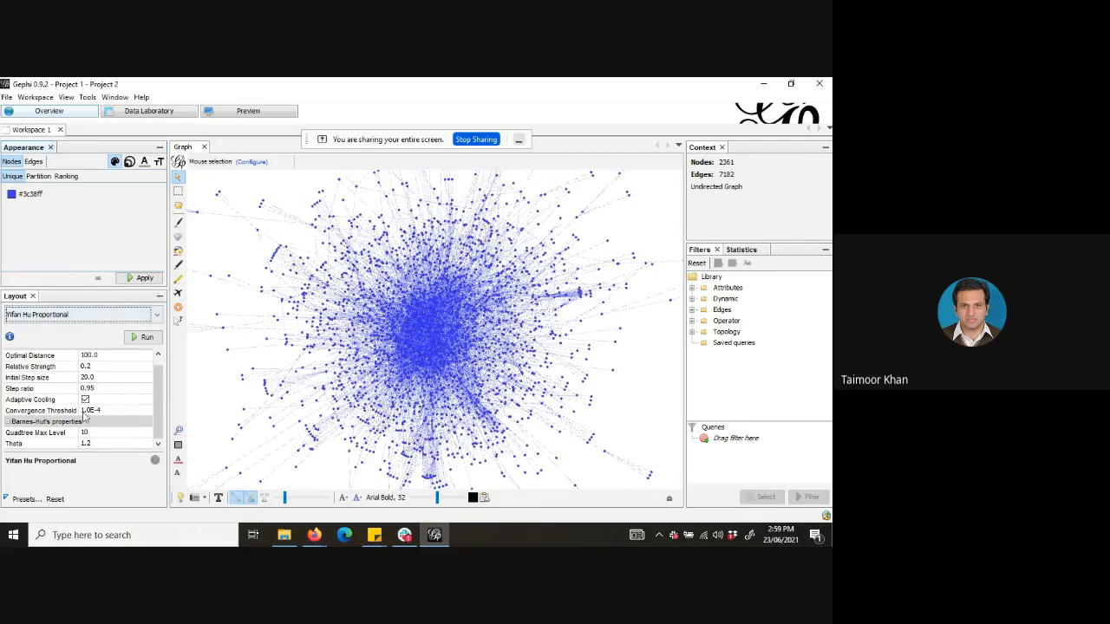
pyautogui.click(101, 315)
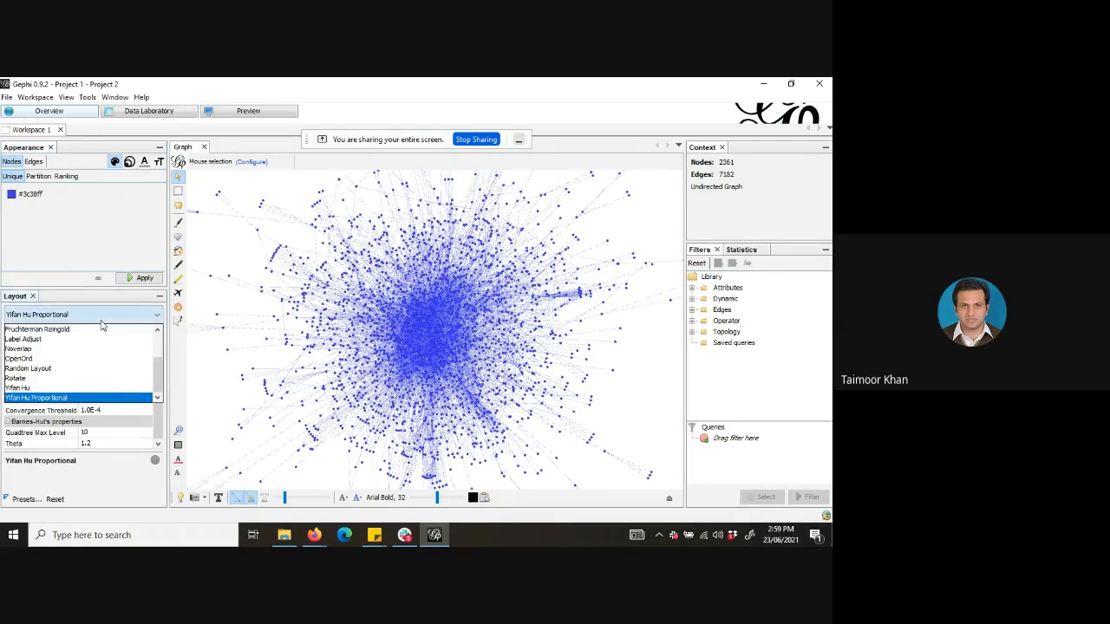
pyautogui.click(76, 287)
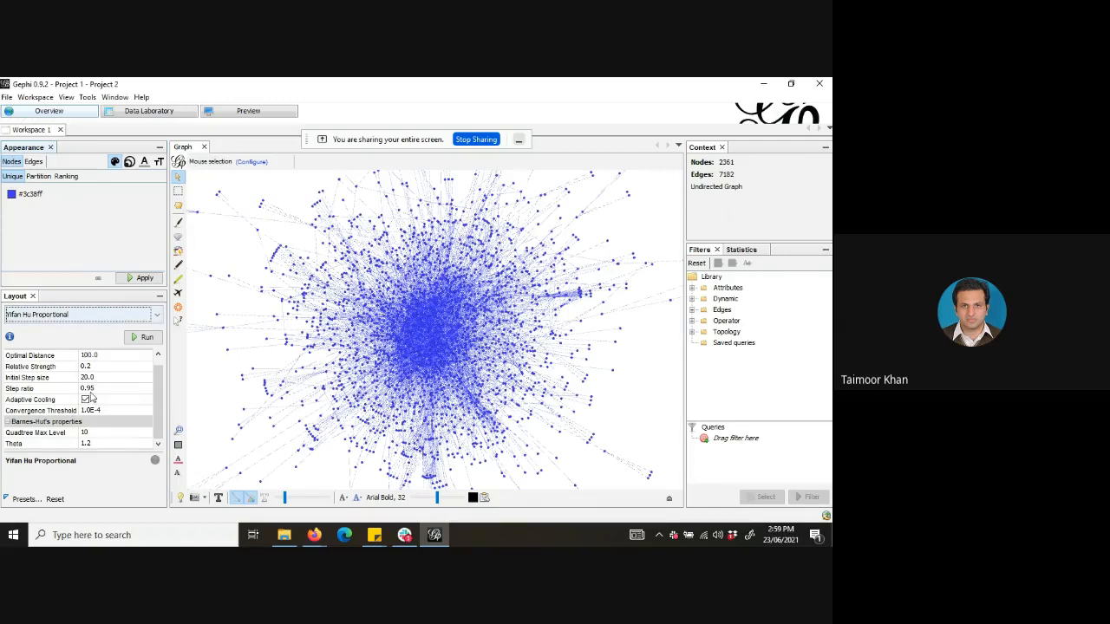
# Set the Yifan Hu Proportional layout's optimal distance to 50 and run the layout again.
pyautogui.click(88, 357)
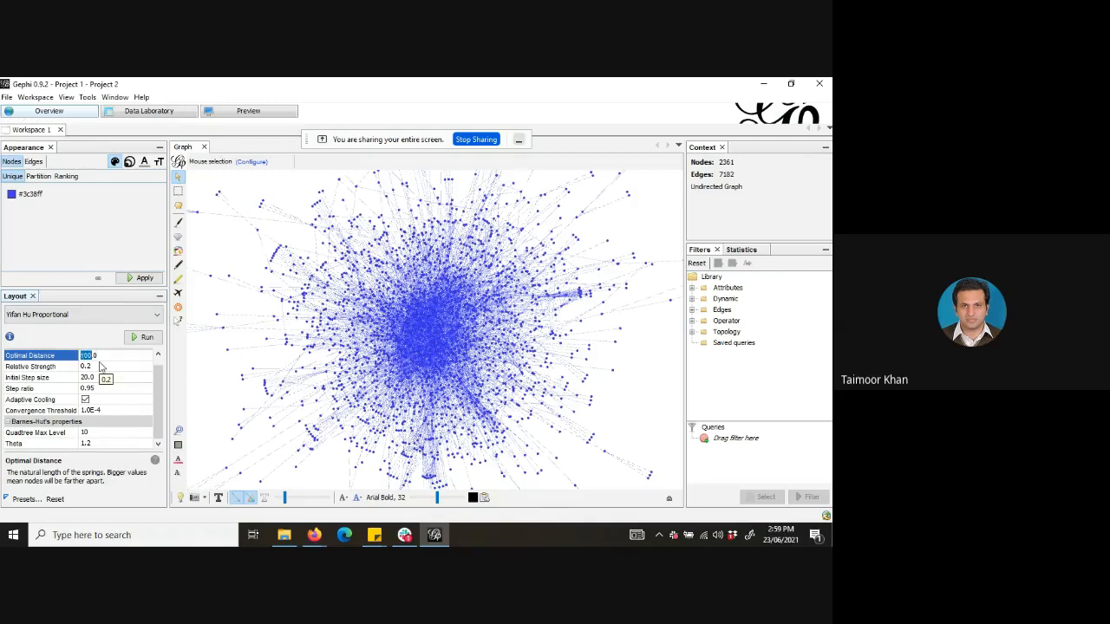
pyautogui.write('50')
pyautogui.click(143, 337)
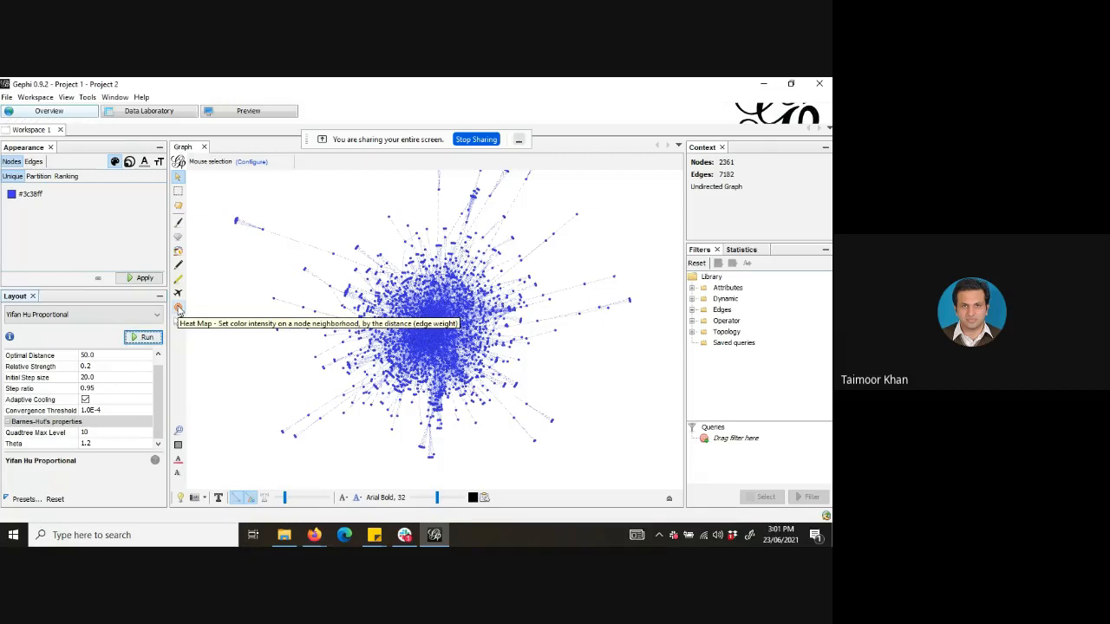
# Use the Heat Map tool in Gradient mode to colour the graph by distance from the outlying node at the upper left.
pyautogui.click(179, 309)
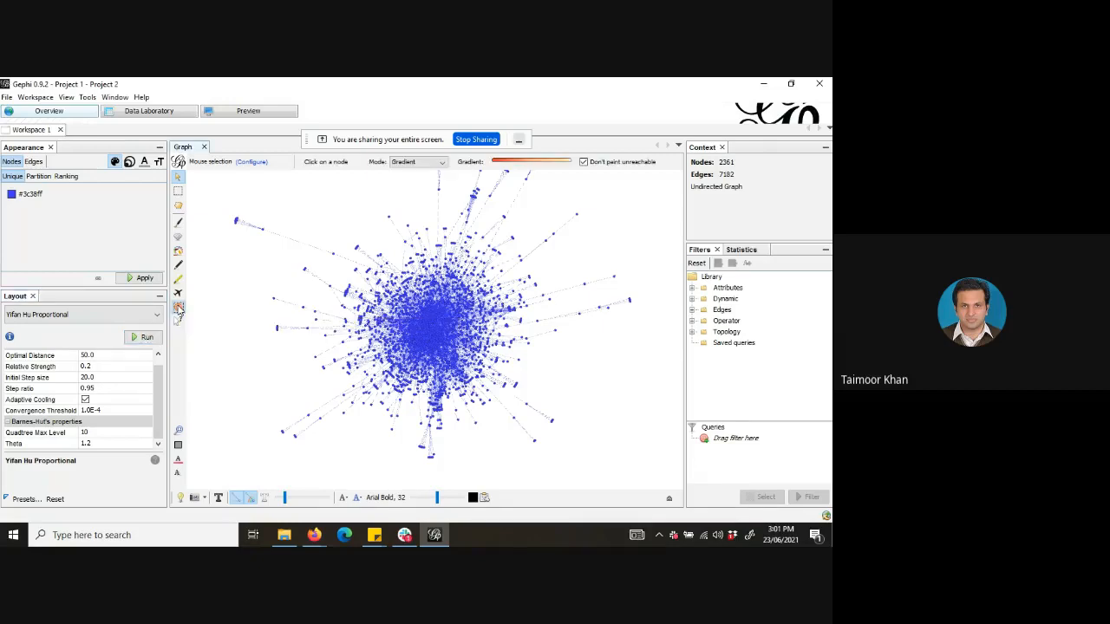
pyautogui.click(237, 223)
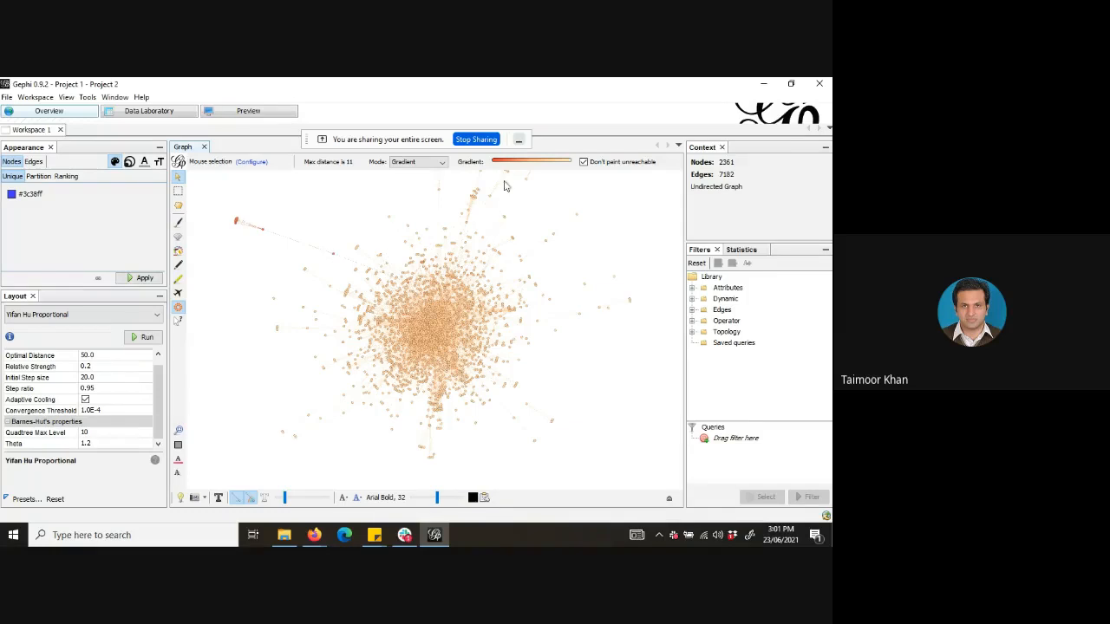
pyautogui.moveTo(550, 164)
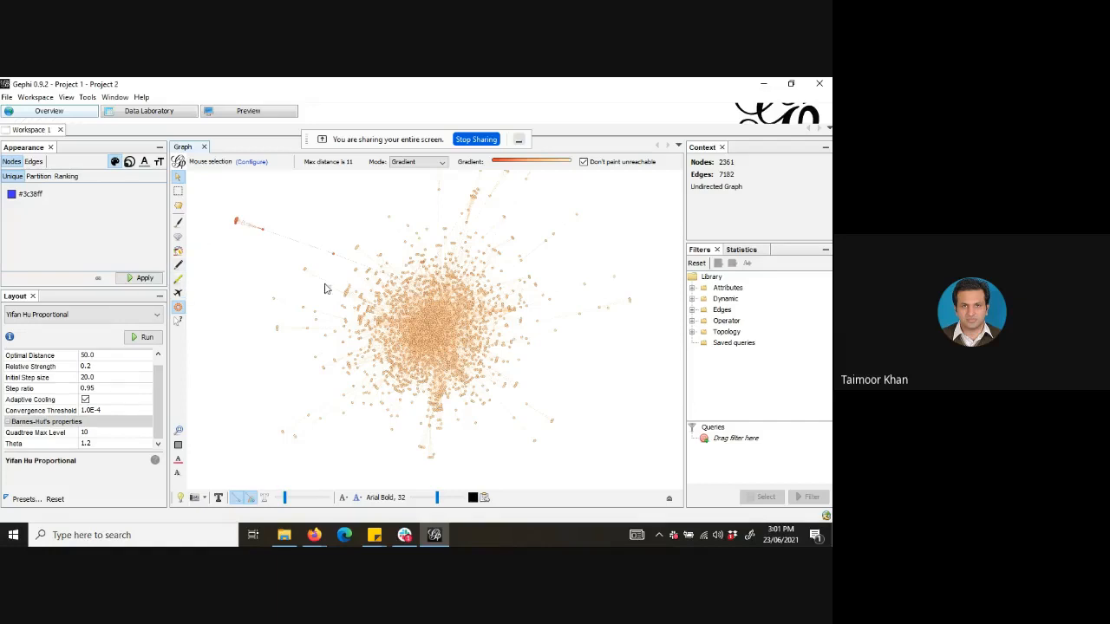
# Add a node just below the outlying upper-left cluster and connect it to that cluster's end node with an undirected edge.
pyautogui.click(180, 267)
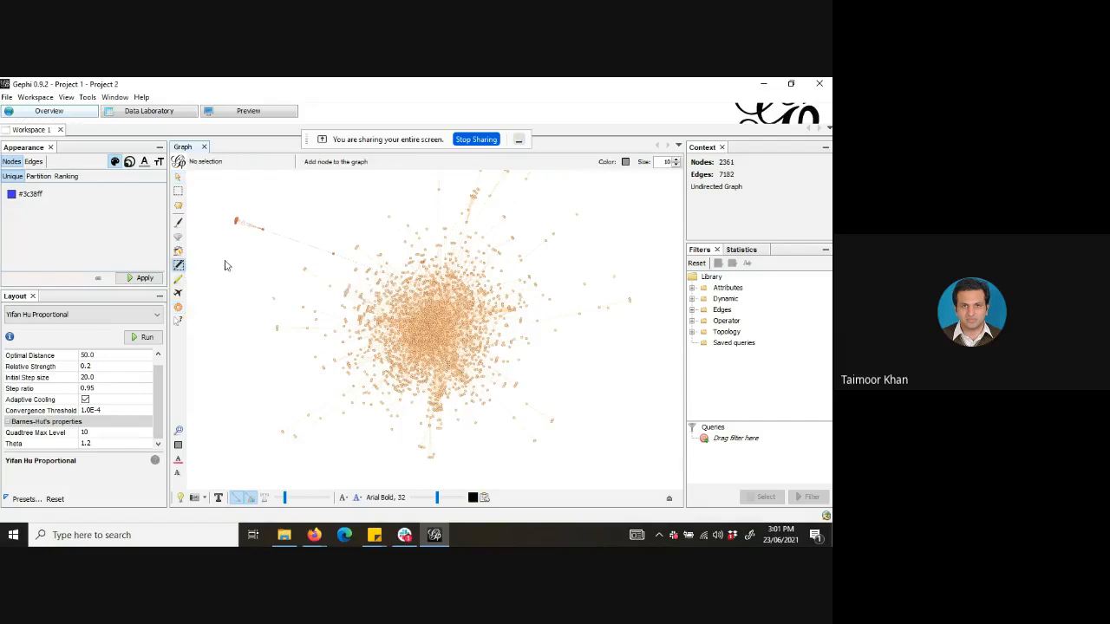
pyautogui.click(220, 262)
pyautogui.click(178, 279)
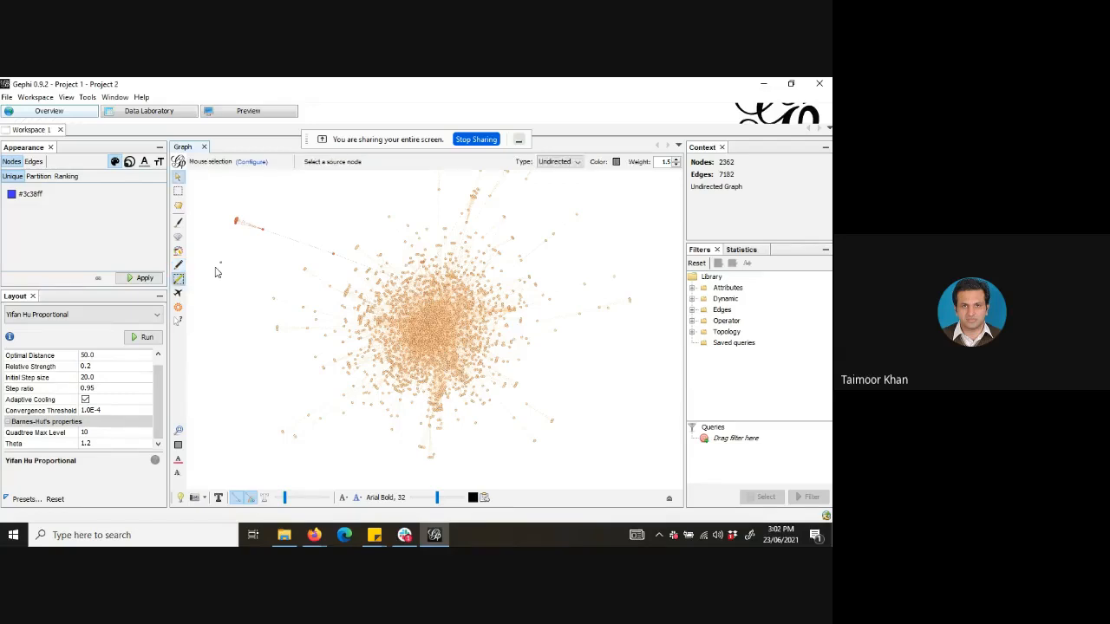
pyautogui.click(236, 223)
pyautogui.click(220, 264)
# Use the Sizer tool to enlarge and then shrink the lone node linking the outlying upper-left cluster to the main network.
pyautogui.click(179, 241)
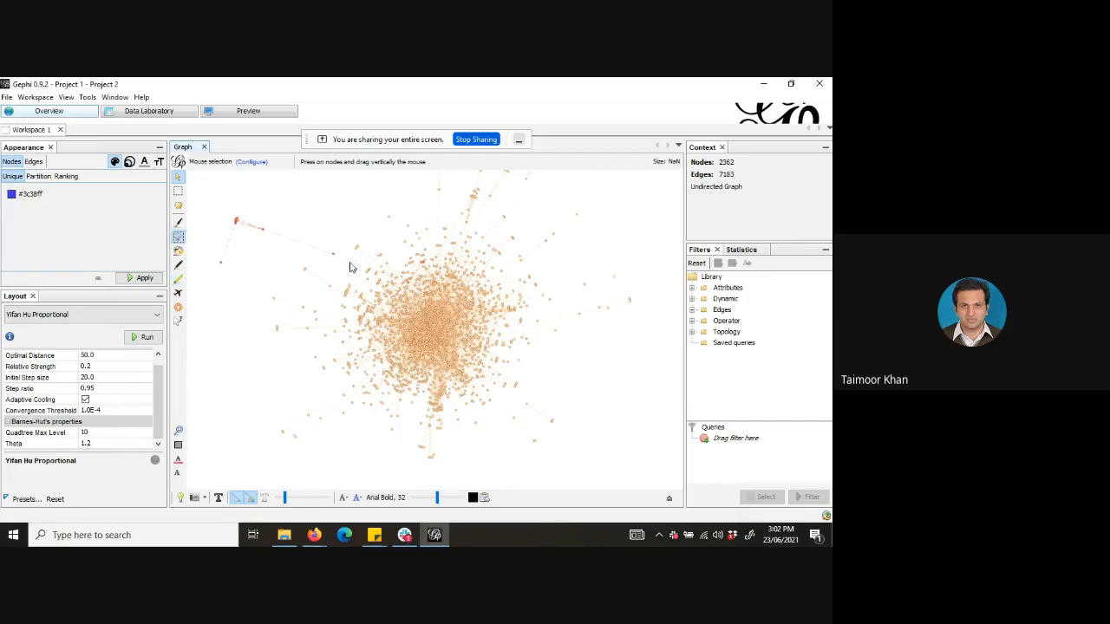
pyautogui.click(179, 237)
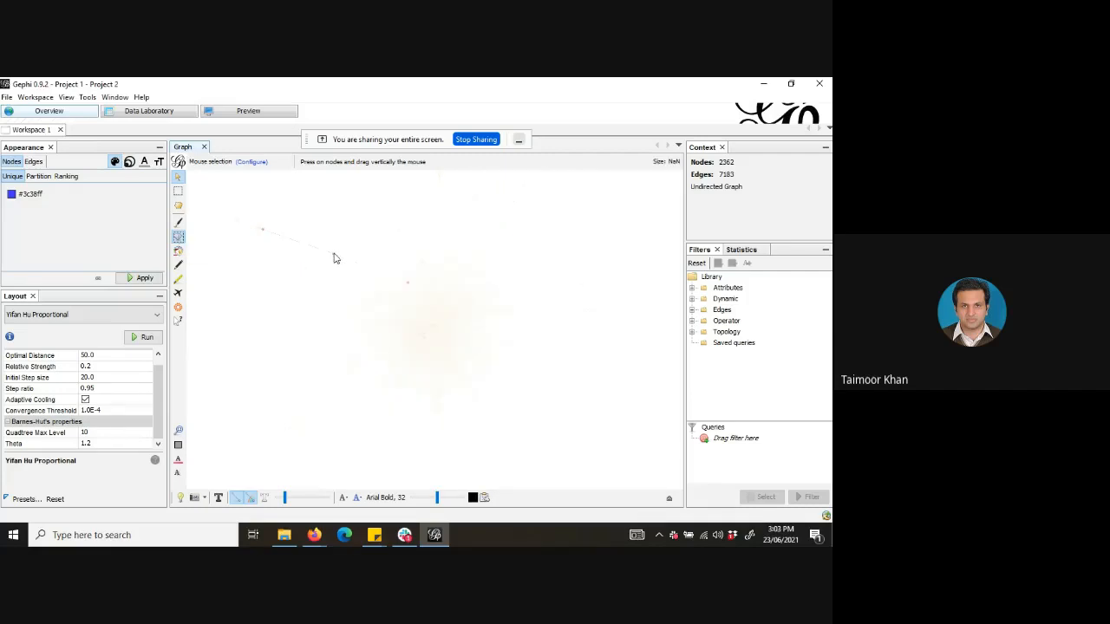
pyautogui.moveTo(333, 258); pyautogui.dragTo(337, 179)
pyautogui.moveTo(334, 254); pyautogui.dragTo(335, 320)
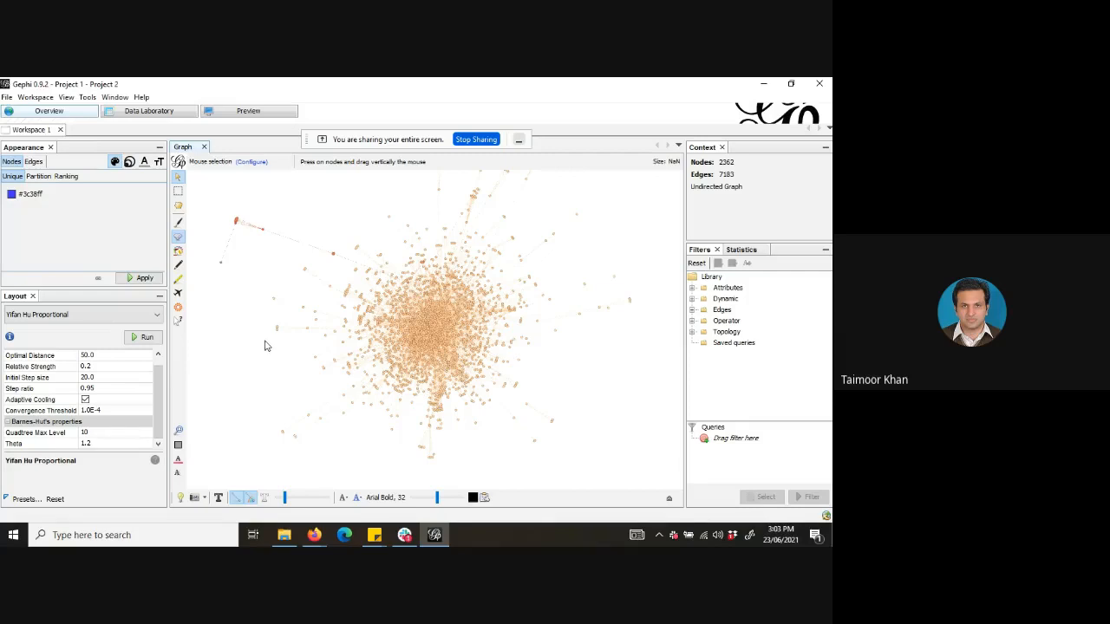
# Colour all nodes with the single green #05f000.
pyautogui.click(13, 197)
pyautogui.click(13, 197)
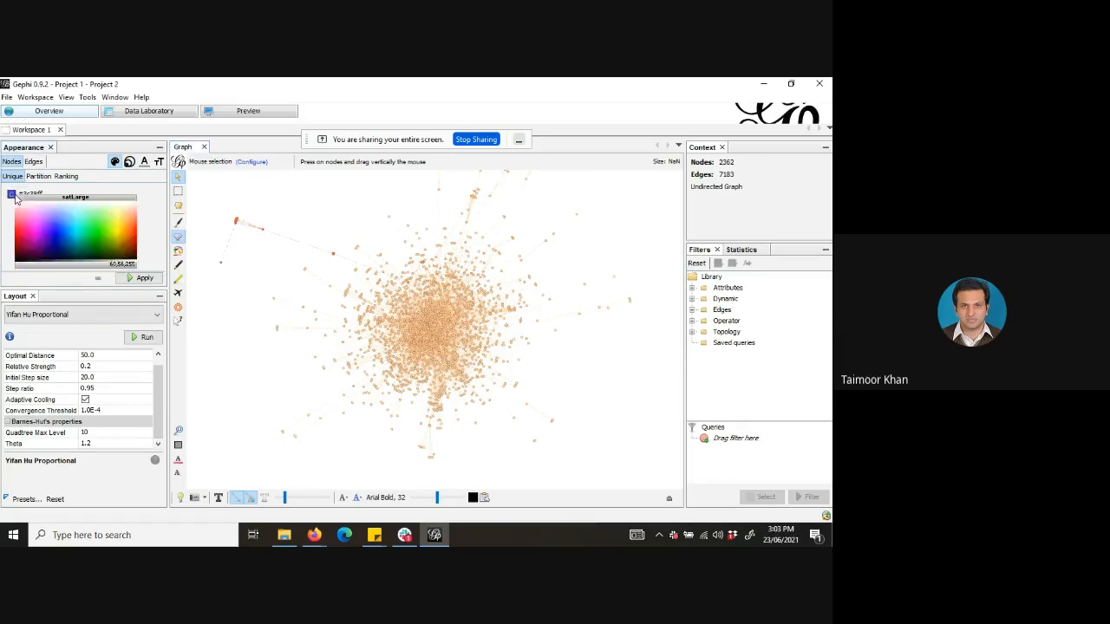
pyautogui.click(13, 198)
pyautogui.click(13, 198)
pyautogui.click(13, 198)
pyautogui.click(13, 198)
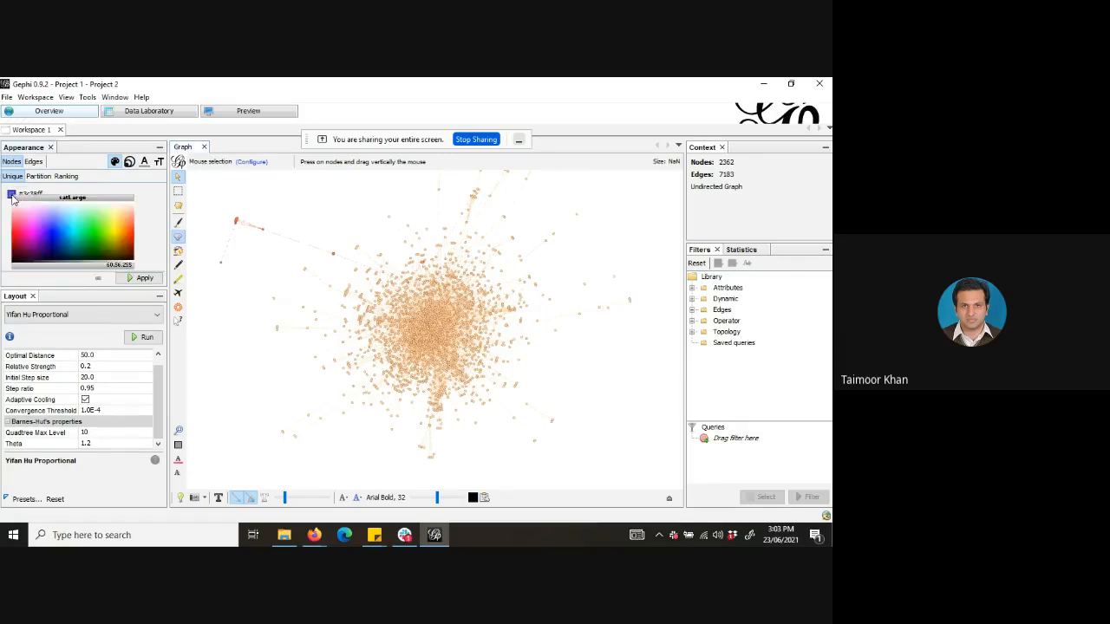
pyautogui.moveTo(40, 239); pyautogui.dragTo(93, 238)
pyautogui.click(145, 278)
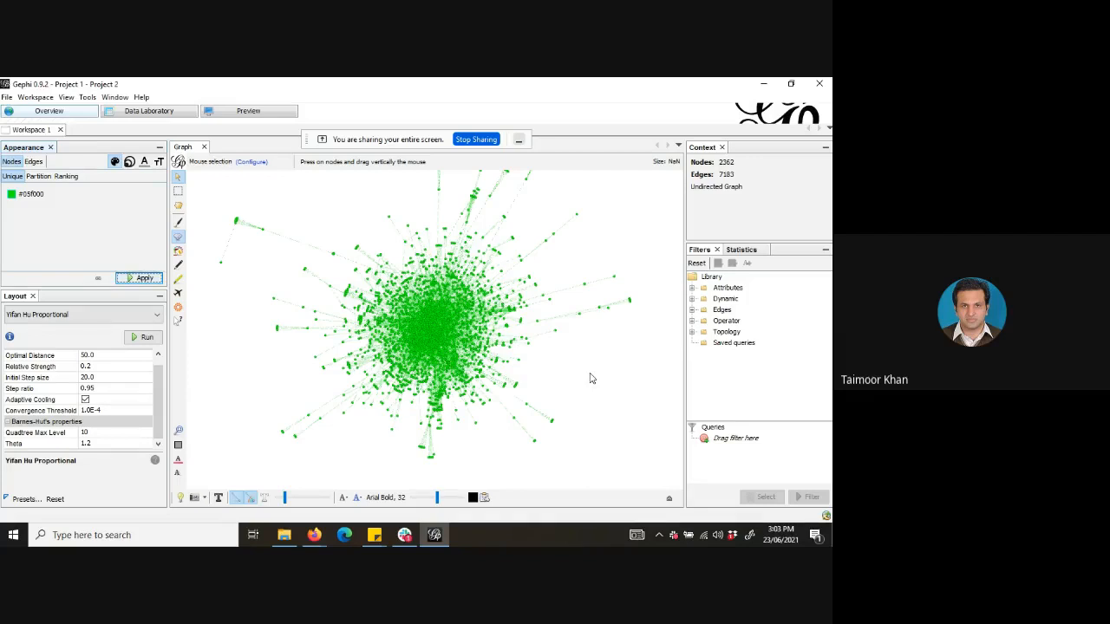
# Check which attributes are available for colouring the nodes by partition.
pyautogui.click(38, 177)
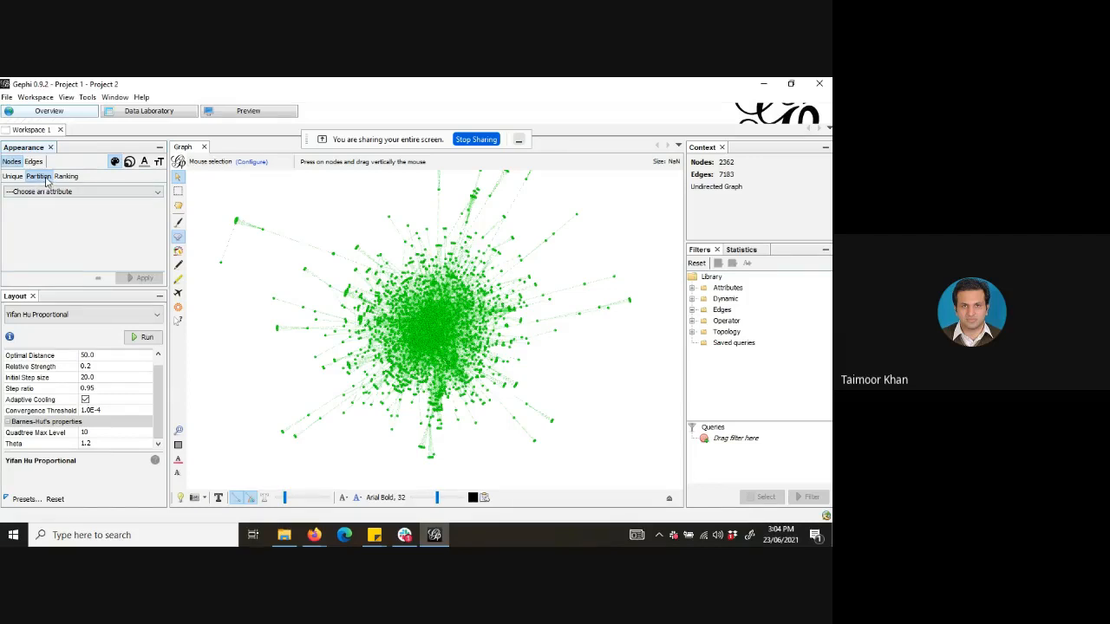
pyautogui.click(54, 191)
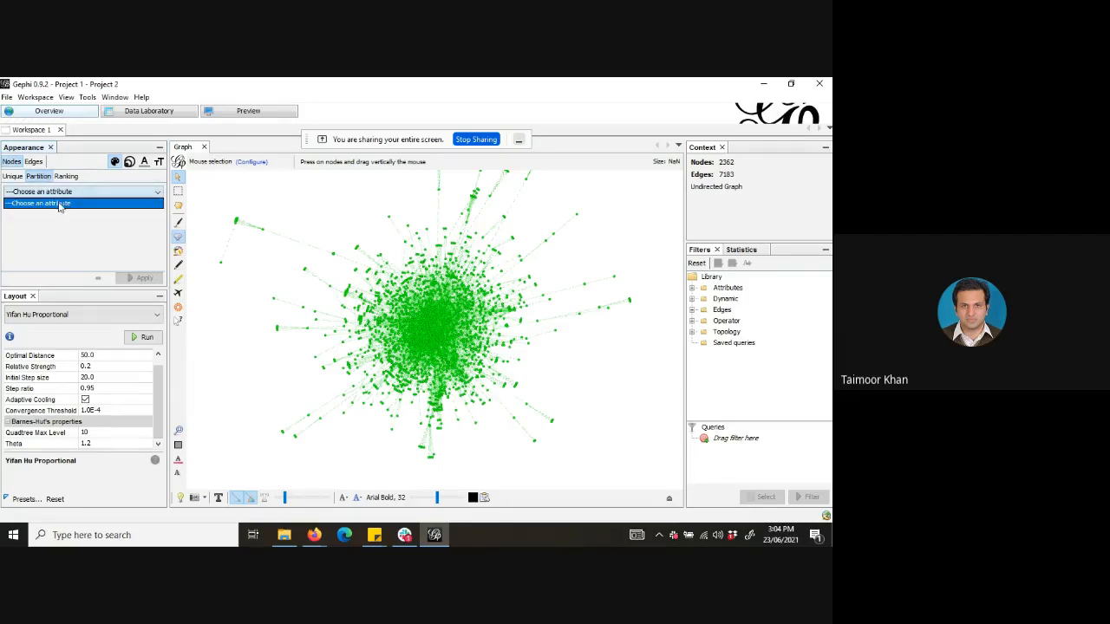
pyautogui.click(61, 204)
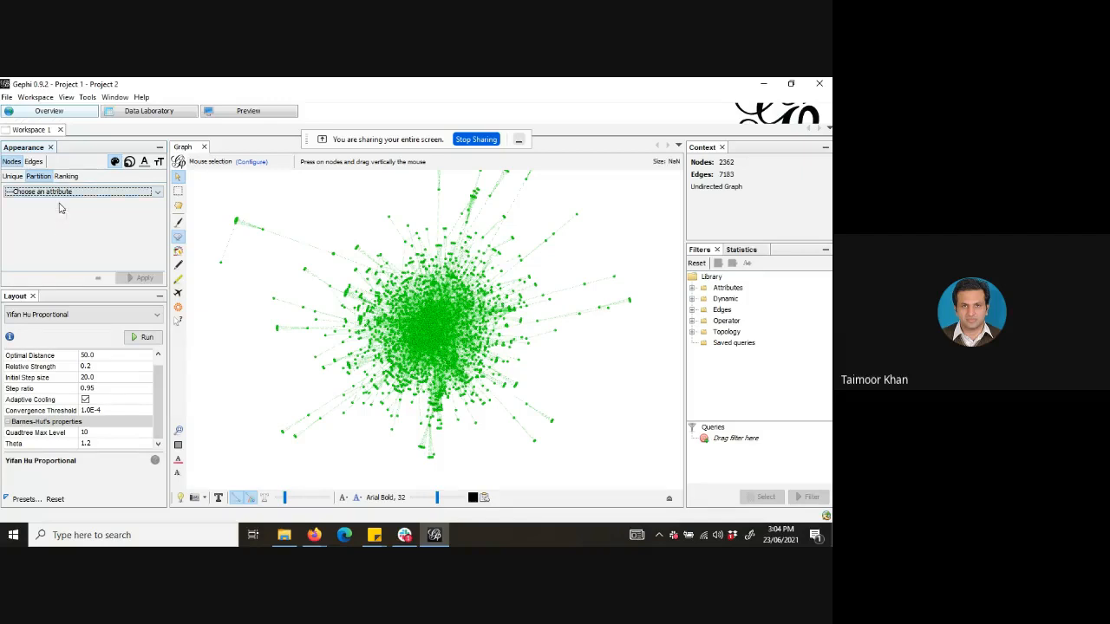
pyautogui.click(135, 195)
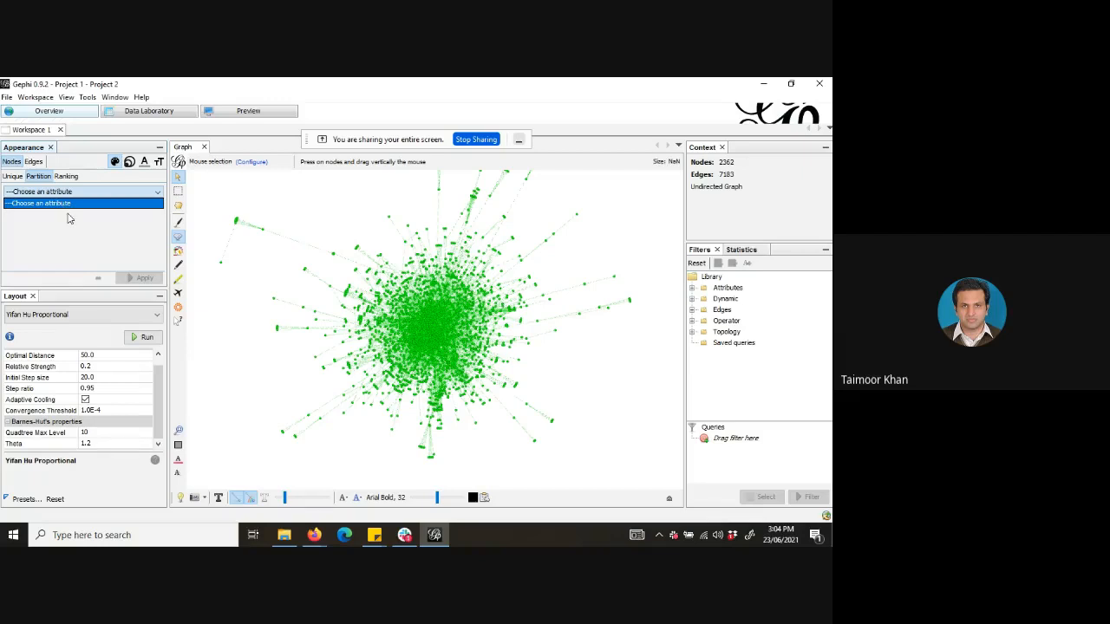
pyautogui.click(90, 234)
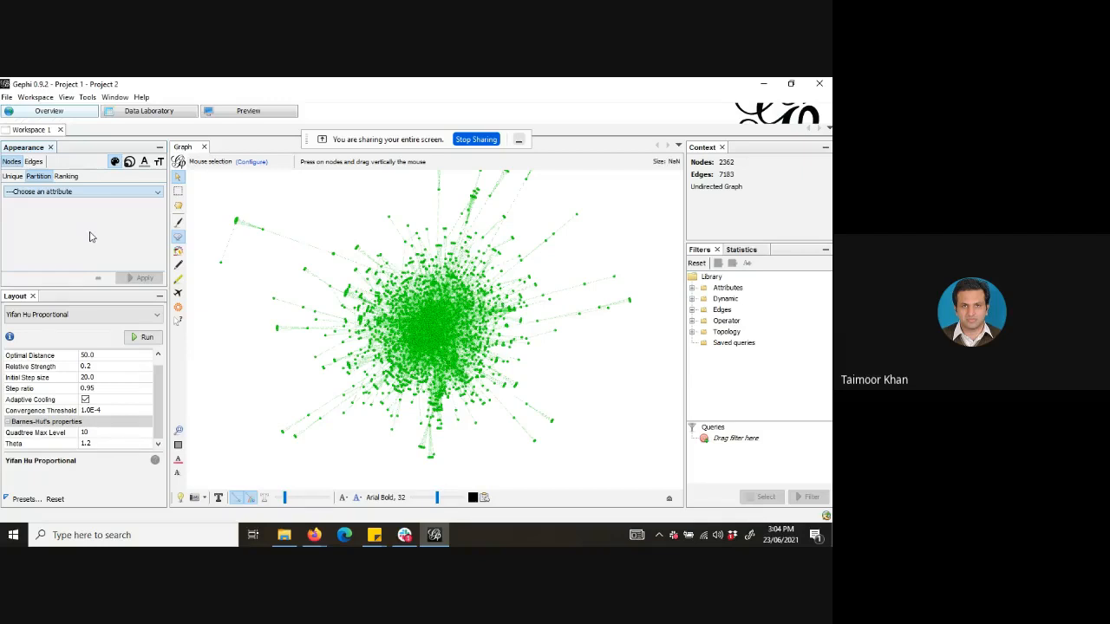
pyautogui.click(69, 194)
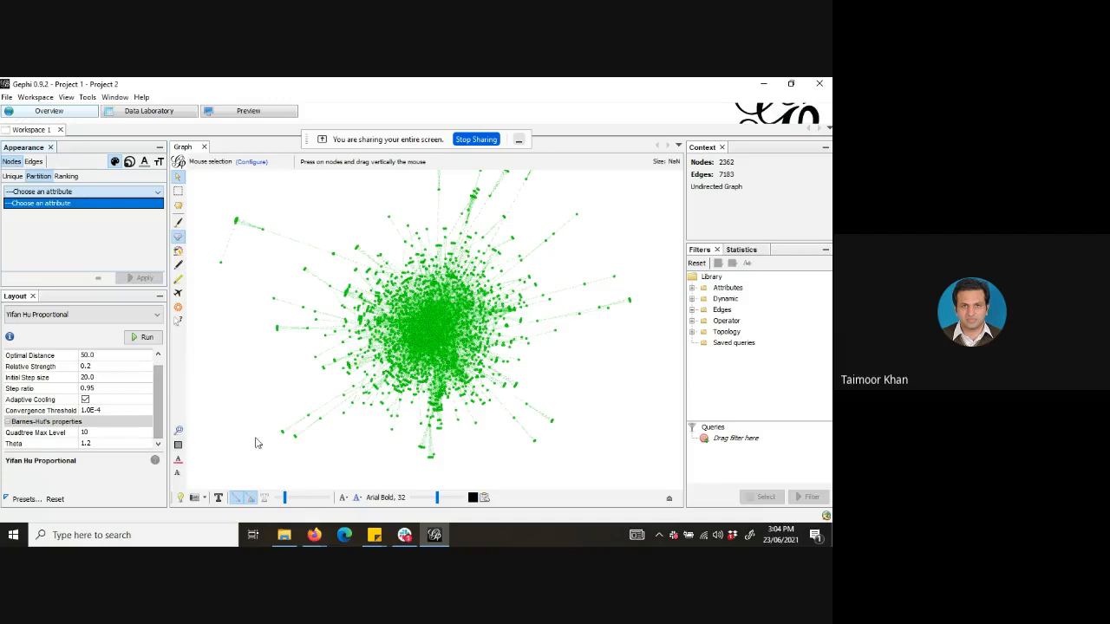
pyautogui.click(61, 202)
pyautogui.click(61, 200)
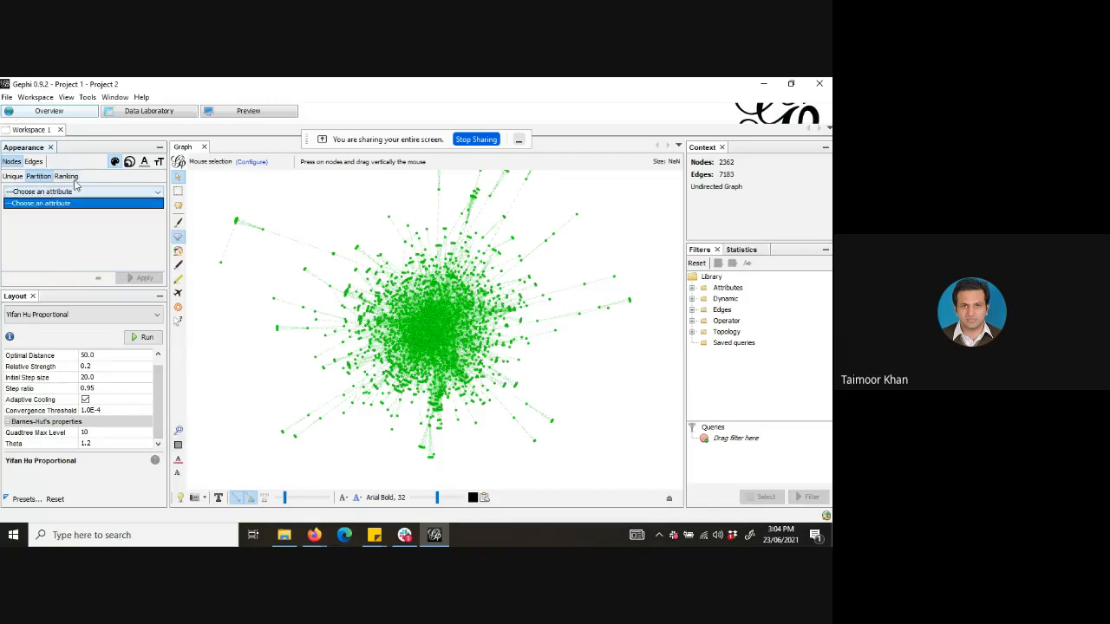
pyautogui.click(98, 200)
pyautogui.click(98, 200)
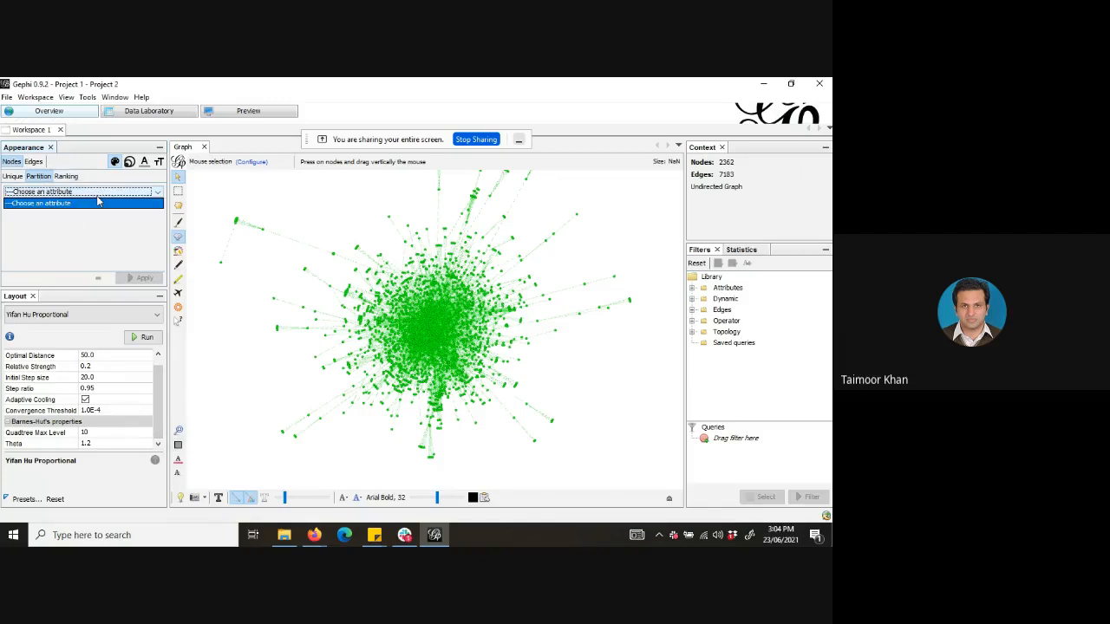
pyautogui.click(101, 228)
# Colour the nodes by a ranking on Degree using the white-to-green gradient.
pyautogui.click(69, 178)
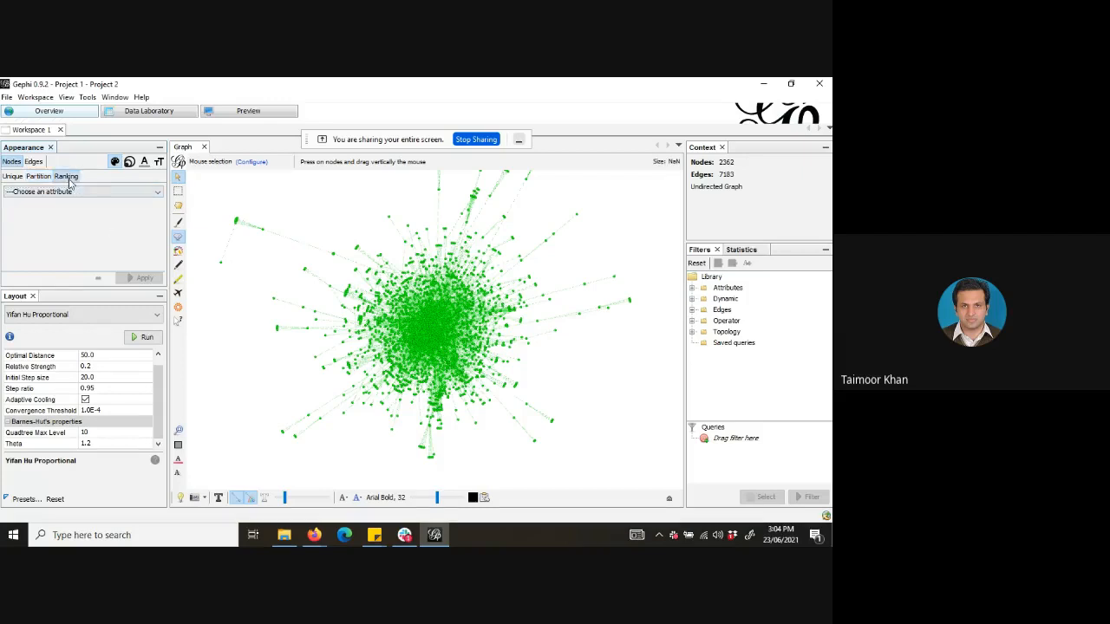
pyautogui.click(97, 192)
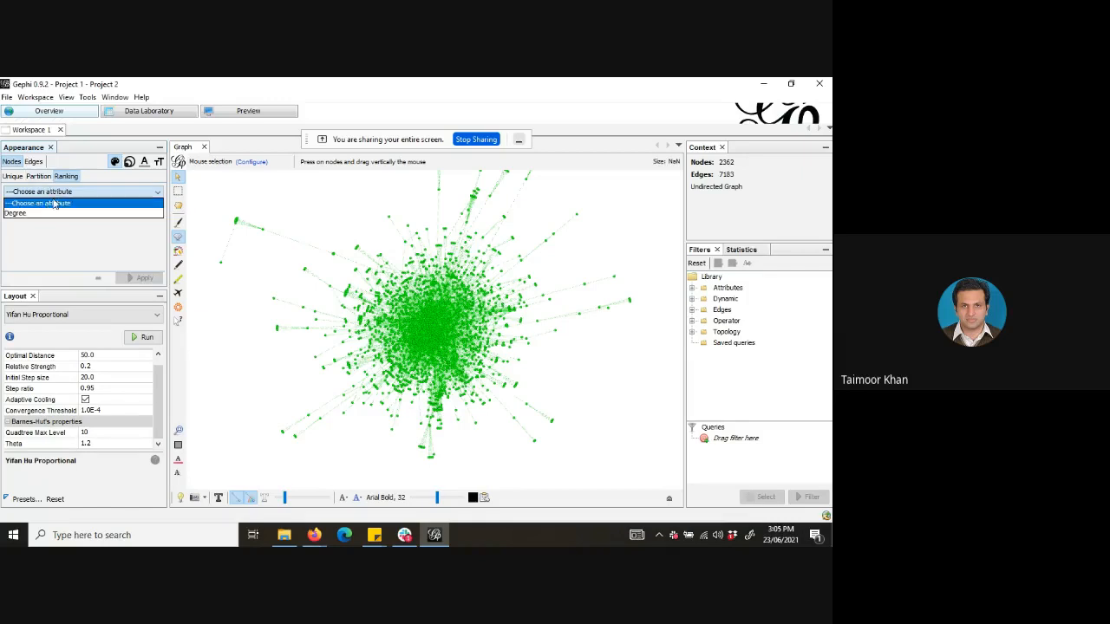
pyautogui.click(62, 212)
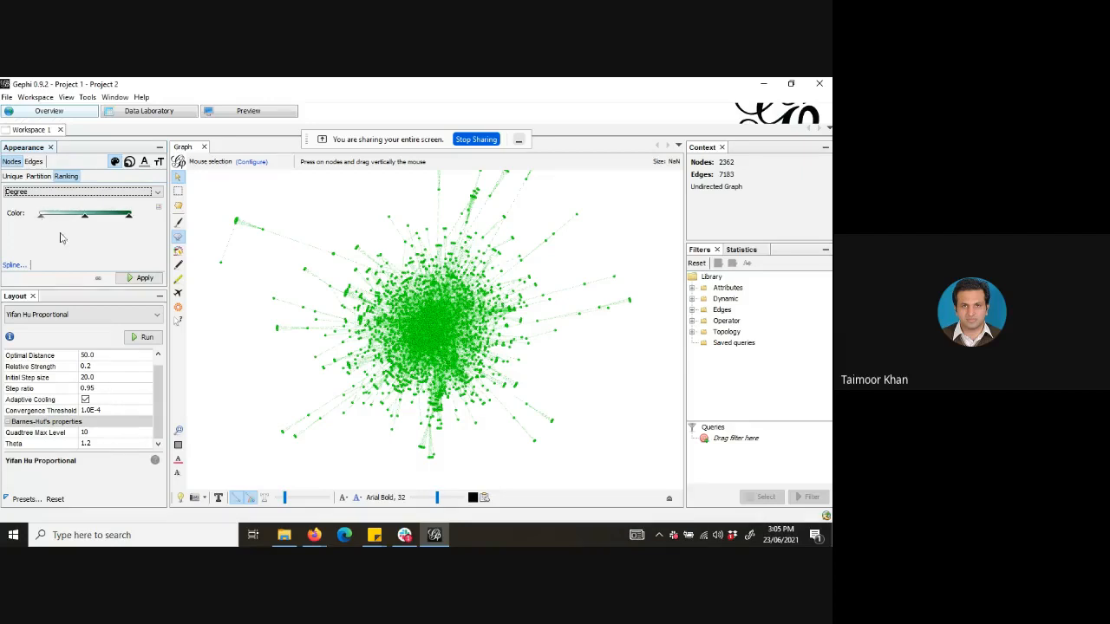
pyautogui.click(143, 280)
pyautogui.click(144, 280)
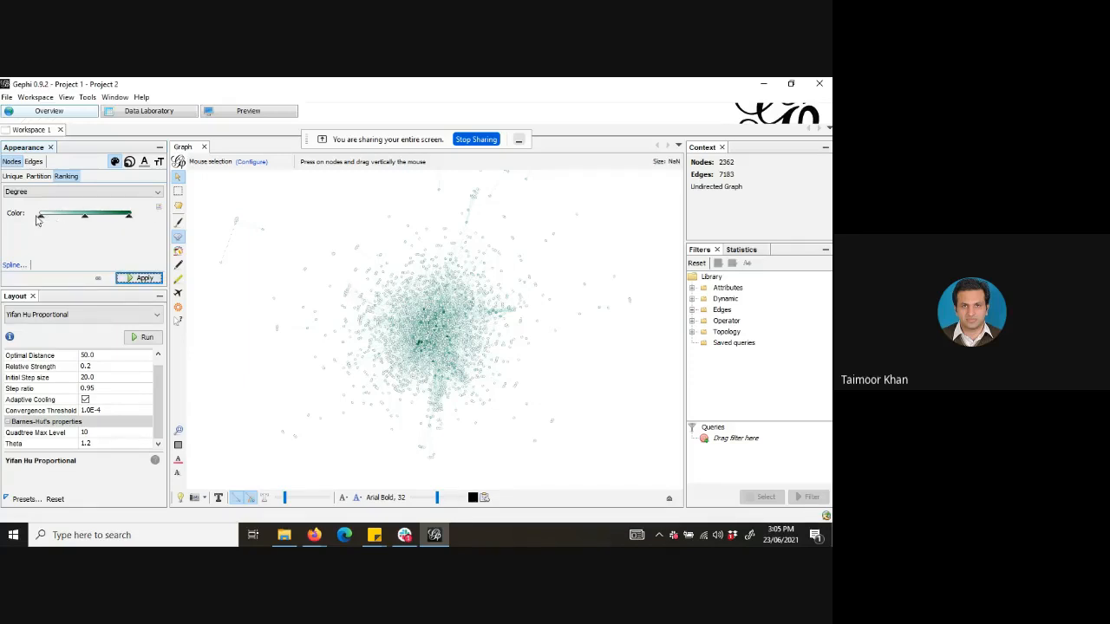
# Bend the Degree colour spline downward with its control point at about (1, 0.15) and reapply the ranking to the nodes.
pyautogui.click(14, 266)
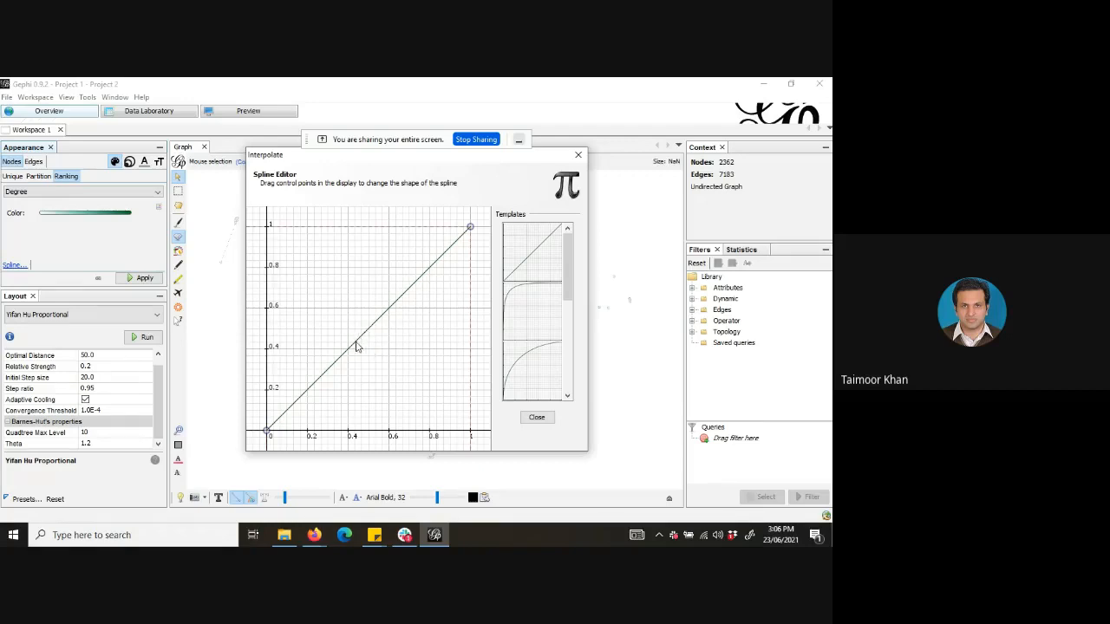
pyautogui.moveTo(268, 429); pyautogui.dragTo(273, 434)
pyautogui.moveTo(303, 434); pyautogui.dragTo(473, 405)
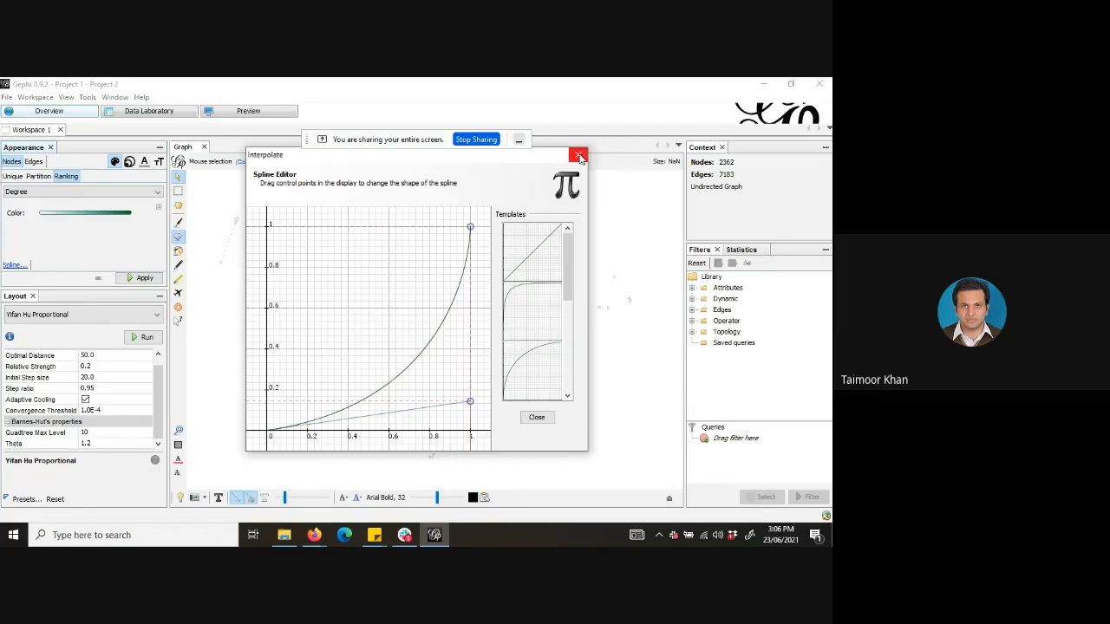
pyautogui.click(544, 420)
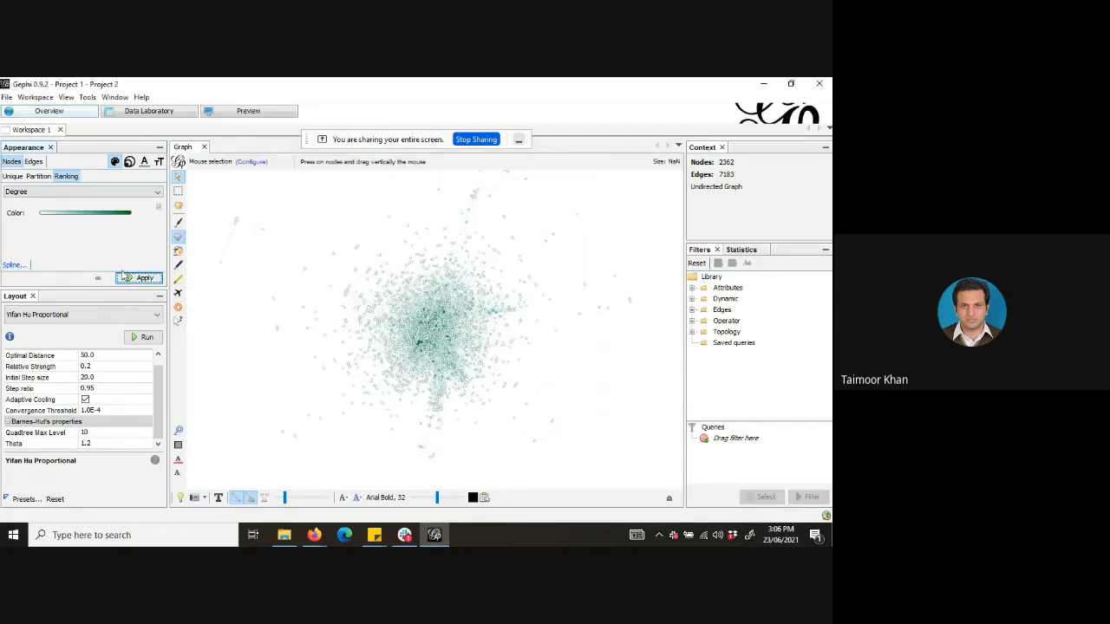
pyautogui.click(126, 277)
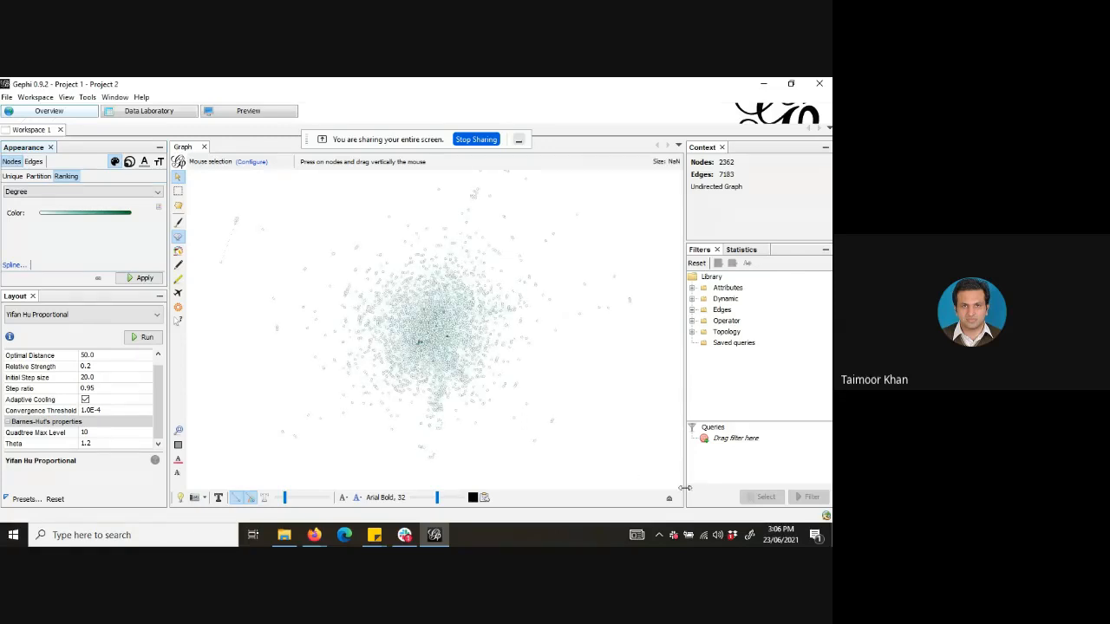
# Bend the Degree colour spline upward with its control point at about (0.13, 1), reapply the ranking, and review the curve.
pyautogui.click(20, 267)
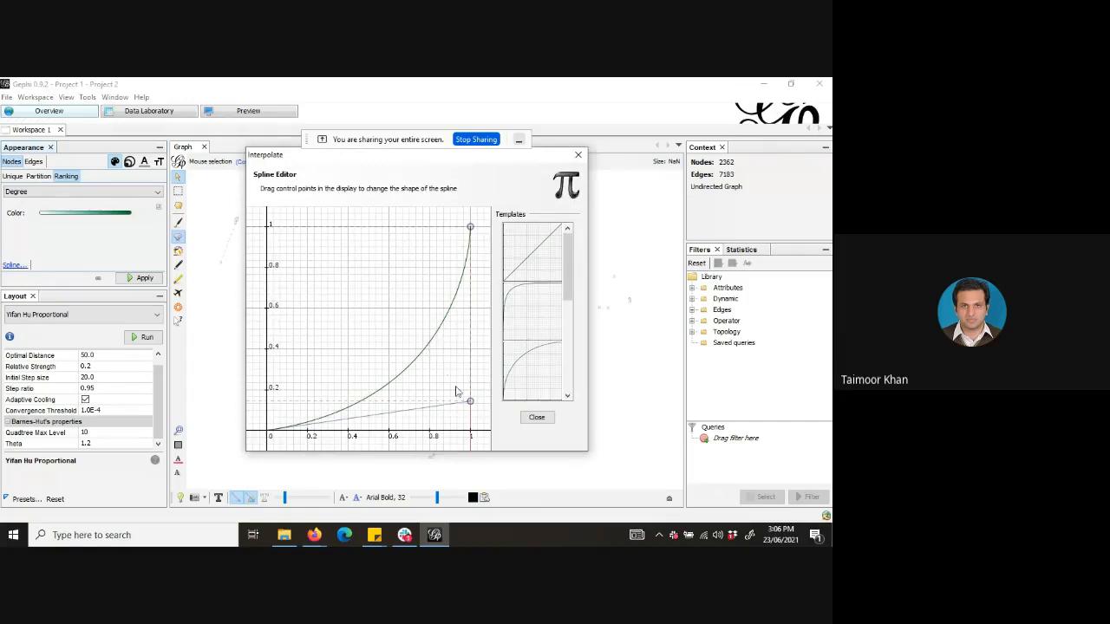
pyautogui.moveTo(470, 400); pyautogui.dragTo(293, 207)
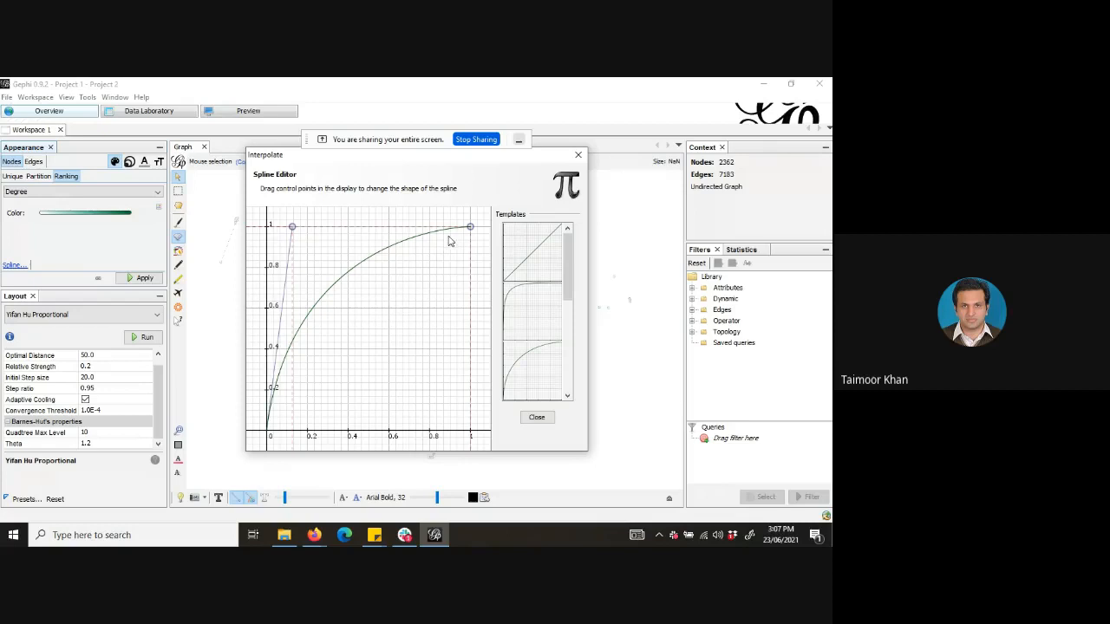
pyautogui.click(578, 154)
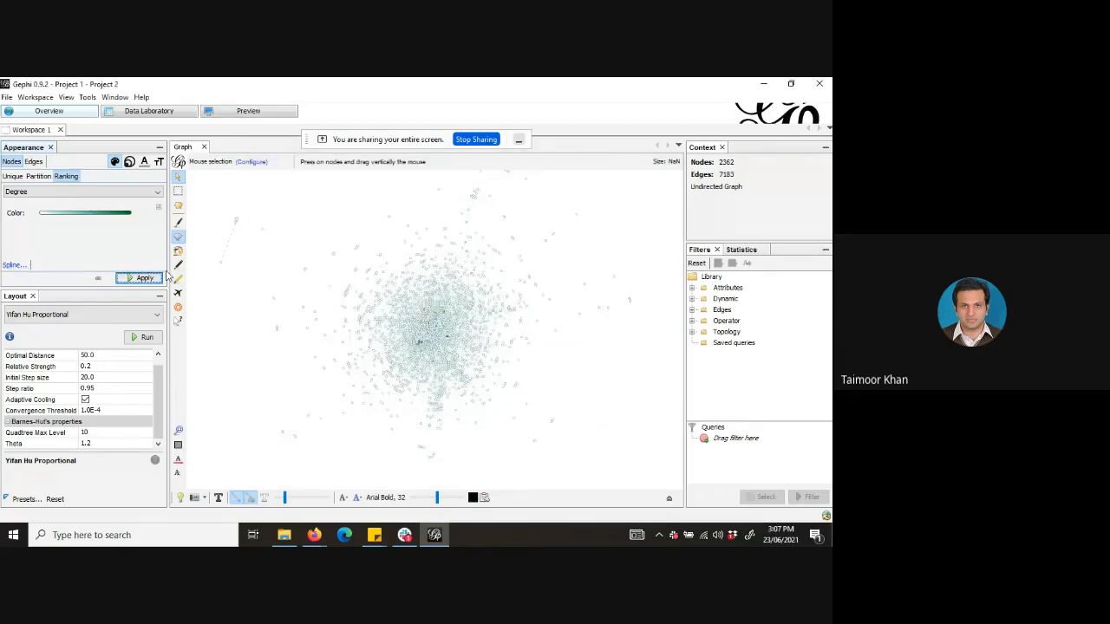
pyautogui.click(139, 279)
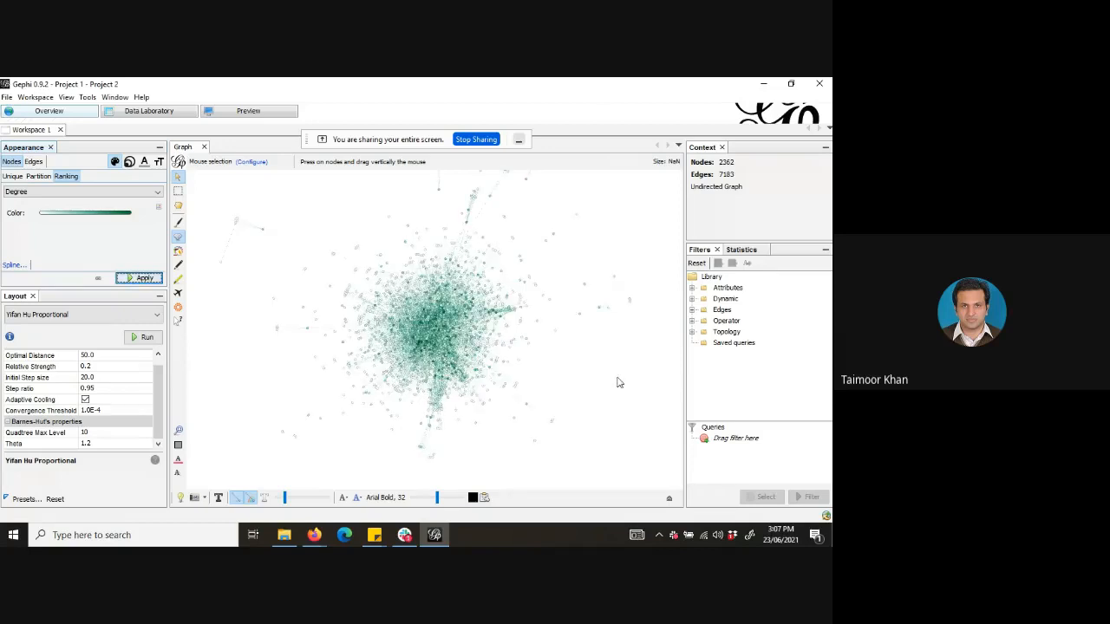
pyautogui.click(15, 265)
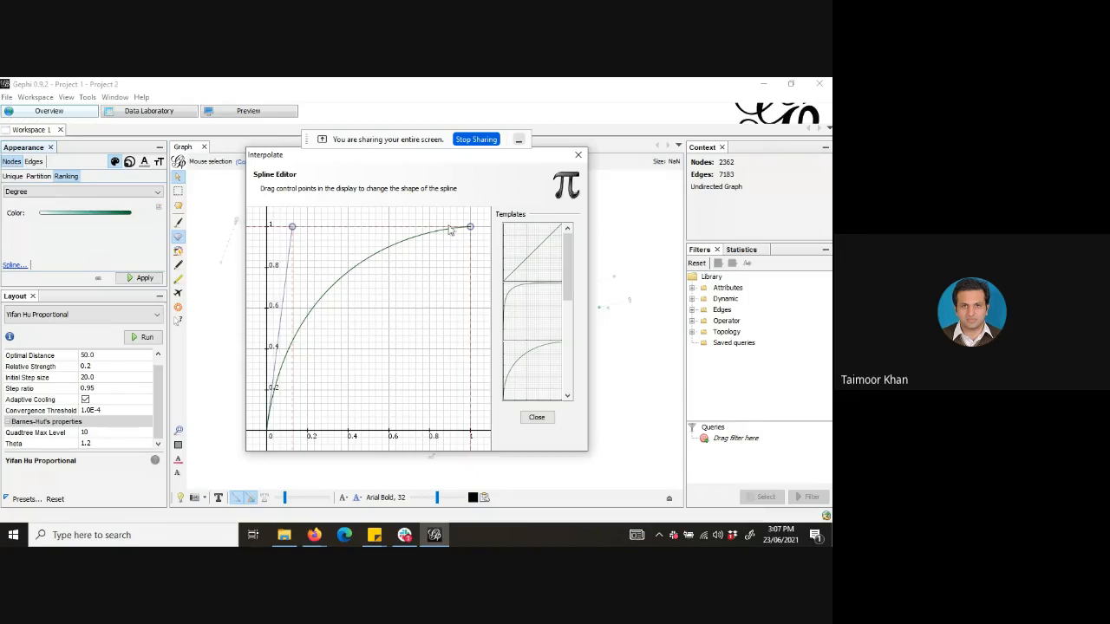
pyautogui.click(579, 154)
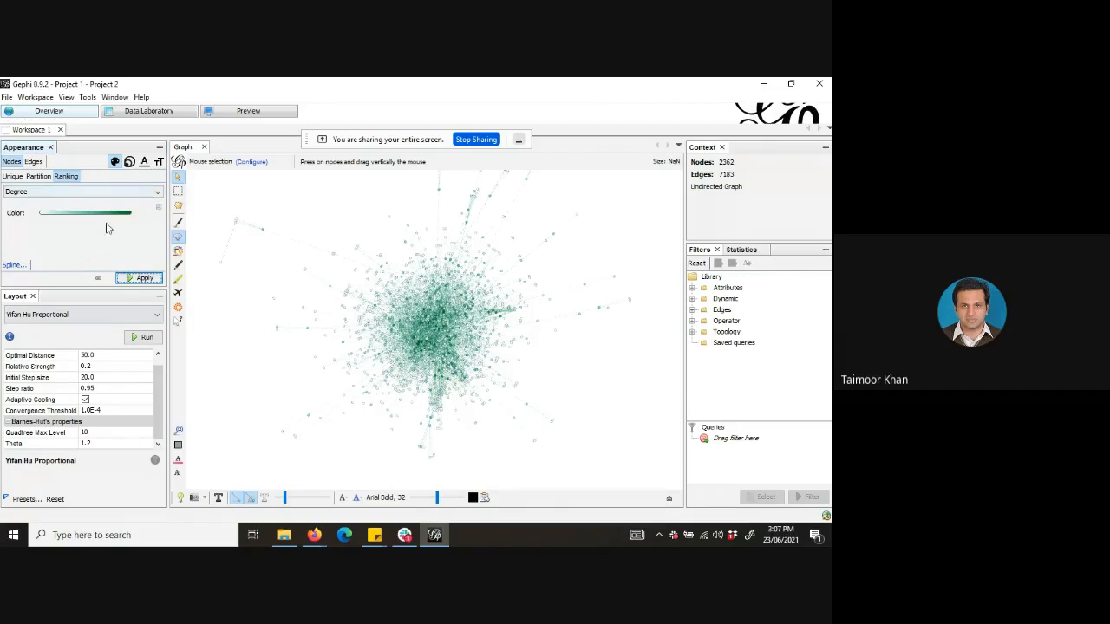
# Check the Google Meet call in Firefox and return to the network in Gephi.
pyautogui.click(315, 538)
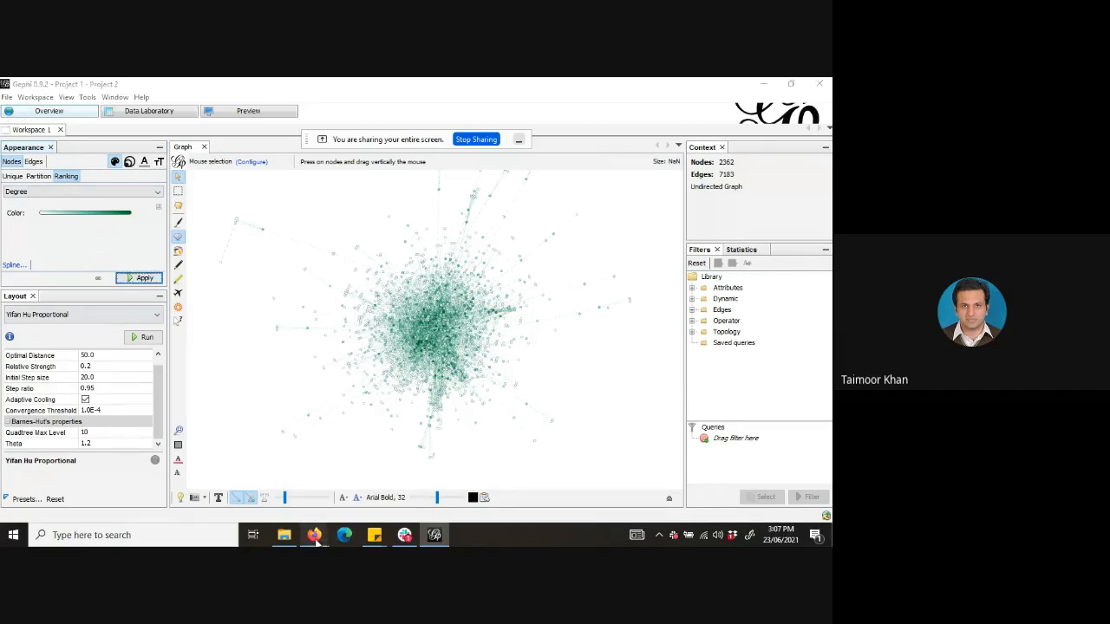
pyautogui.click(260, 473)
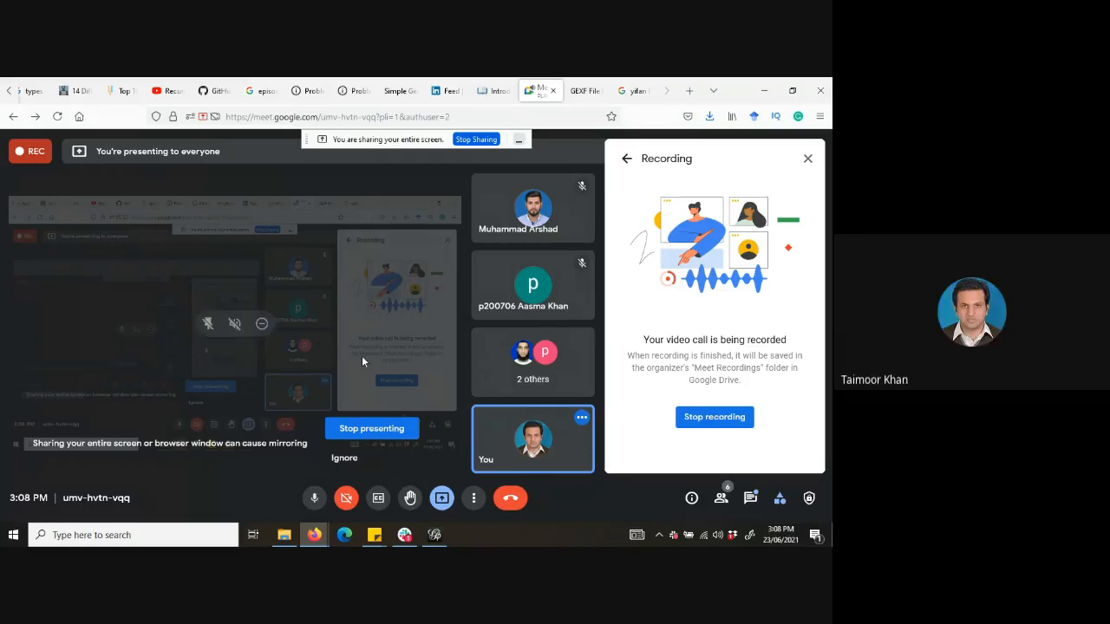
pyautogui.click(435, 535)
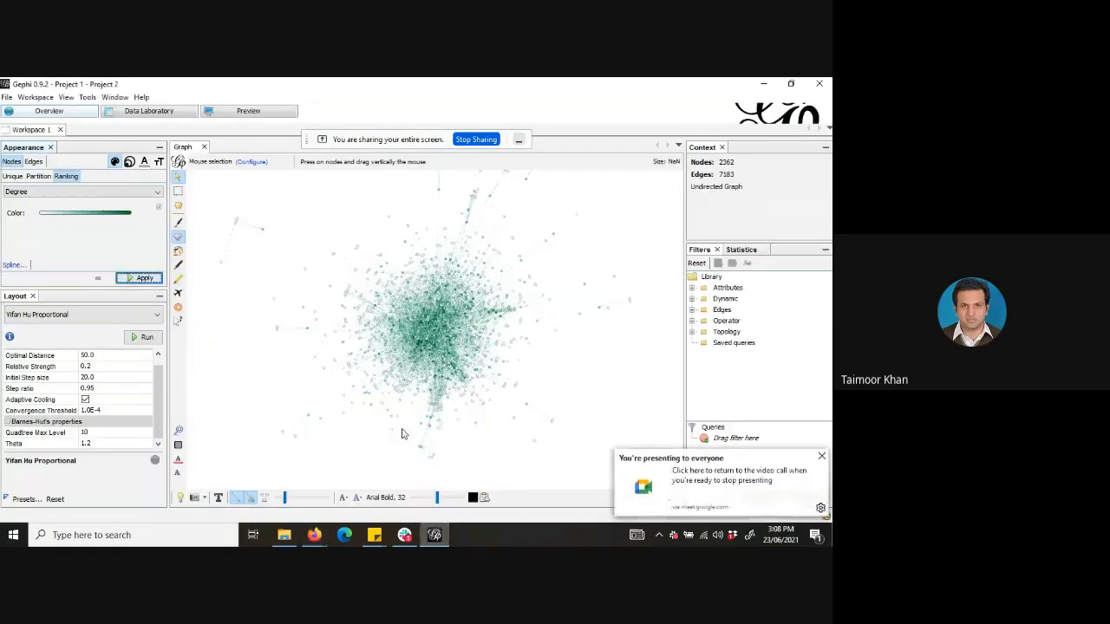
# Check which partition attributes are available for colouring the nodes.
pyautogui.click(38, 176)
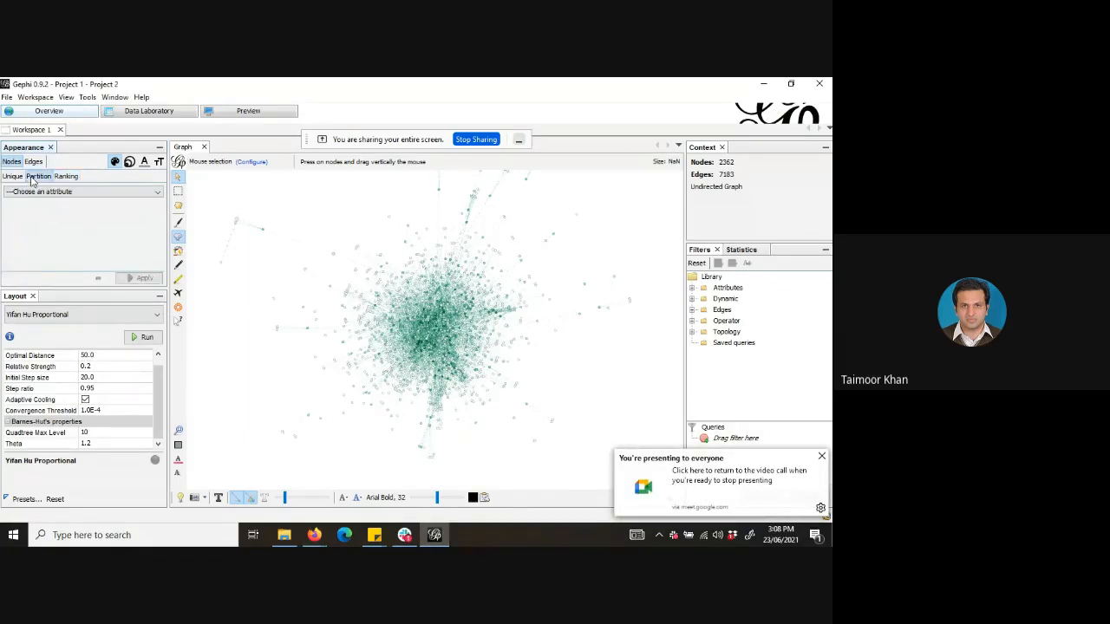
pyautogui.click(47, 192)
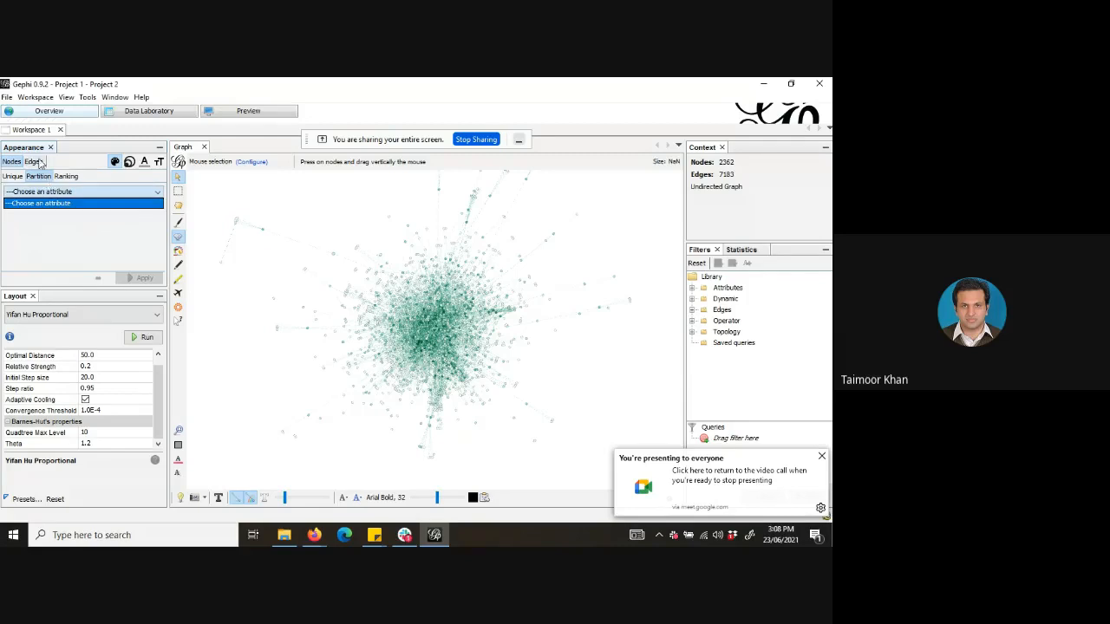
pyautogui.click(41, 164)
pyautogui.click(69, 193)
pyautogui.click(38, 164)
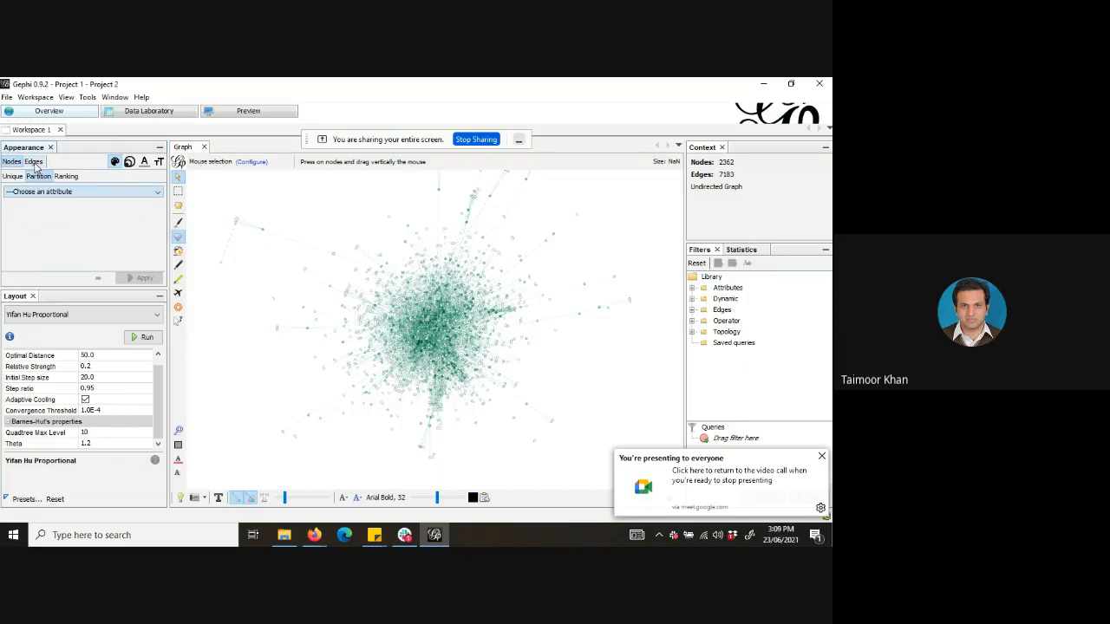
# Colour all edges with the unique blue colour #050fff.
pyautogui.click(34, 163)
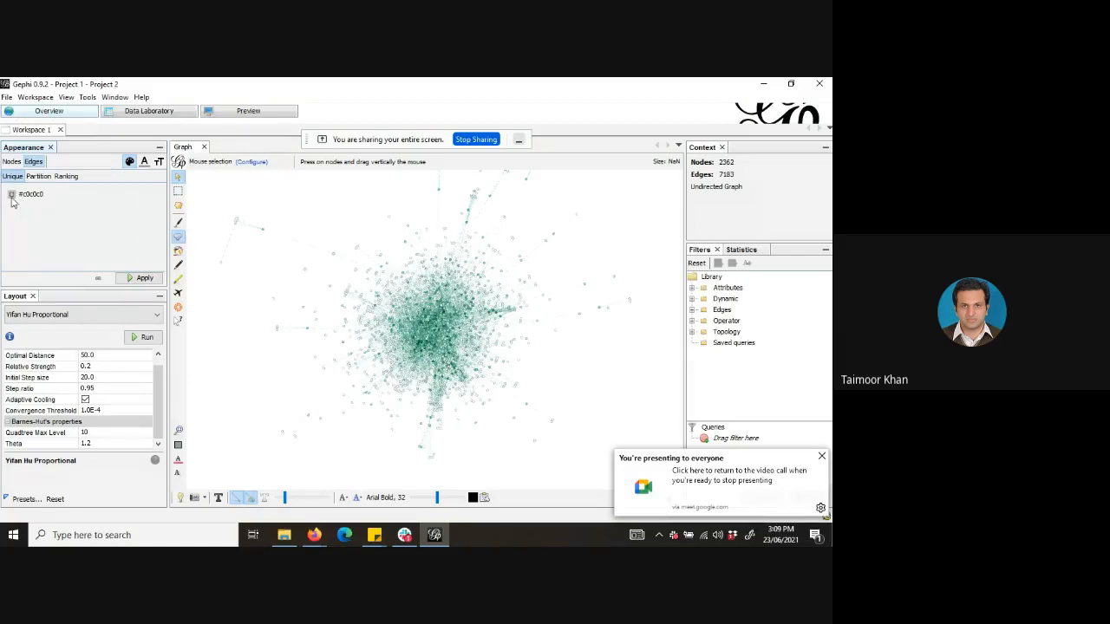
pyautogui.click(12, 196)
pyautogui.click(54, 236)
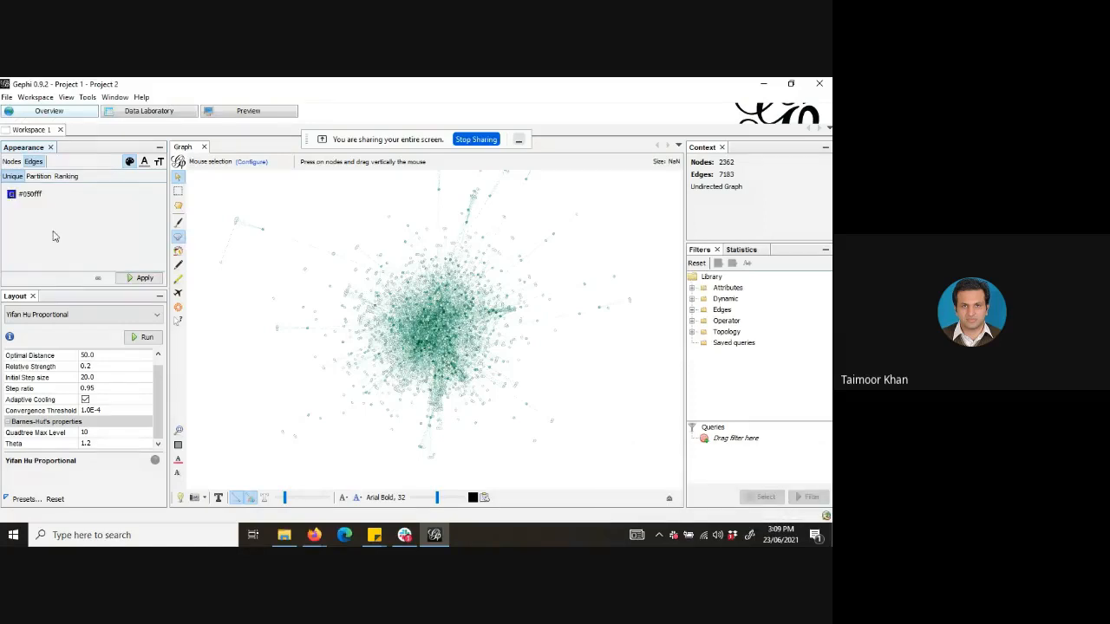
pyautogui.click(139, 278)
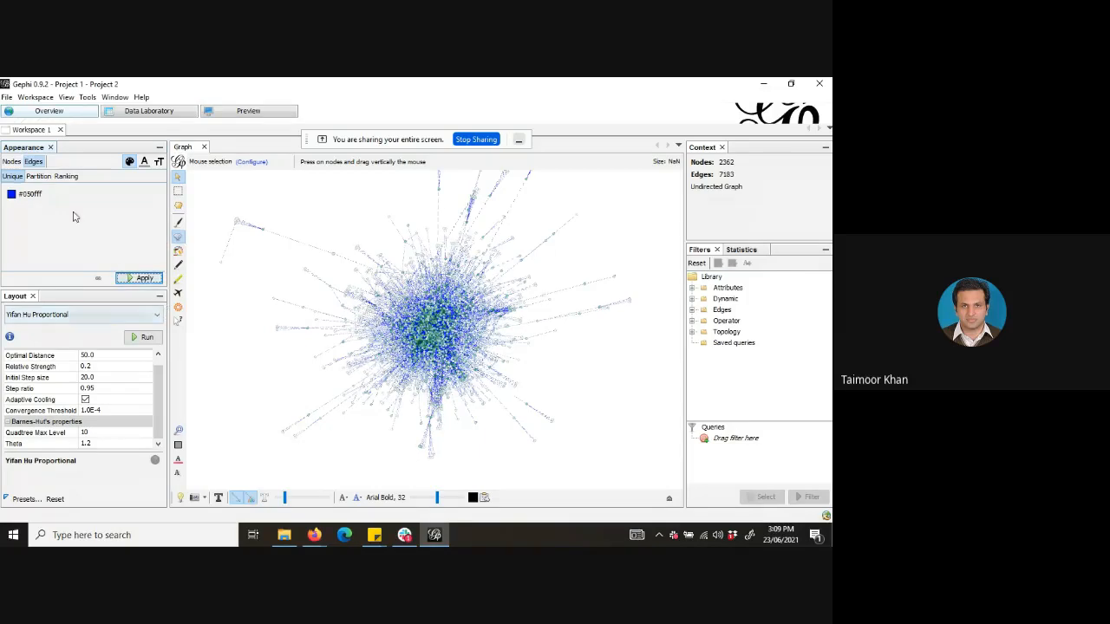
# Check the partition attributes available for edges and choose Weight as the edge colour ranking attribute.
pyautogui.click(39, 176)
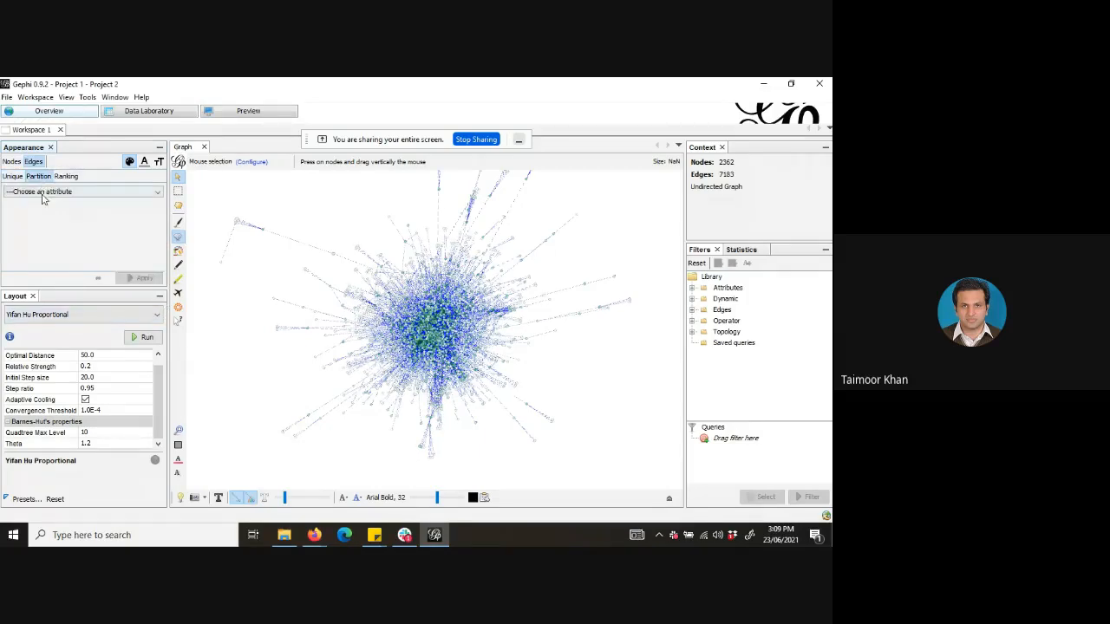
pyautogui.click(43, 193)
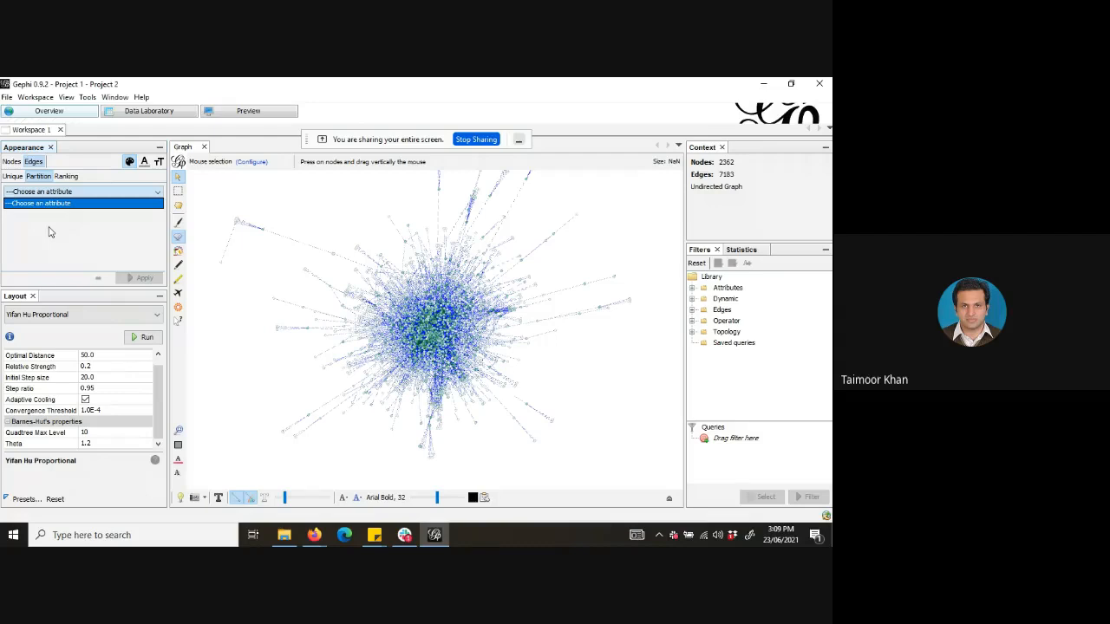
pyautogui.click(67, 180)
pyautogui.click(69, 178)
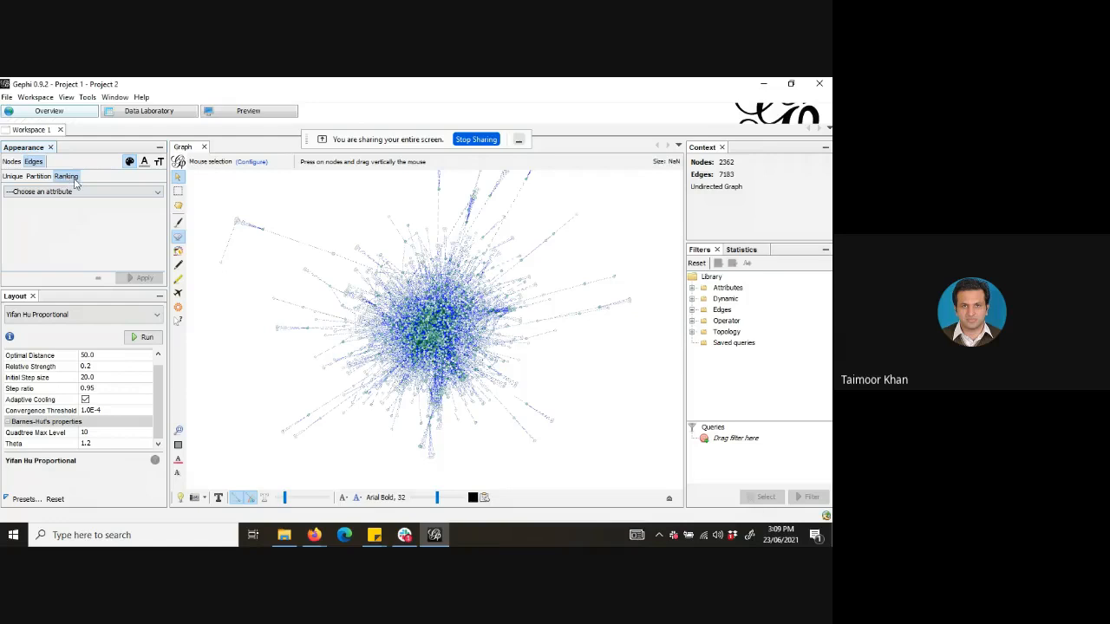
pyautogui.click(76, 193)
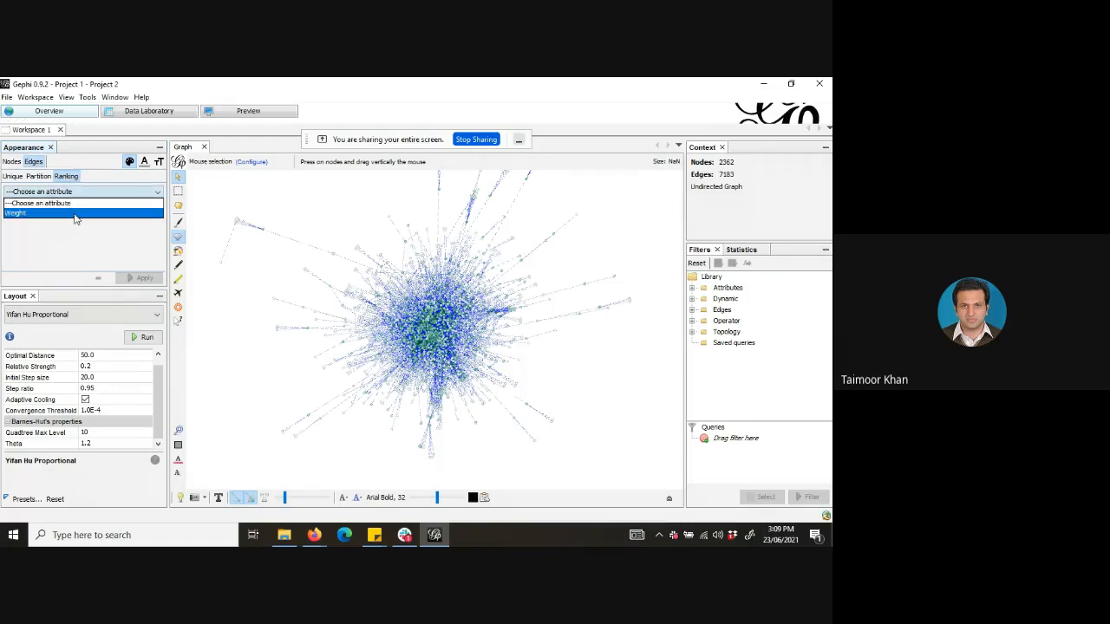
pyautogui.click(76, 213)
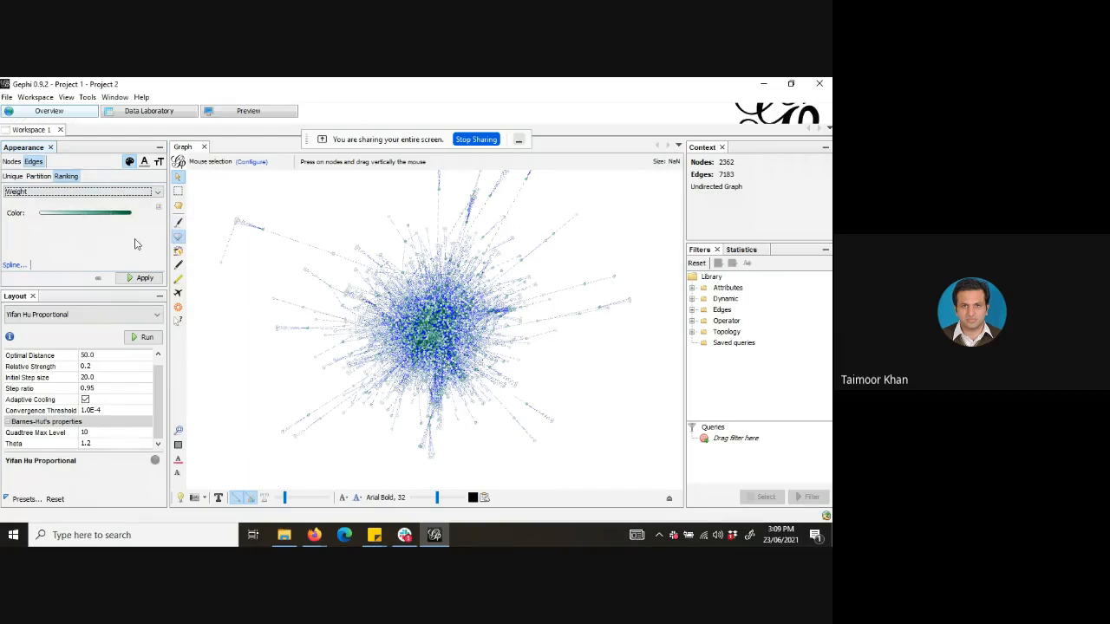
# Inspect the Weight column of the edges in the data table and return to the graph overview.
pyautogui.click(145, 112)
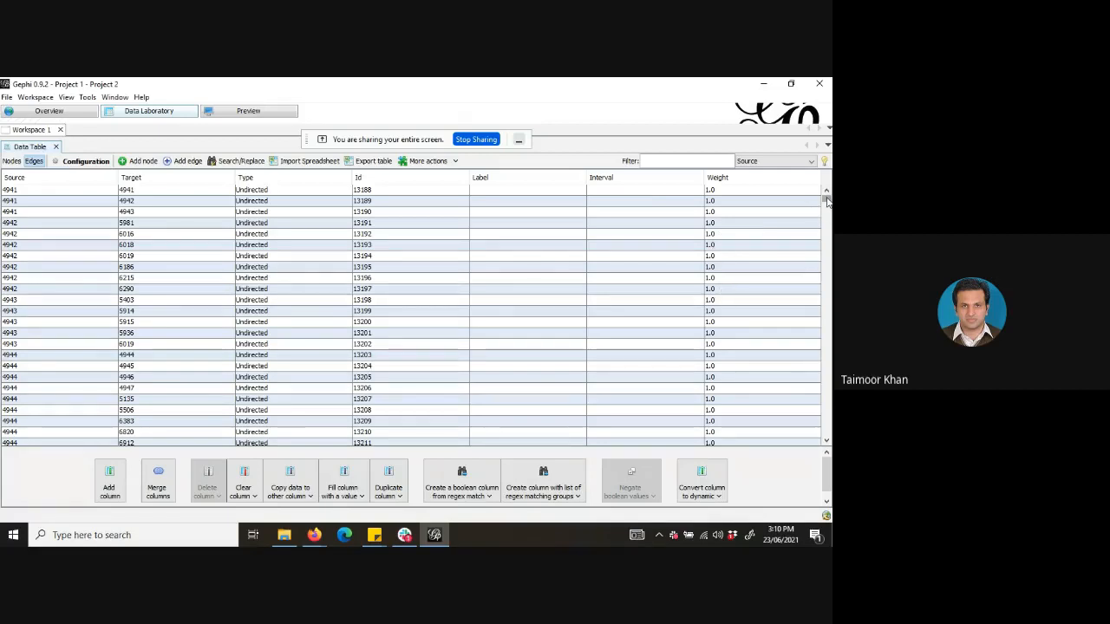
pyautogui.moveTo(826, 198); pyautogui.dragTo(830, 160)
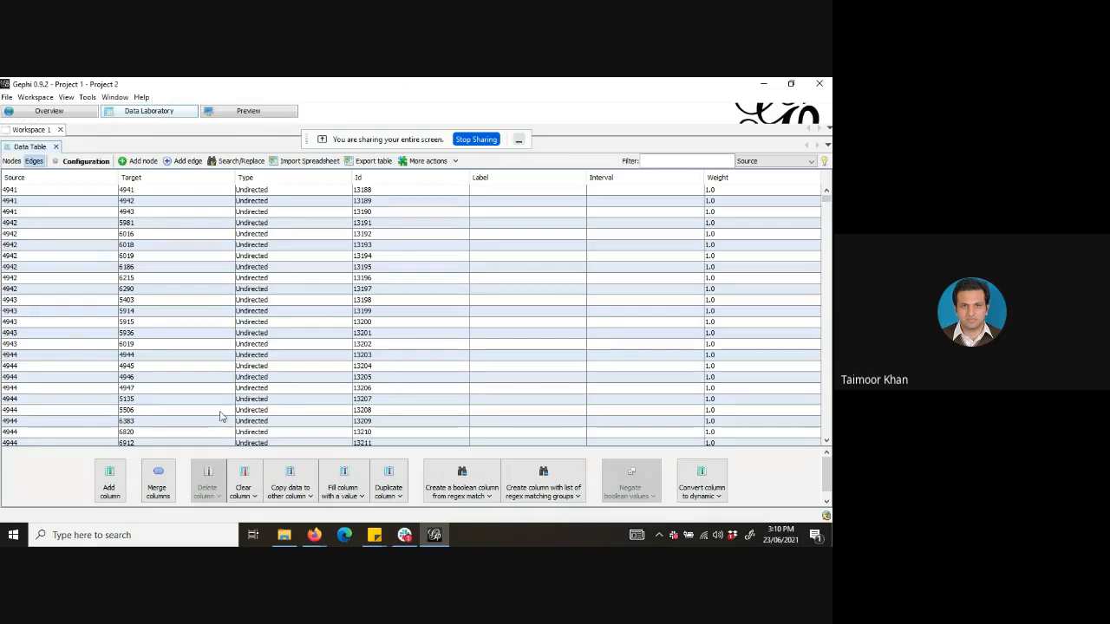
pyautogui.click(47, 111)
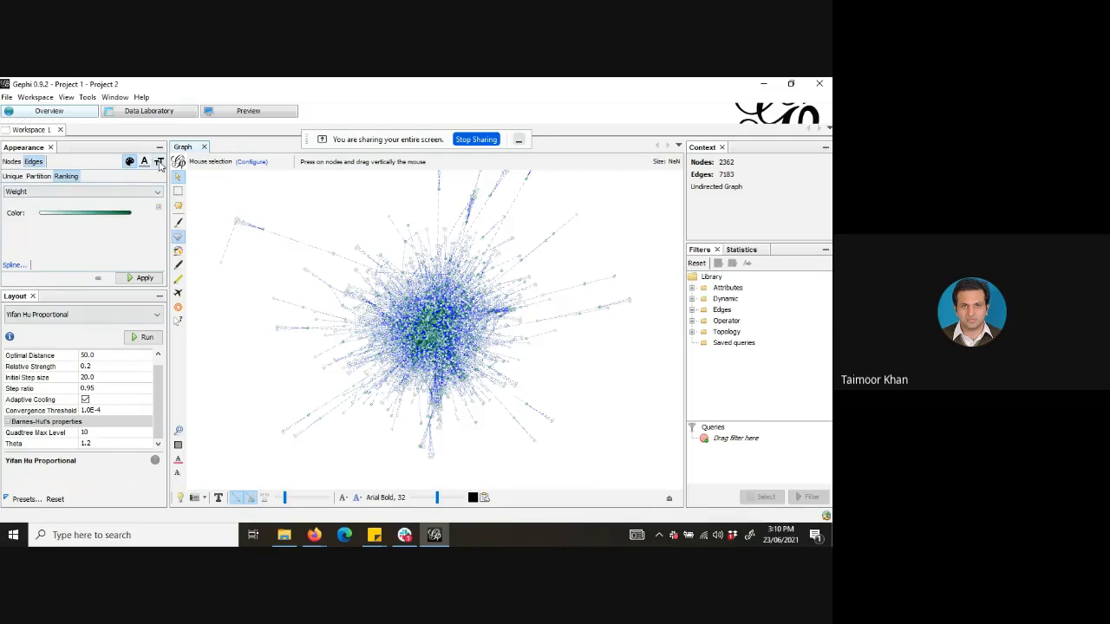
# Display the node labels at a larger size and make the edges slightly thicker.
pyautogui.click(219, 499)
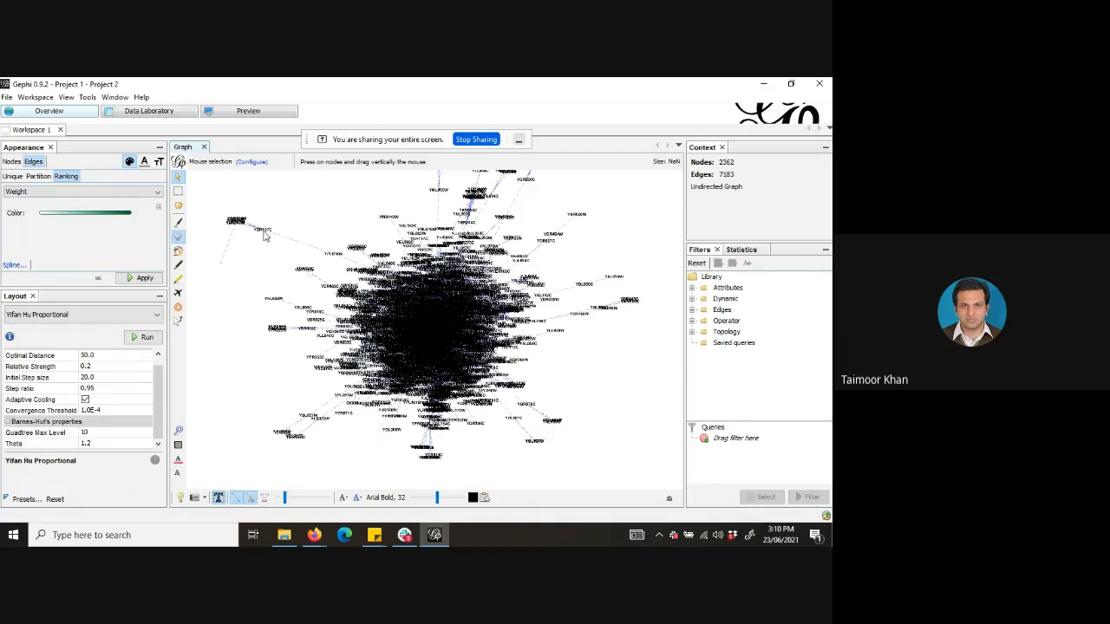
pyautogui.click(218, 497)
pyautogui.click(285, 497)
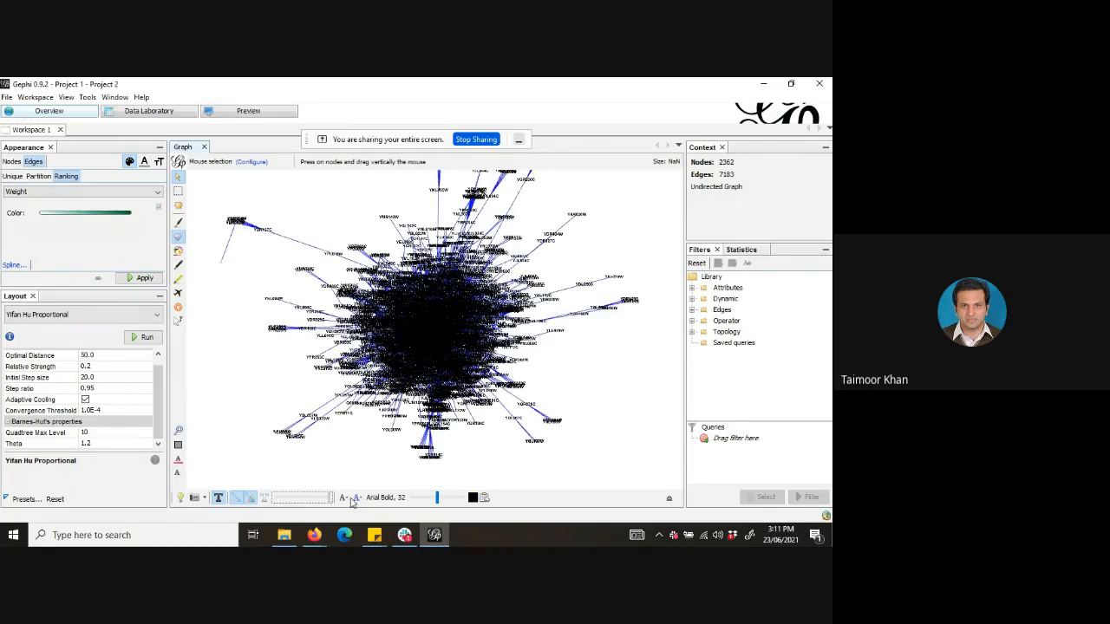
pyautogui.moveTo(331, 499); pyautogui.dragTo(288, 507)
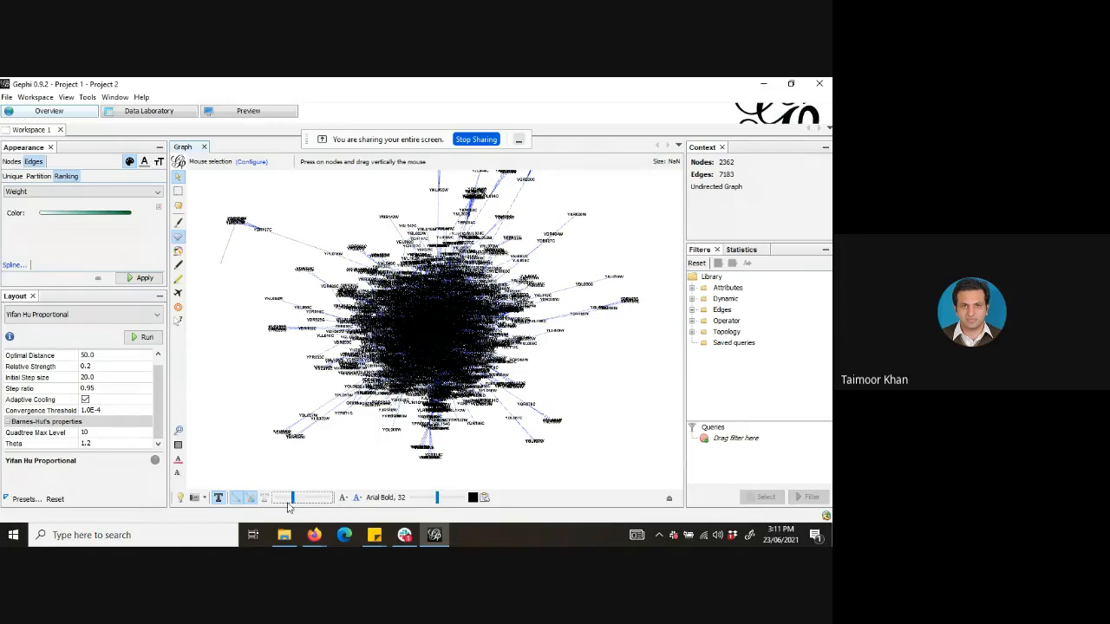
pyautogui.click(438, 501)
pyautogui.moveTo(438, 502)
pyautogui.mouseDown()
pyautogui.moveTo(412, 500)
pyautogui.moveTo(450, 498)
pyautogui.mouseUp()
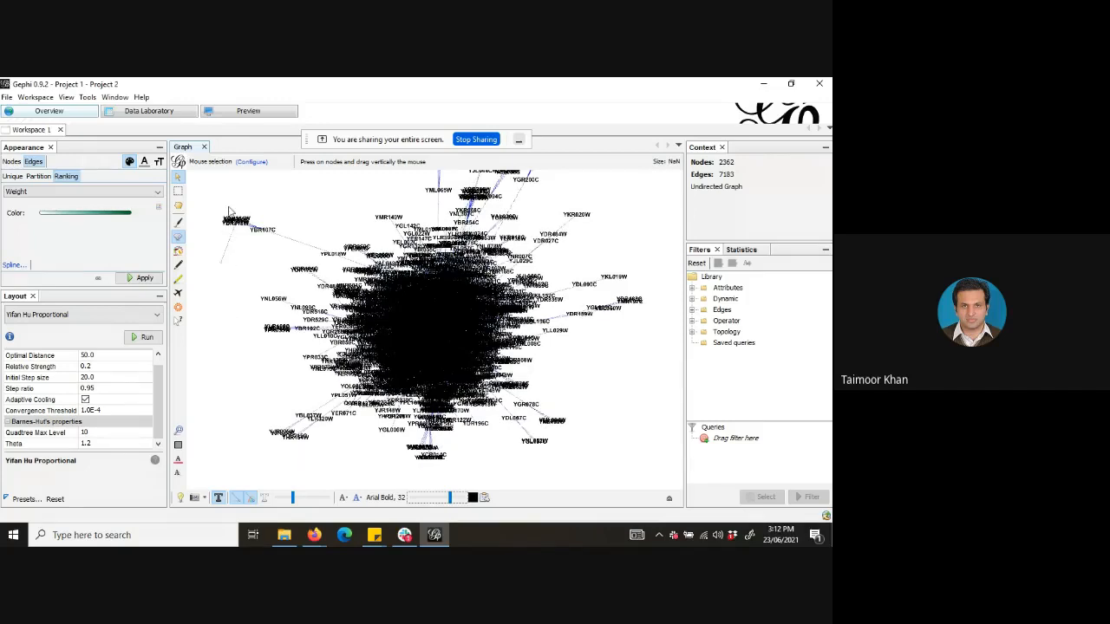
# Calculate the network's Average Degree and review the degree distribution report.
pyautogui.click(744, 250)
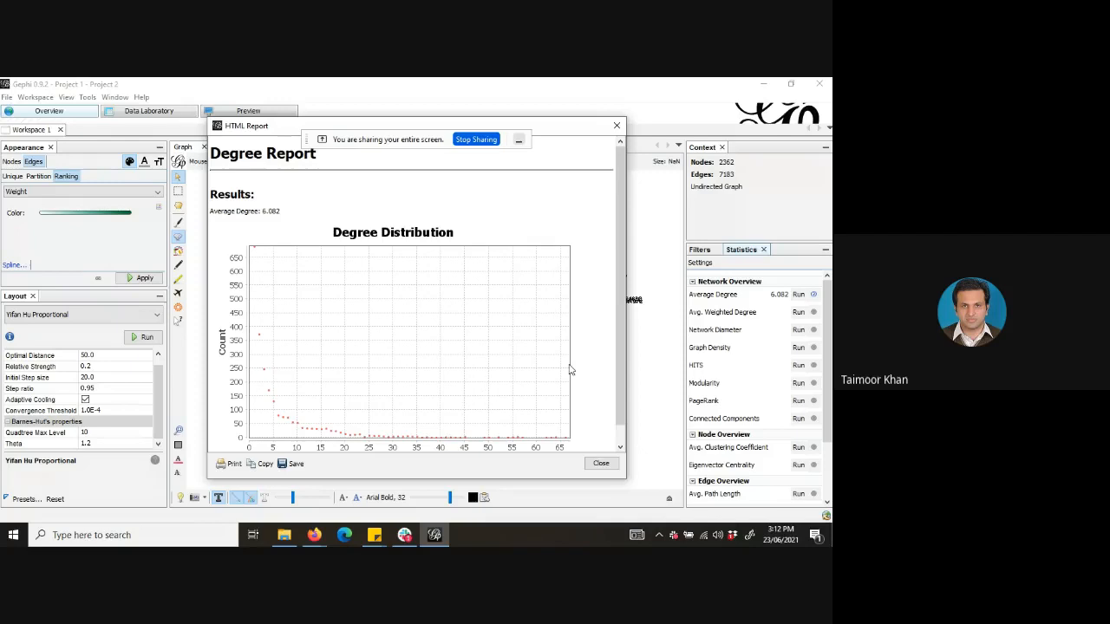
pyautogui.scroll(-1, 620, 437)
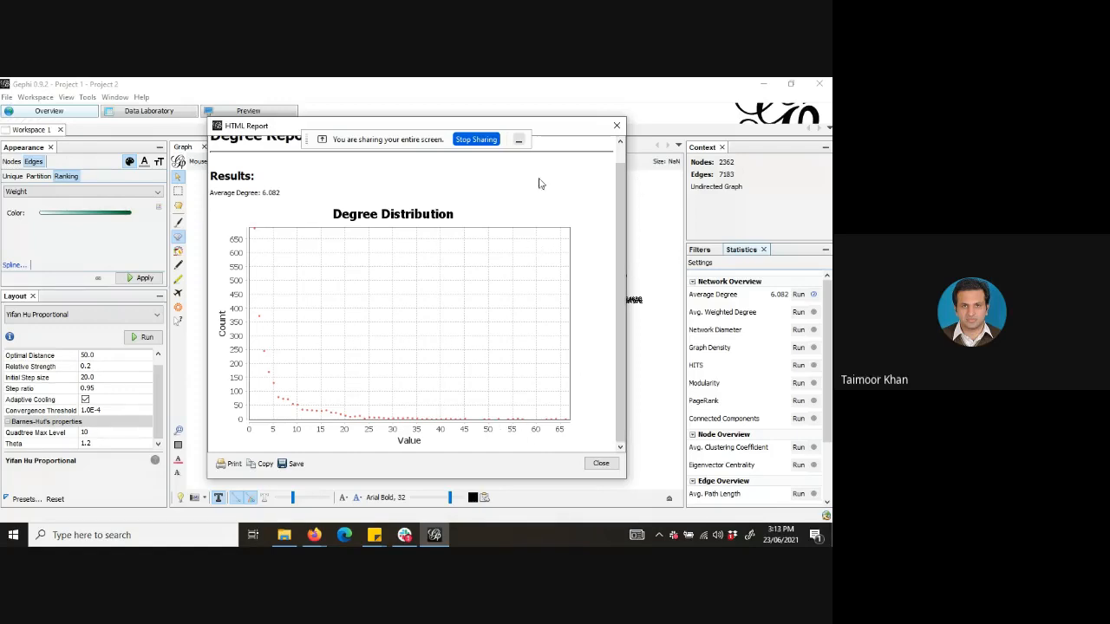
pyautogui.click(616, 126)
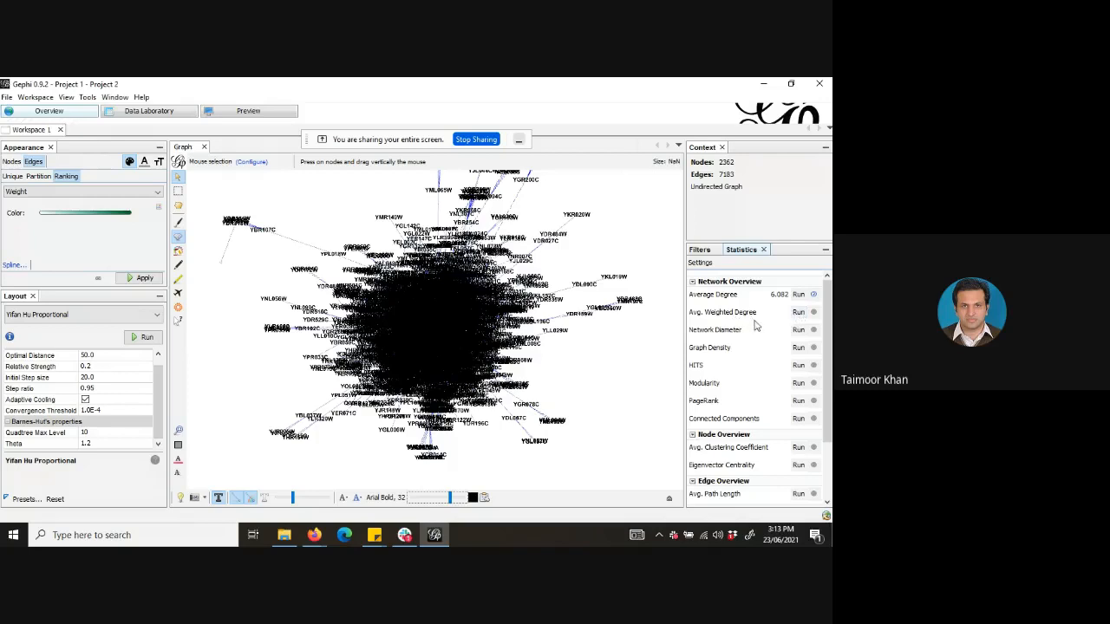
# Calculate the Network Diameter with the Undirected option and without normalized centralities, and review the centrality and eccentricity distributions in the report.
pyautogui.click(797, 331)
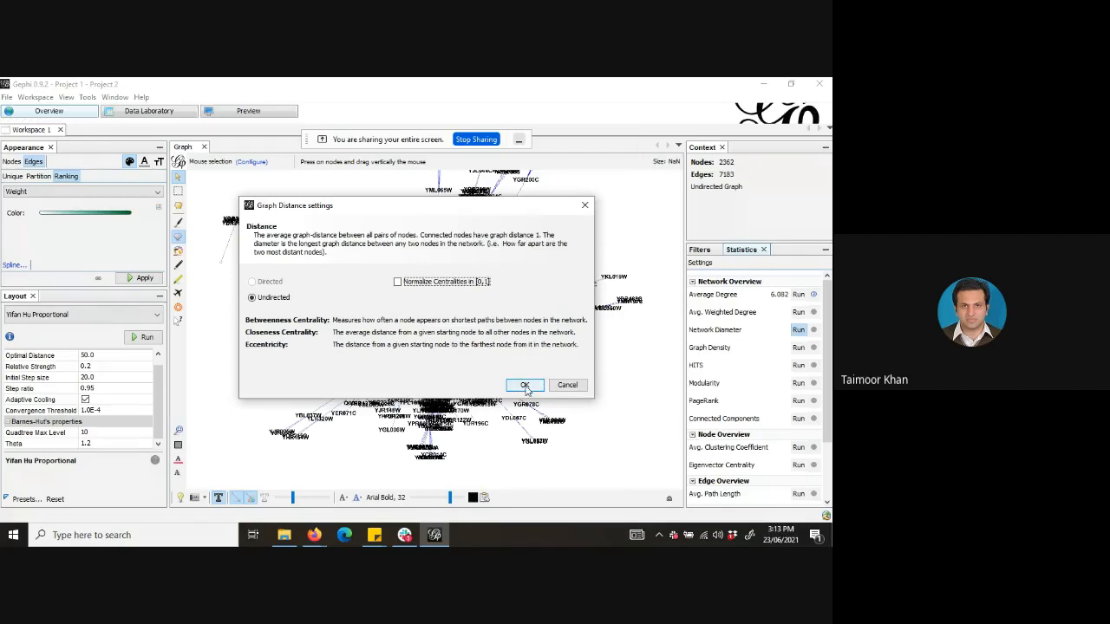
pyautogui.click(525, 387)
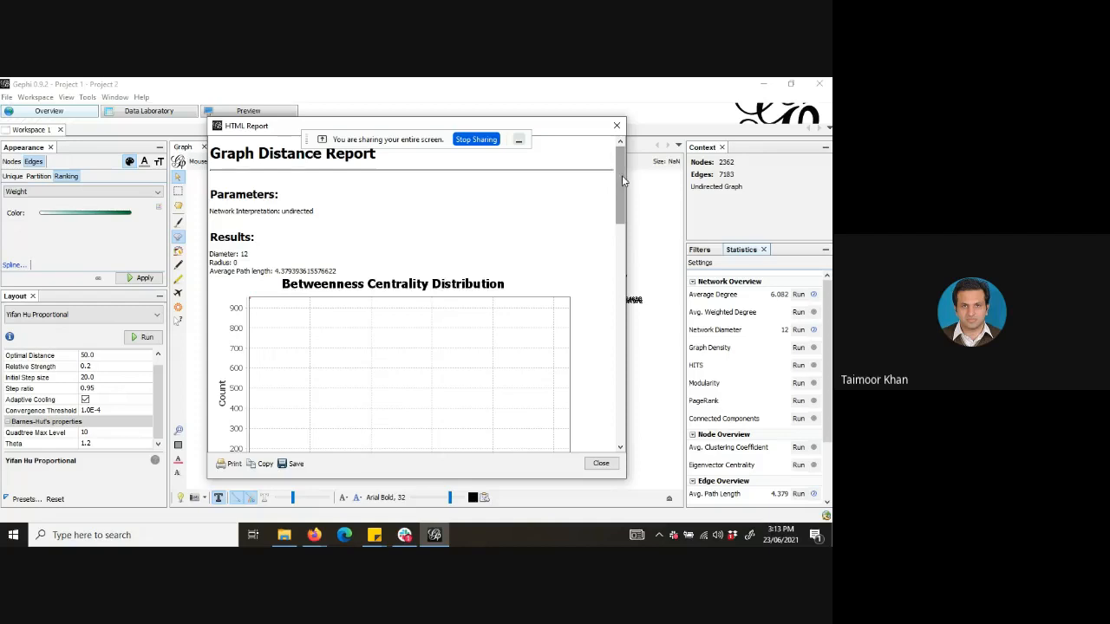
pyautogui.moveTo(622, 175); pyautogui.dragTo(601, 408)
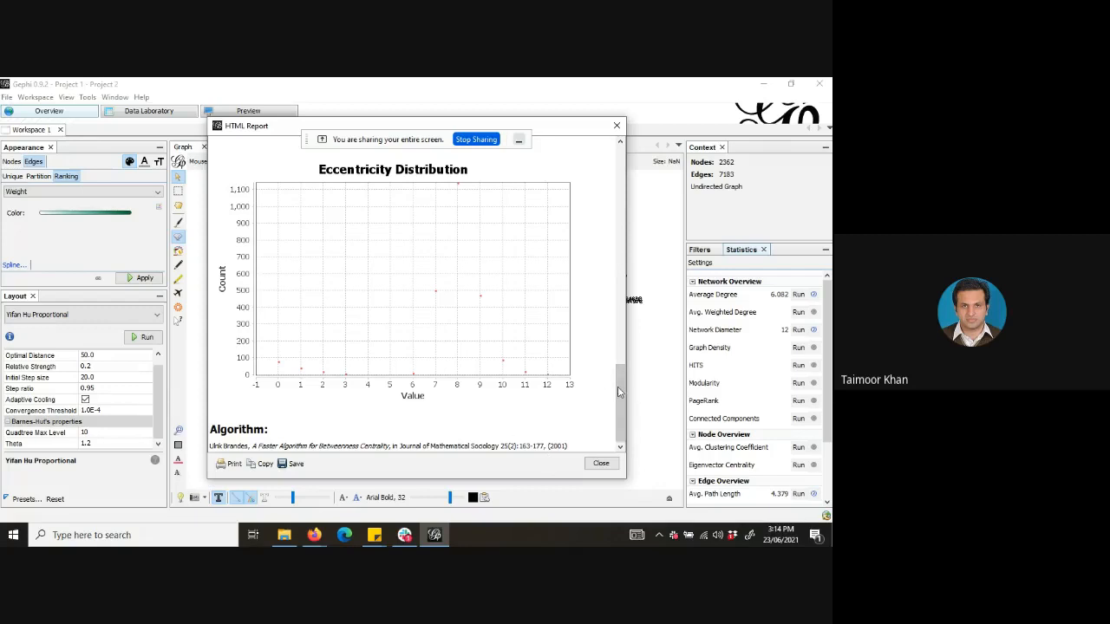
pyautogui.moveTo(620, 389); pyautogui.dragTo(618, 213)
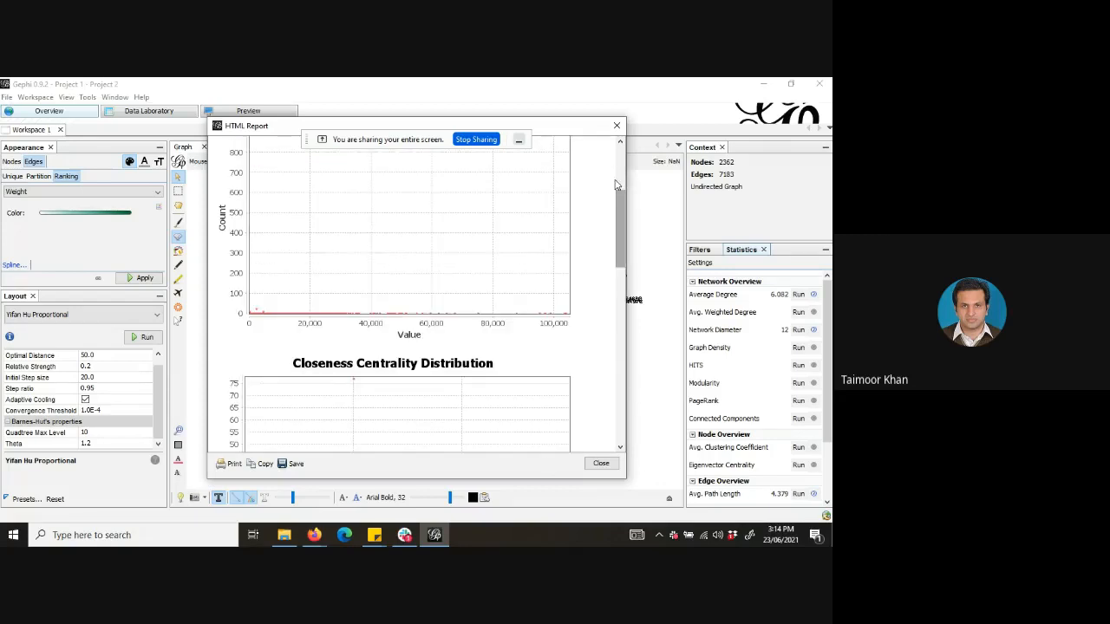
pyautogui.click(617, 126)
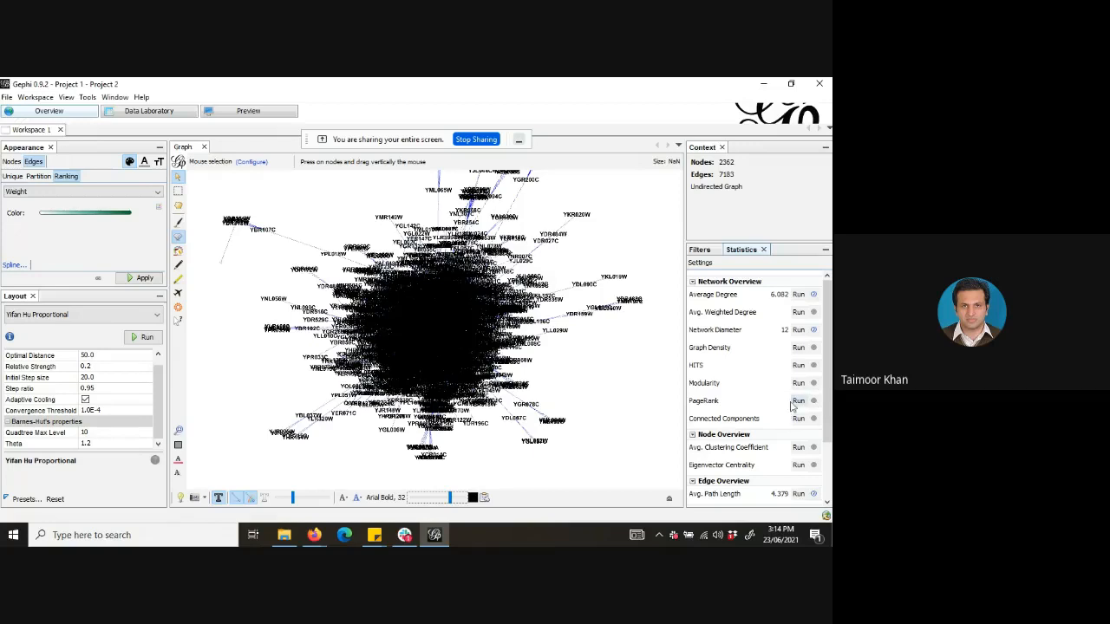
# Calculate the Avg. Clustering Coefficient with the Undirected option and review its distribution report.
pyautogui.click(796, 448)
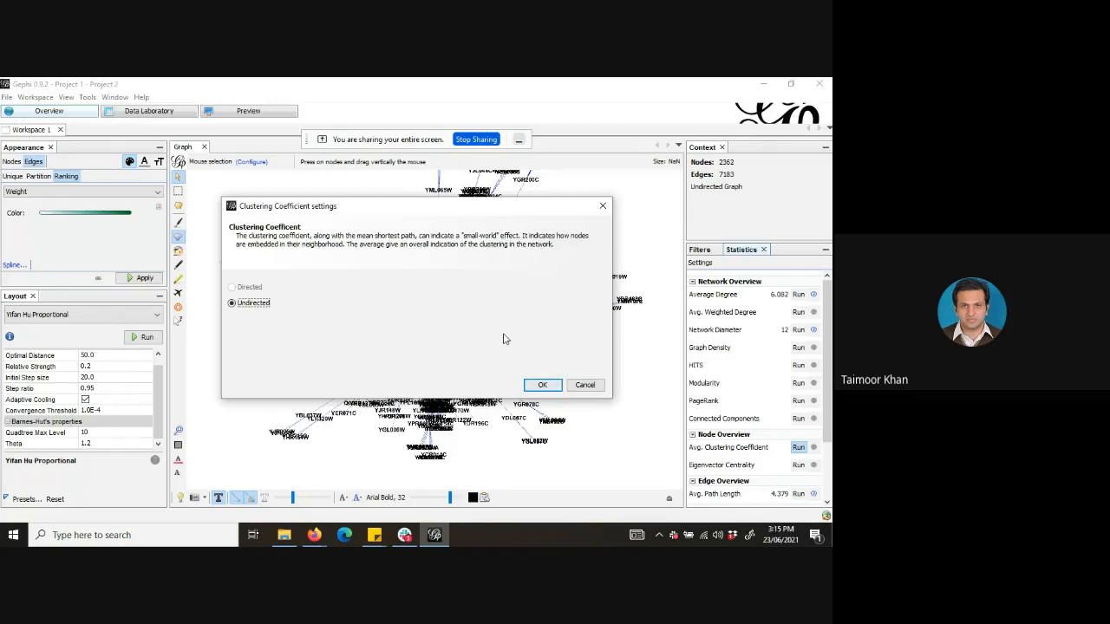
pyautogui.click(542, 385)
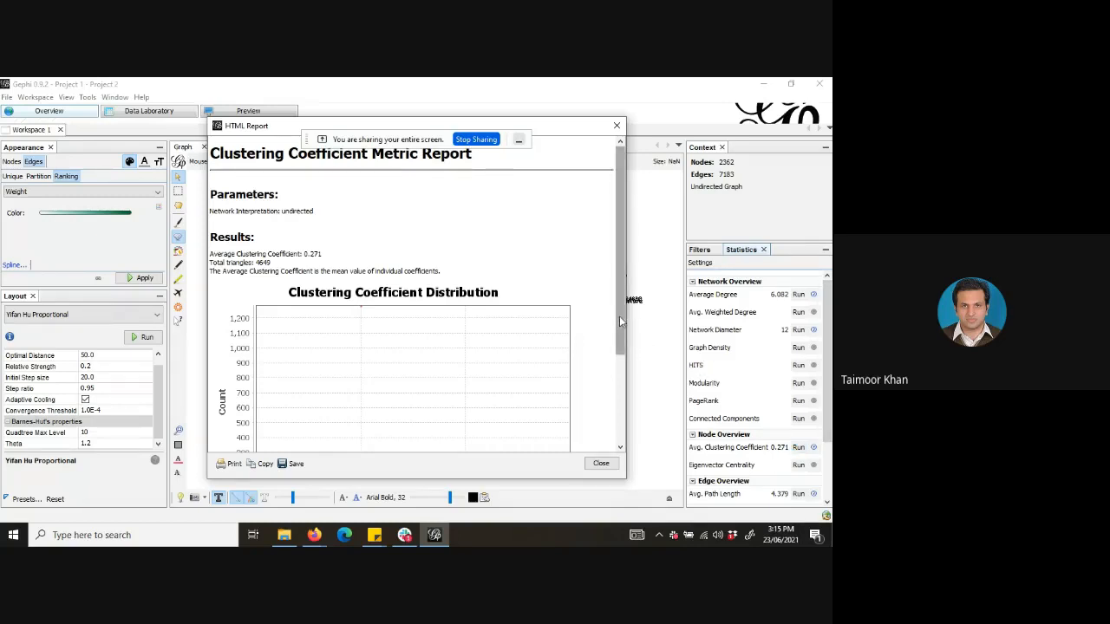
pyautogui.moveTo(620, 316); pyautogui.dragTo(615, 394)
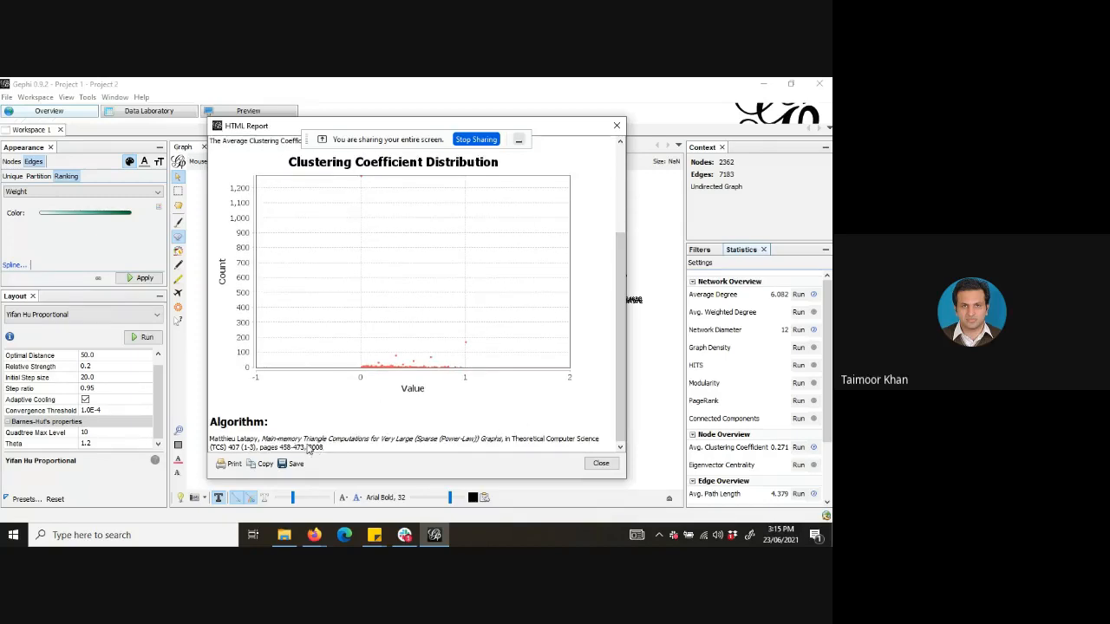
pyautogui.click(616, 129)
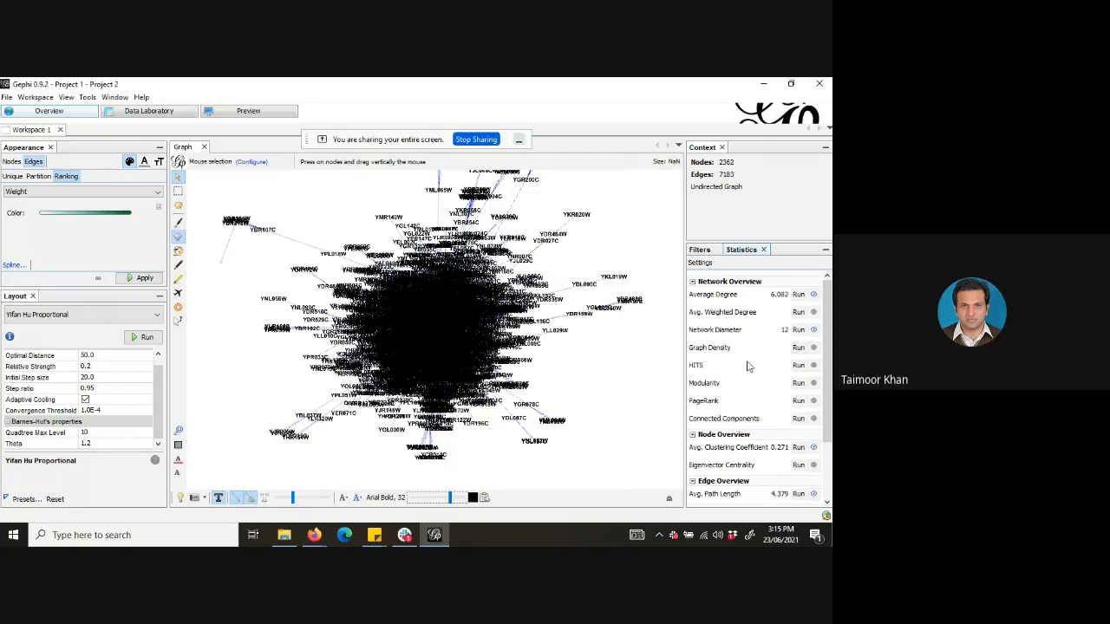
# Bring up the filter library, check the Google Meet call in Firefox, and return to Gephi.
pyautogui.click(709, 250)
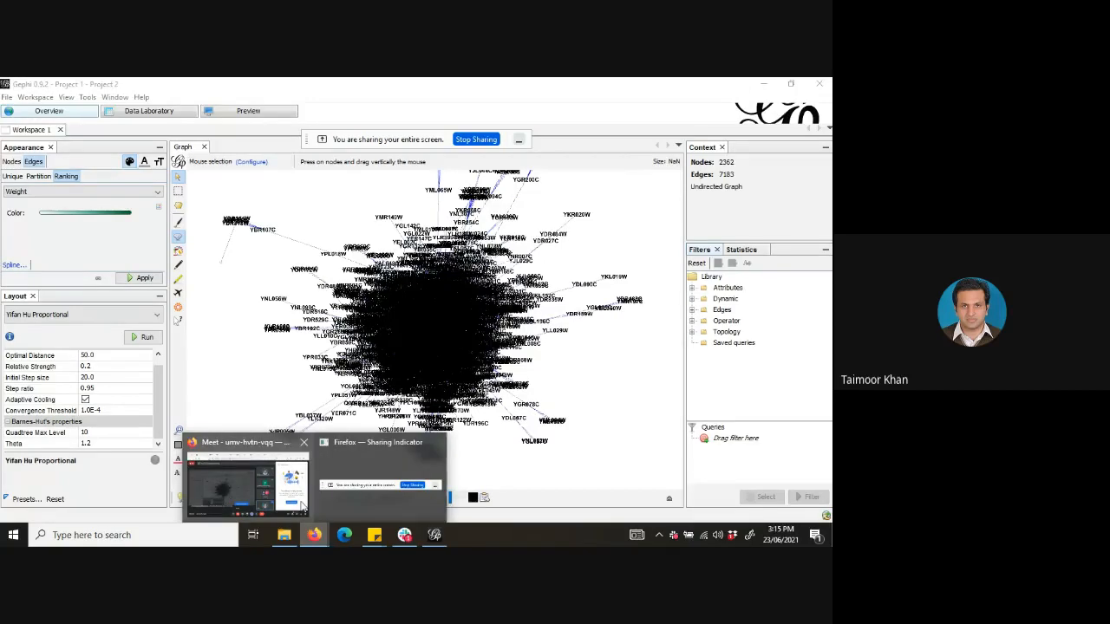
pyautogui.click(302, 507)
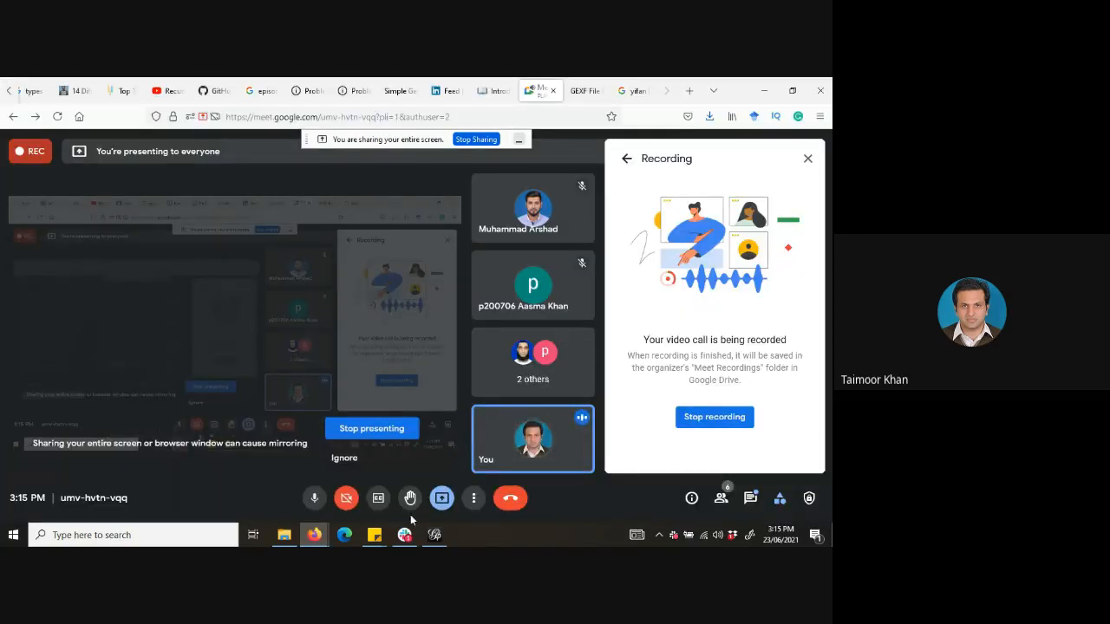
pyautogui.click(434, 535)
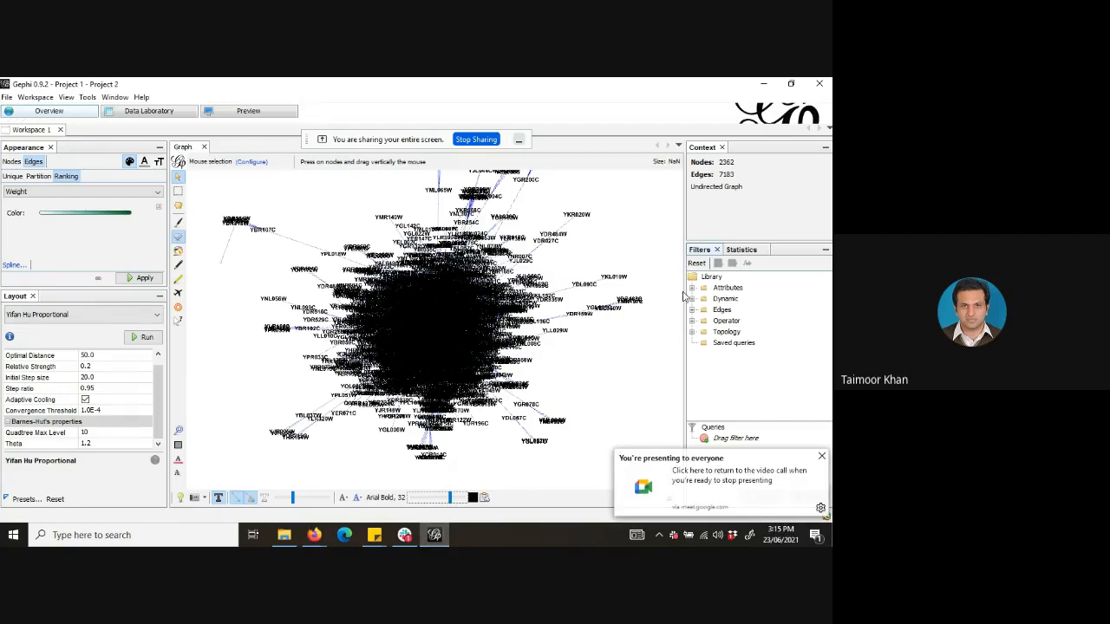
# Filter the network with the Equal attribute filter to nodes whose Degree is 10, and raise the edge thickness to its maximum.
pyautogui.click(692, 288)
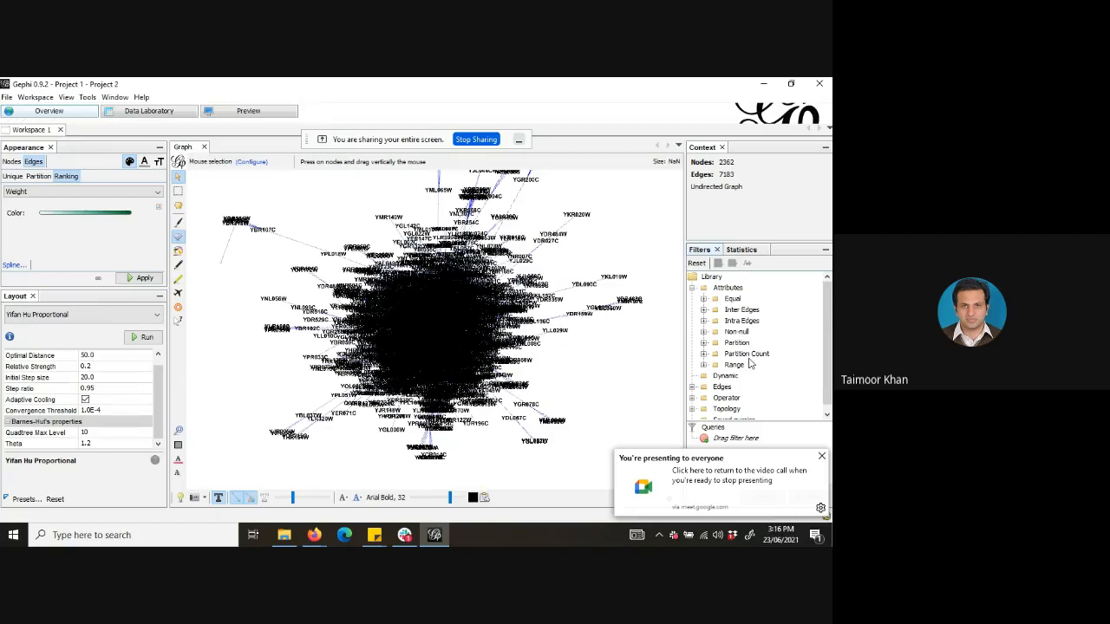
pyautogui.click(704, 298)
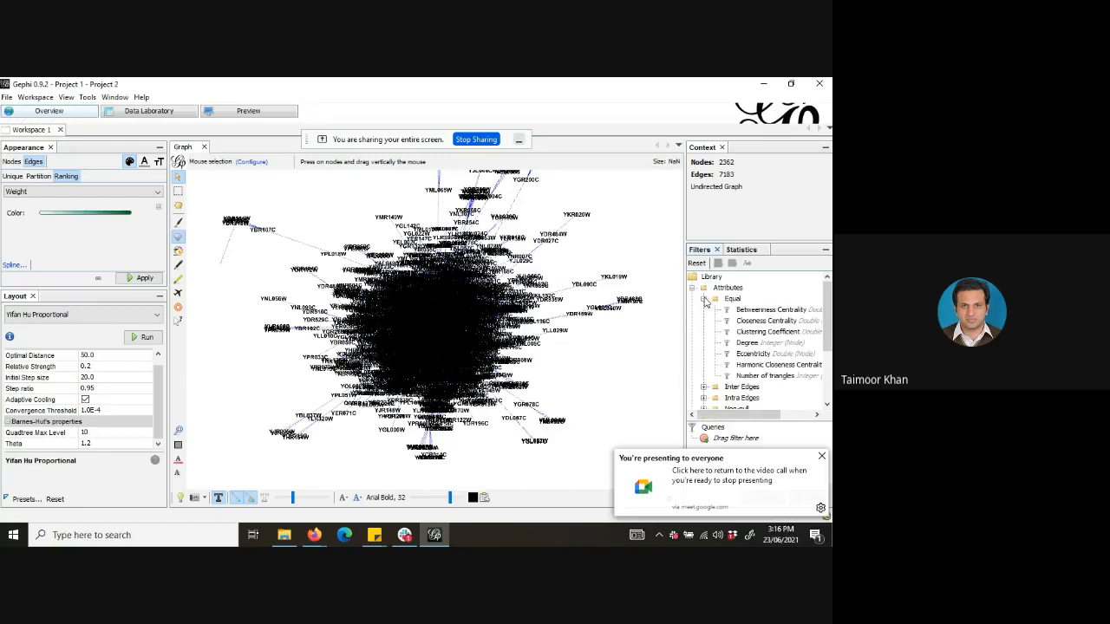
pyautogui.click(704, 298)
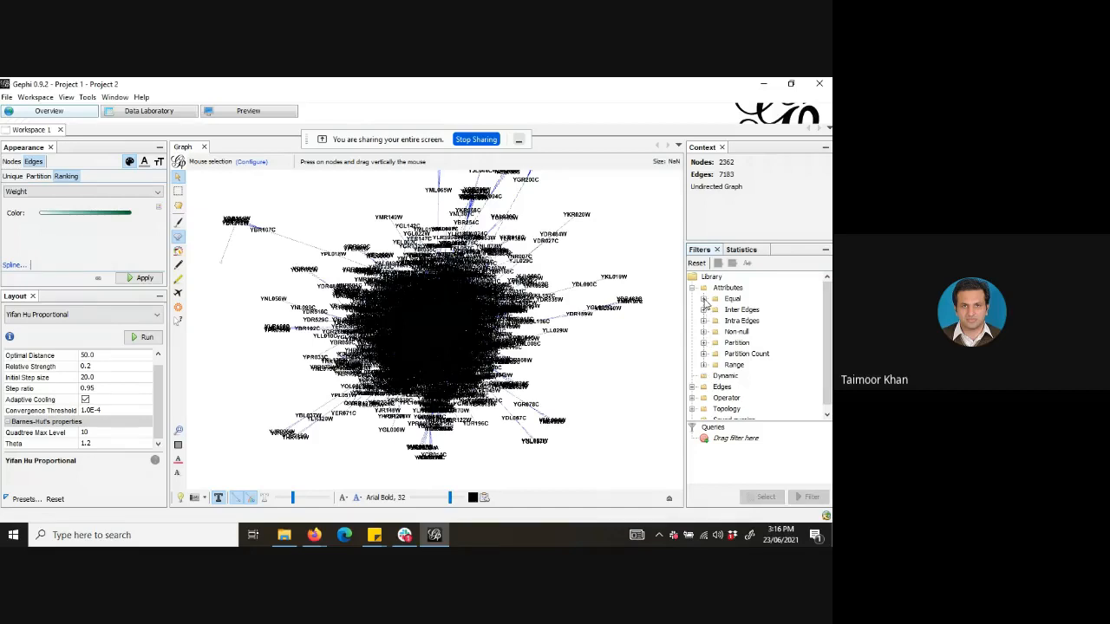
pyautogui.click(703, 300)
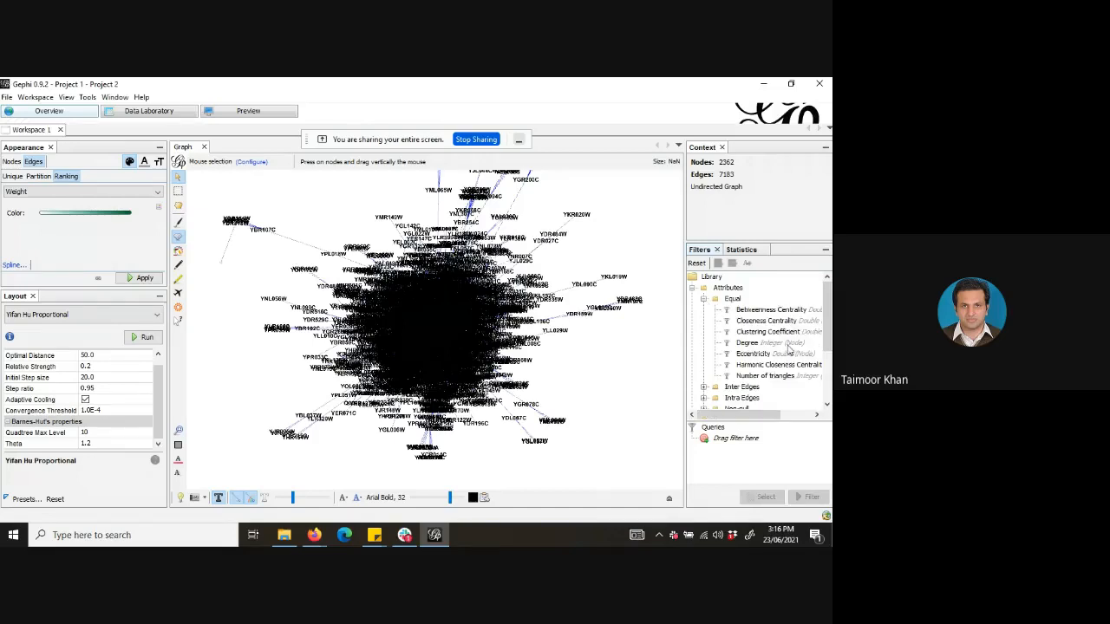
pyautogui.click(750, 344)
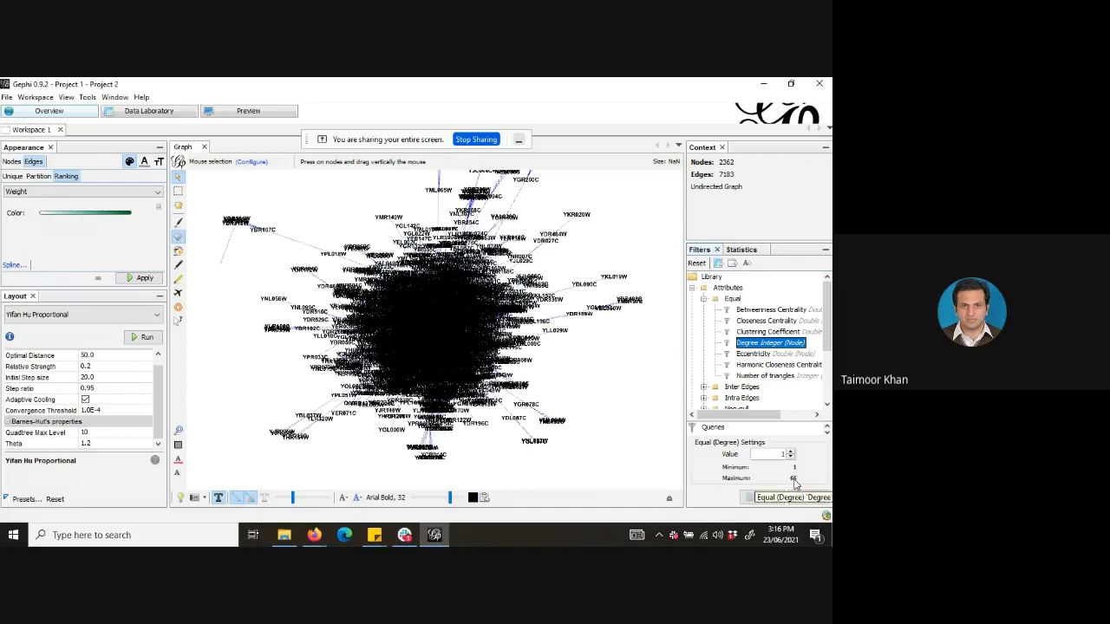
pyautogui.click(790, 454)
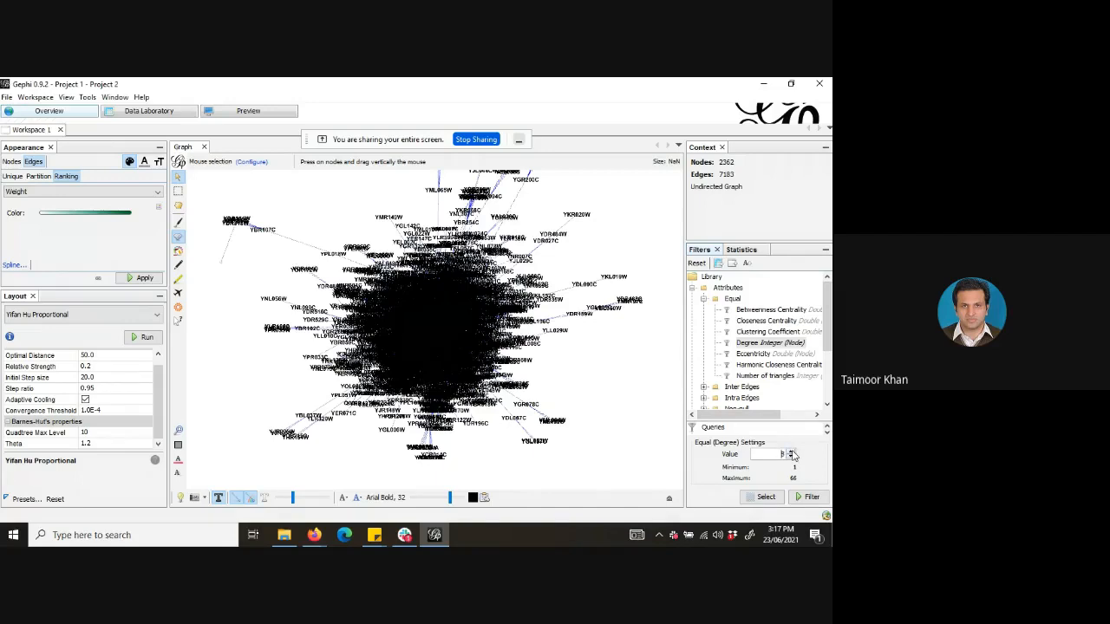
pyautogui.click(809, 497)
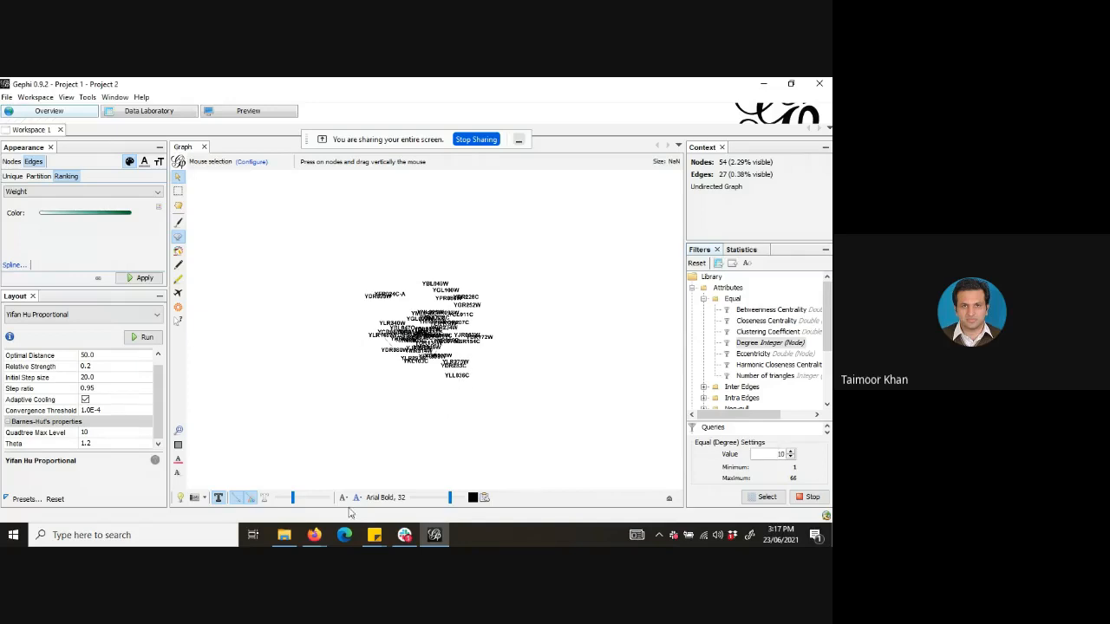
pyautogui.moveTo(293, 503); pyautogui.dragTo(348, 501)
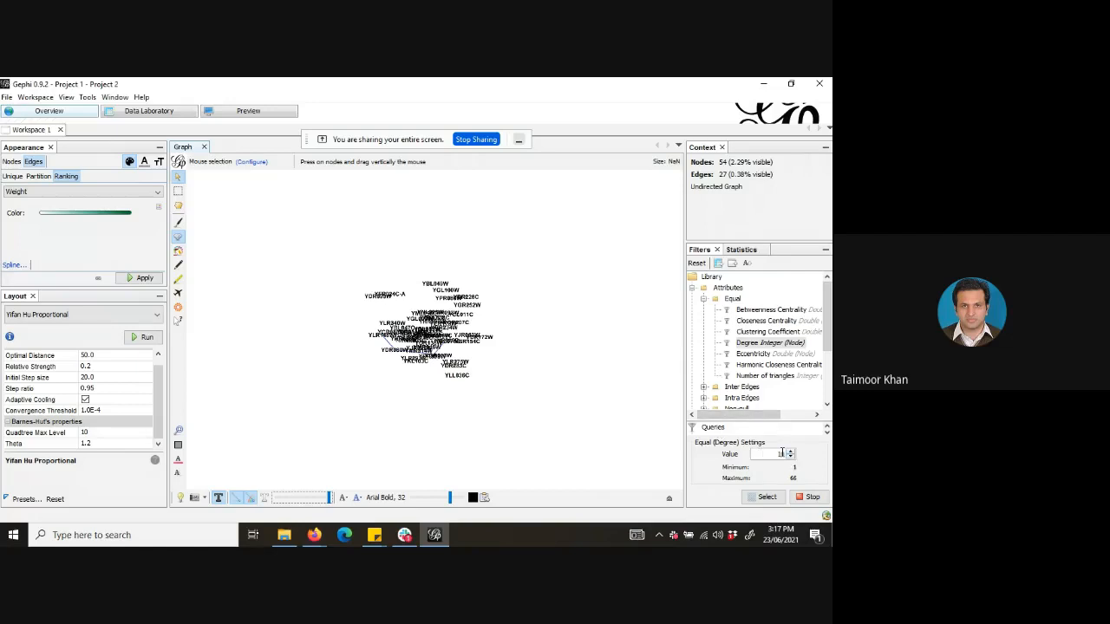
pyautogui.click(781, 453)
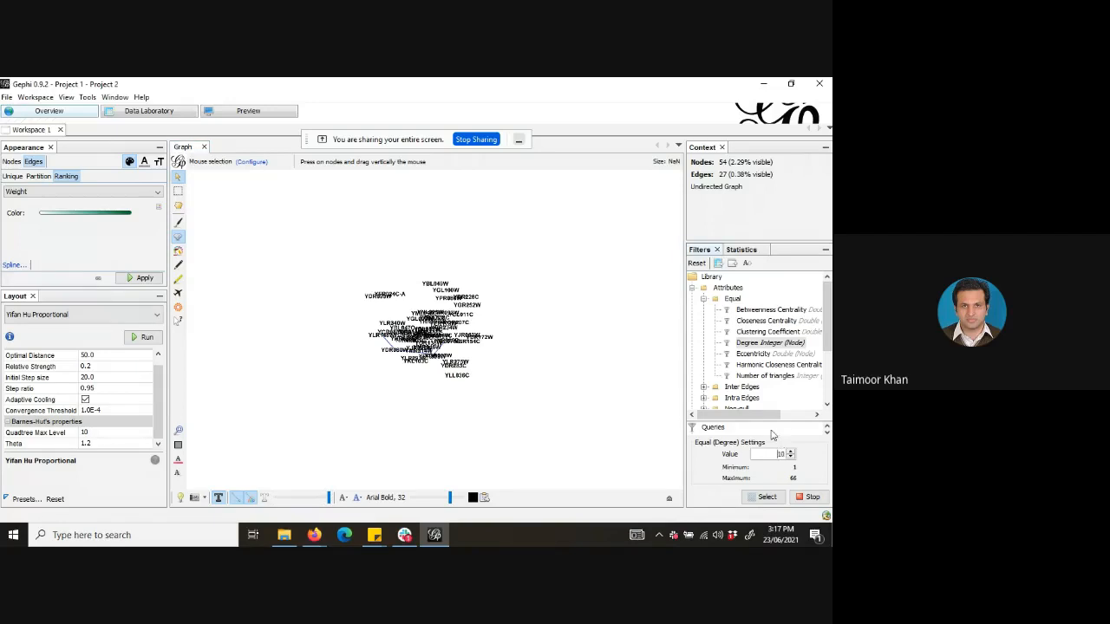
# Load the Inter Edges attribute filter for Degree as the filter query.
pyautogui.click(703, 300)
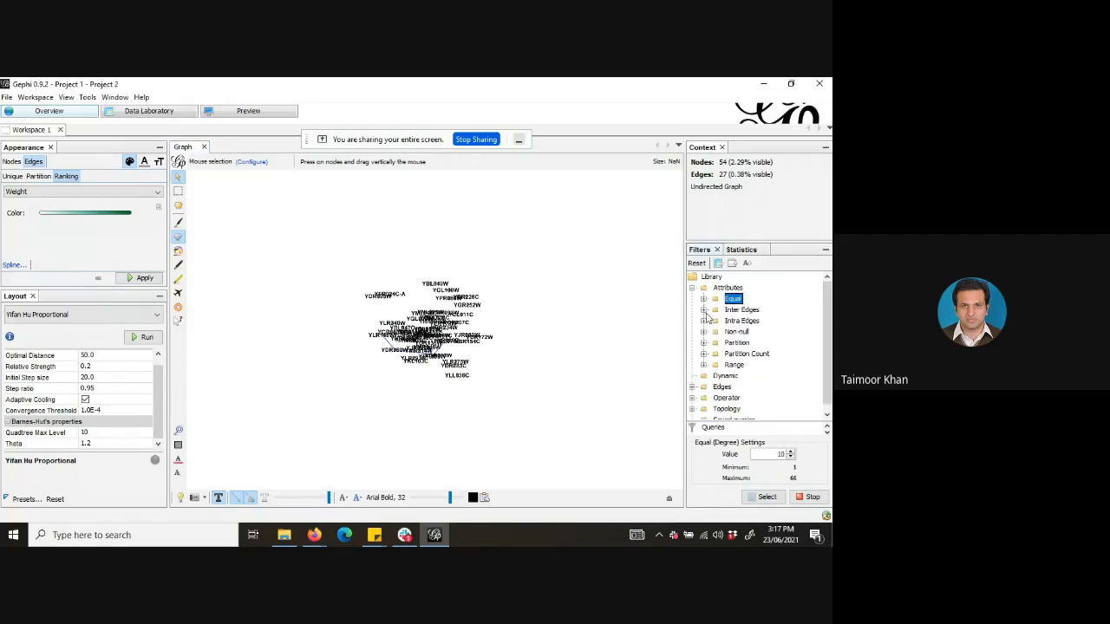
pyautogui.click(703, 310)
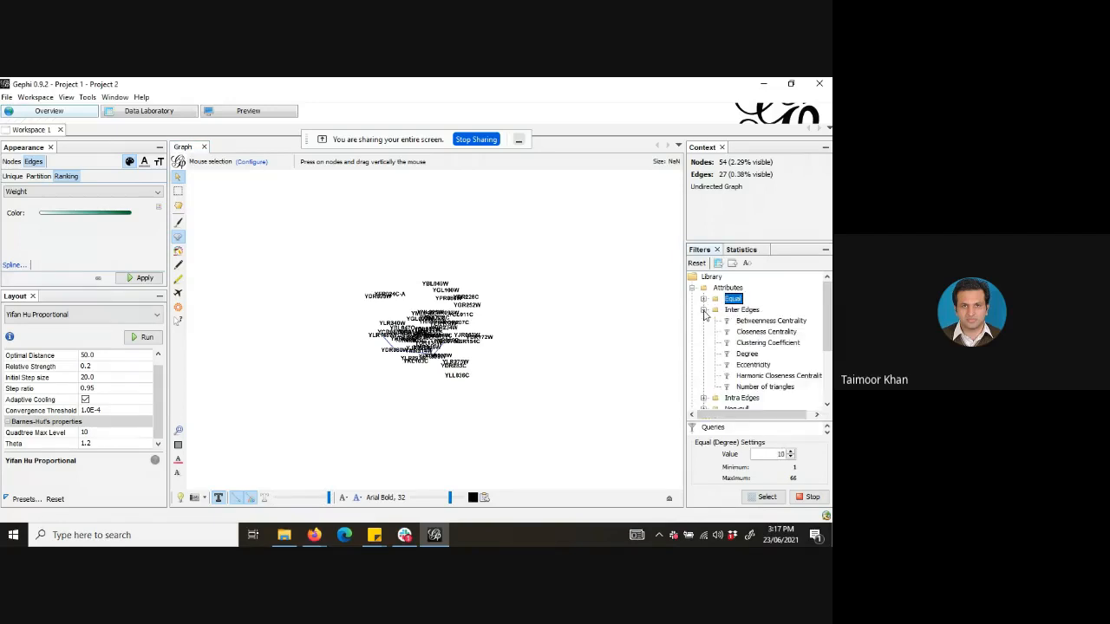
pyautogui.click(745, 355)
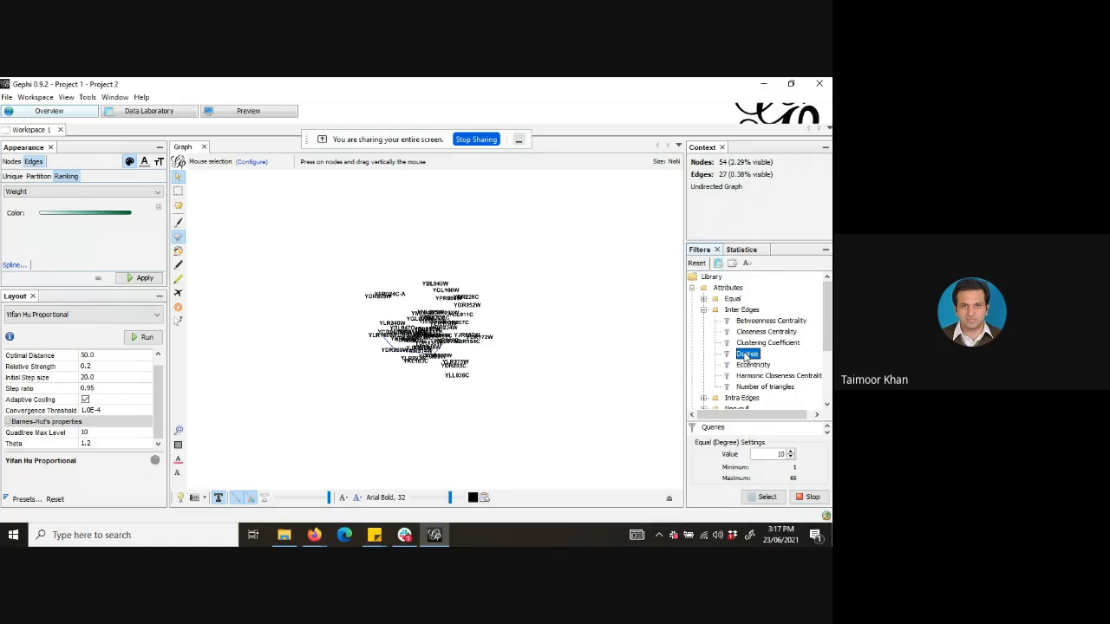
pyautogui.doubleClick(745, 354)
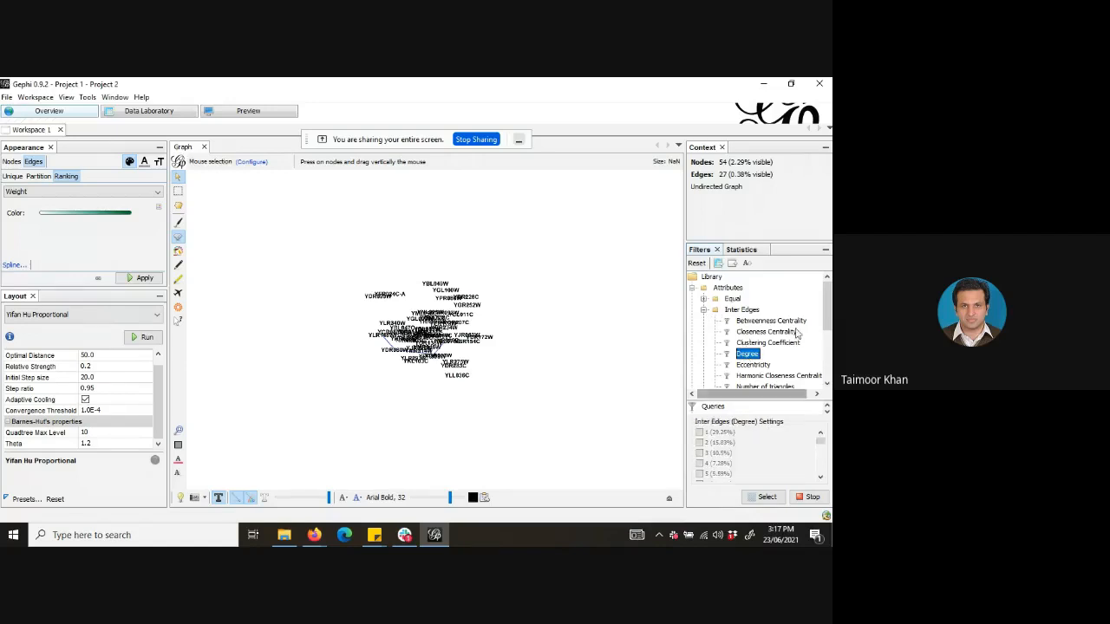
pyautogui.scroll(-5, 828, 310)
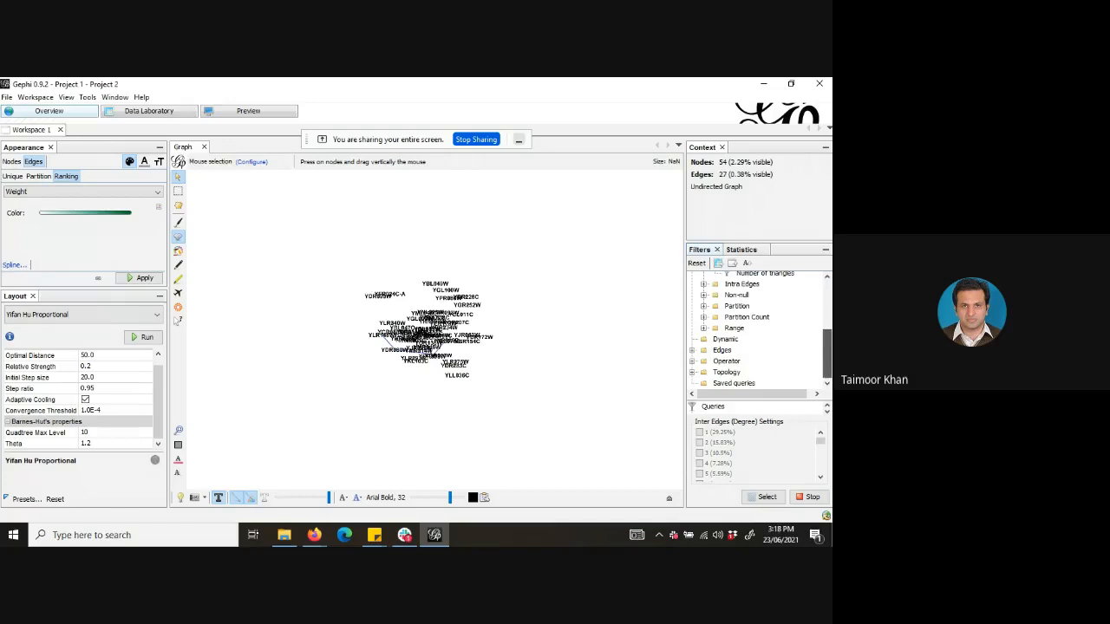
pyautogui.scroll(5, 823, 305)
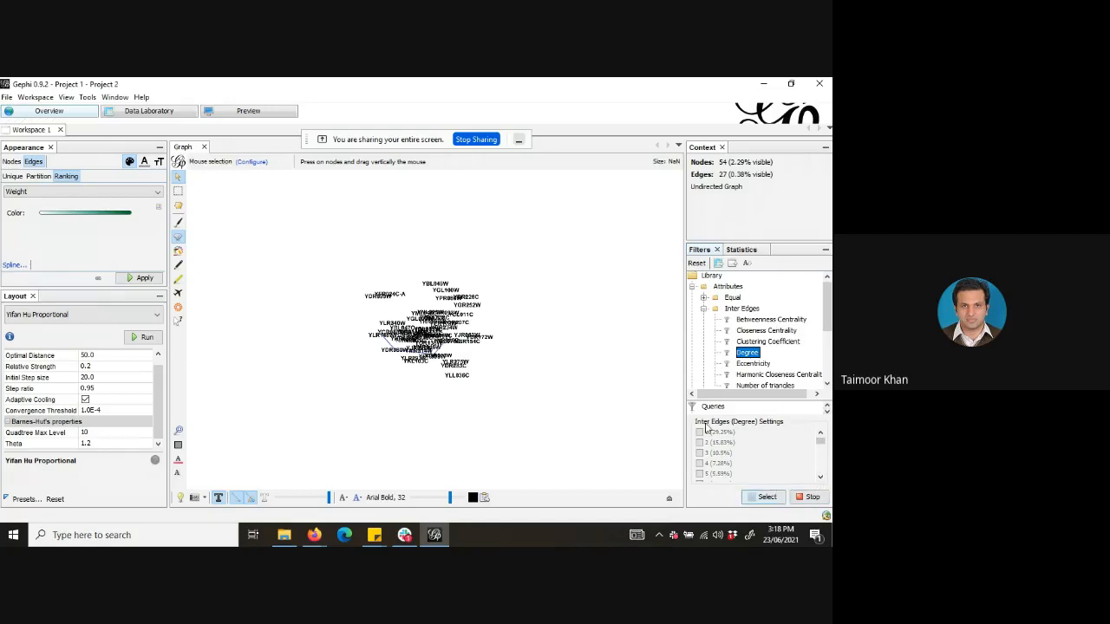
# Include the degree values 1, 2, 3, 4 and 5 in the Inter Edges filter and rerun it on the graph.
pyautogui.click(701, 432)
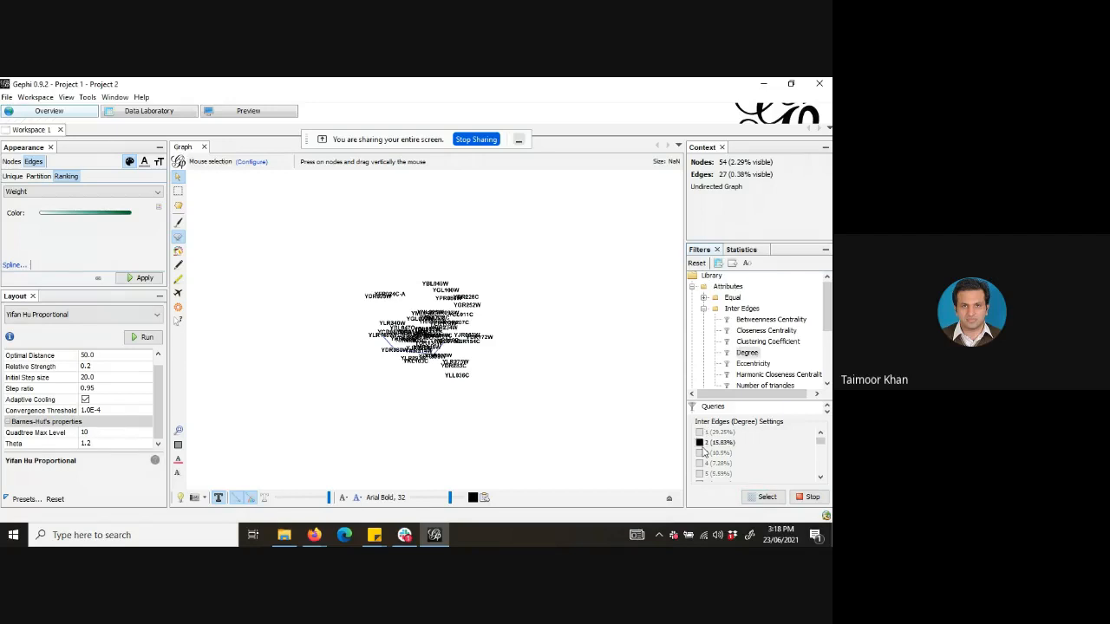
pyautogui.click(700, 463)
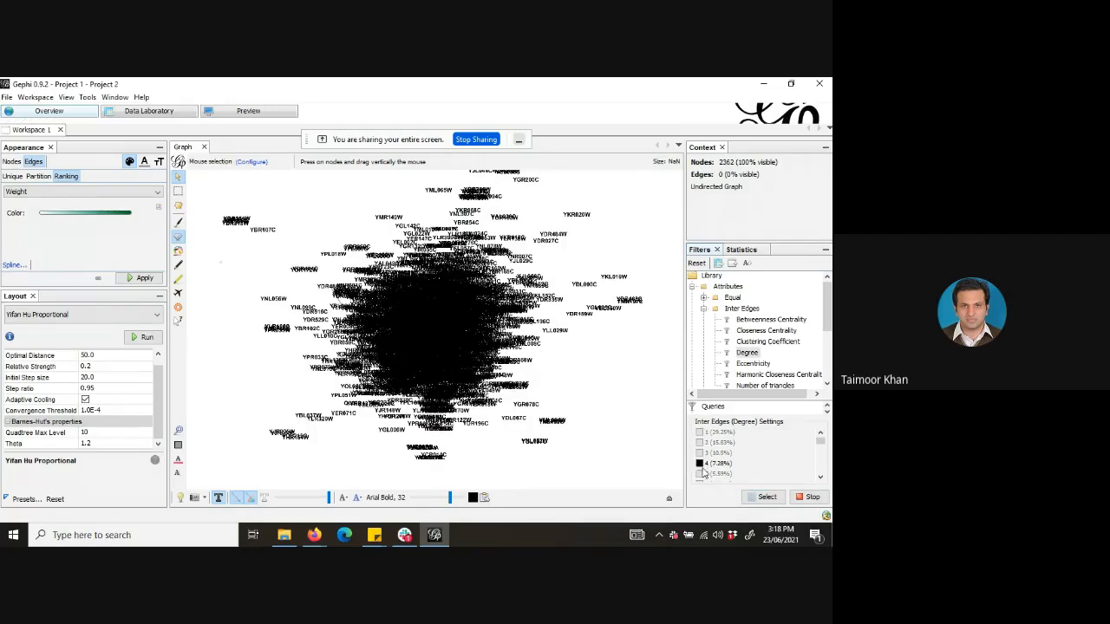
pyautogui.click(700, 473)
pyautogui.click(700, 442)
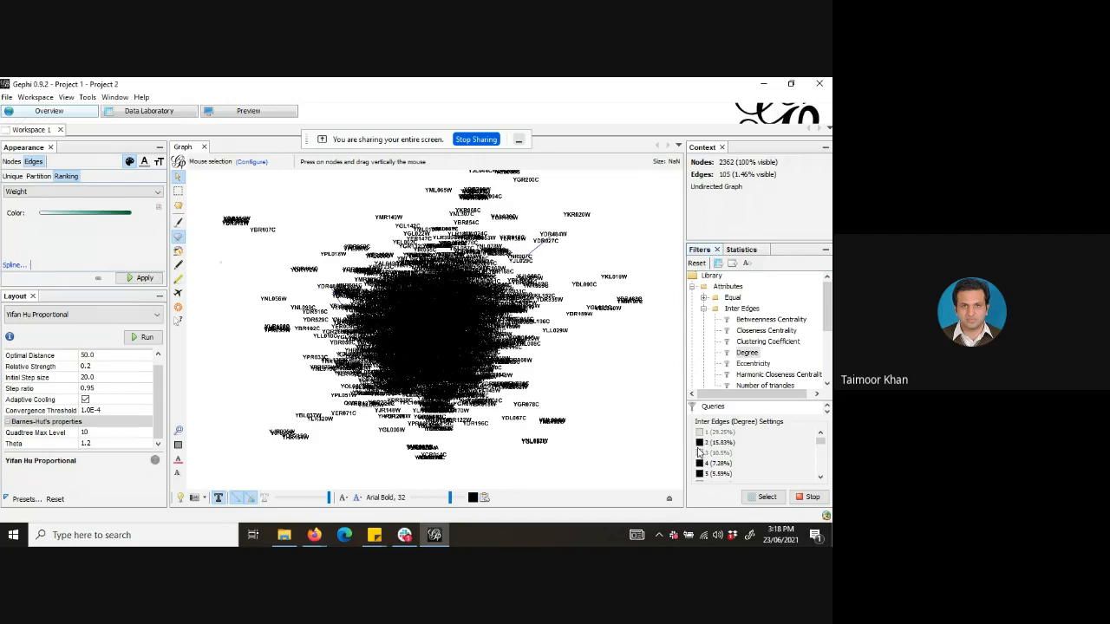
pyautogui.click(699, 431)
pyautogui.click(699, 453)
pyautogui.click(822, 464)
pyautogui.click(823, 464)
pyautogui.click(801, 497)
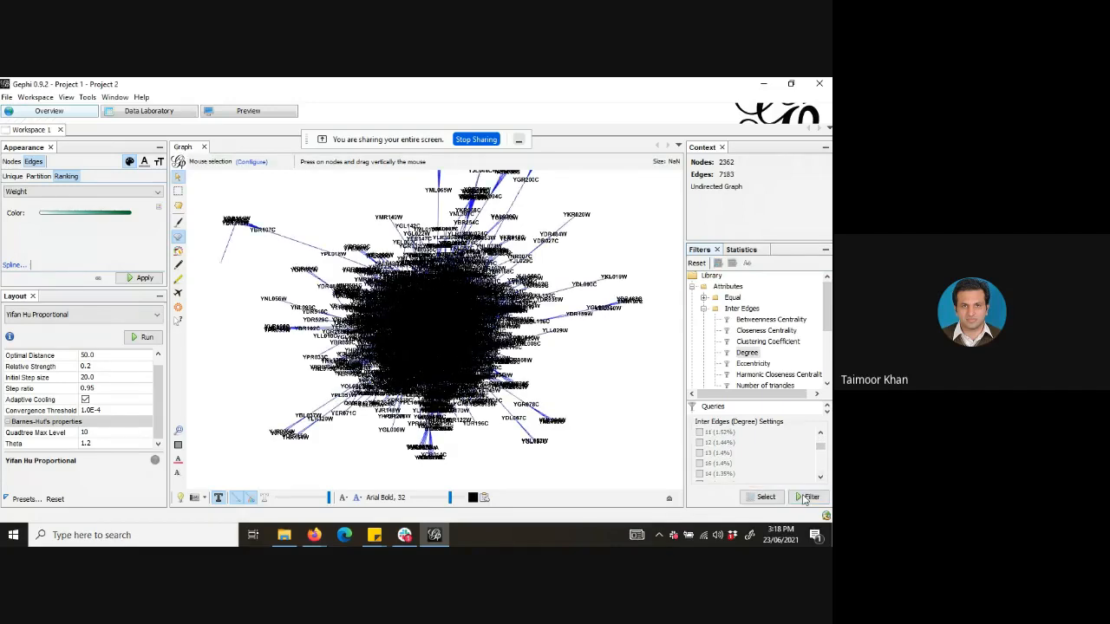
pyautogui.click(807, 497)
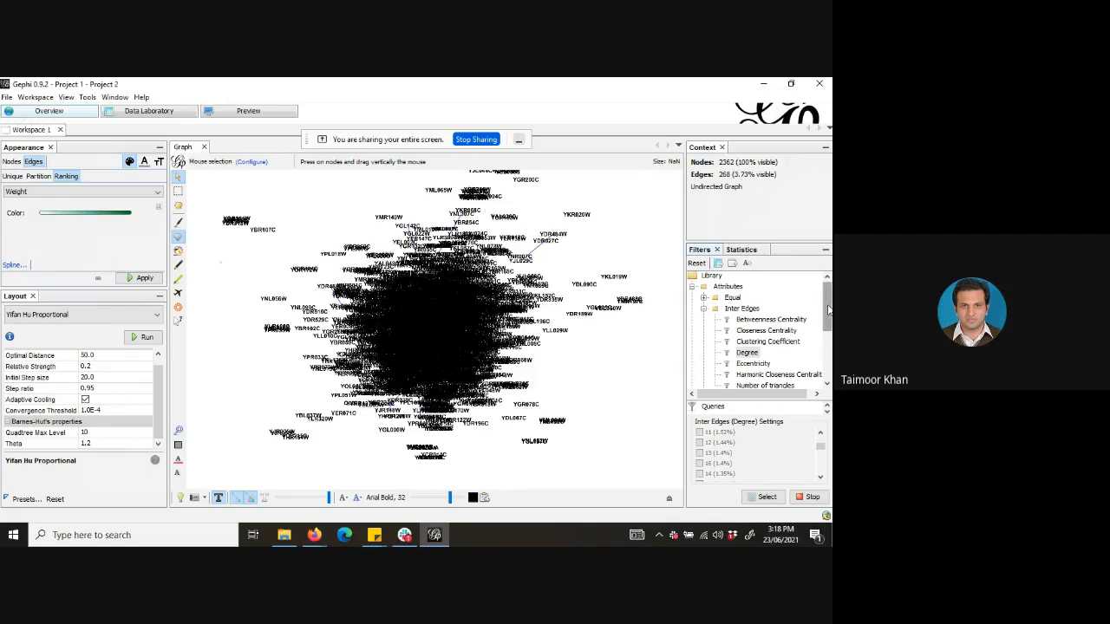
# Add a Range filter on Degree as the query and set its lower bound to 5.
pyautogui.moveTo(828, 310); pyautogui.dragTo(821, 347)
pyautogui.click(704, 351)
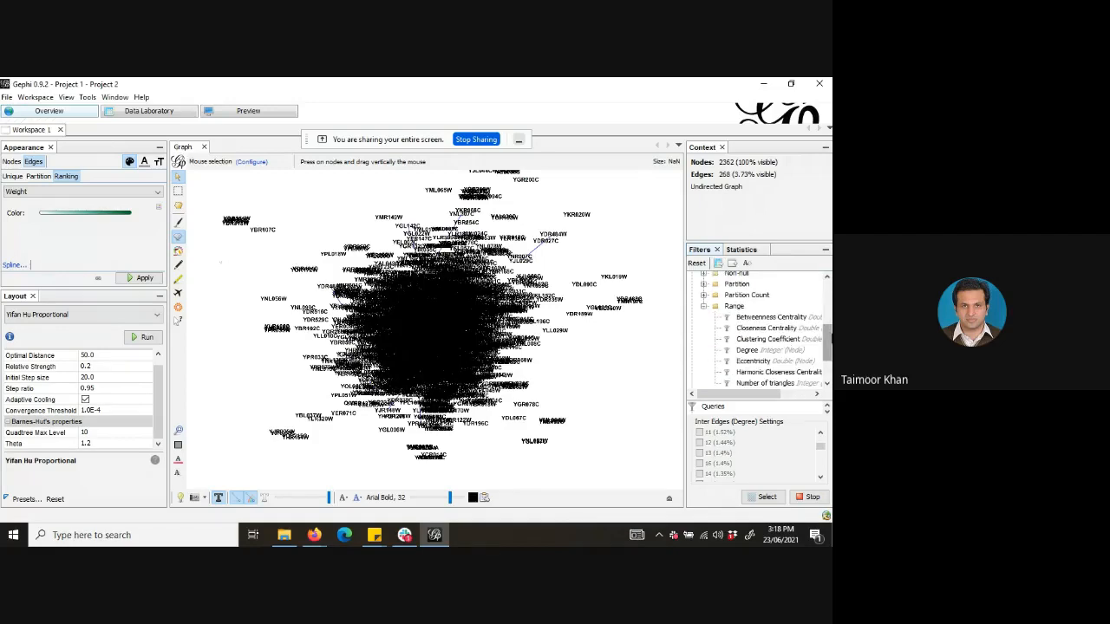
pyautogui.click(751, 350)
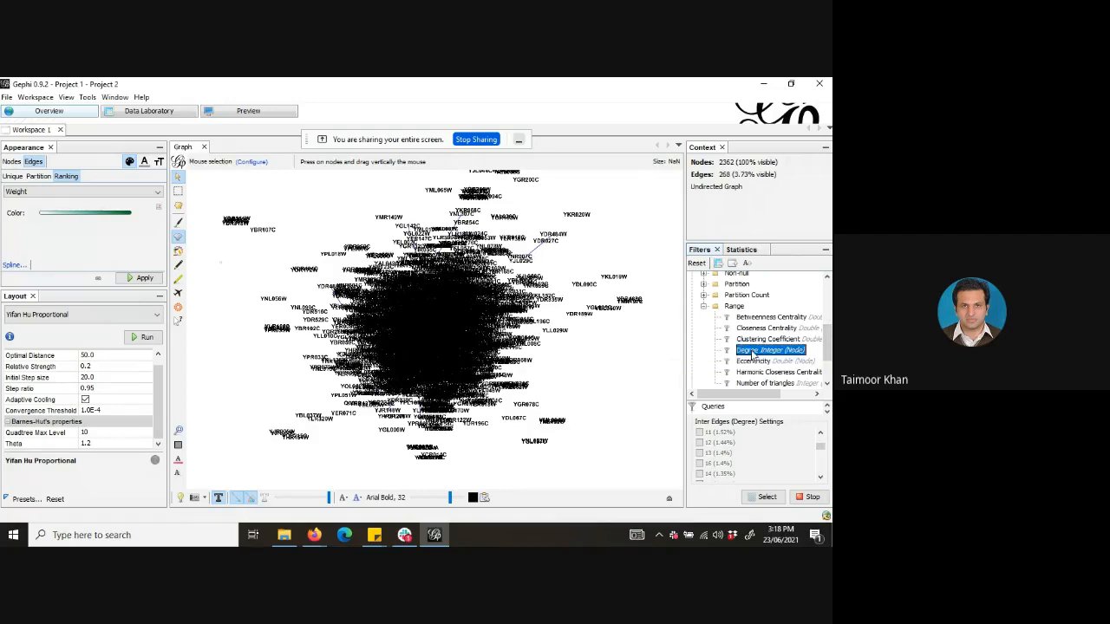
pyautogui.moveTo(751, 350); pyautogui.dragTo(753, 423)
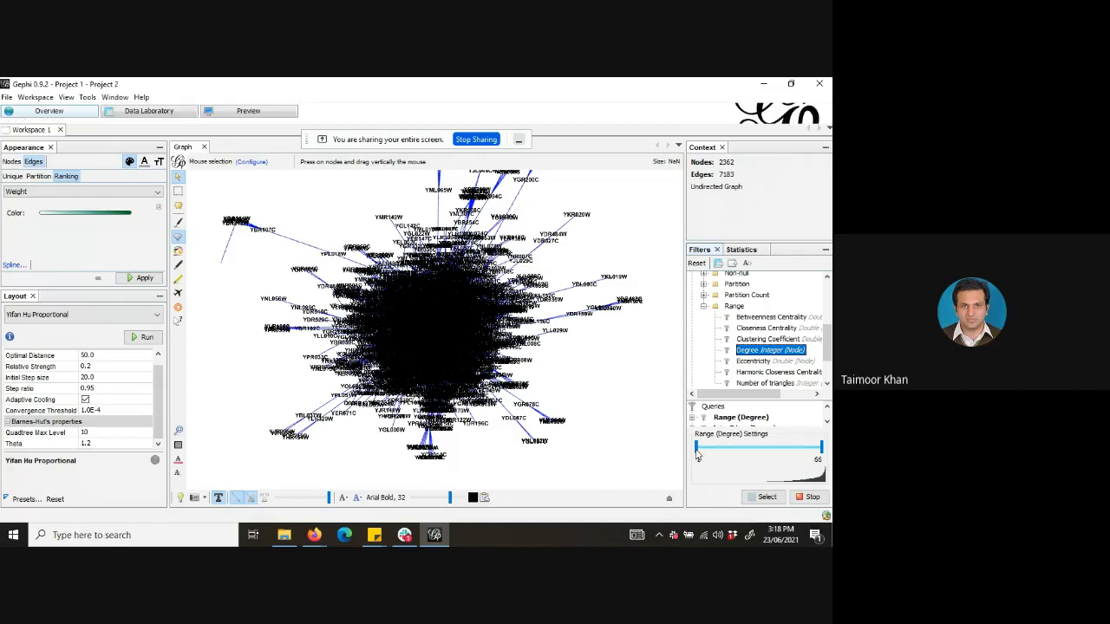
pyautogui.moveTo(696, 453); pyautogui.dragTo(706, 456)
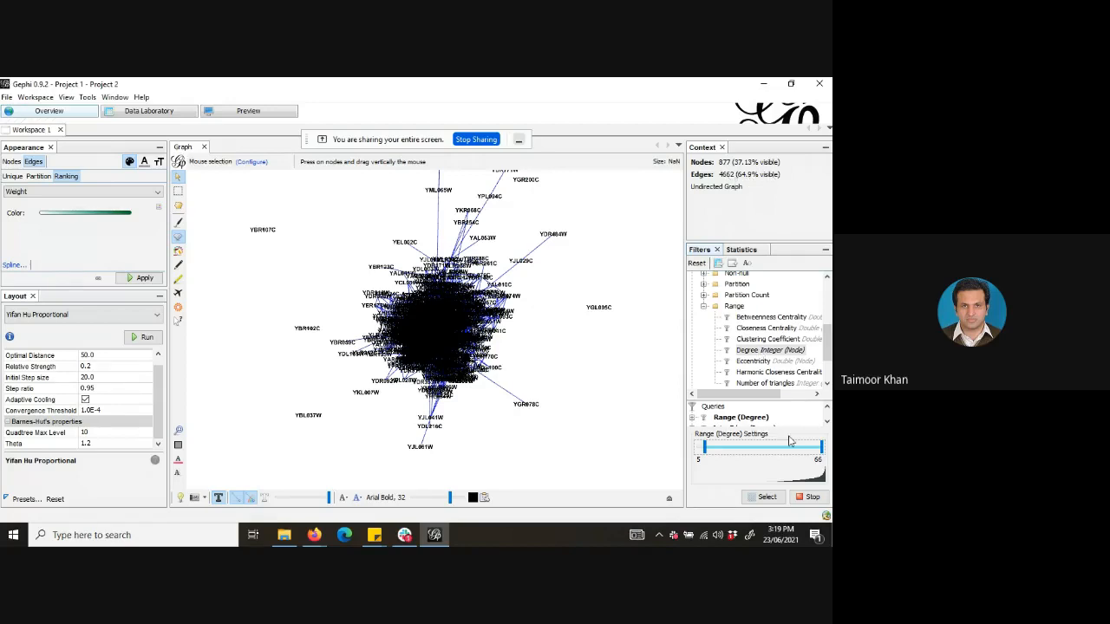
# Adjust the Degree range filter so its lower bound is 2 and its upper bound is 54.
pyautogui.moveTo(823, 451); pyautogui.dragTo(817, 451)
pyautogui.moveTo(815, 448); pyautogui.dragTo(801, 454)
pyautogui.moveTo(816, 452); pyautogui.dragTo(815, 450)
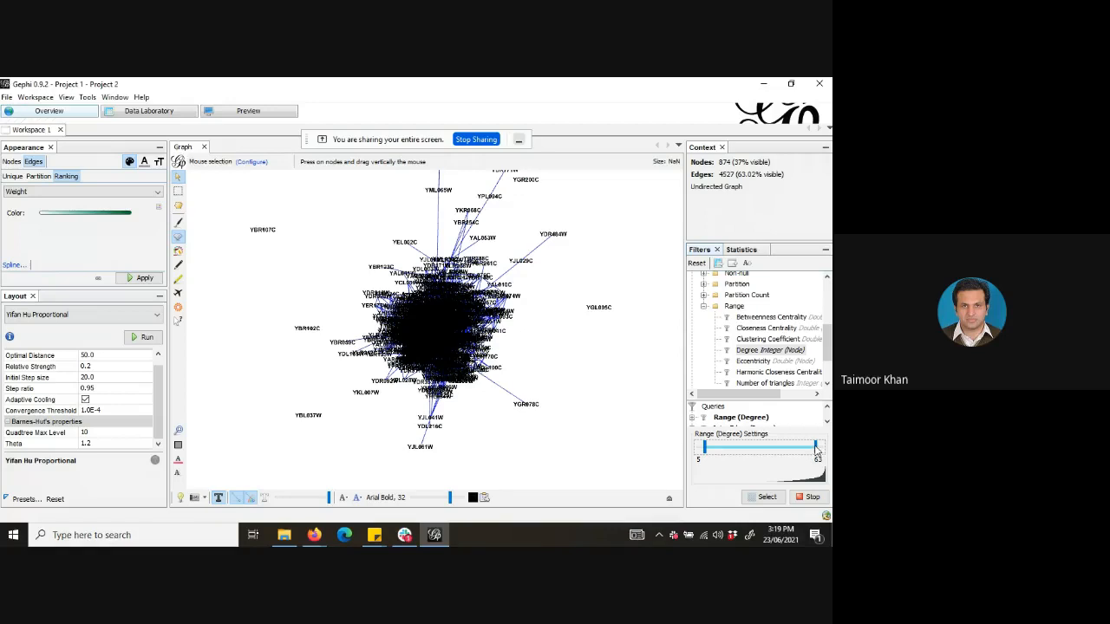
pyautogui.moveTo(815, 448); pyautogui.dragTo(804, 452)
pyautogui.moveTo(805, 449); pyautogui.dragTo(801, 449)
pyautogui.moveTo(705, 452); pyautogui.dragTo(699, 455)
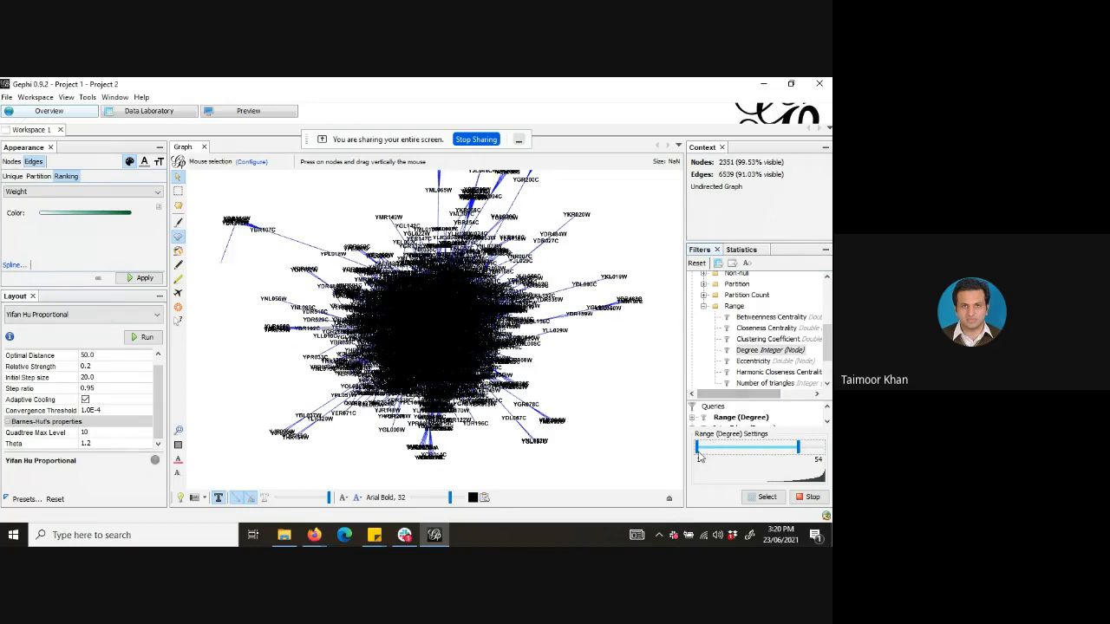
pyautogui.moveTo(699, 449); pyautogui.dragTo(699, 451)
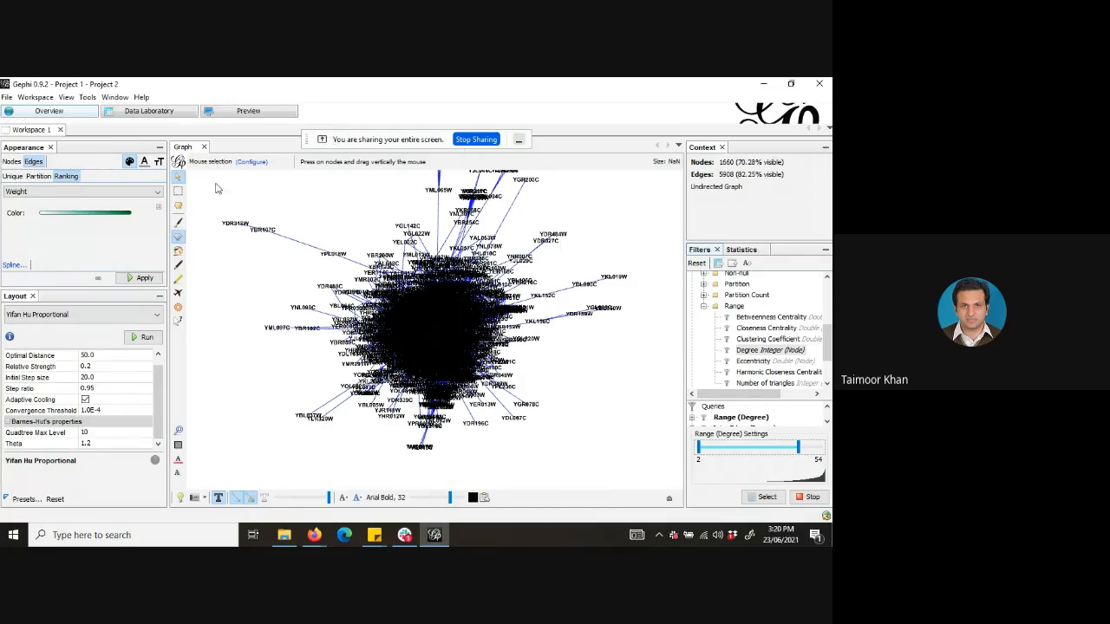
# Colour the nodes by a Degree partition and hide the node labels in the graph.
pyautogui.click(11, 161)
pyautogui.click(38, 176)
pyautogui.click(58, 191)
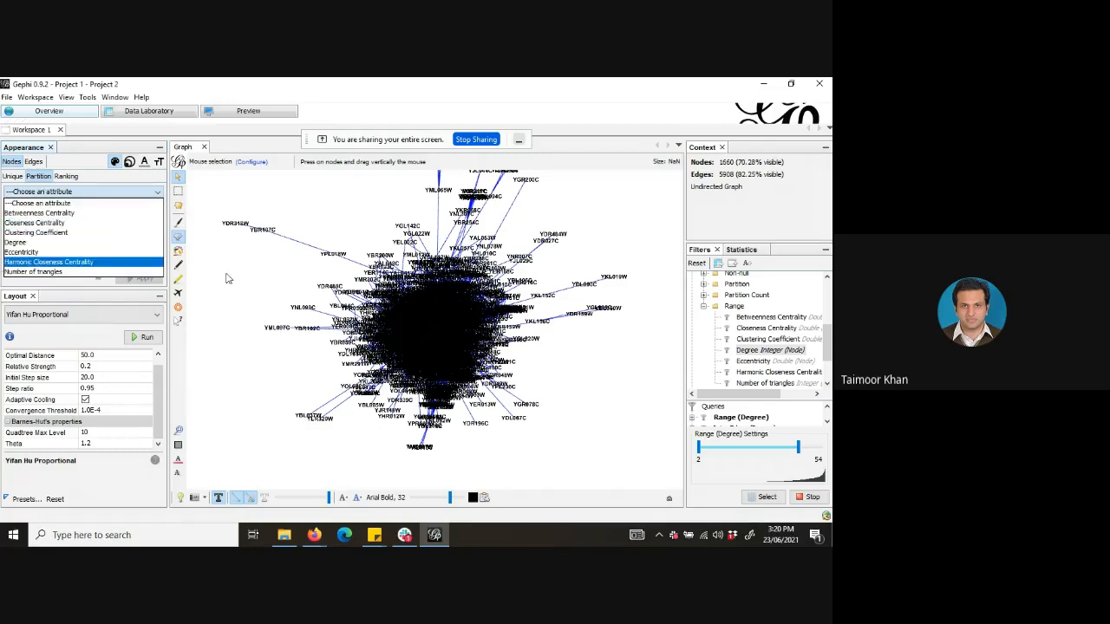
pyautogui.click(754, 251)
pyautogui.click(753, 251)
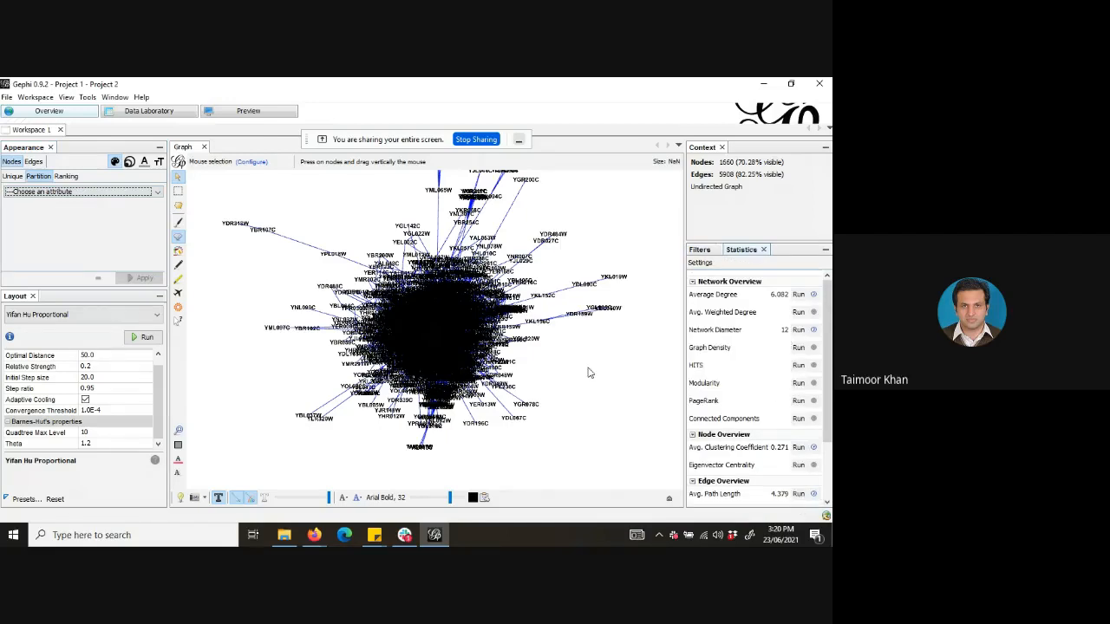
pyautogui.click(90, 192)
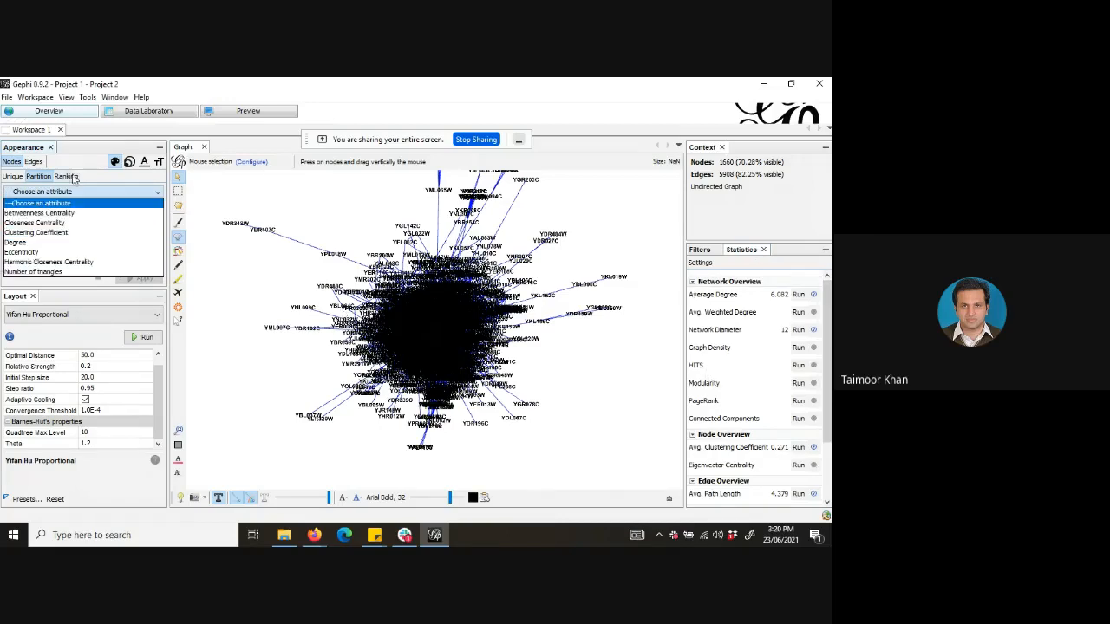
pyautogui.click(62, 243)
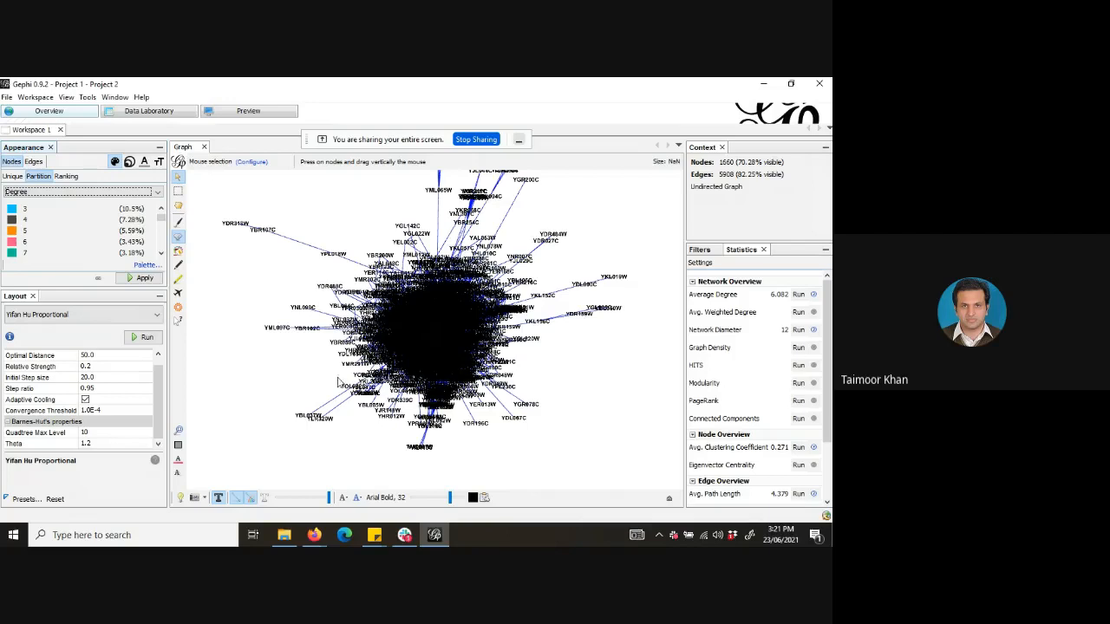
pyautogui.click(145, 279)
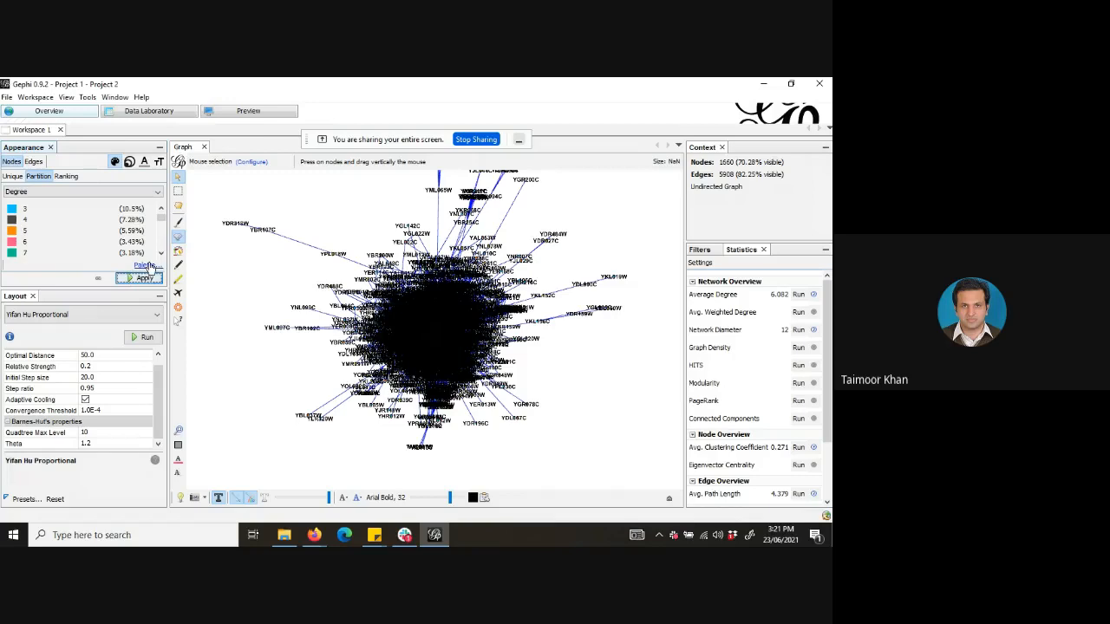
pyautogui.click(217, 497)
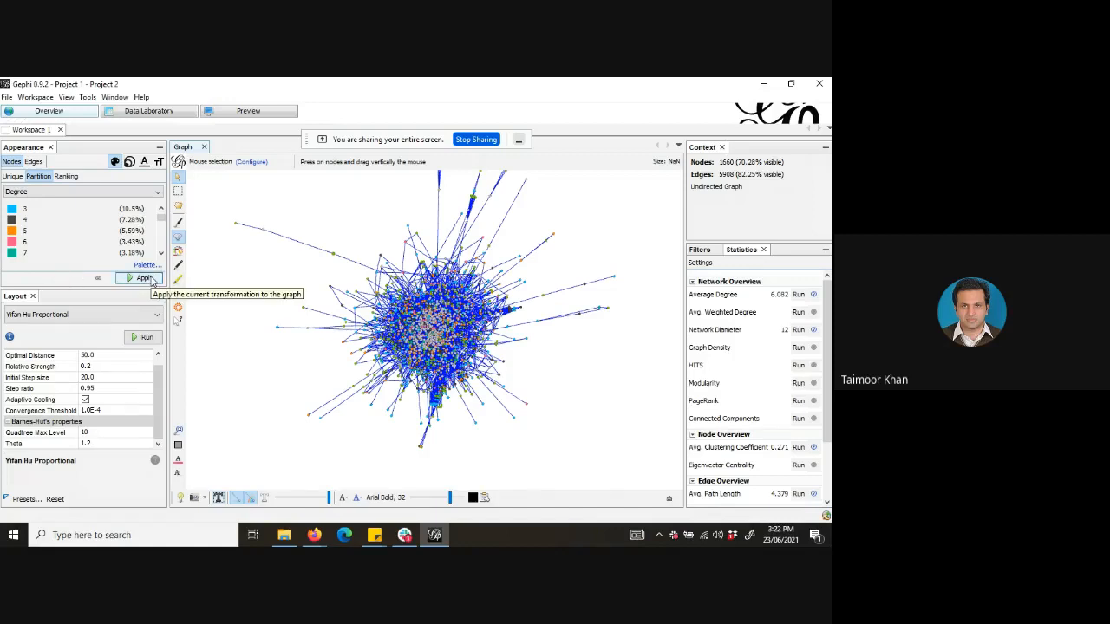
# Check the Google Meet call in Firefox and return to Gephi.
pyautogui.click(314, 534)
pyautogui.click(302, 510)
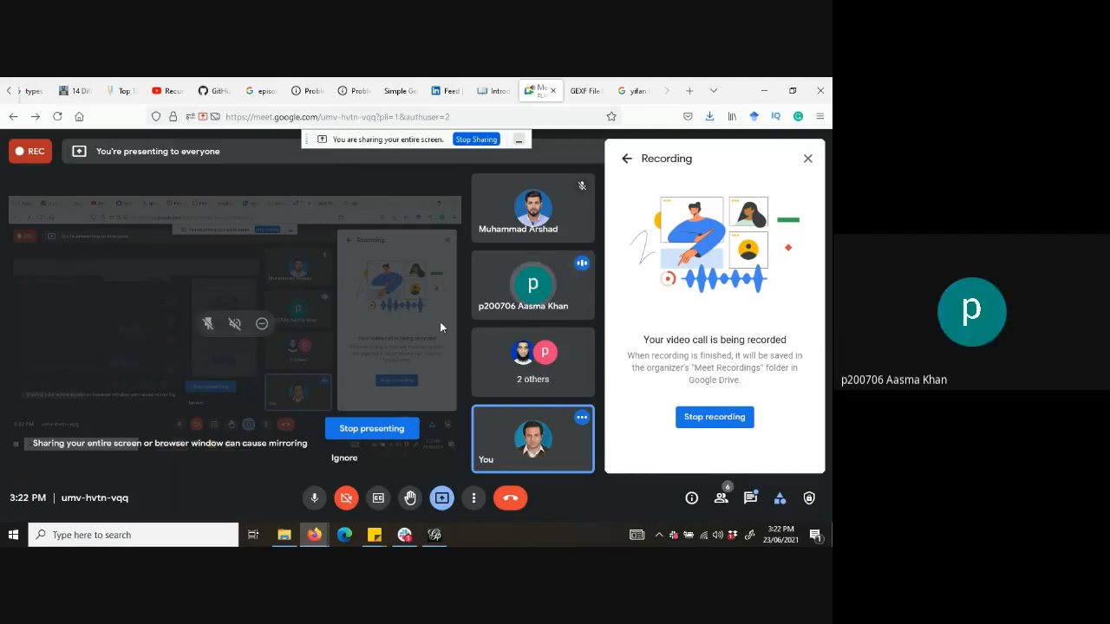
pyautogui.click(434, 535)
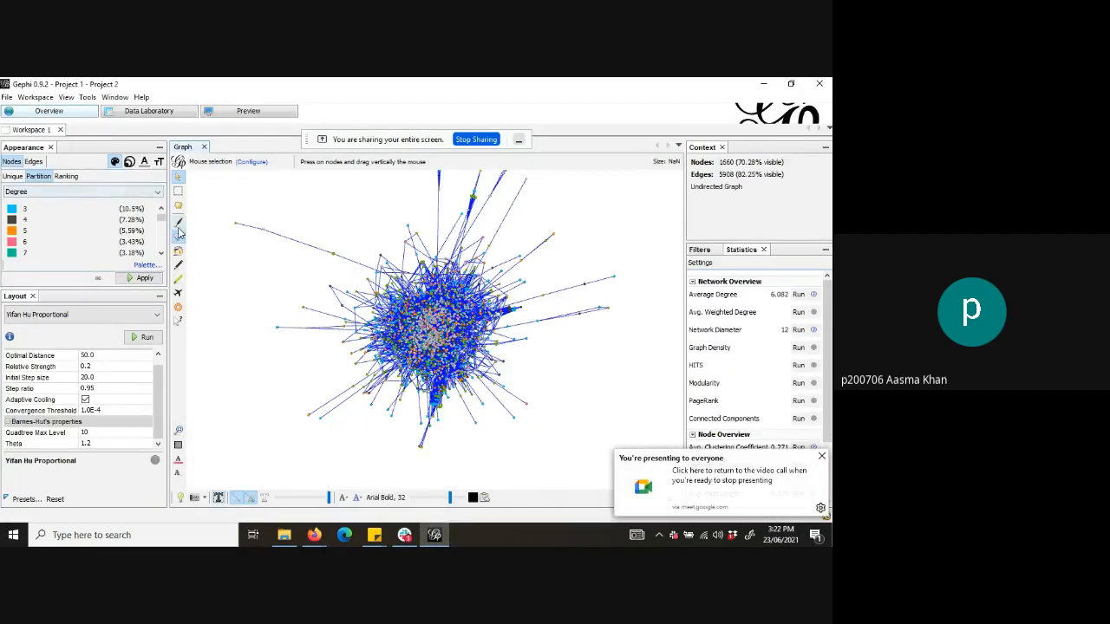
# Try uniform node sizes of 11 and 15 for the whole network.
pyautogui.click(129, 162)
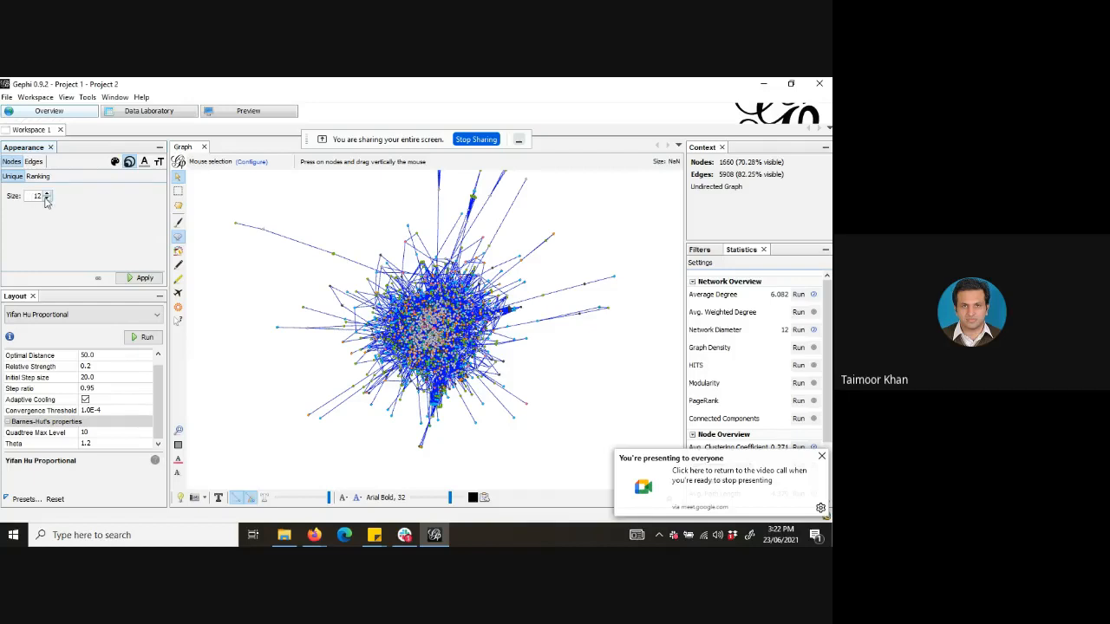
pyautogui.click(46, 199)
pyautogui.click(143, 278)
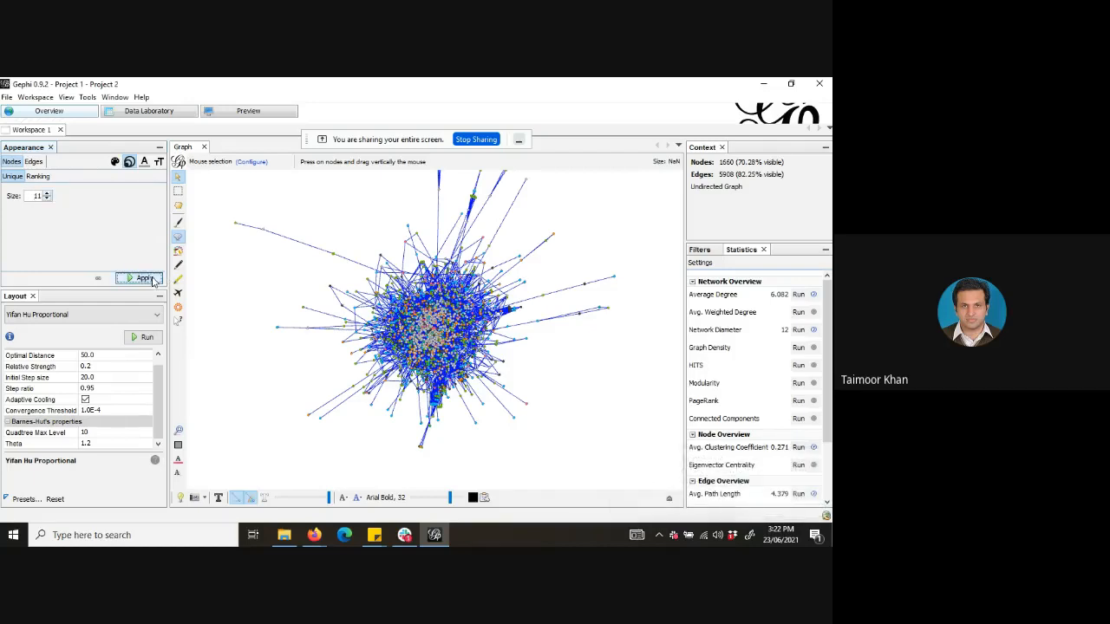
pyautogui.click(47, 193)
pyautogui.click(47, 193)
pyautogui.click(47, 193)
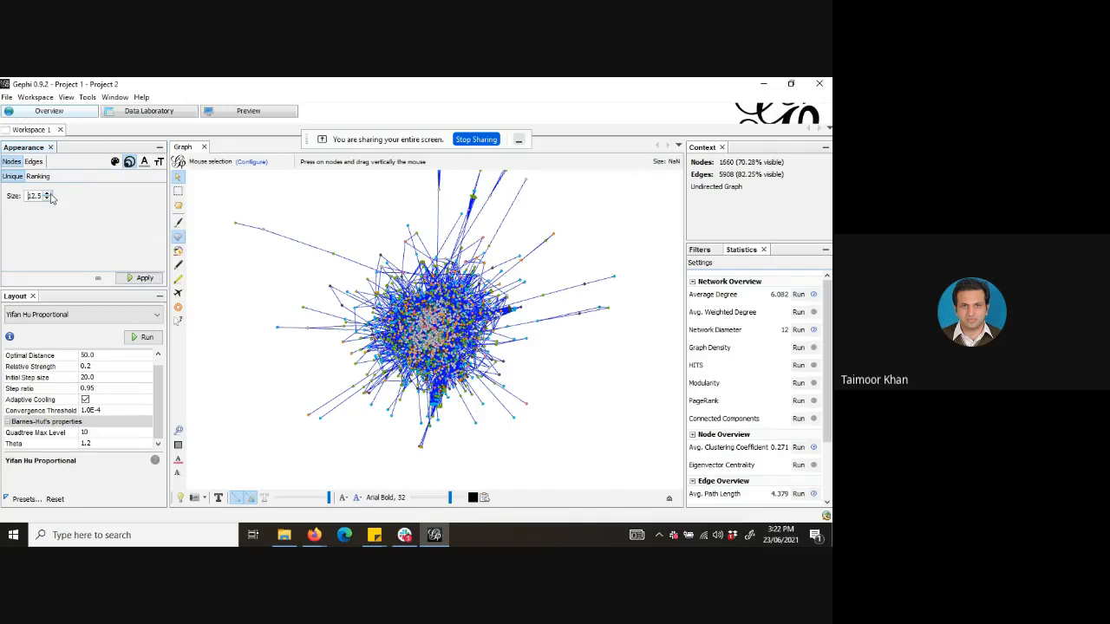
pyautogui.click(144, 279)
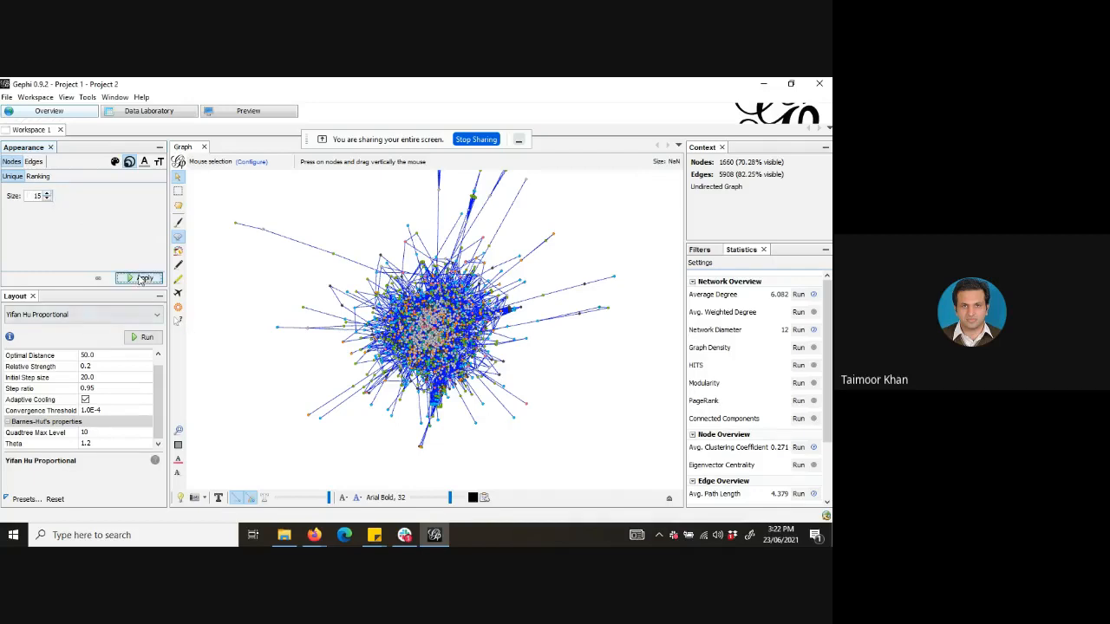
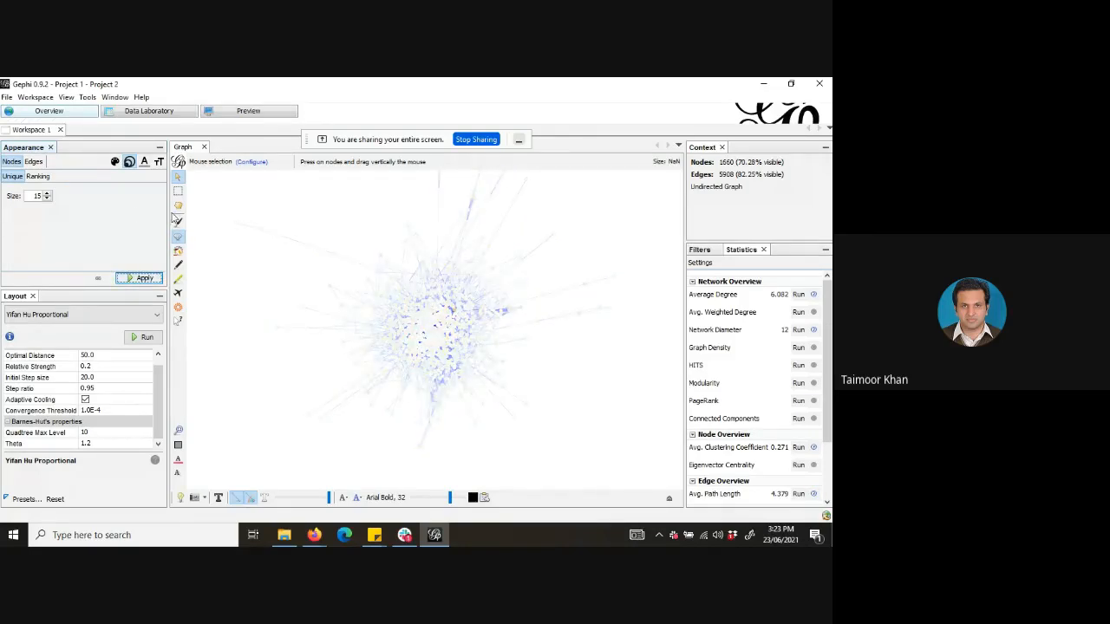
# Size the nodes by a Clustering Coefficient ranking with minimum size 1 and maximum size 4.
pyautogui.click(14, 179)
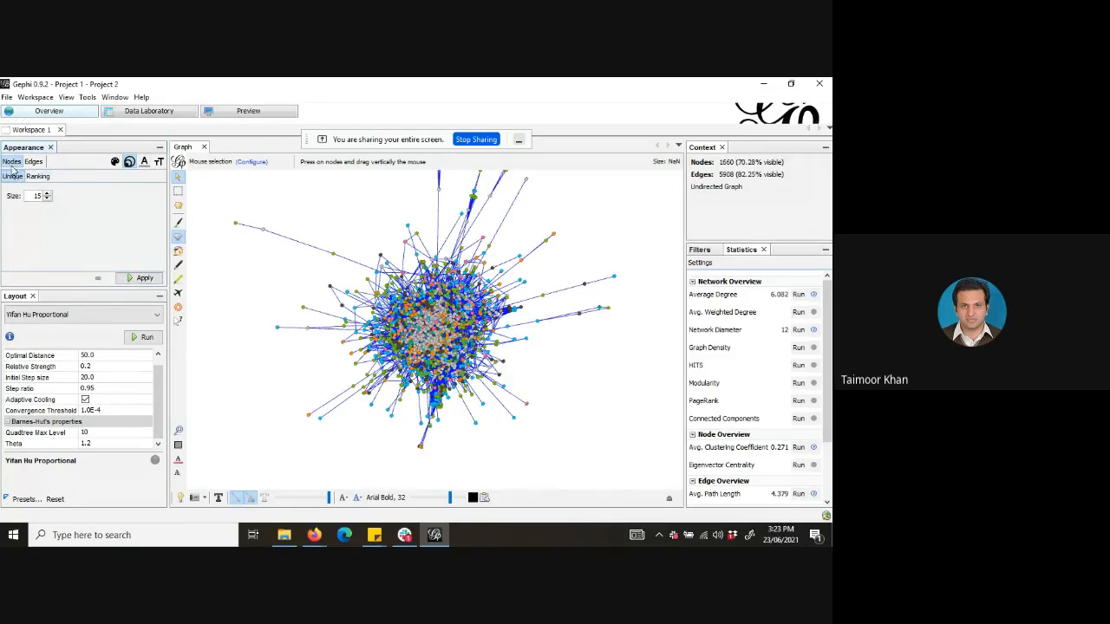
pyautogui.click(38, 178)
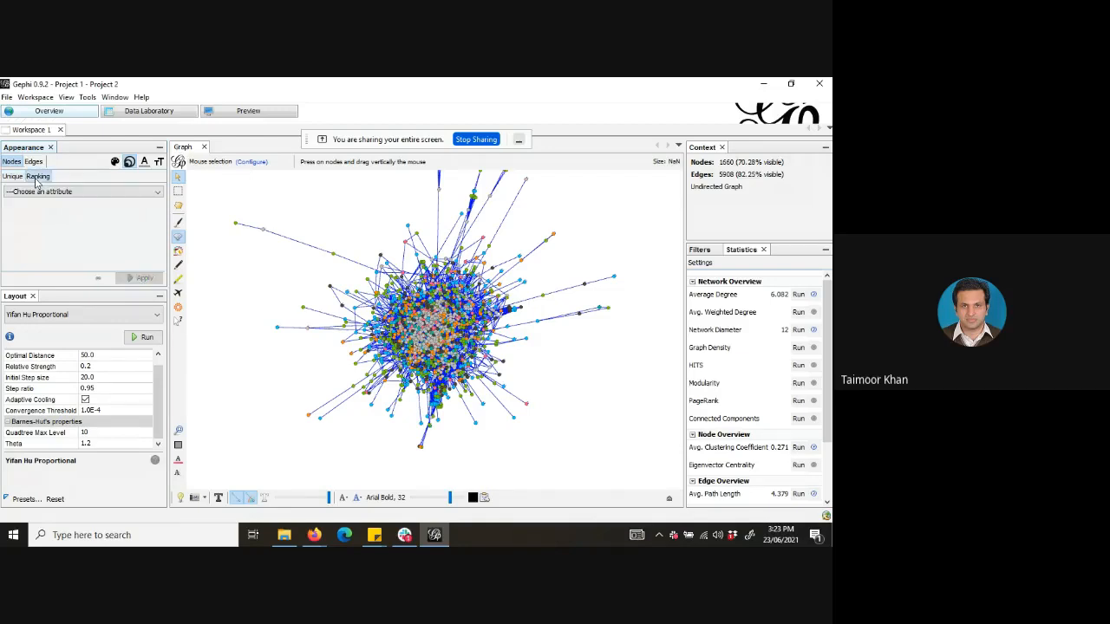
pyautogui.click(38, 191)
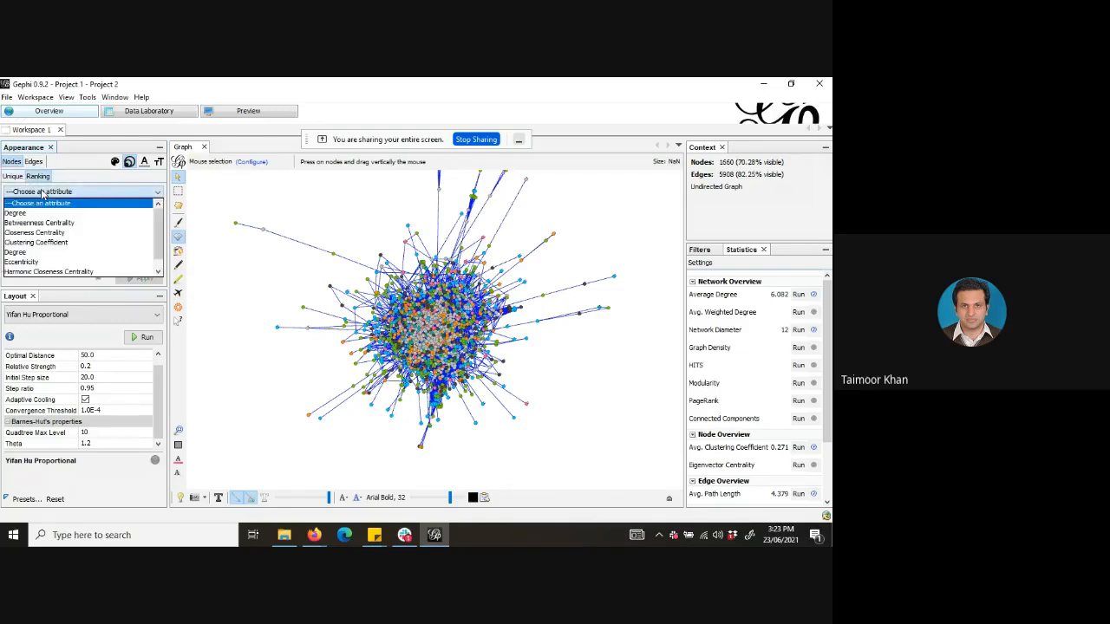
pyautogui.click(61, 243)
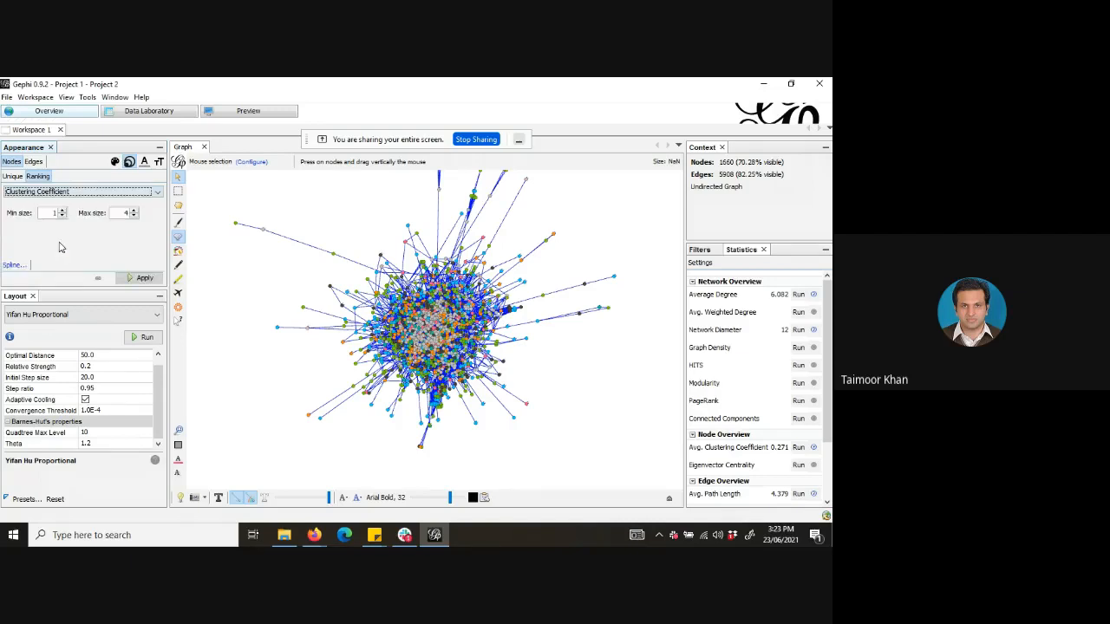
pyautogui.click(150, 277)
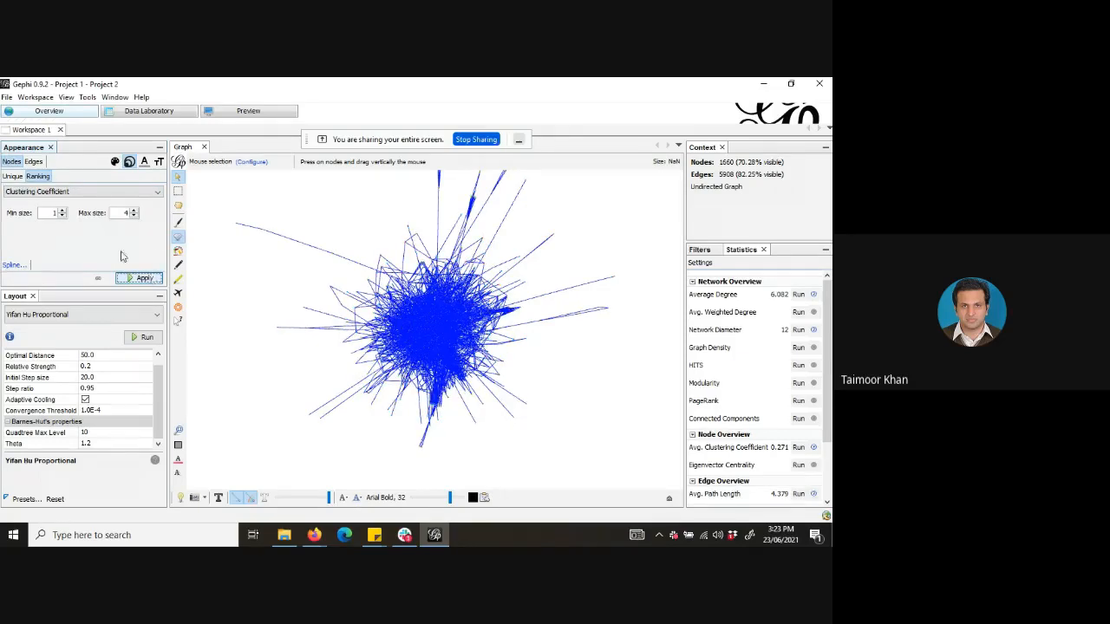
# Size the nodes by a Betweenness Centrality ranking and raise the maximum size to 8.5.
pyautogui.click(108, 191)
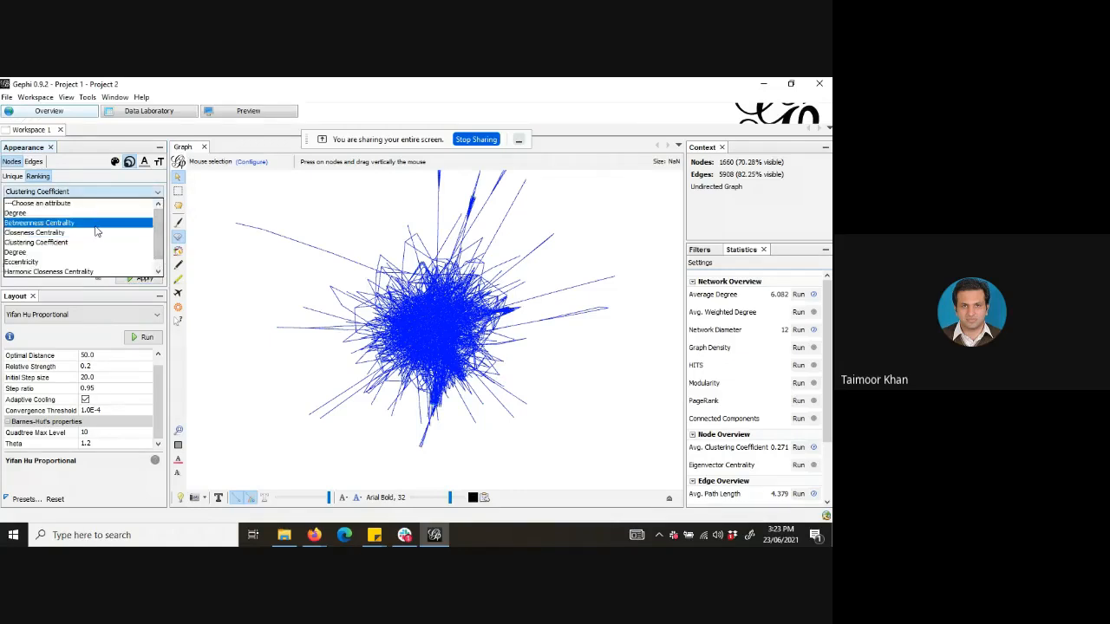
pyautogui.click(91, 223)
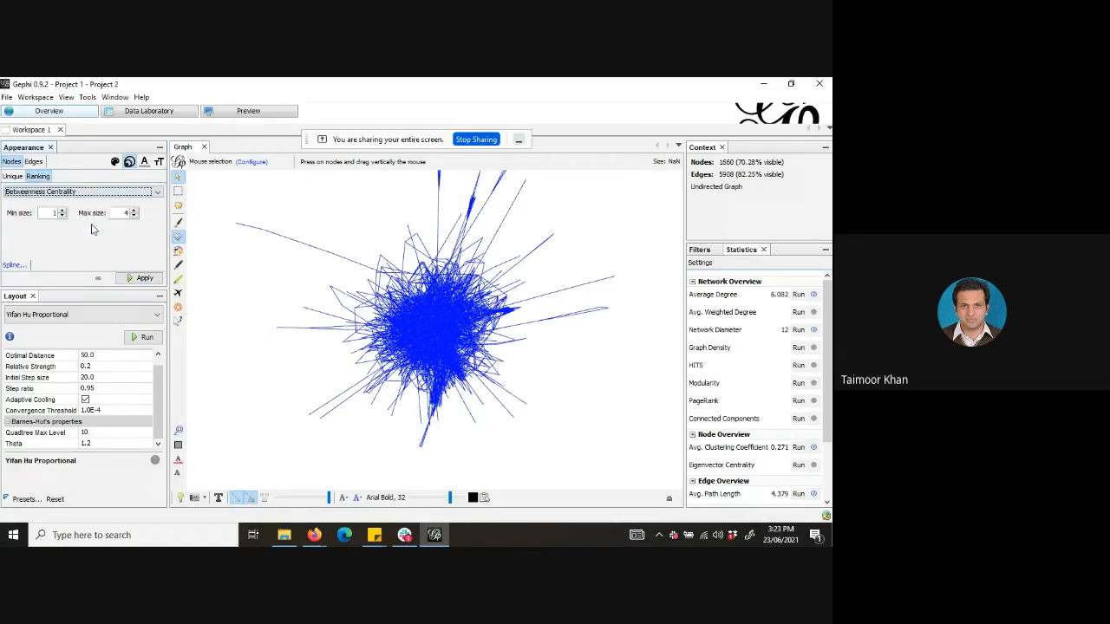
pyautogui.click(146, 279)
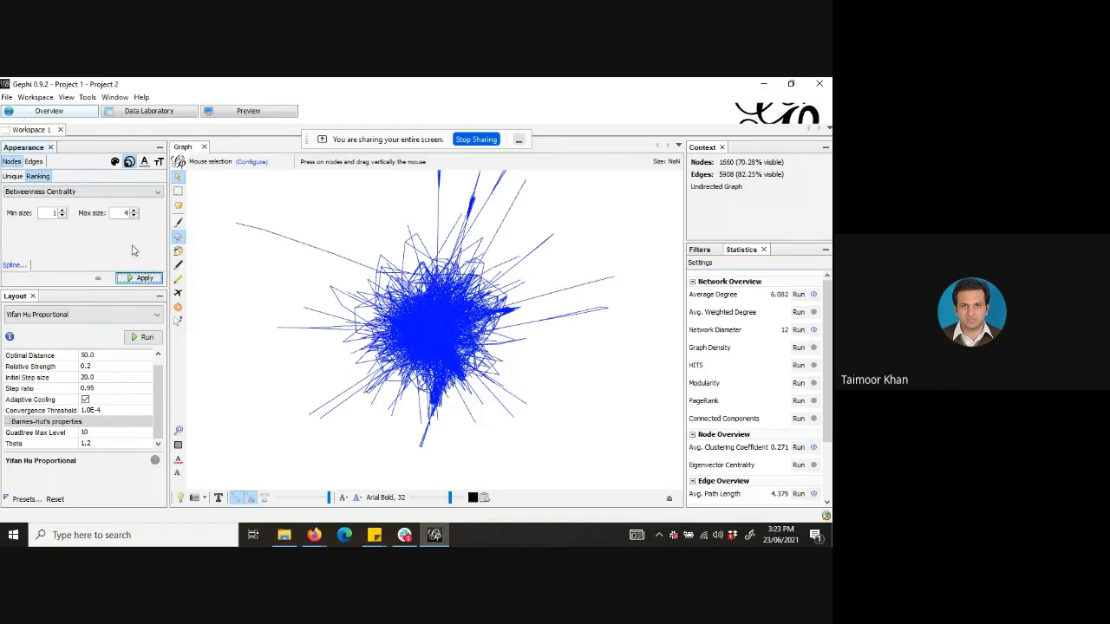
pyautogui.click(134, 211)
pyautogui.click(150, 278)
# Size the nodes by a Degree ranking with minimum size 1 and maximum size 8.5.
pyautogui.click(44, 196)
pyautogui.click(46, 210)
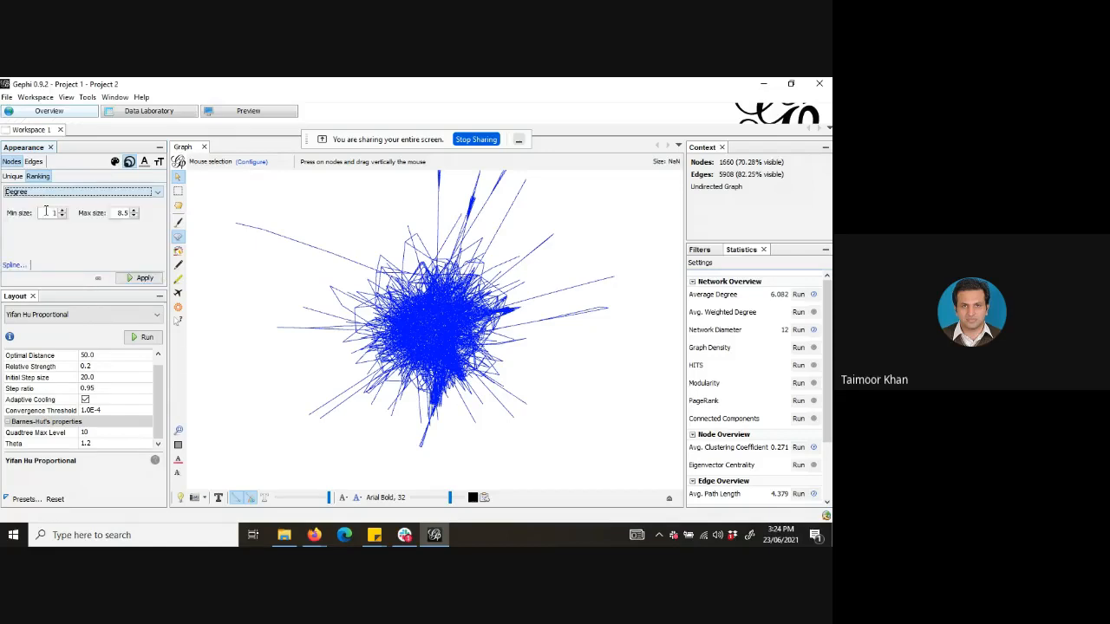
pyautogui.click(147, 280)
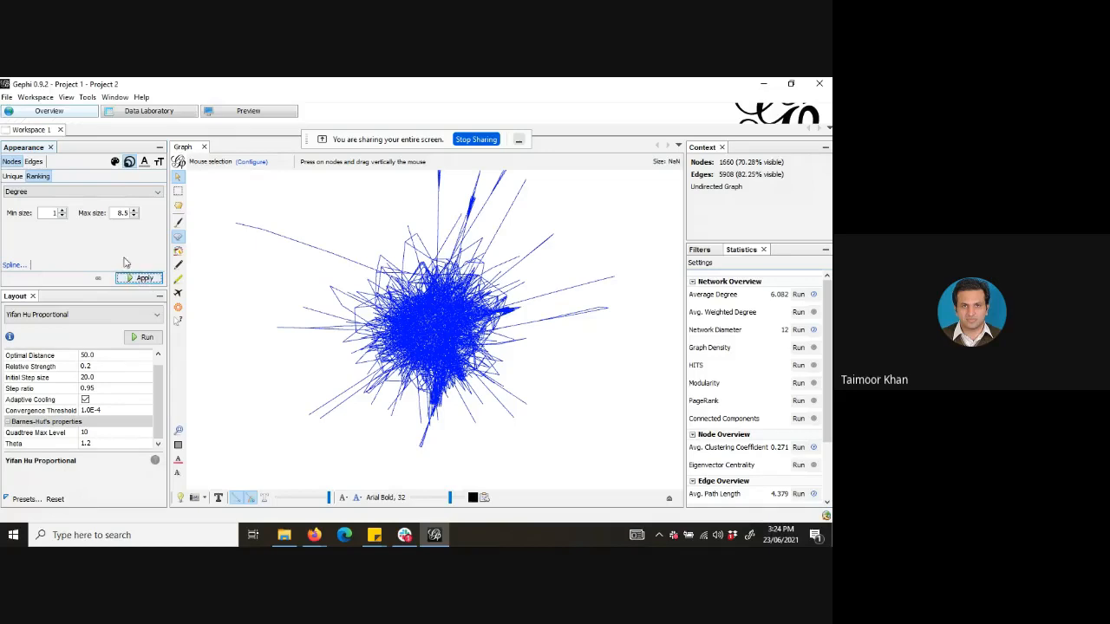
# Reselect Degree as the node size ranking attribute and view its spline interpolation curve without changing it.
pyautogui.click(38, 193)
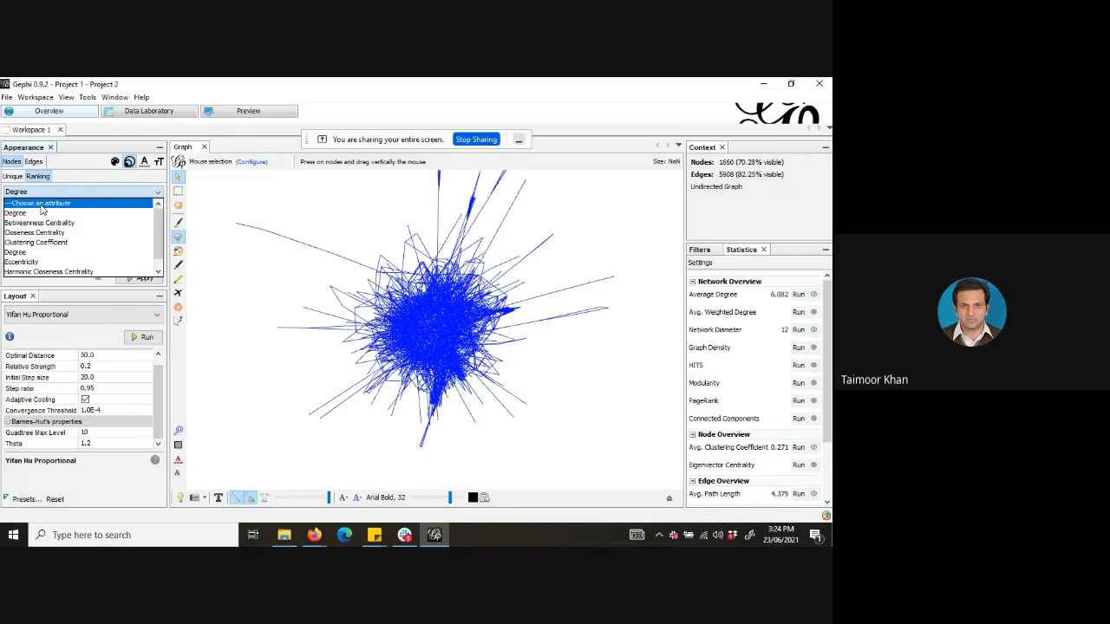
pyautogui.click(41, 206)
pyautogui.click(52, 192)
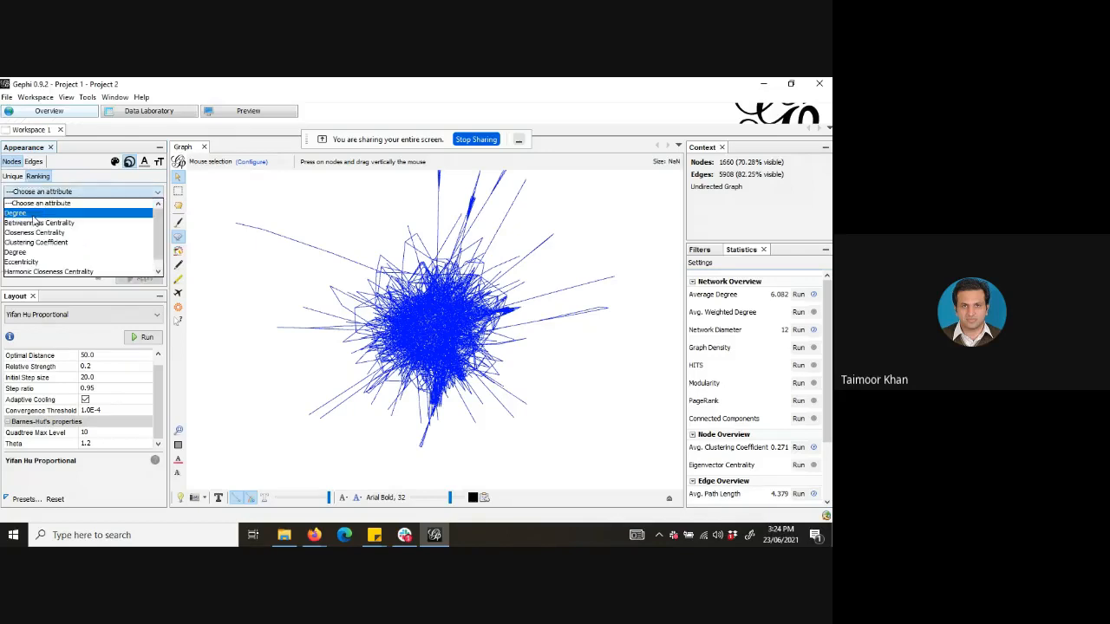
pyautogui.click(33, 215)
pyautogui.click(15, 265)
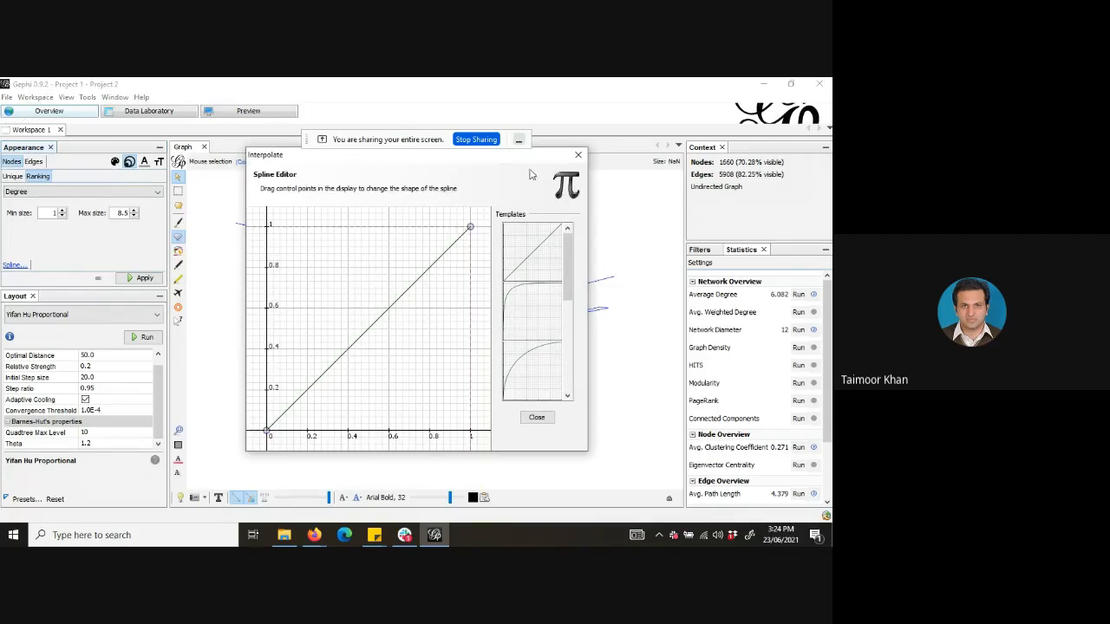
pyautogui.click(578, 154)
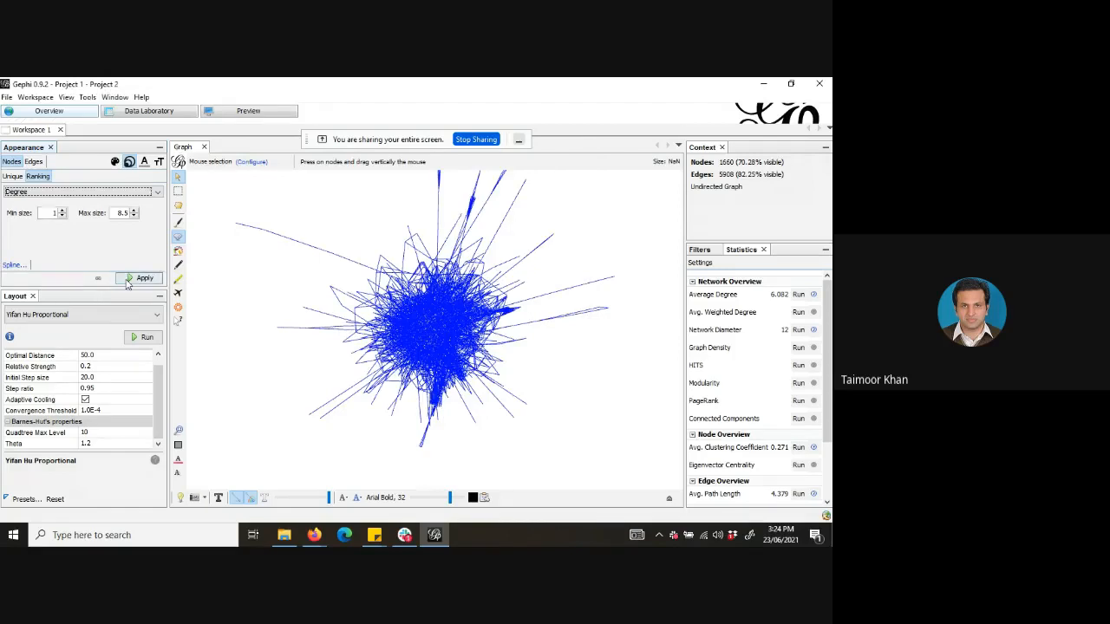
# Set the maximum node size of the Degree ranking to 66 and apply it.
pyautogui.click(127, 281)
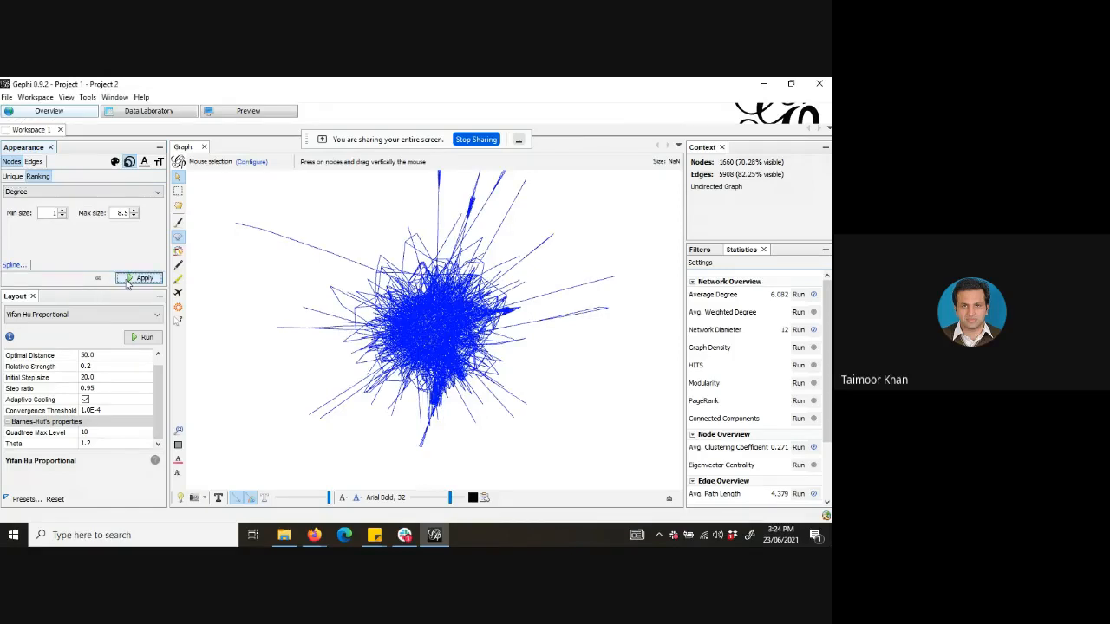
pyautogui.doubleClick(126, 212)
pyautogui.click(150, 279)
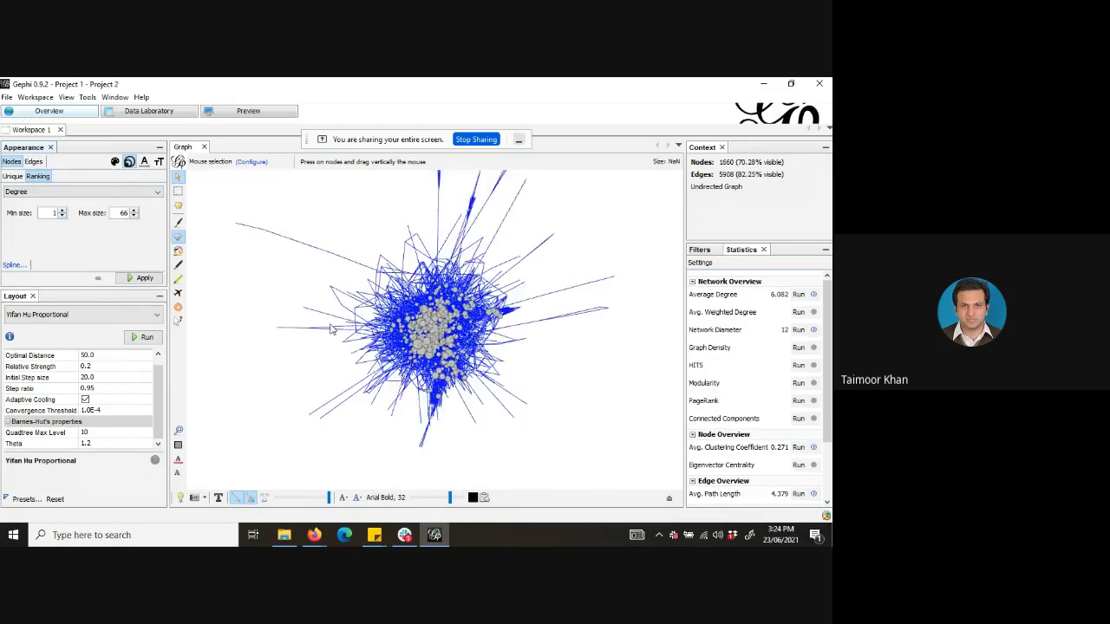
# Apply the Degree partition colours to the nodes.
pyautogui.click(115, 161)
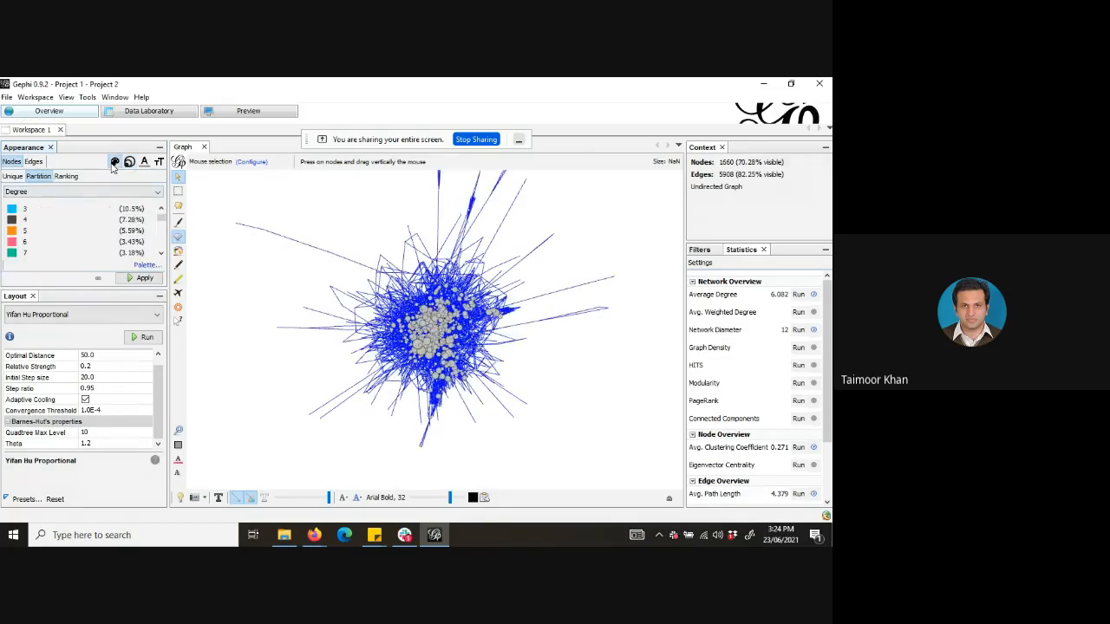
pyautogui.click(144, 278)
pyautogui.click(143, 279)
pyautogui.click(139, 280)
pyautogui.rightClick(250, 358)
pyautogui.click(237, 314)
# Review the unique and ranking node colour options, then reapply the Degree partition colouring.
pyautogui.click(12, 176)
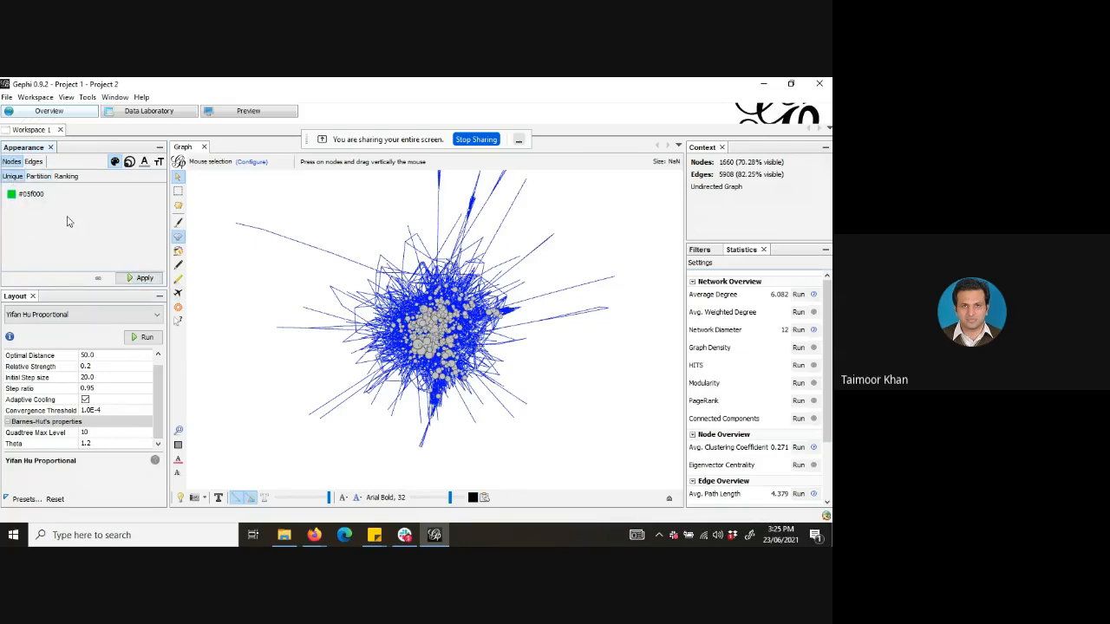
pyautogui.click(65, 178)
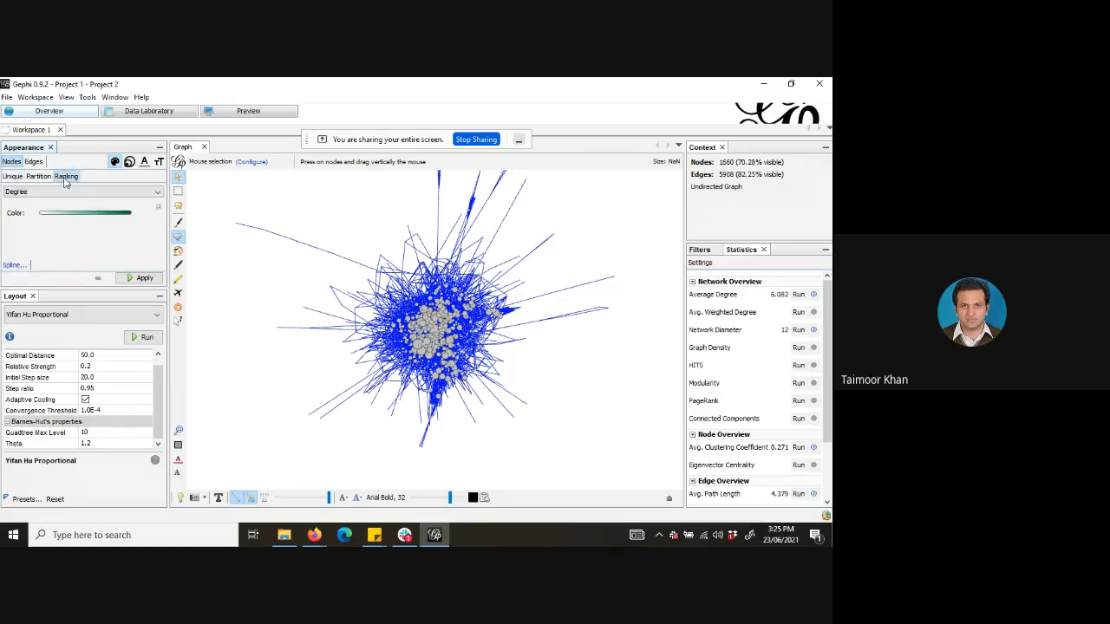
pyautogui.click(39, 177)
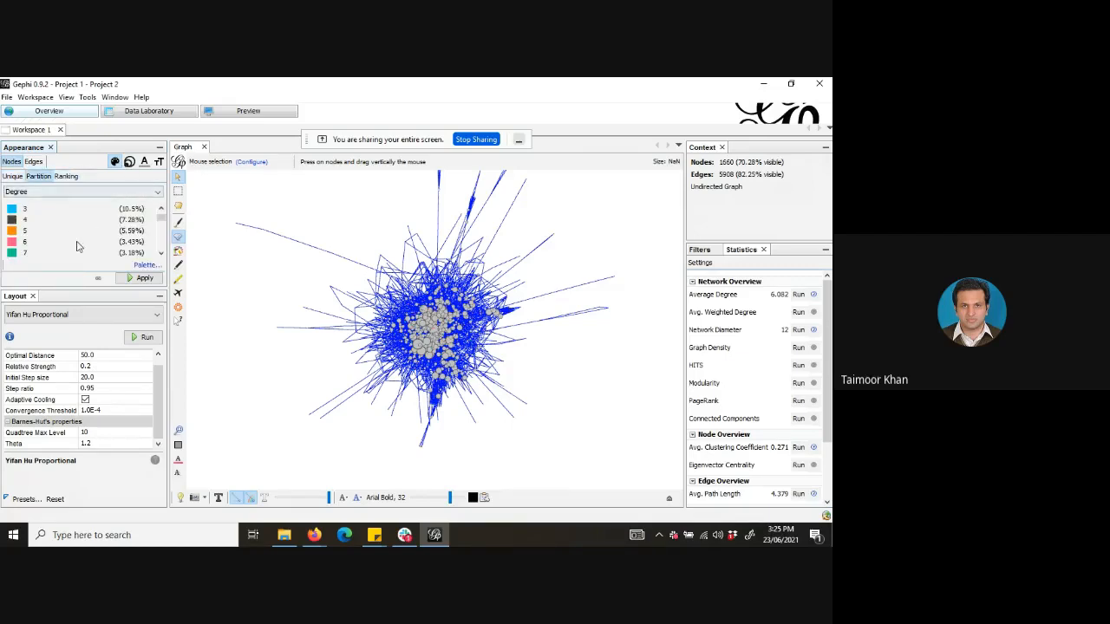
pyautogui.click(144, 278)
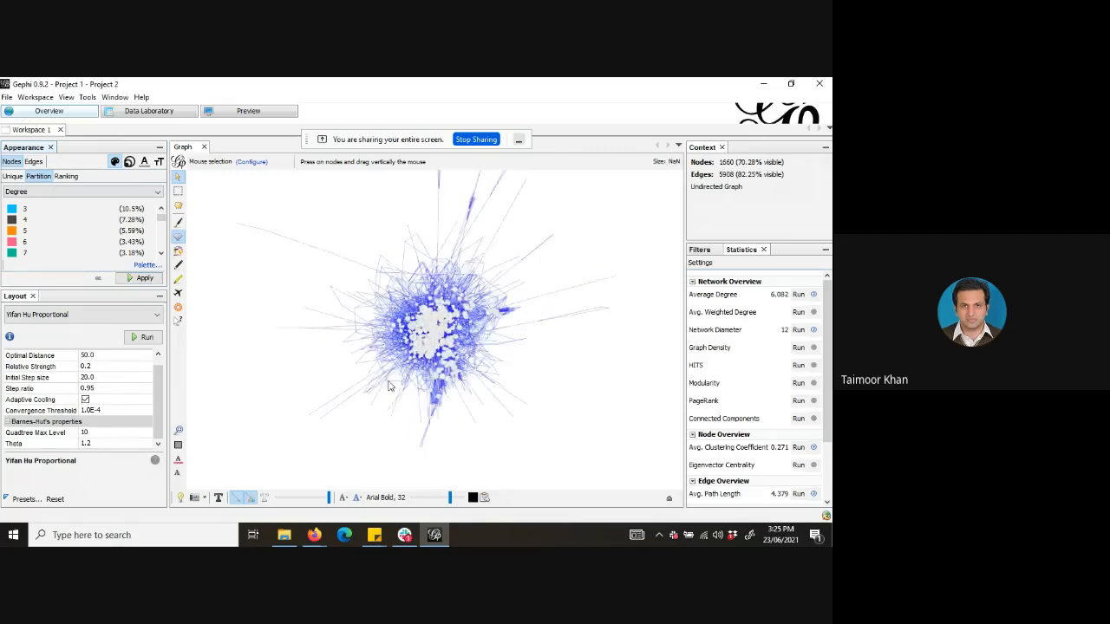
# Move several large high-degree nodes out of the dense centre to separate positions around the network.
pyautogui.click(179, 207)
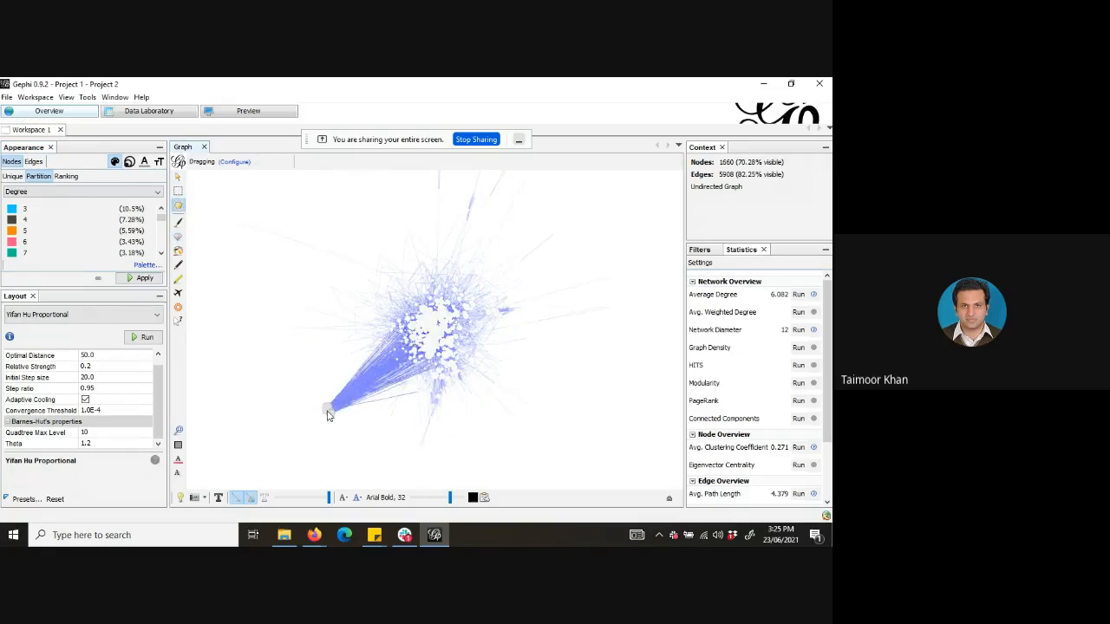
pyautogui.moveTo(328, 415); pyautogui.dragTo(592, 421)
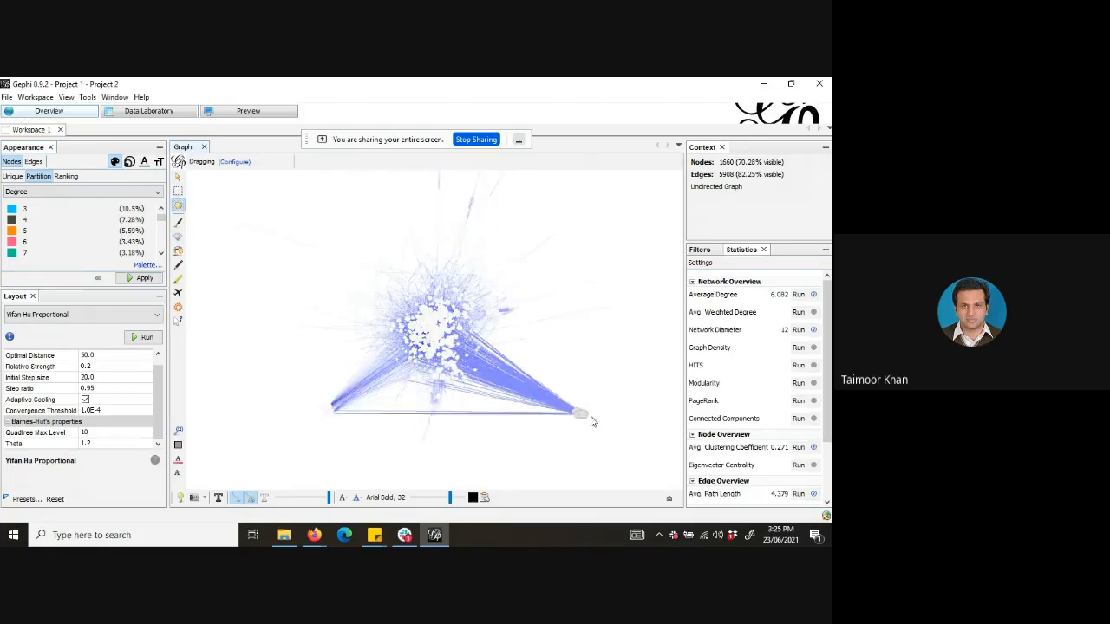
pyautogui.moveTo(486, 302); pyautogui.dragTo(518, 260)
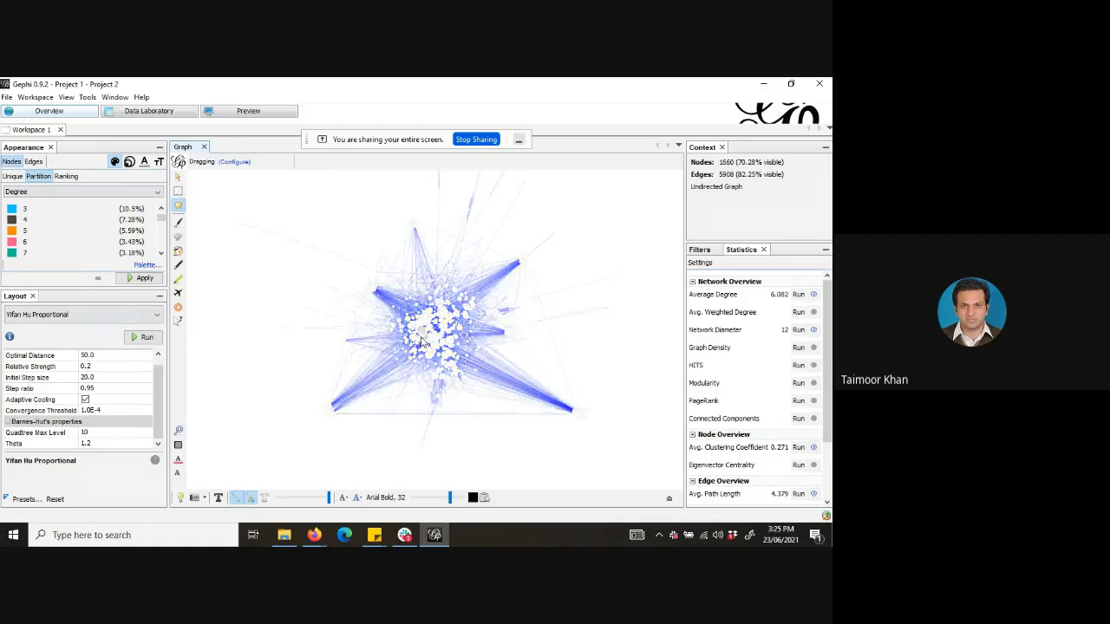
pyautogui.moveTo(386, 345); pyautogui.dragTo(405, 420)
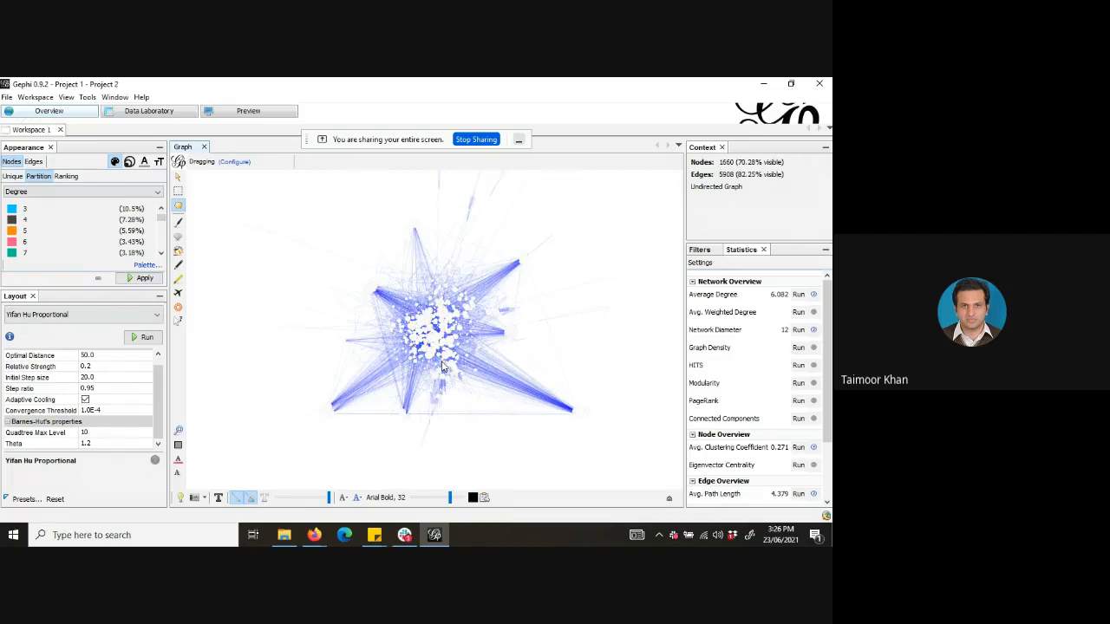
# Keep Degree as the node size ranking, set its maximum size to 5 and apply it.
pyautogui.click(128, 166)
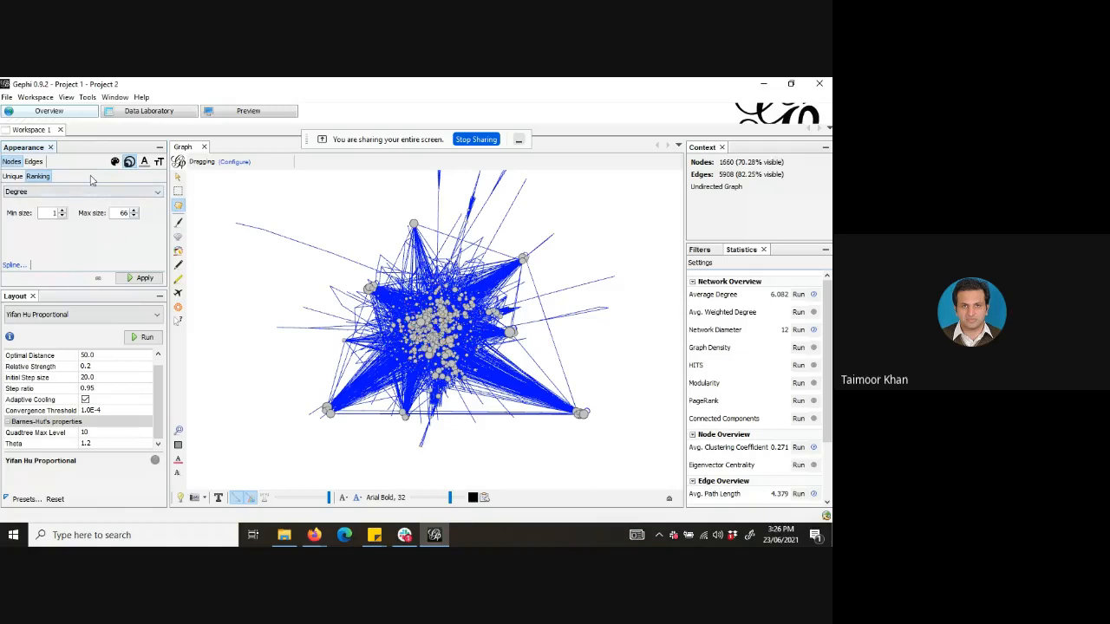
pyautogui.click(76, 192)
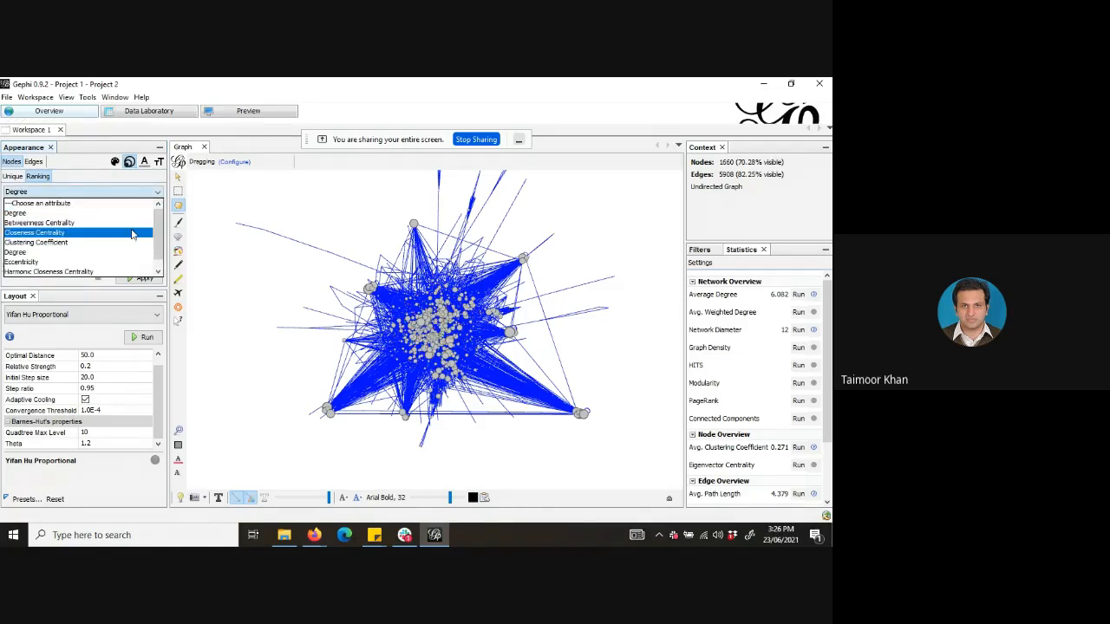
pyautogui.scroll(-1, 158, 242)
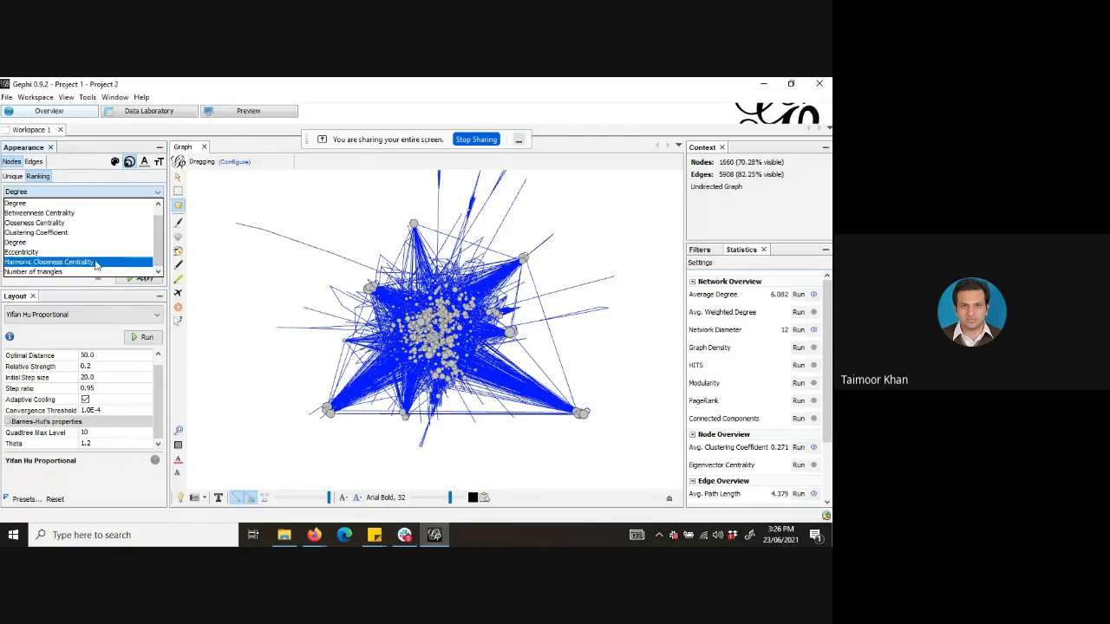
pyautogui.click(72, 205)
pyautogui.click(133, 217)
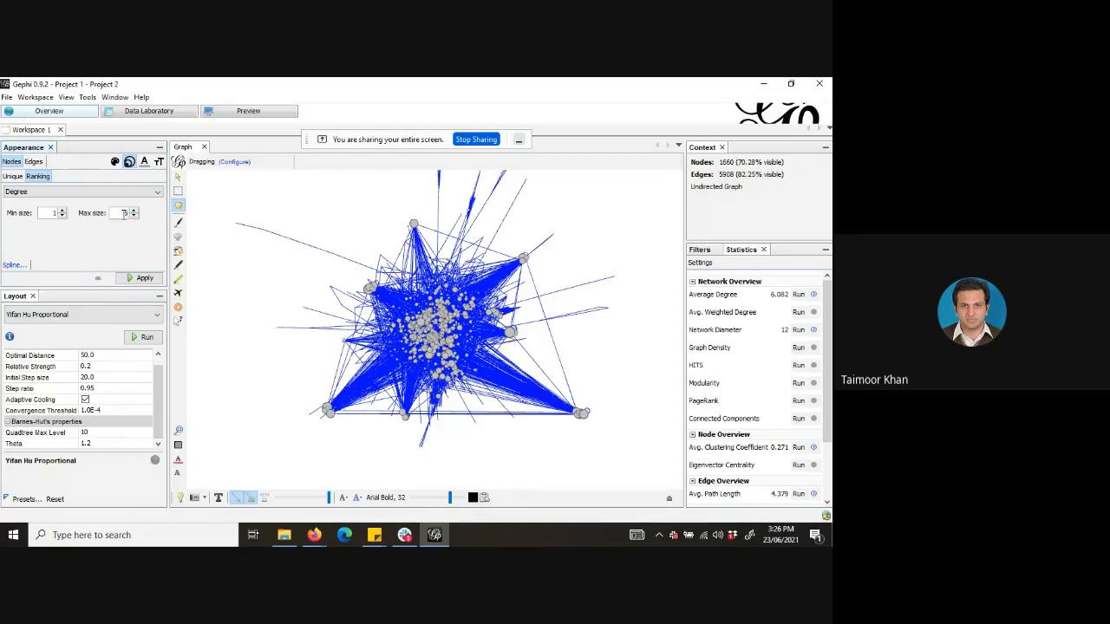
pyautogui.click(139, 278)
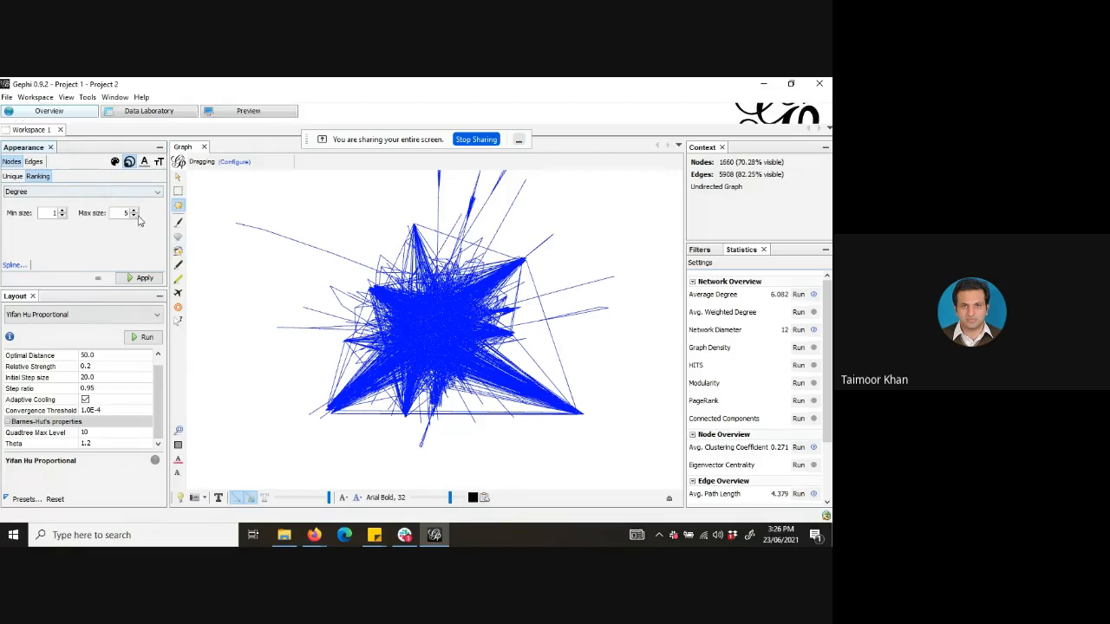
# Set the Degree-ranked node size range to minimum 2.5 and maximum 14.5, and apply it.
pyautogui.click(63, 210)
pyautogui.click(62, 211)
pyautogui.click(62, 211)
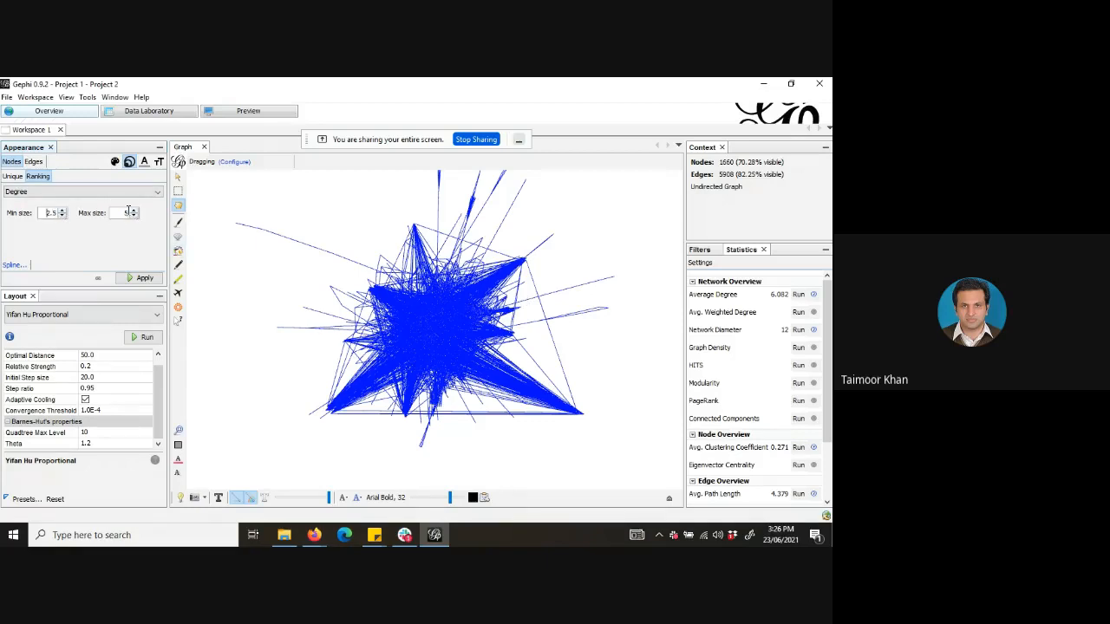
pyautogui.click(134, 211)
pyautogui.click(143, 281)
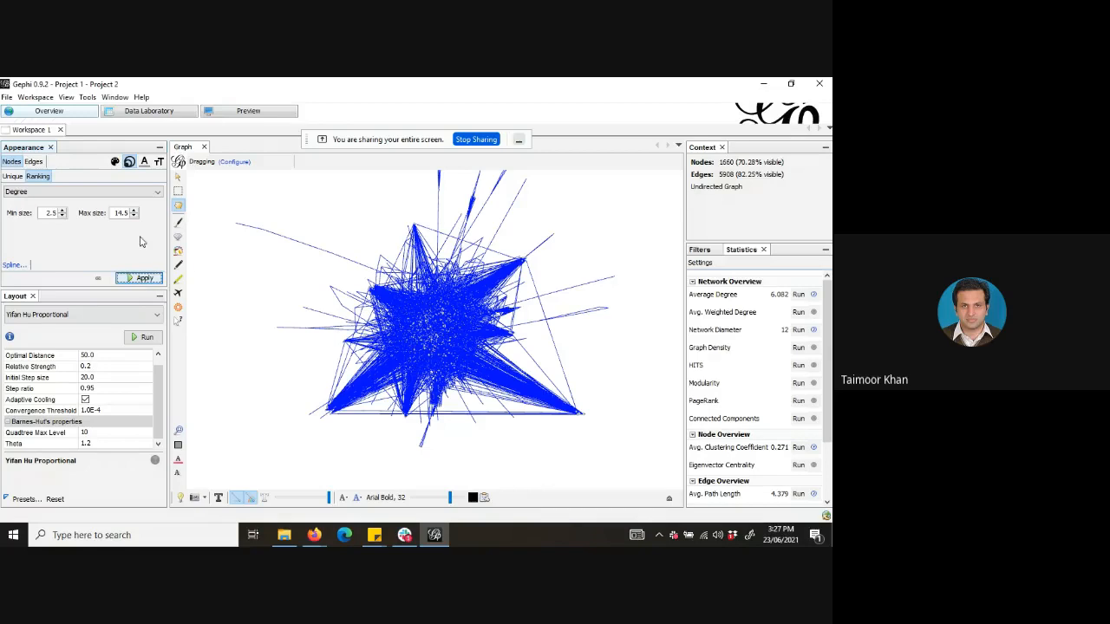
# Raise the maximum node size to 21 and apply it to the graph.
pyautogui.click(134, 211)
pyautogui.click(134, 210)
pyautogui.click(134, 211)
pyautogui.click(134, 210)
pyautogui.click(133, 211)
pyautogui.click(134, 210)
pyautogui.click(141, 277)
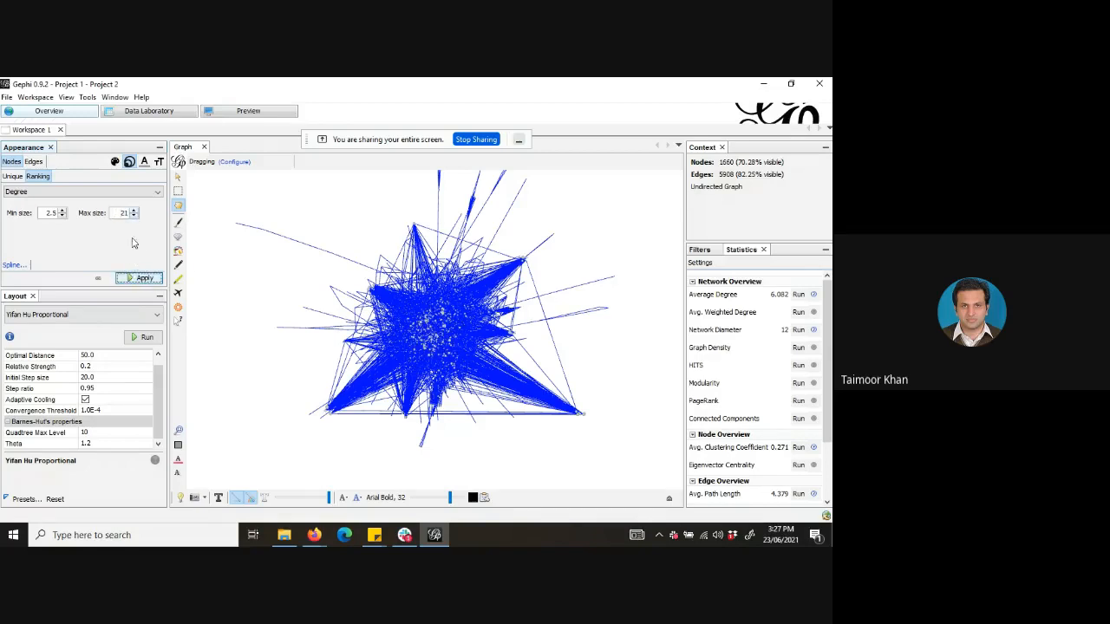
# Set the maximum node size to 24.5, apply it and run the Yifan Hu Proportional layout.
pyautogui.click(133, 211)
pyautogui.click(133, 210)
pyautogui.click(133, 211)
pyautogui.click(134, 210)
pyautogui.click(142, 278)
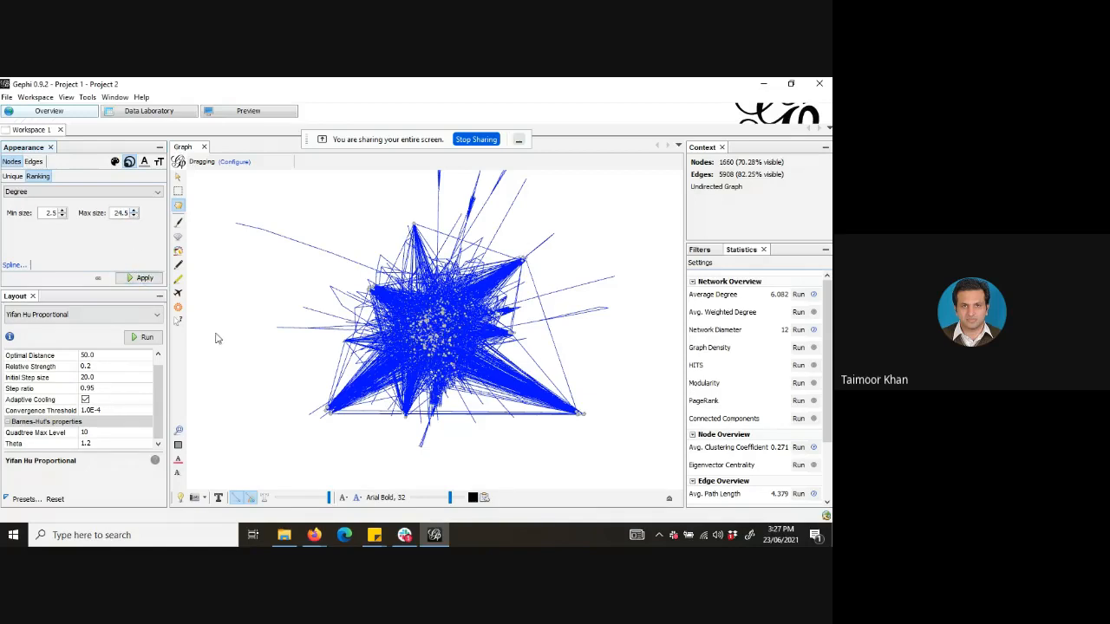
pyautogui.click(146, 338)
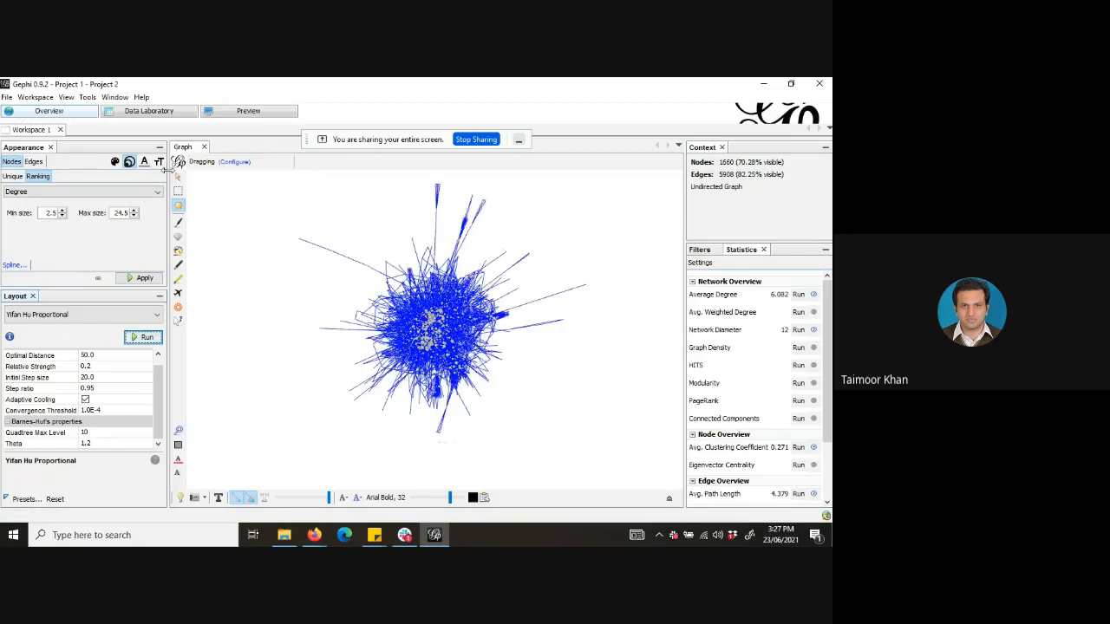
# Show the node labels and apply a unique label size of 5.5, reducing it to 1.5.
pyautogui.click(159, 163)
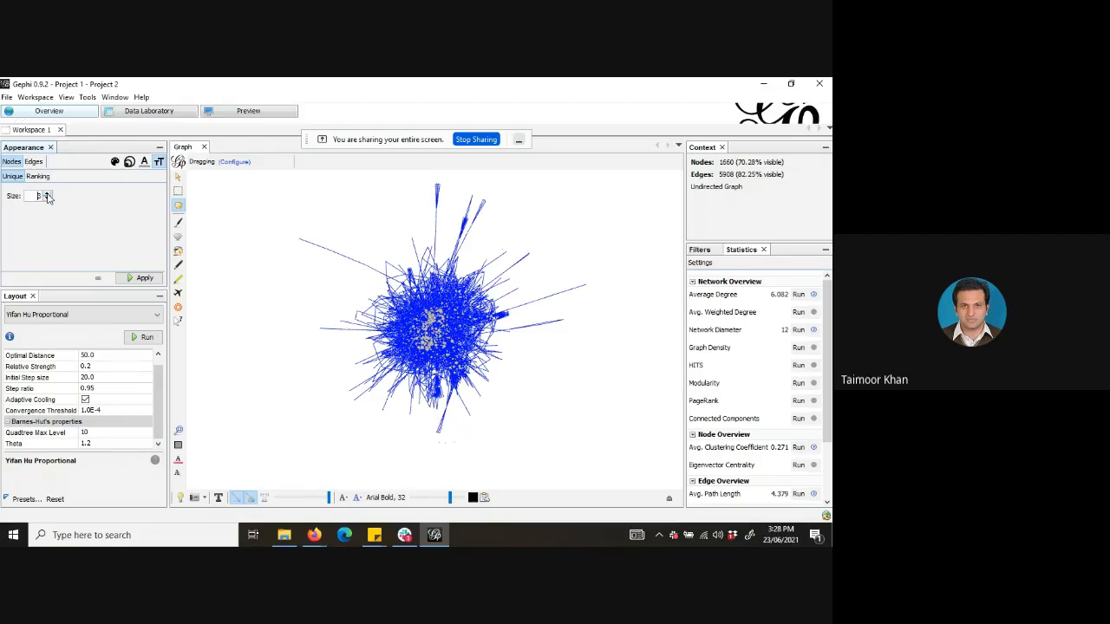
pyautogui.click(145, 279)
pyautogui.click(219, 498)
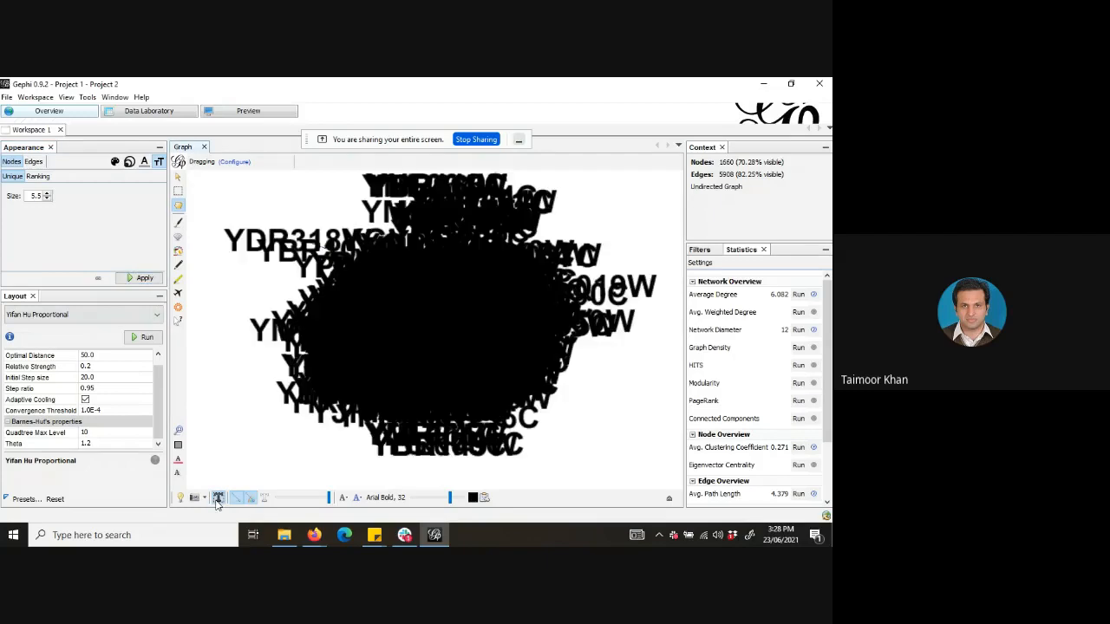
pyautogui.click(47, 199)
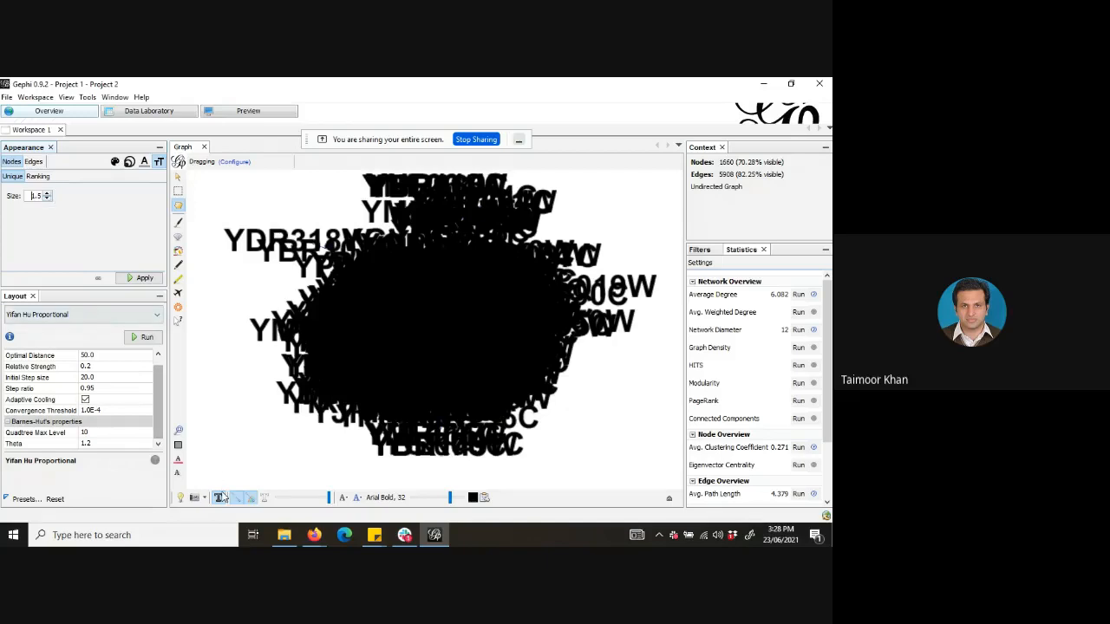
pyautogui.click(145, 278)
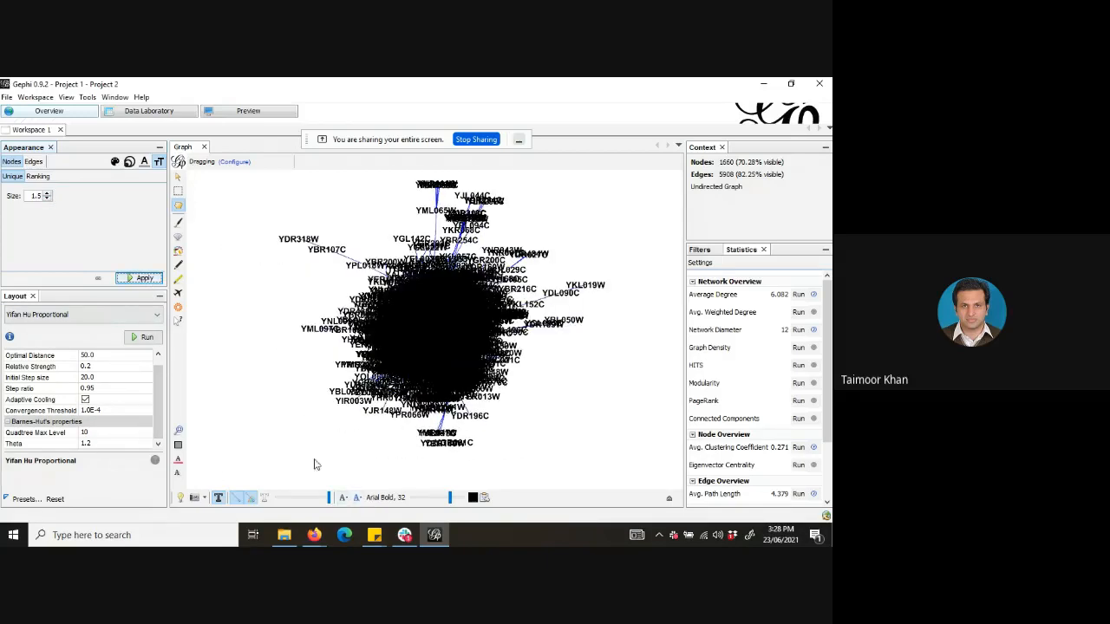
# Rank the node label size by Degree with minimum size 1 and maximum size 4, and apply it.
pyautogui.click(45, 178)
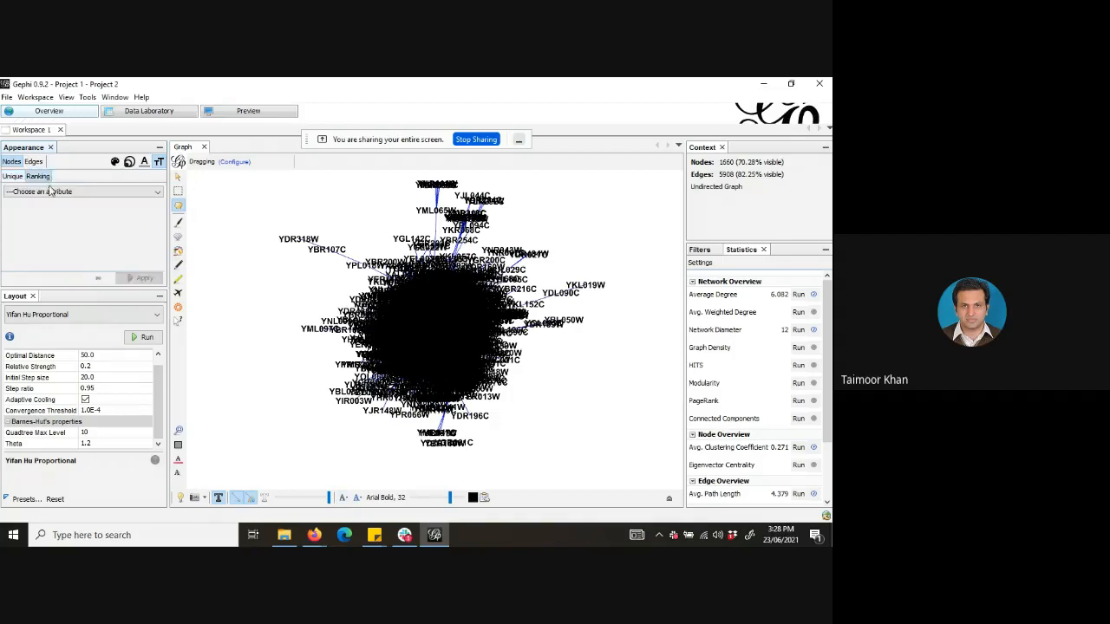
pyautogui.click(50, 192)
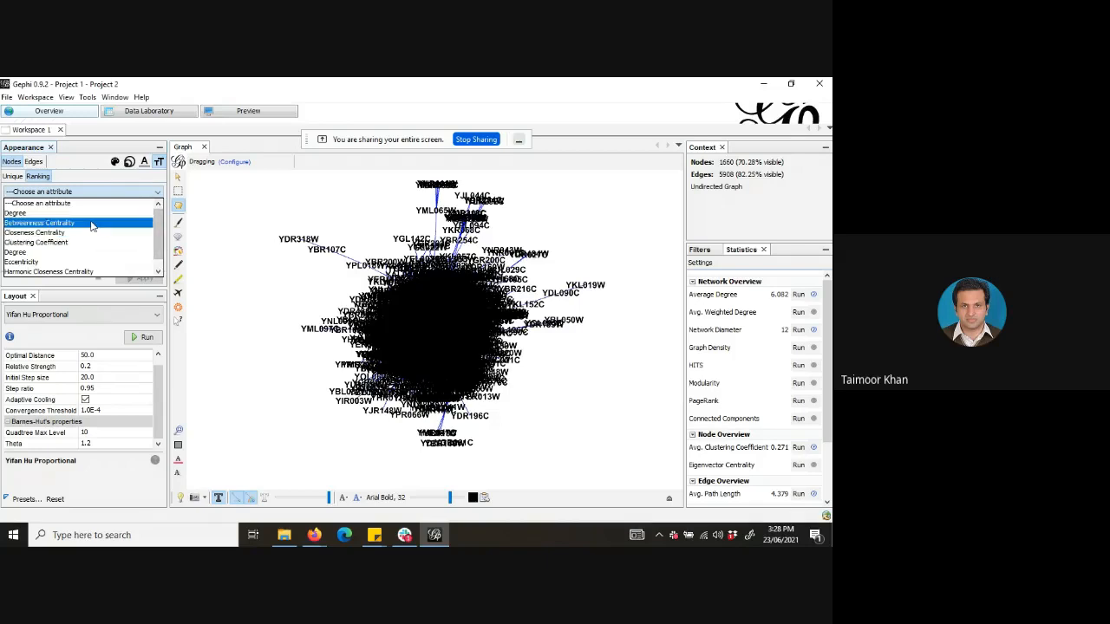
pyautogui.click(87, 215)
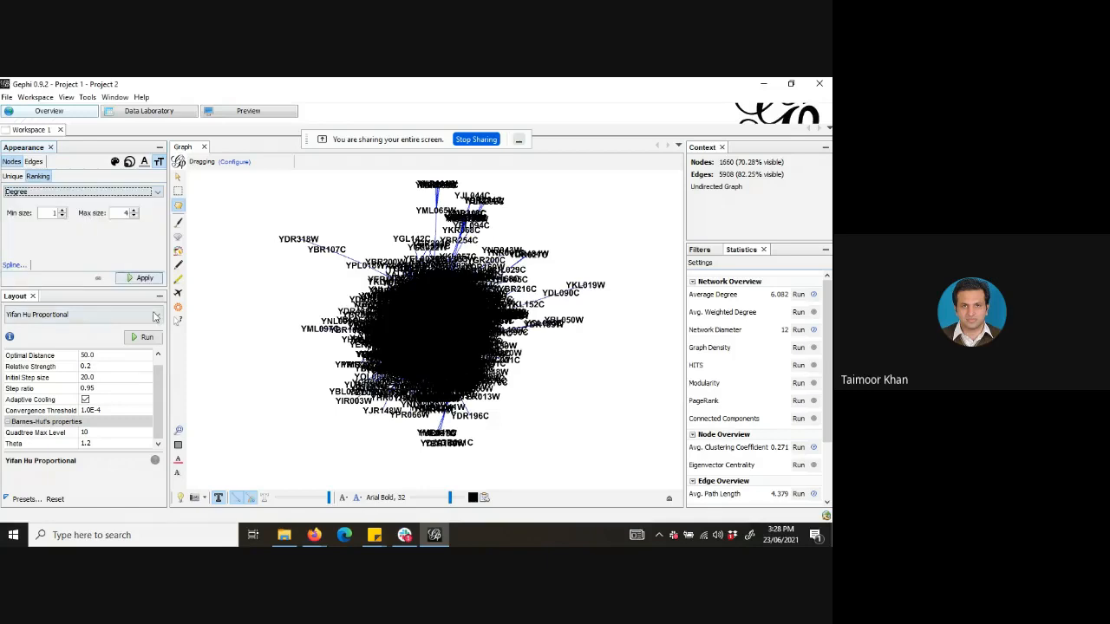
pyautogui.click(143, 278)
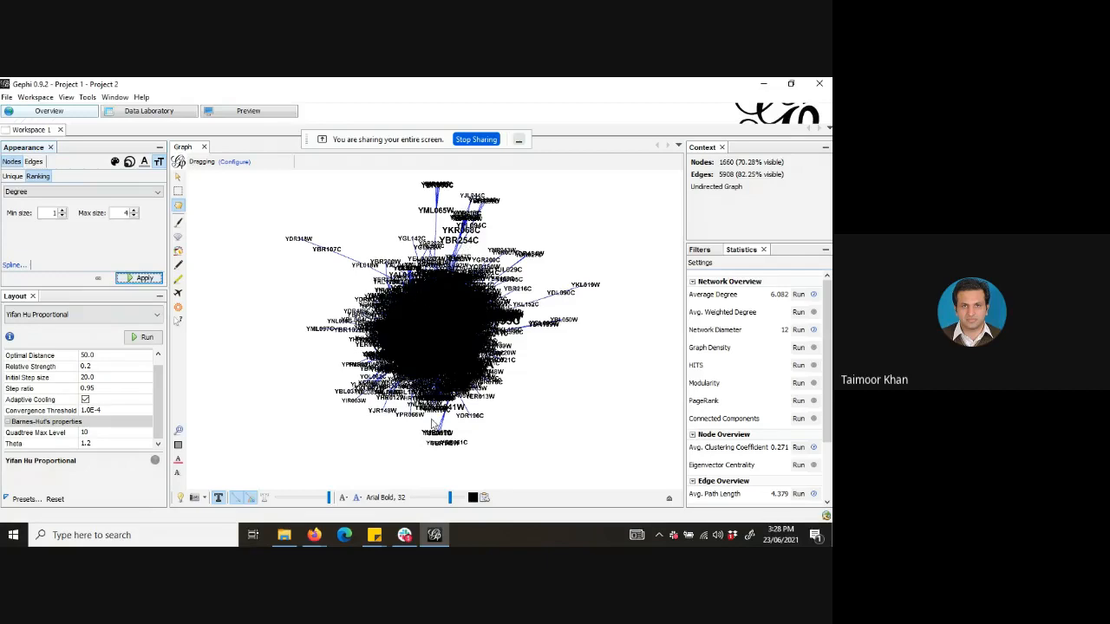
# Set the Degree range filter to show only nodes with degrees from 8 to 66.
pyautogui.click(699, 249)
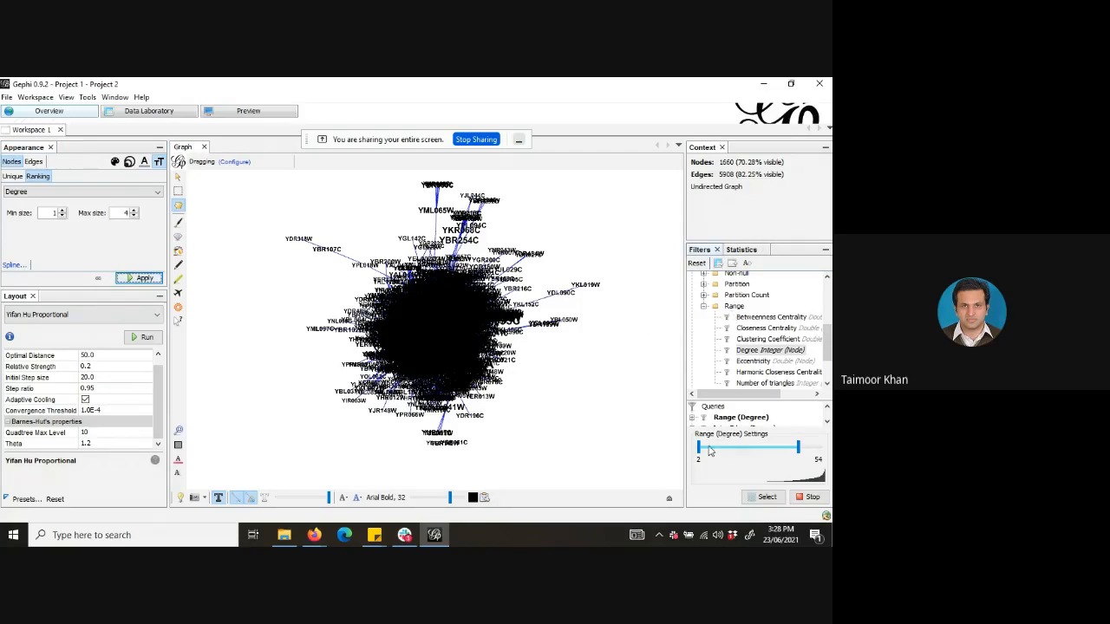
pyautogui.moveTo(699, 453); pyautogui.dragTo(711, 454)
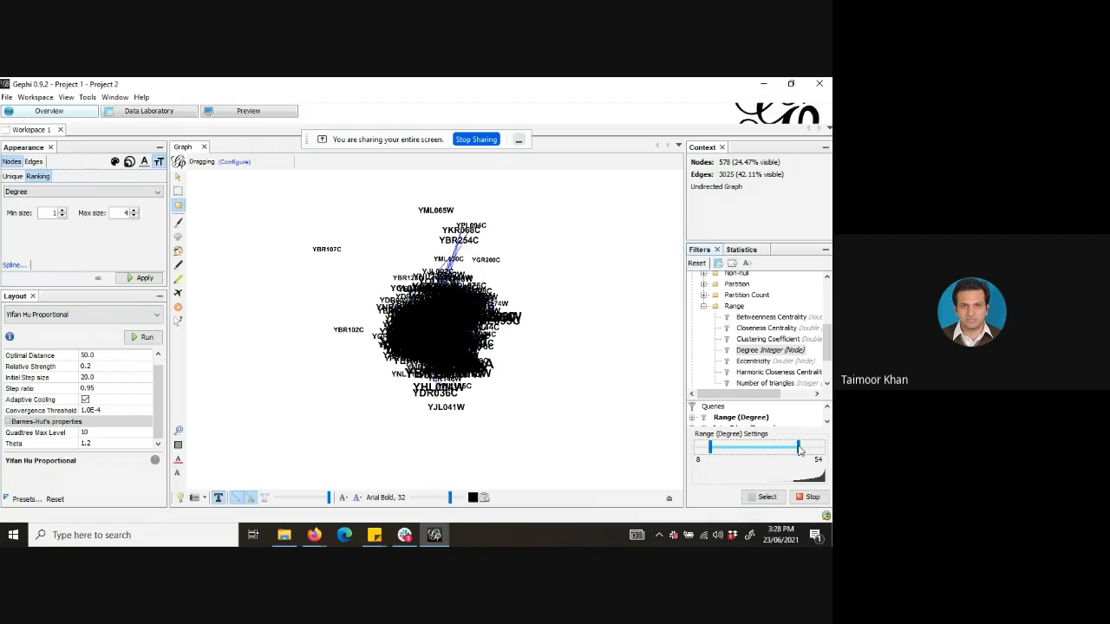
pyautogui.moveTo(799, 448); pyautogui.dragTo(822, 451)
pyautogui.moveTo(716, 449)
pyautogui.mouseDown()
pyautogui.moveTo(730, 453)
pyautogui.moveTo(711, 451)
pyautogui.mouseUp()
# Compare the filtered graph with node labels hidden and shown, and hide the edges.
pyautogui.click(218, 500)
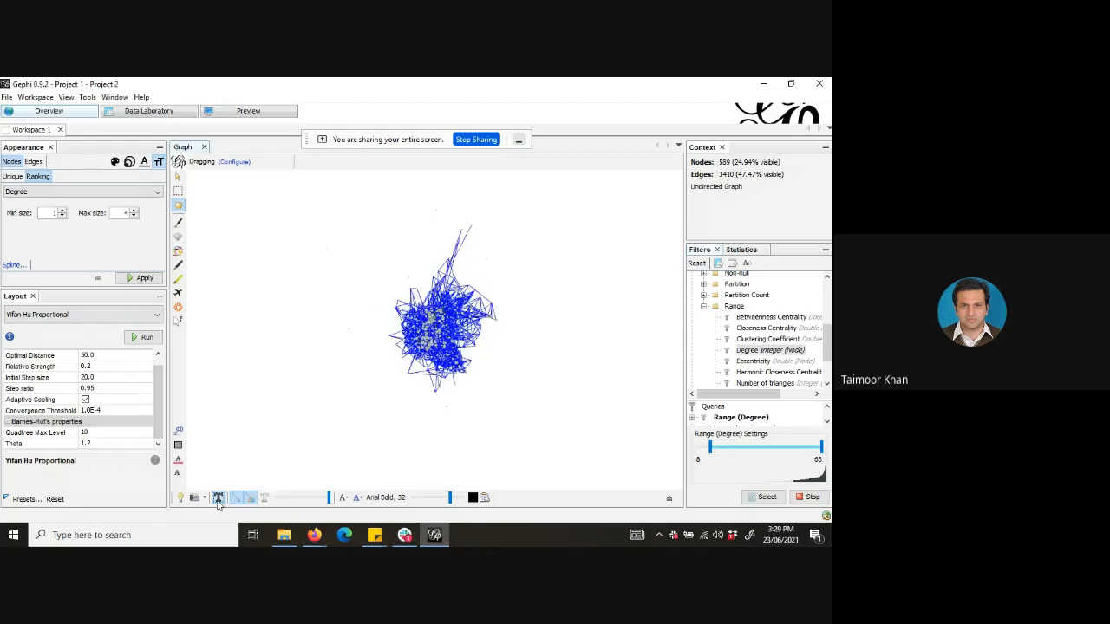
pyautogui.click(218, 501)
pyautogui.click(218, 500)
pyautogui.click(218, 501)
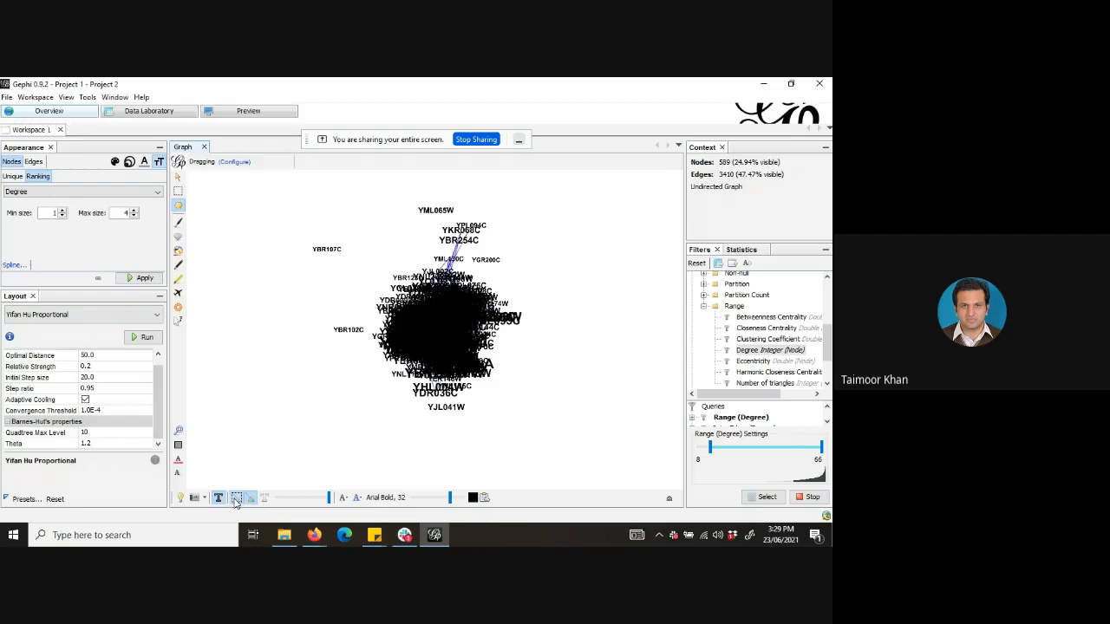
pyautogui.click(236, 499)
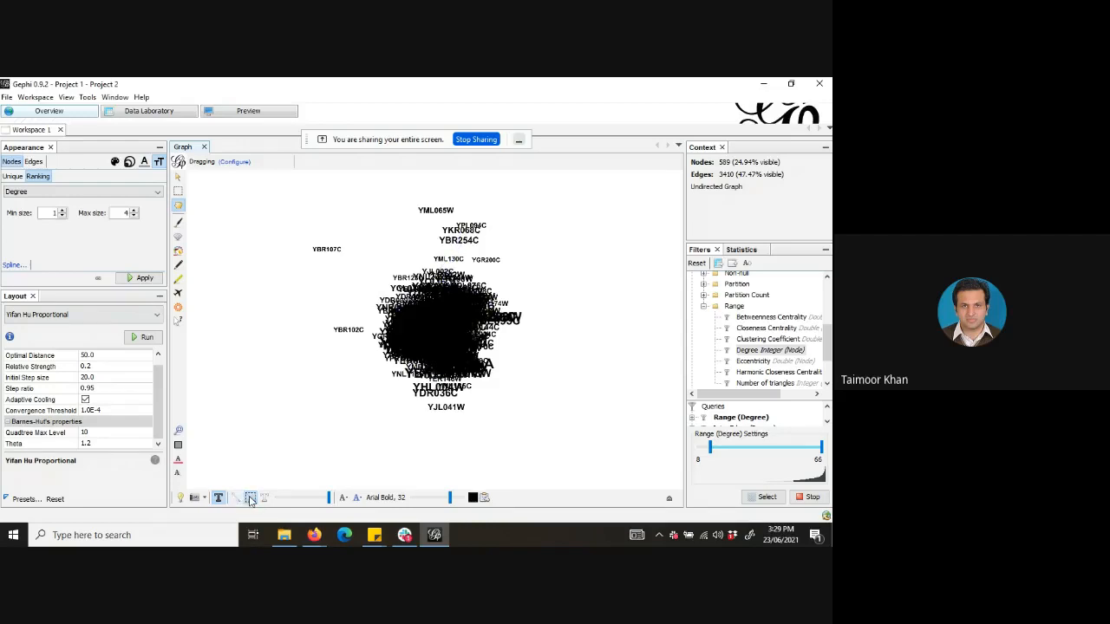
pyautogui.click(250, 498)
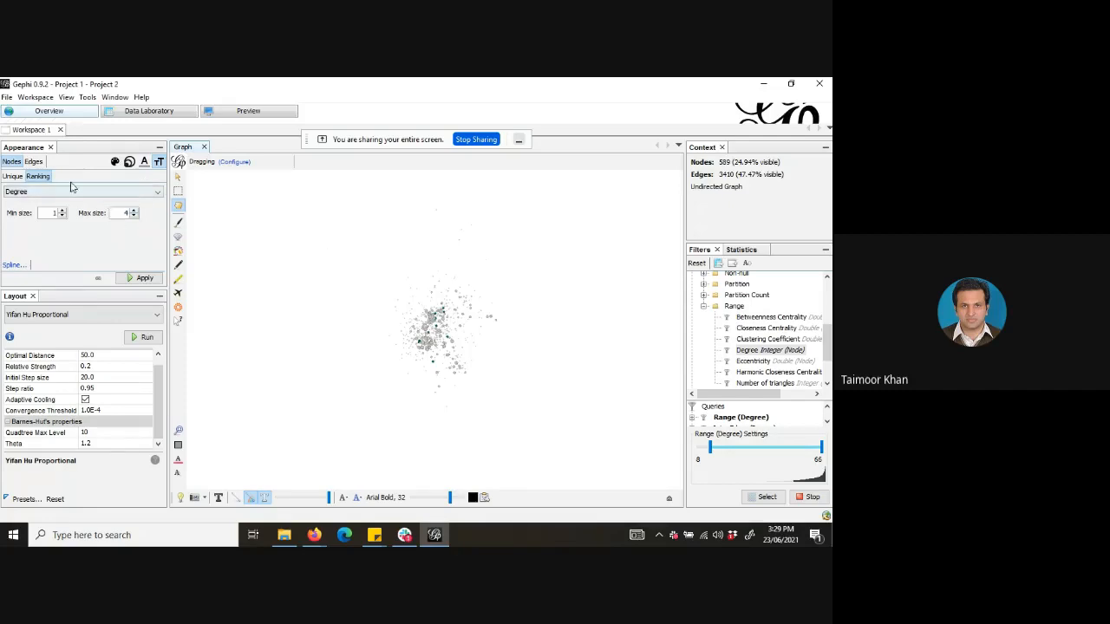
# Review the edge colour options for Weight ranking, partition and unique colour.
pyautogui.click(34, 161)
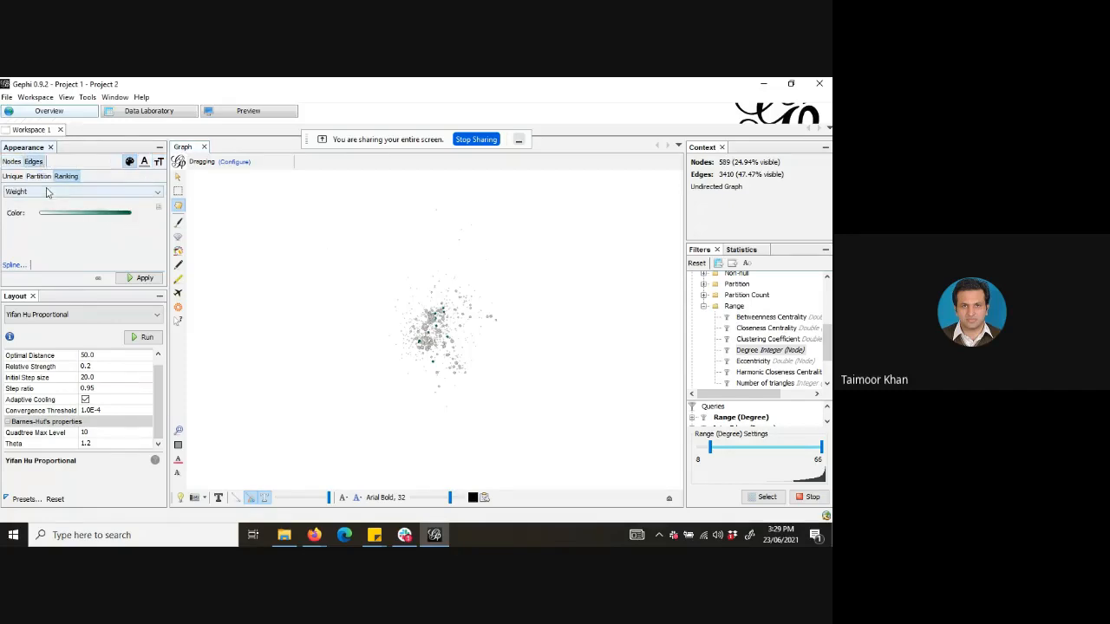
pyautogui.click(48, 192)
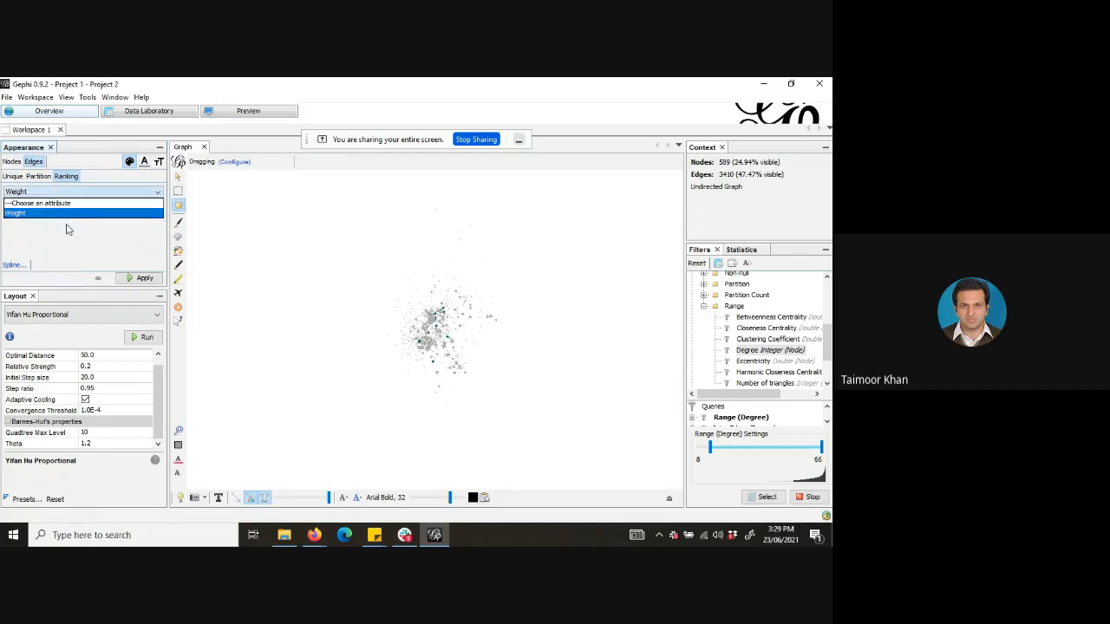
pyautogui.click(67, 227)
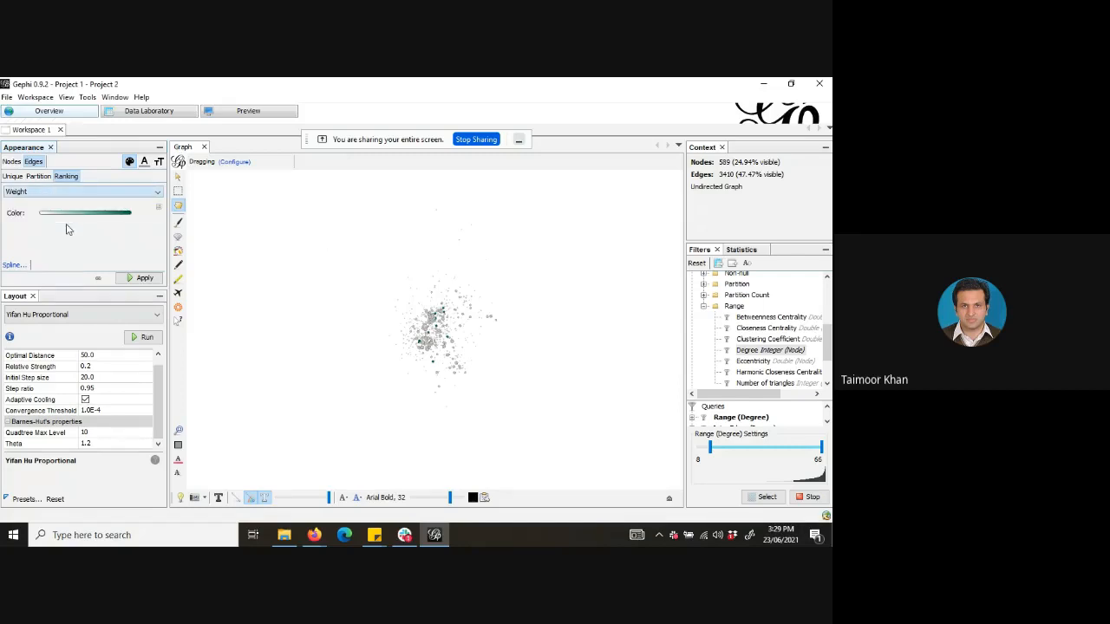
pyautogui.click(39, 176)
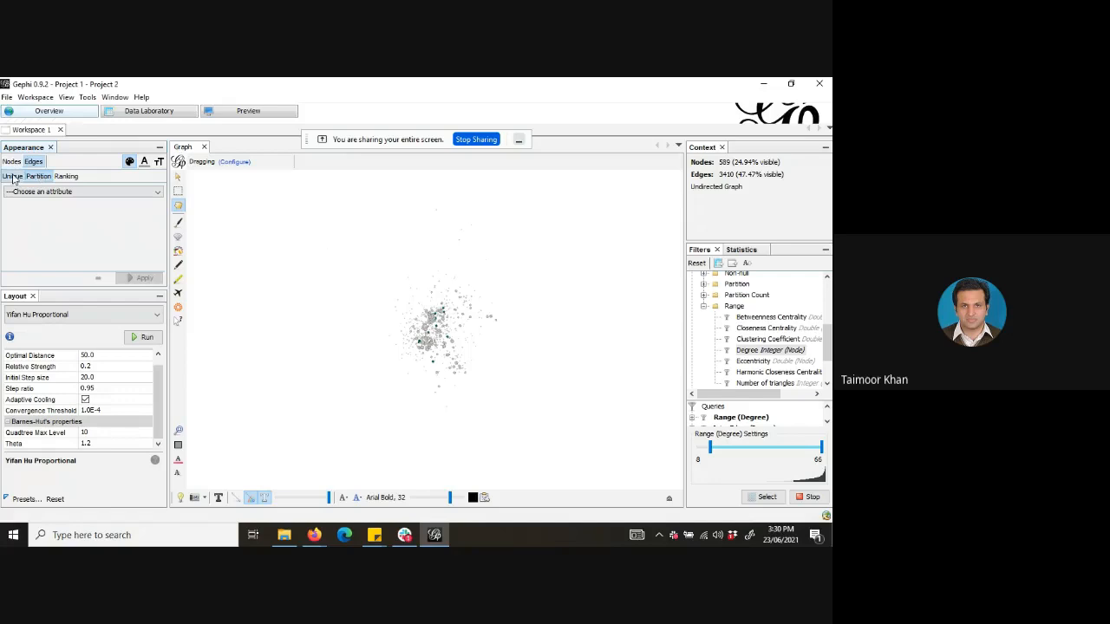
pyautogui.click(23, 177)
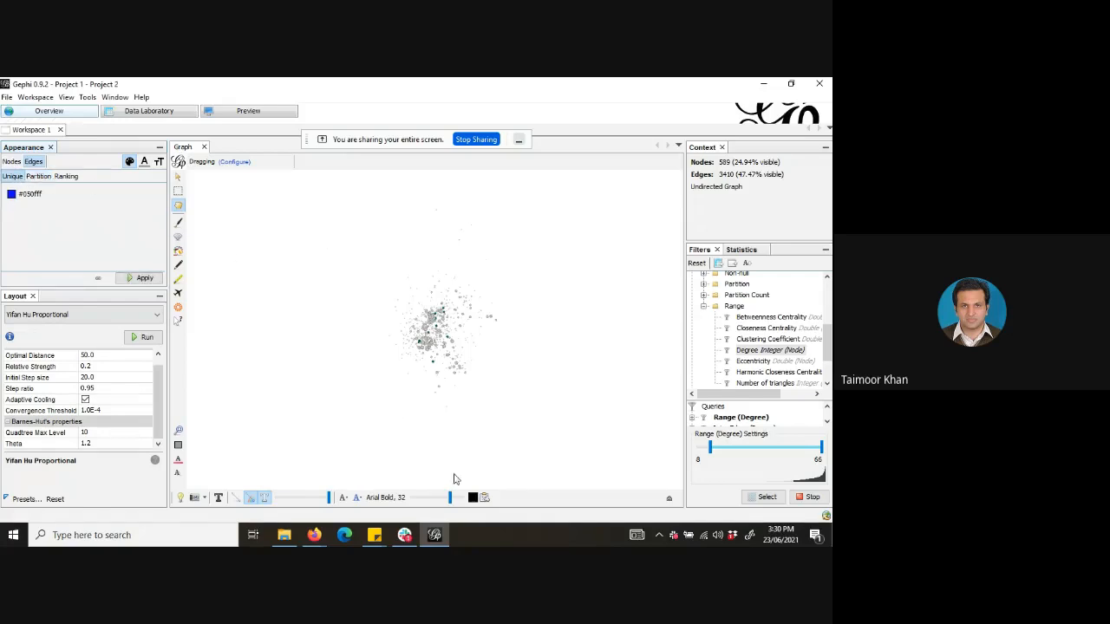
# Show the node labels and review the ranking attributes for label size and the unique label colour option.
pyautogui.click(215, 498)
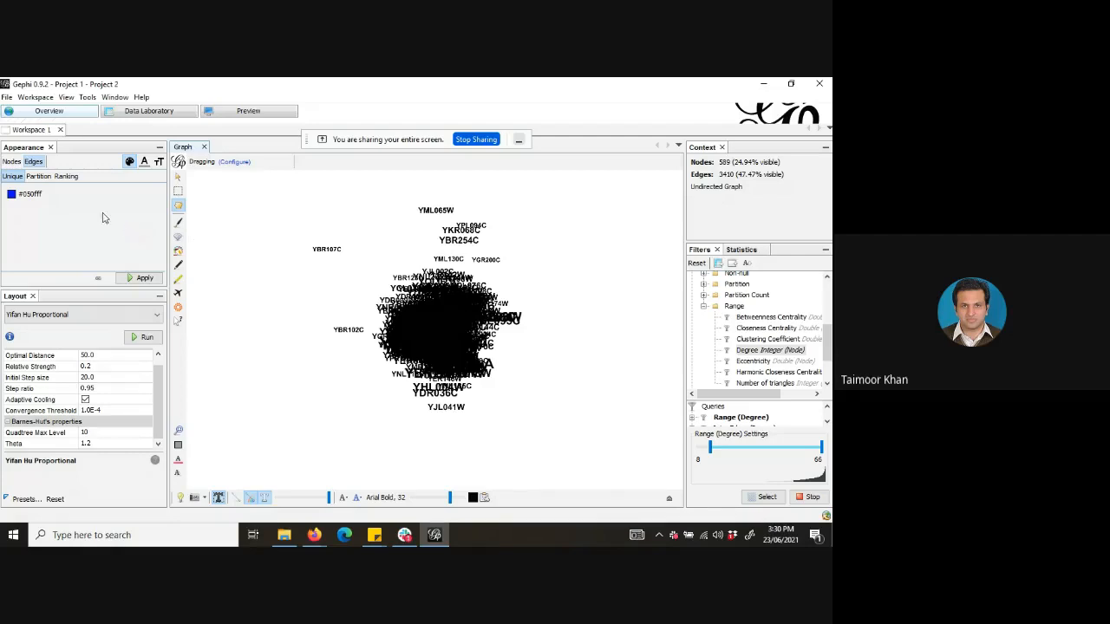
pyautogui.click(16, 165)
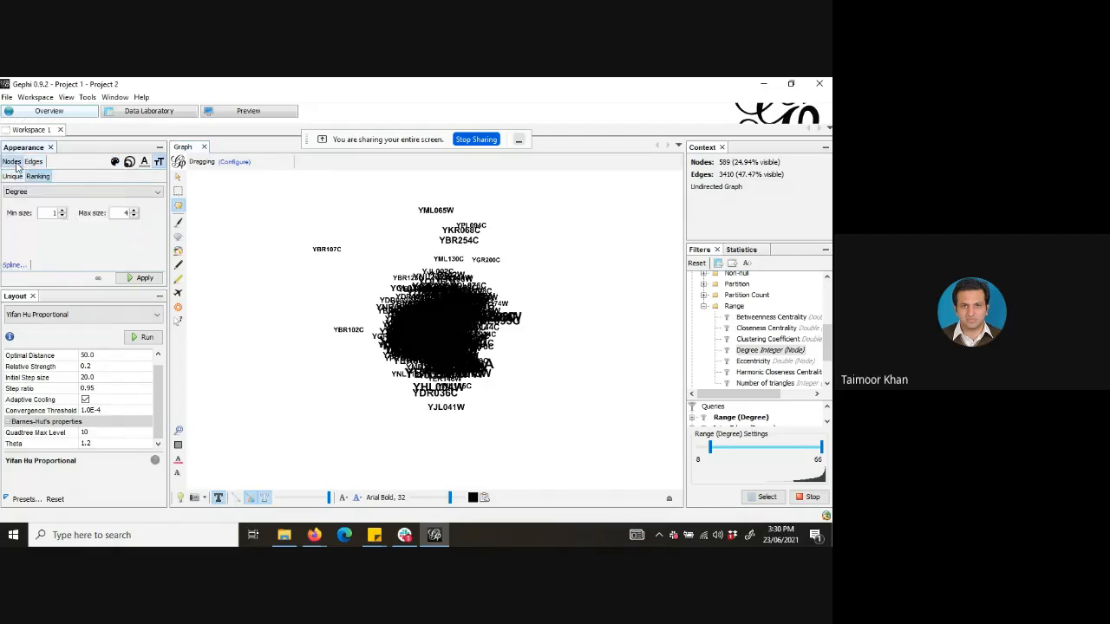
pyautogui.click(87, 191)
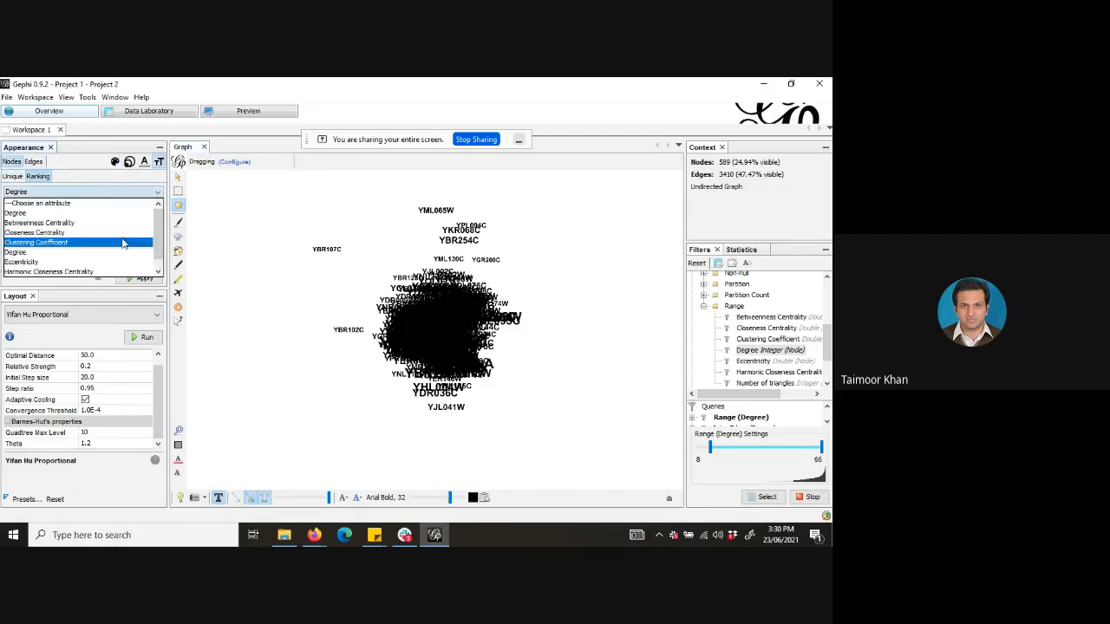
pyautogui.click(159, 270)
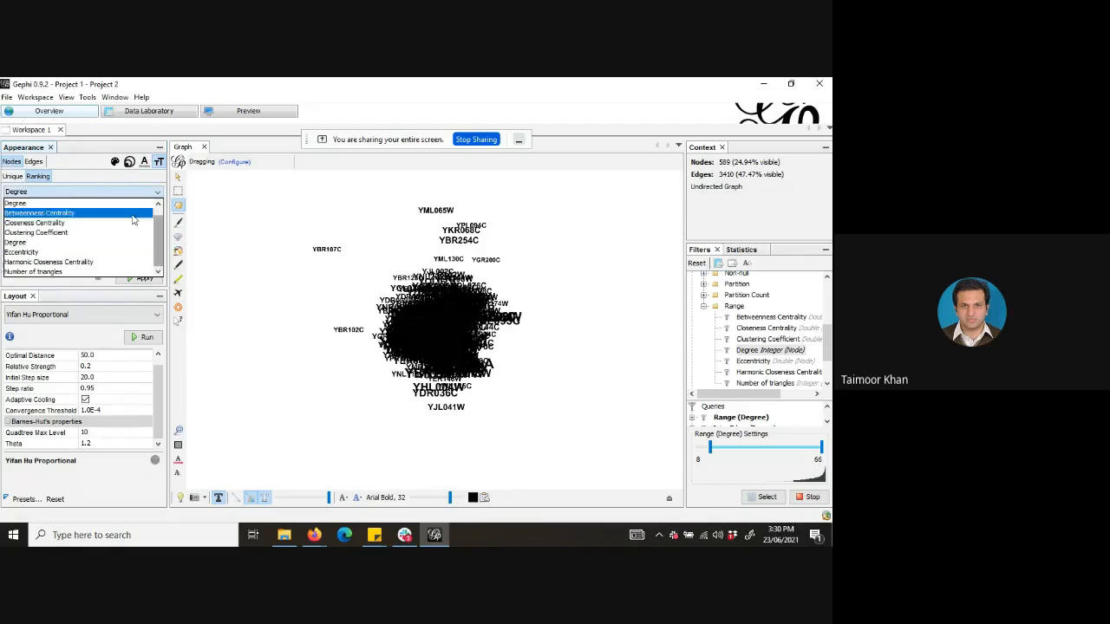
pyautogui.click(146, 164)
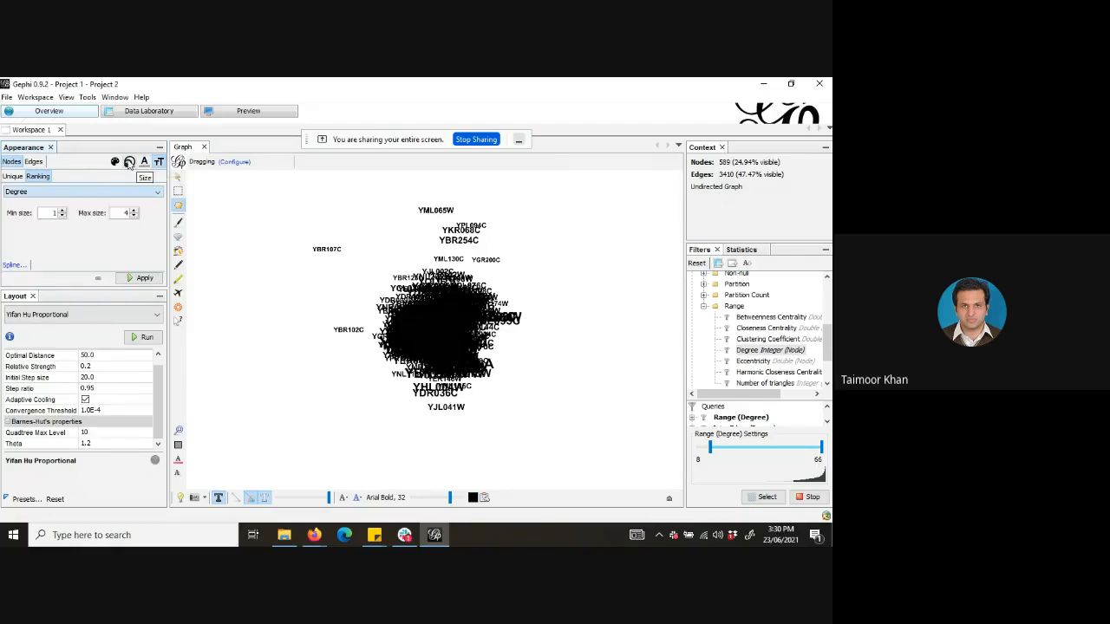
pyautogui.click(143, 163)
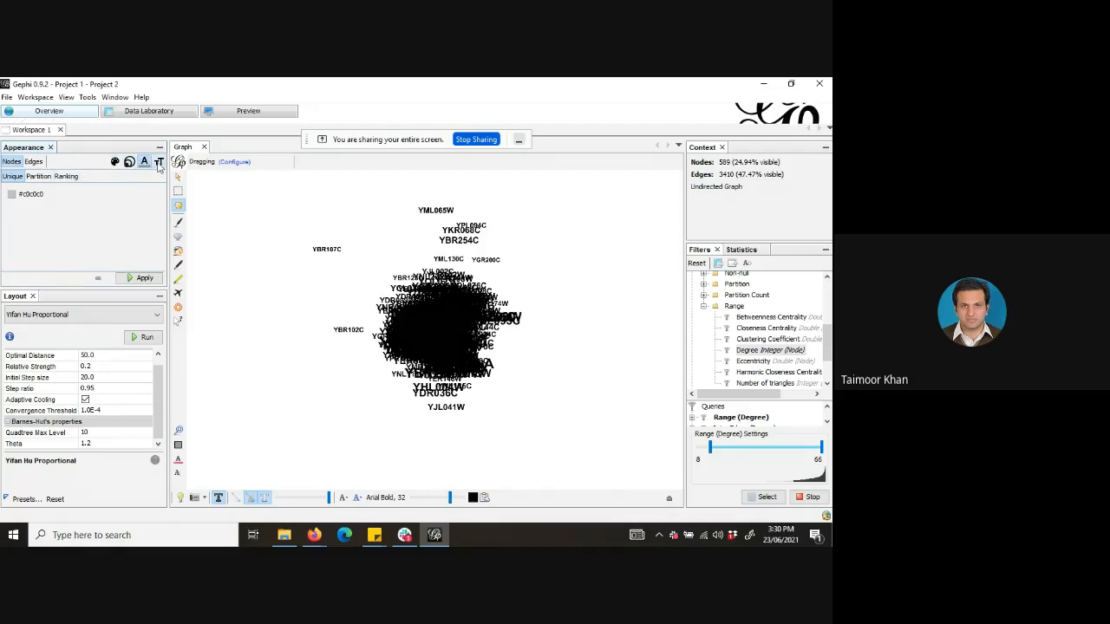
# Rank node sizes by Clustering Coefficient, bend the spline's lower control point to about (0.35, 0.7), and apply the ranking.
pyautogui.click(131, 165)
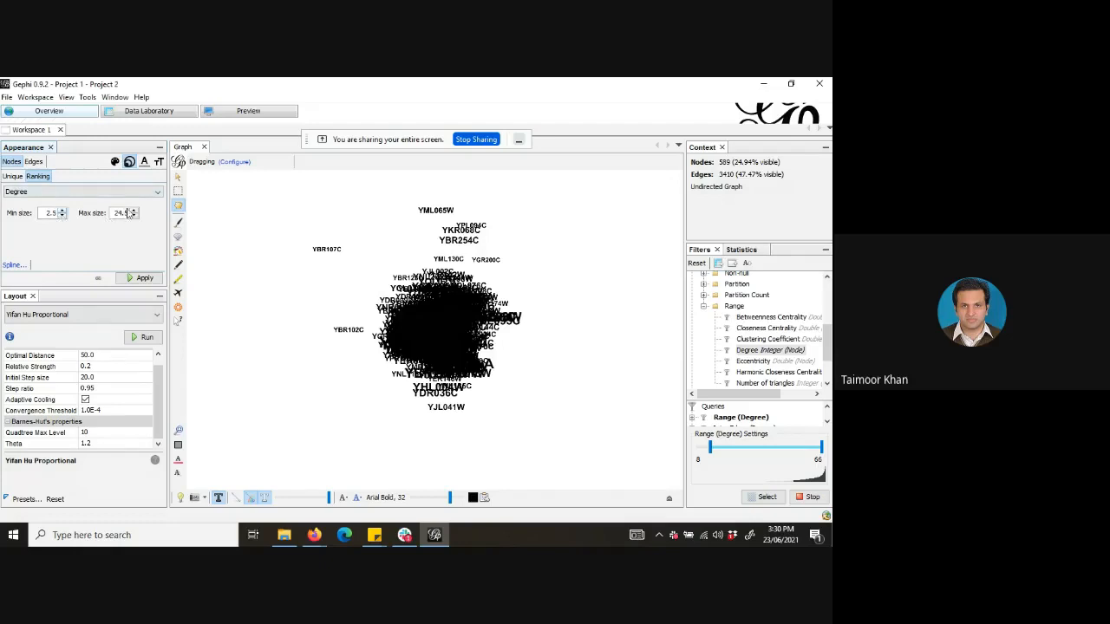
pyautogui.click(72, 191)
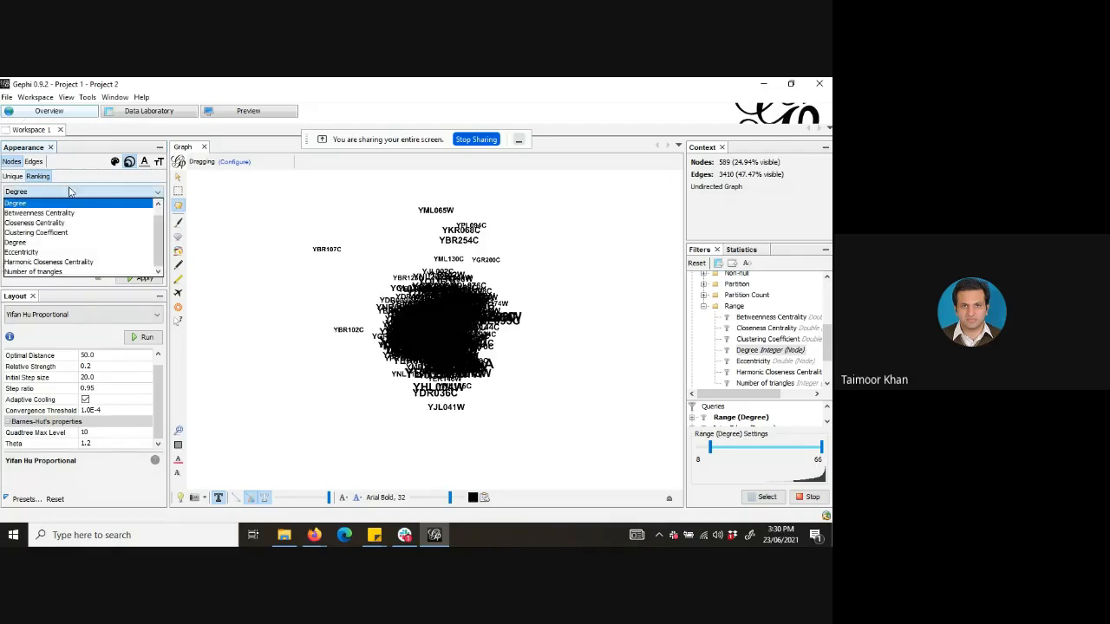
pyautogui.click(65, 233)
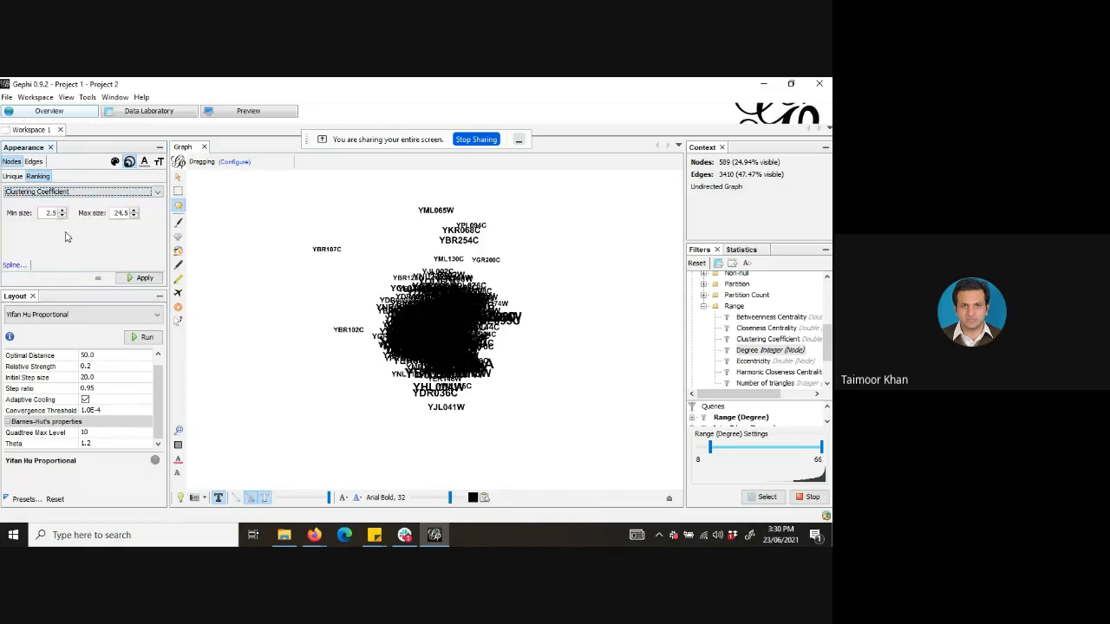
pyautogui.click(14, 266)
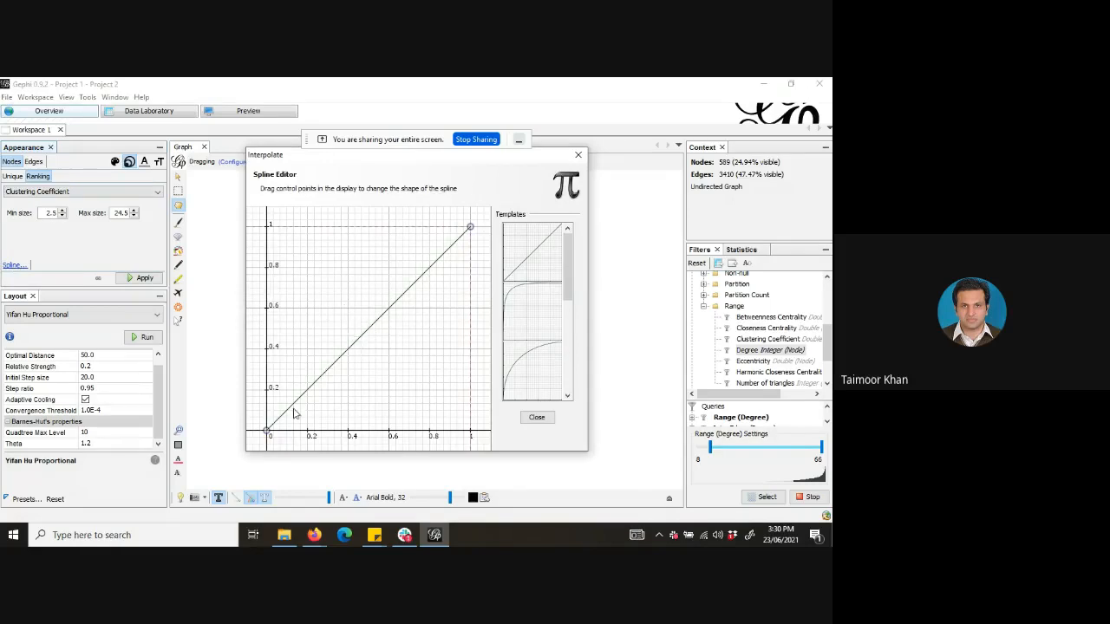
pyautogui.moveTo(267, 429); pyautogui.dragTo(339, 288)
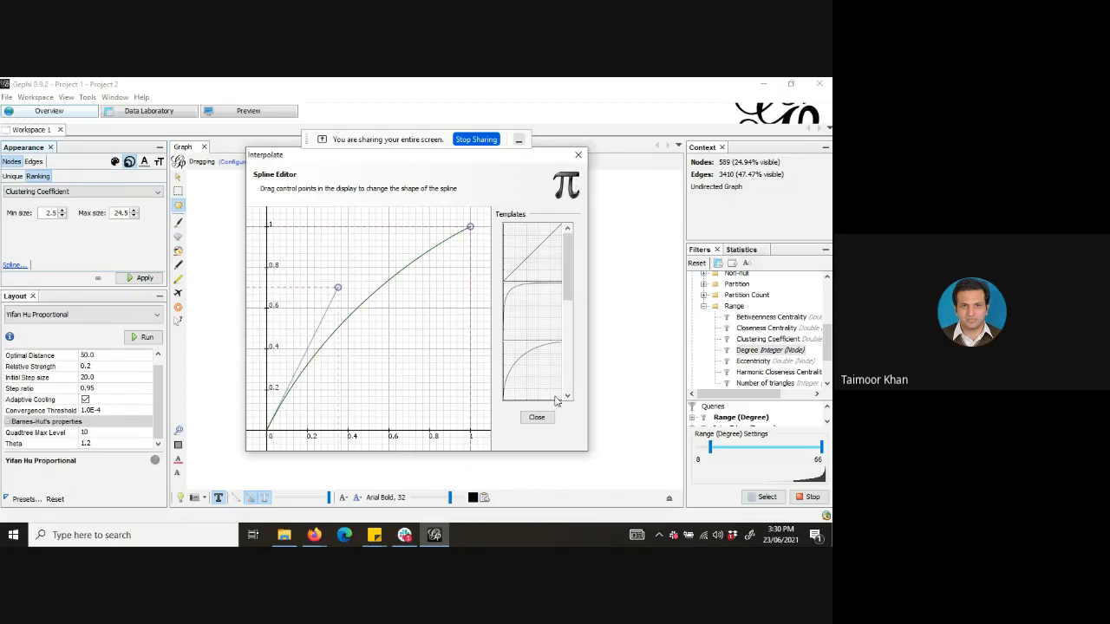
pyautogui.click(537, 417)
pyautogui.click(144, 278)
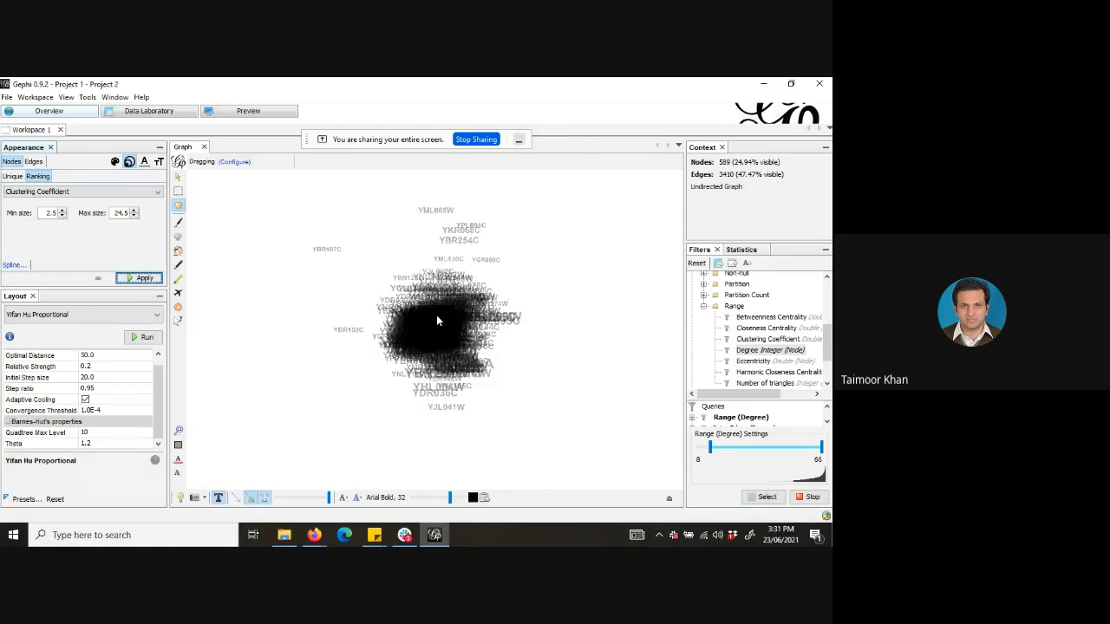
# Review the unique node size option and the available size ranking attributes, ending on Clustering Coefficient.
pyautogui.click(115, 192)
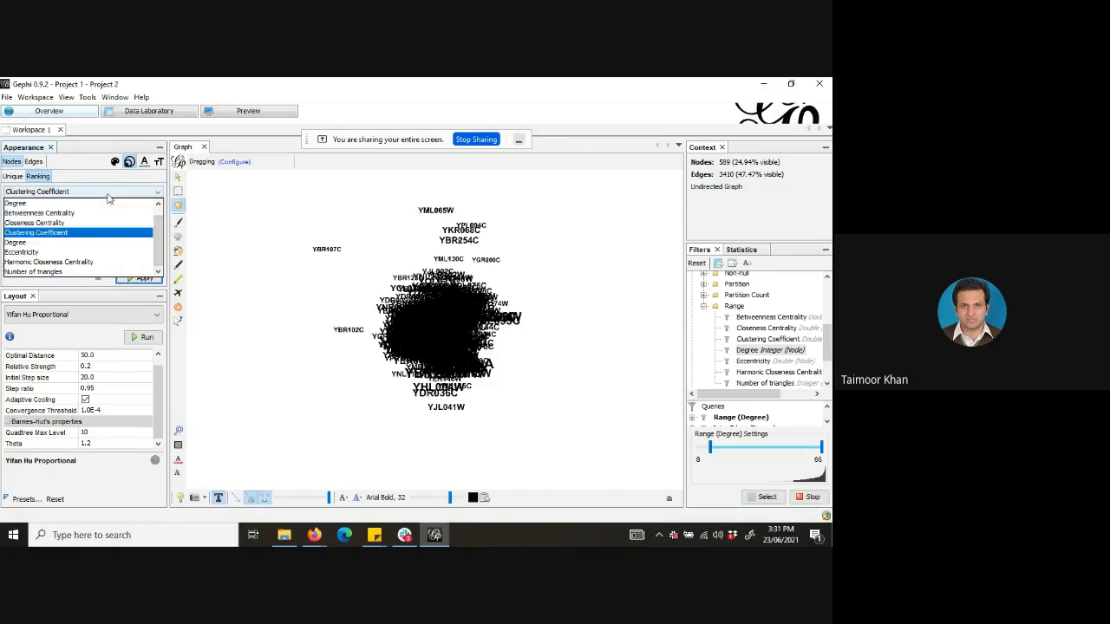
pyautogui.click(11, 176)
pyautogui.click(13, 176)
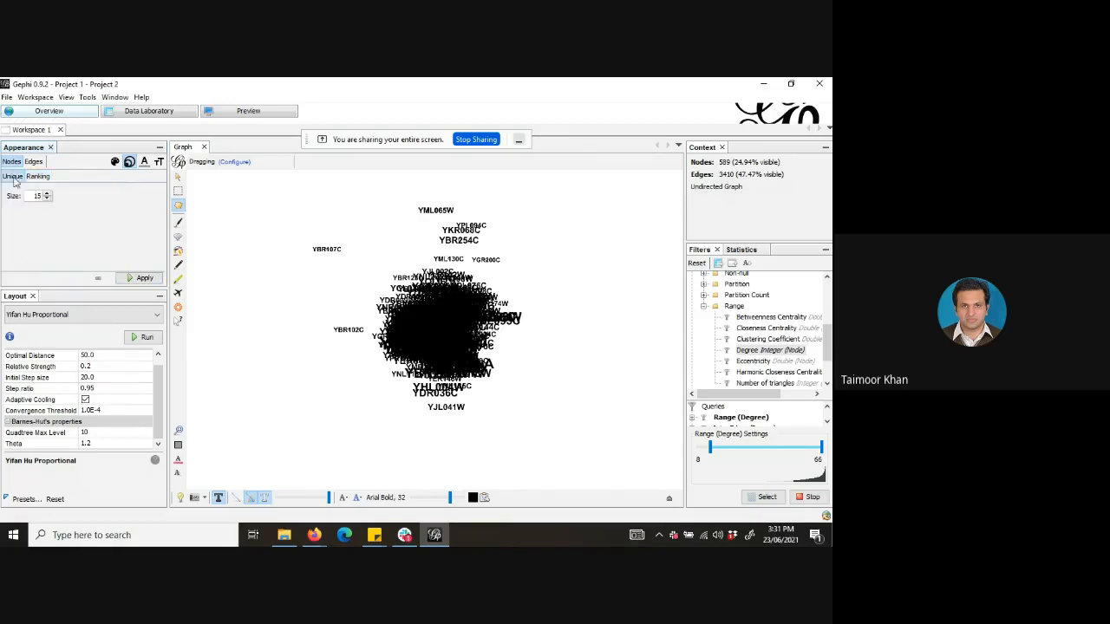
pyautogui.click(47, 199)
pyautogui.click(37, 176)
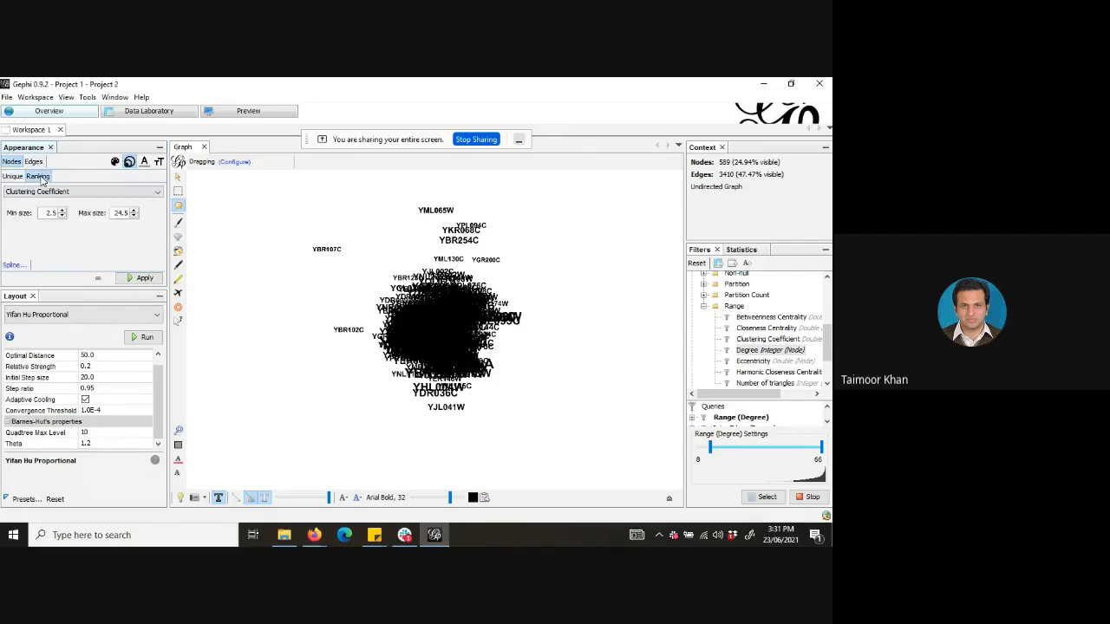
pyautogui.click(48, 193)
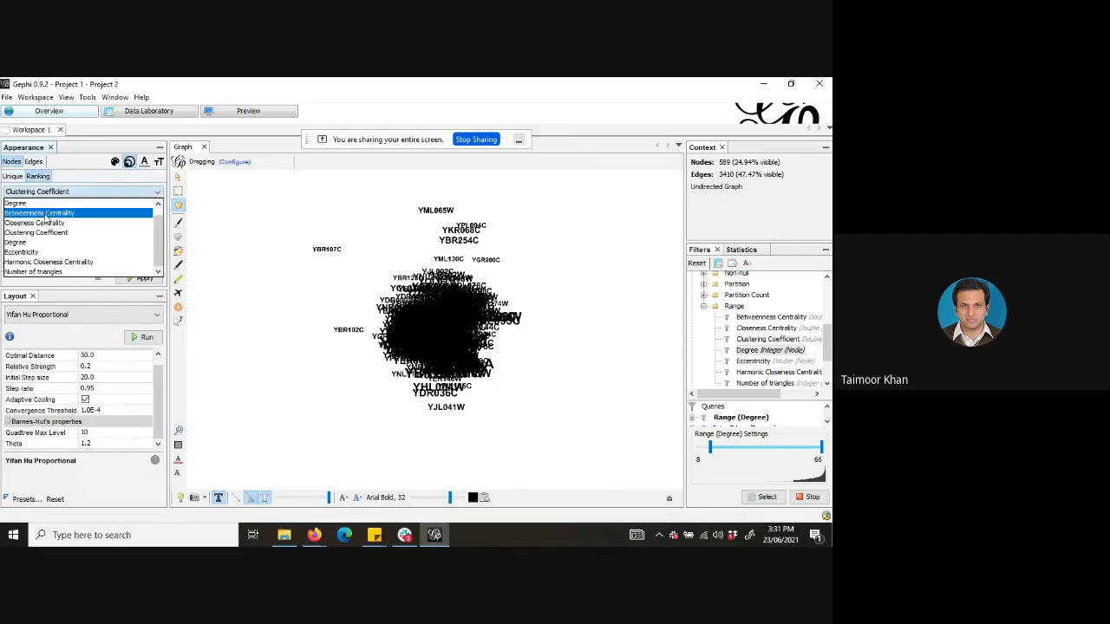
pyautogui.click(114, 262)
pyautogui.click(130, 191)
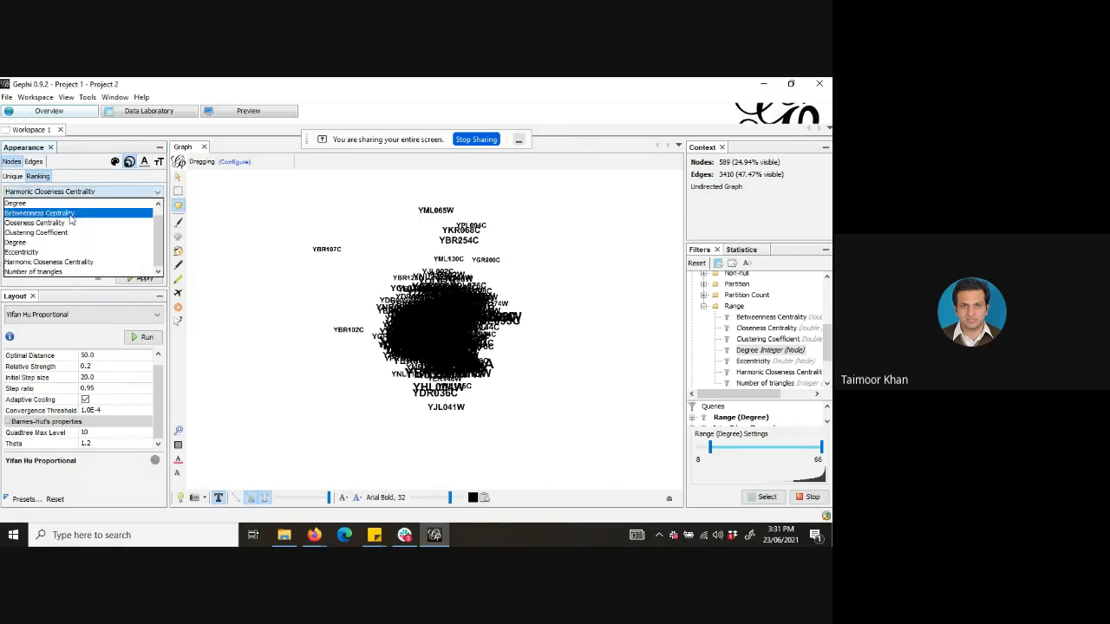
pyautogui.click(68, 234)
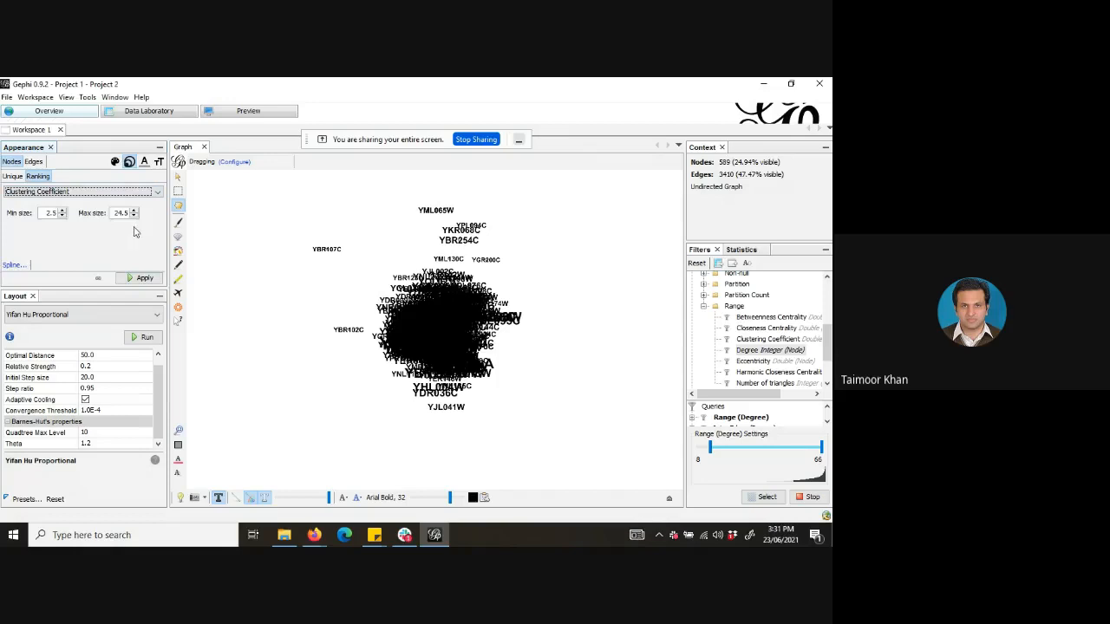
# Apply a minimum size of 1 and maximum size of 2 to the Clustering Coefficient ranking, and display the network statistics.
pyautogui.click(113, 213)
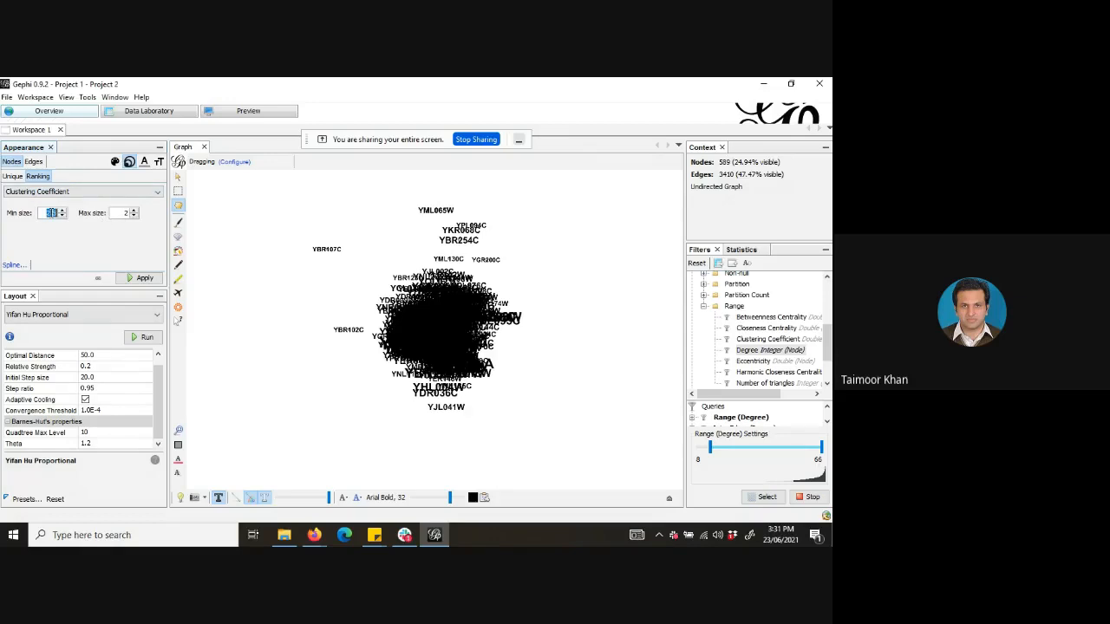
pyautogui.click(134, 279)
pyautogui.click(743, 252)
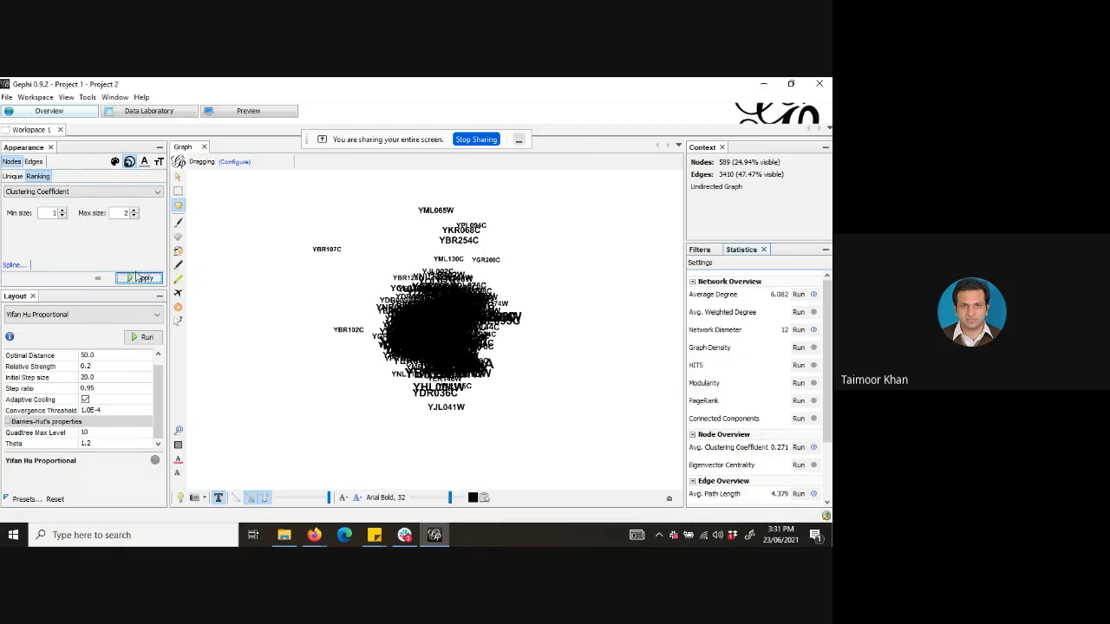
# Re-enter the Clustering Coefficient size range as 1 to 2, reapply it, and hide the node labels.
pyautogui.click(55, 213)
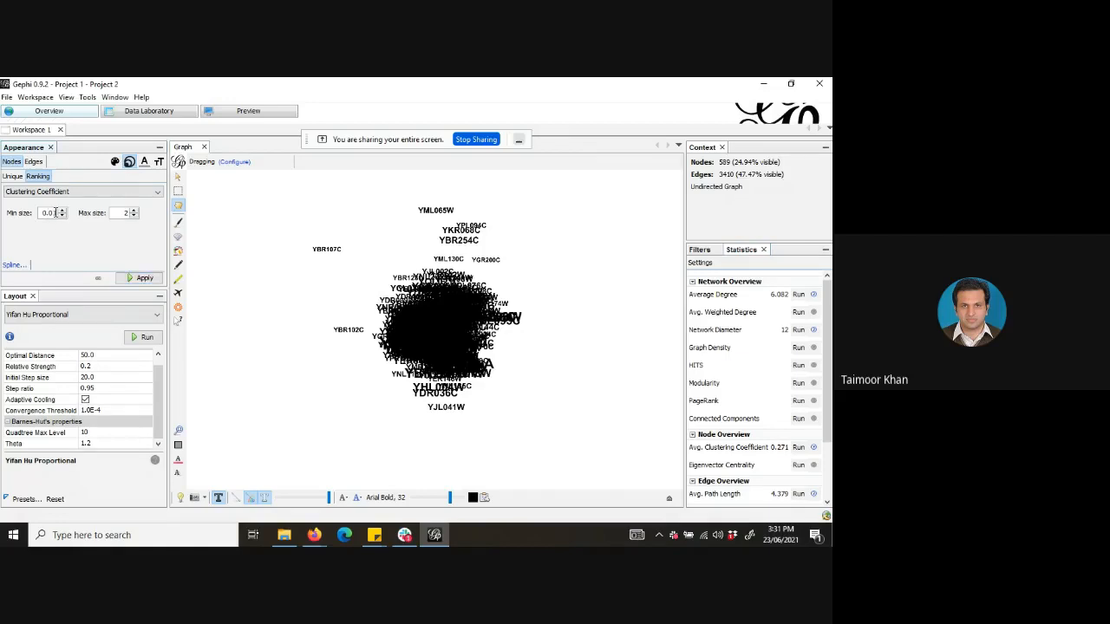
pyautogui.click(126, 213)
pyautogui.press('BackSpace')
pyautogui.press('BackSpace')
pyautogui.press('BackSpace')
pyautogui.write('2')
pyautogui.click(144, 278)
pyautogui.click(219, 498)
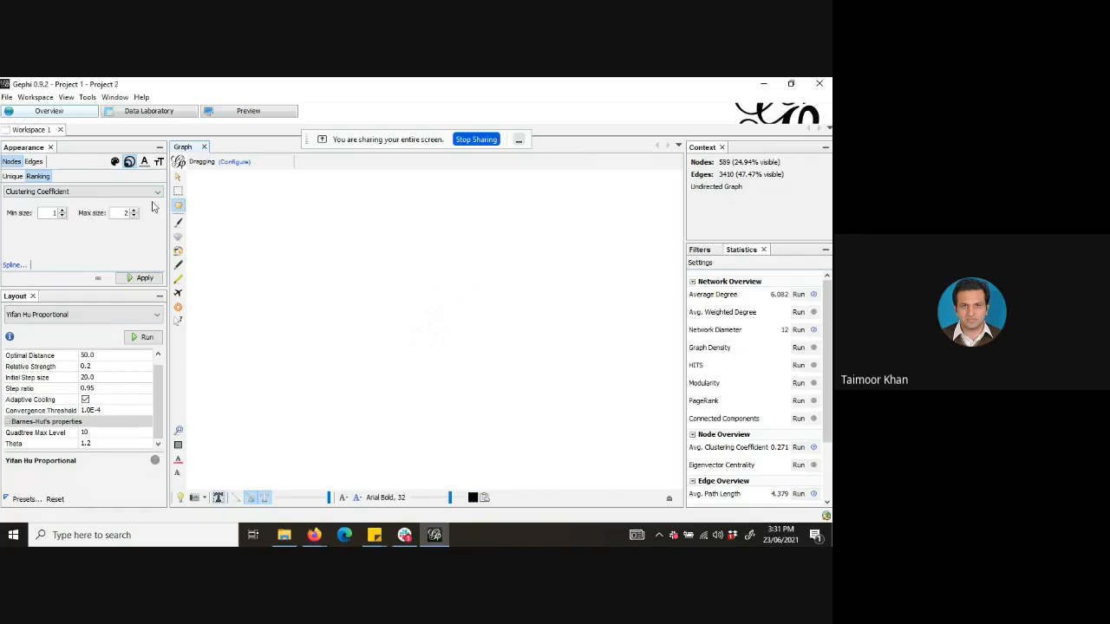
# Select Degree as the node size ranking attribute, apply the Degree partition colours to the nodes, and check the result with labels shown and hidden.
pyautogui.click(157, 191)
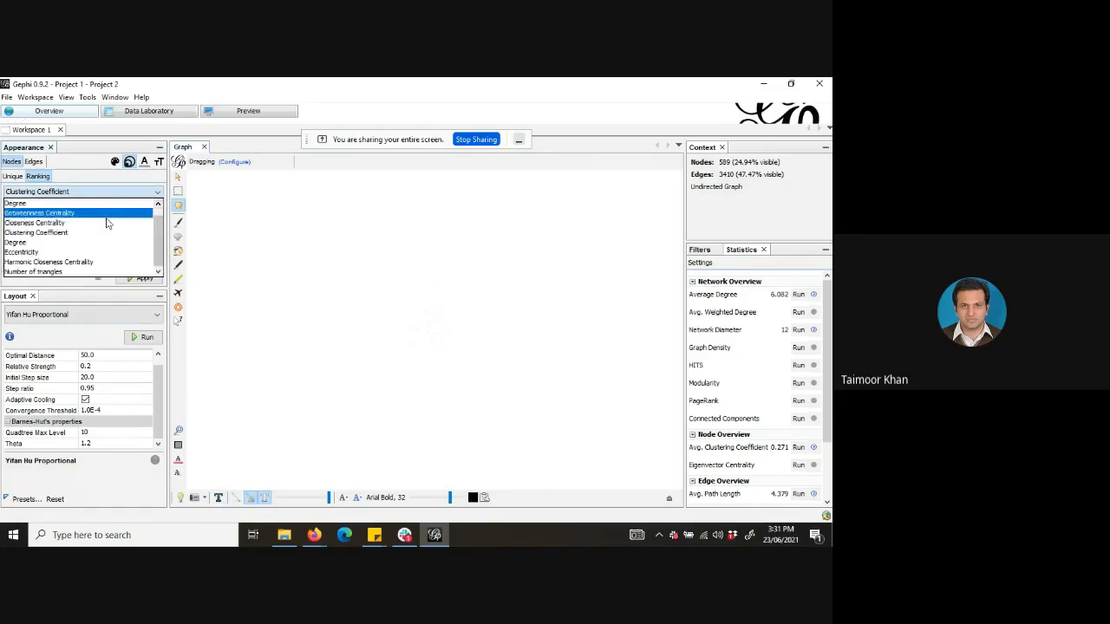
pyautogui.click(99, 203)
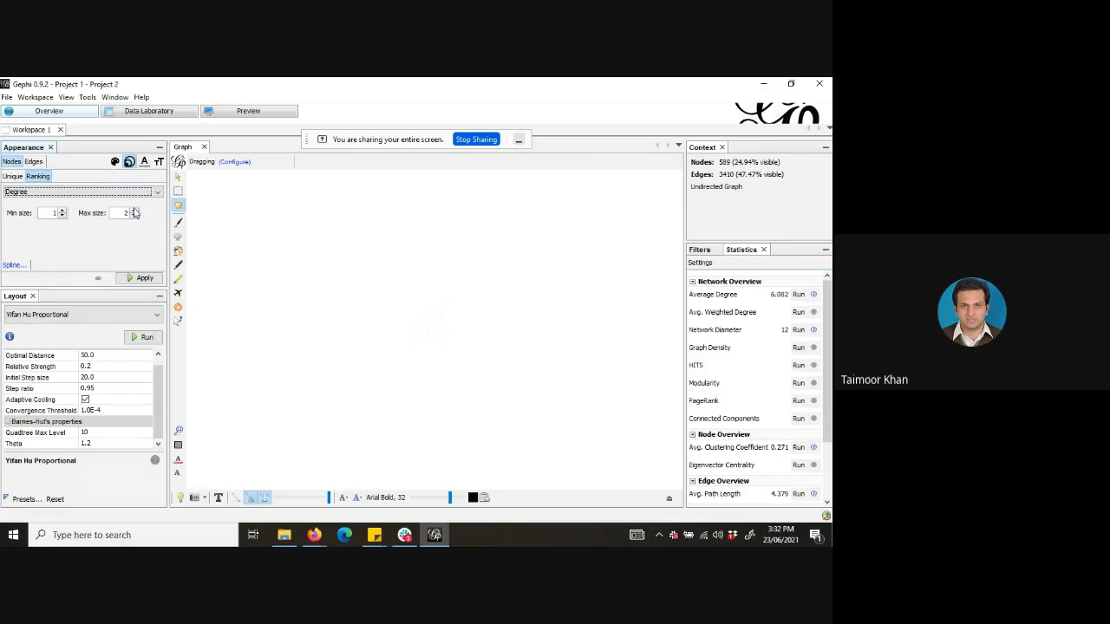
pyautogui.click(11, 178)
pyautogui.click(115, 162)
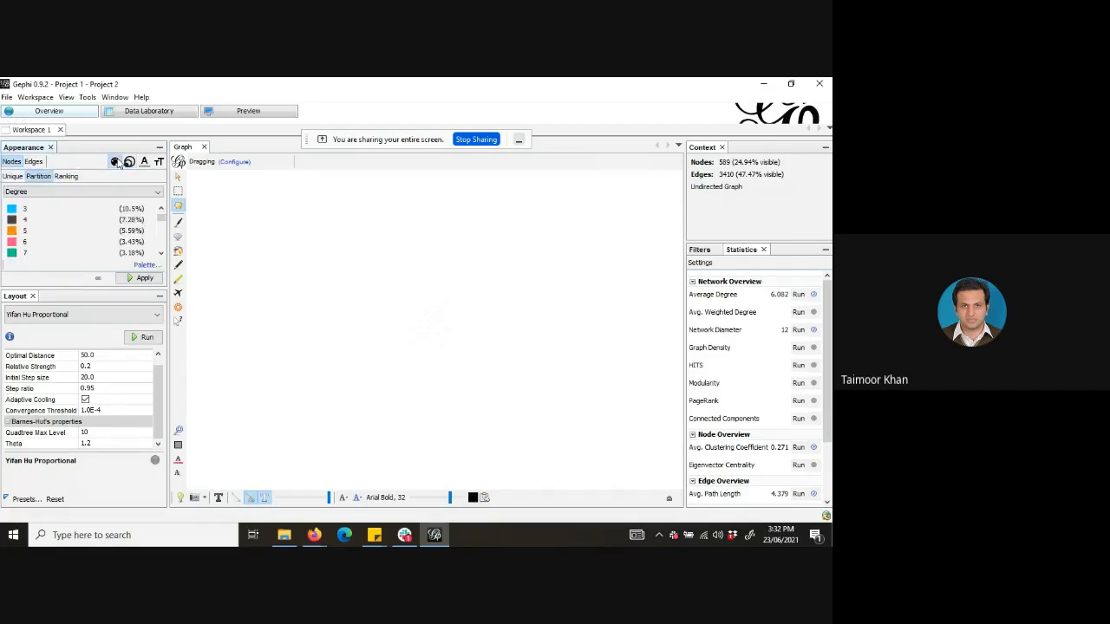
pyautogui.click(139, 278)
pyautogui.click(220, 498)
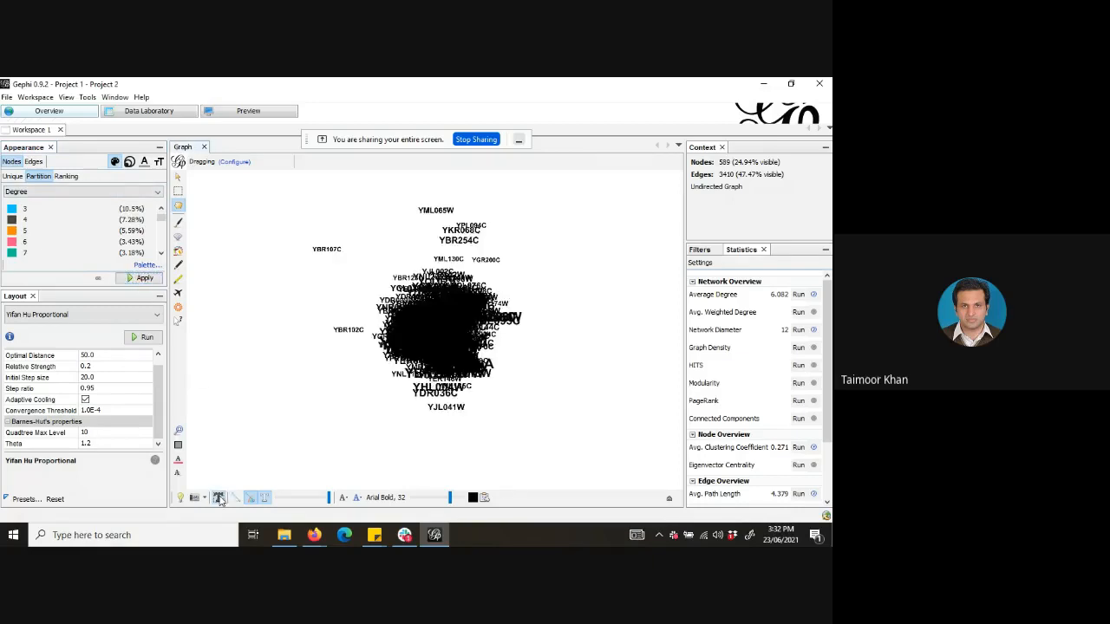
pyautogui.click(219, 497)
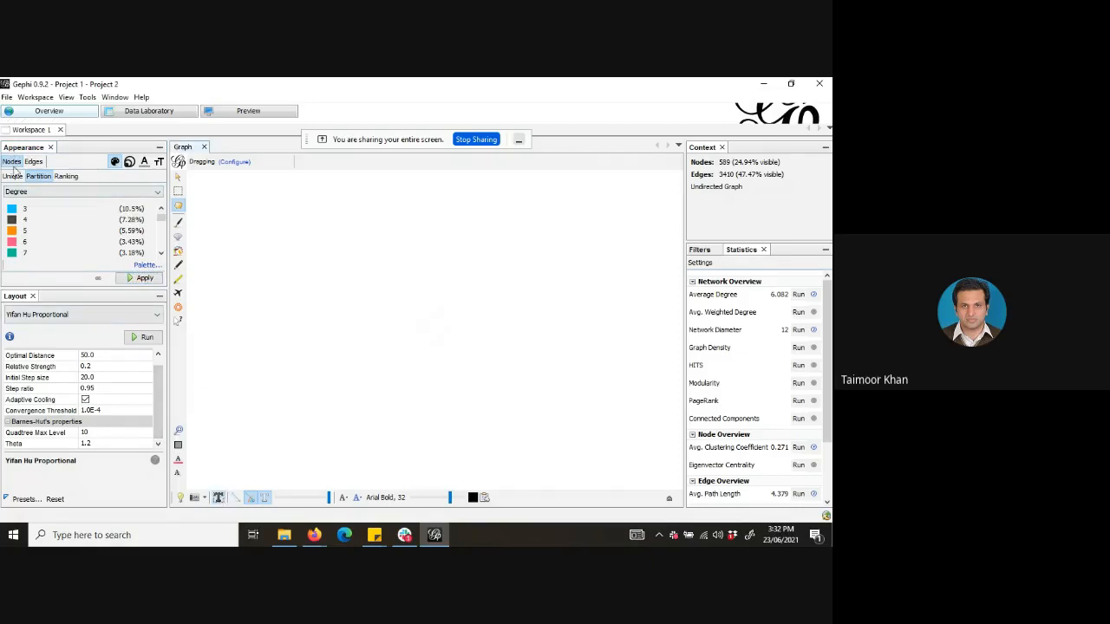
# Review the unique, partition and Weight ranking colour options for the edges.
pyautogui.click(12, 177)
pyautogui.click(33, 161)
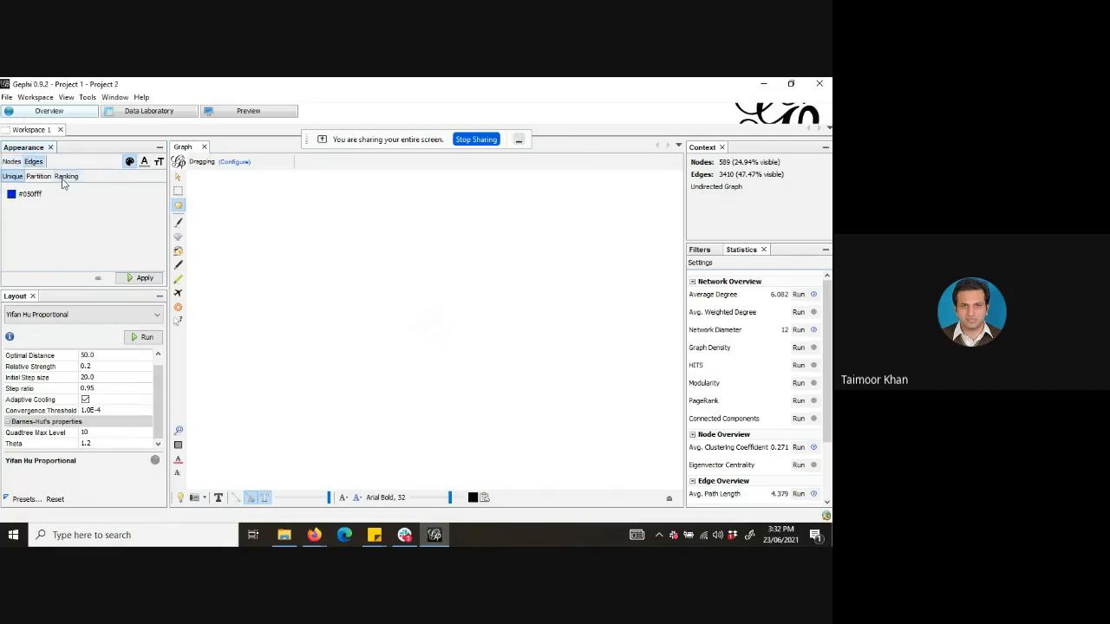
pyautogui.click(48, 177)
pyautogui.click(66, 176)
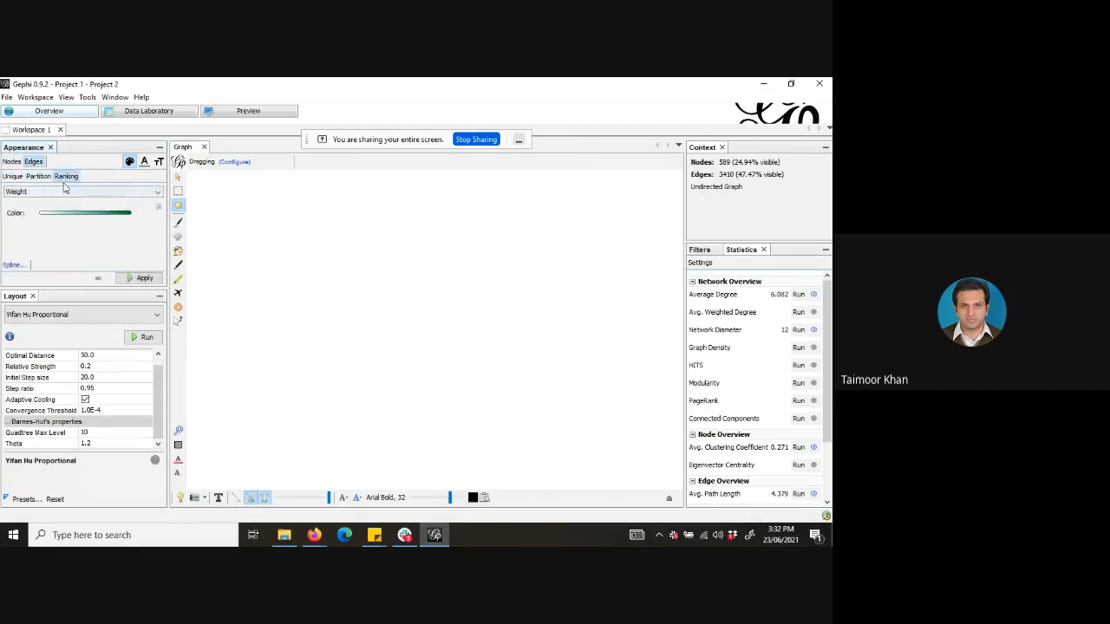
# Reapply the Degree partition colours to the nodes and select Degree as the node colour ranking attribute.
pyautogui.click(13, 162)
pyautogui.click(38, 177)
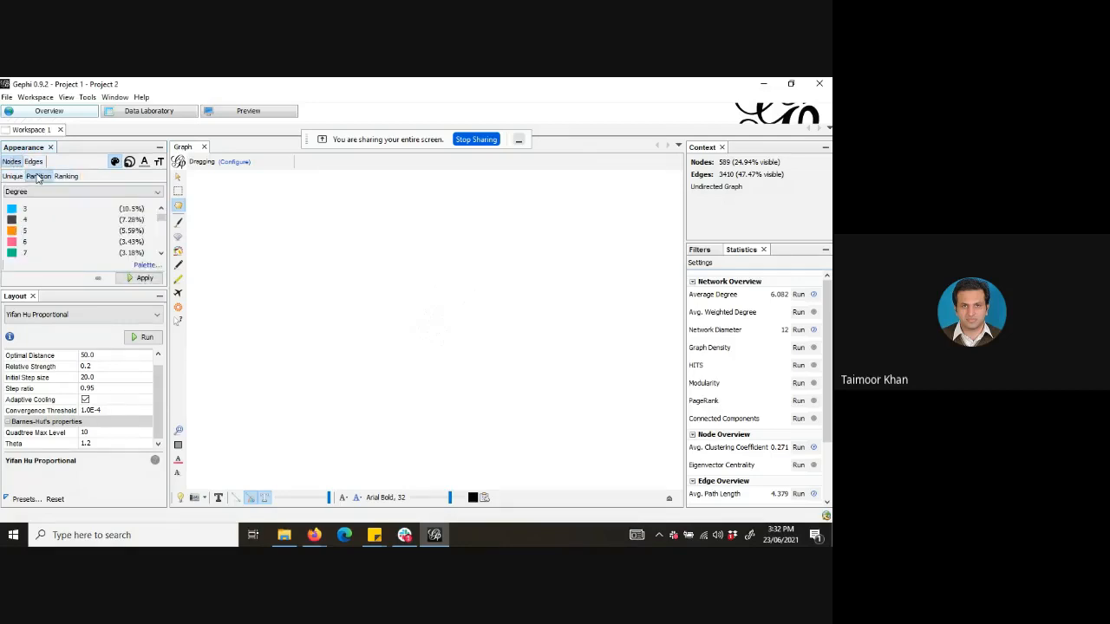
pyautogui.click(135, 282)
pyautogui.click(66, 176)
pyautogui.click(47, 193)
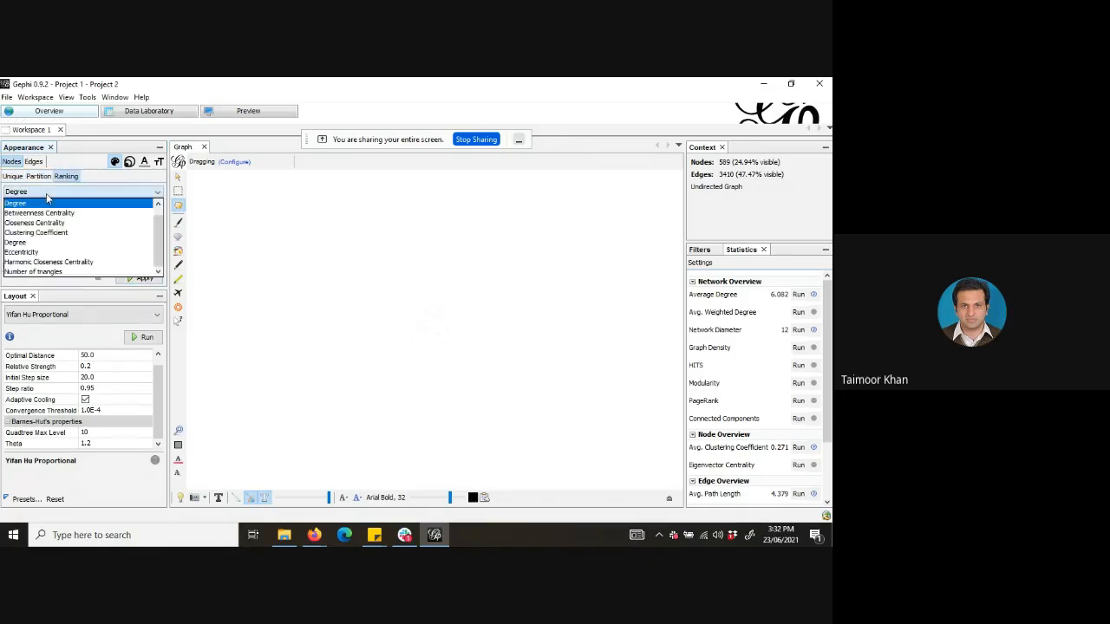
pyautogui.click(48, 204)
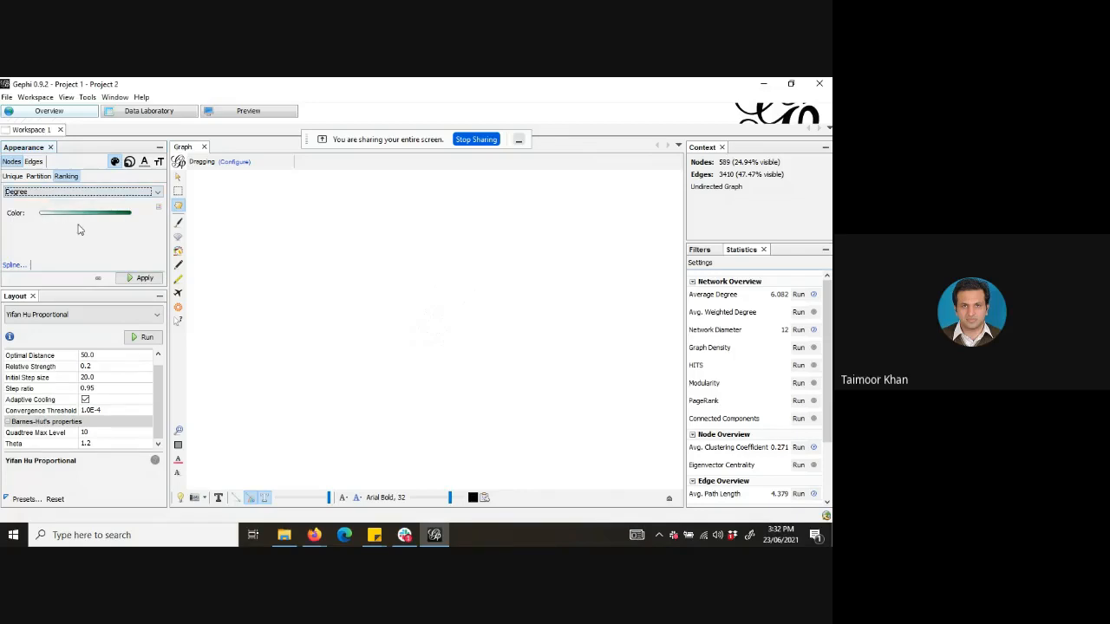
# Apply the Degree ranking to the node sizes with a minimum size of 1 and a maximum size of 66.
pyautogui.click(130, 163)
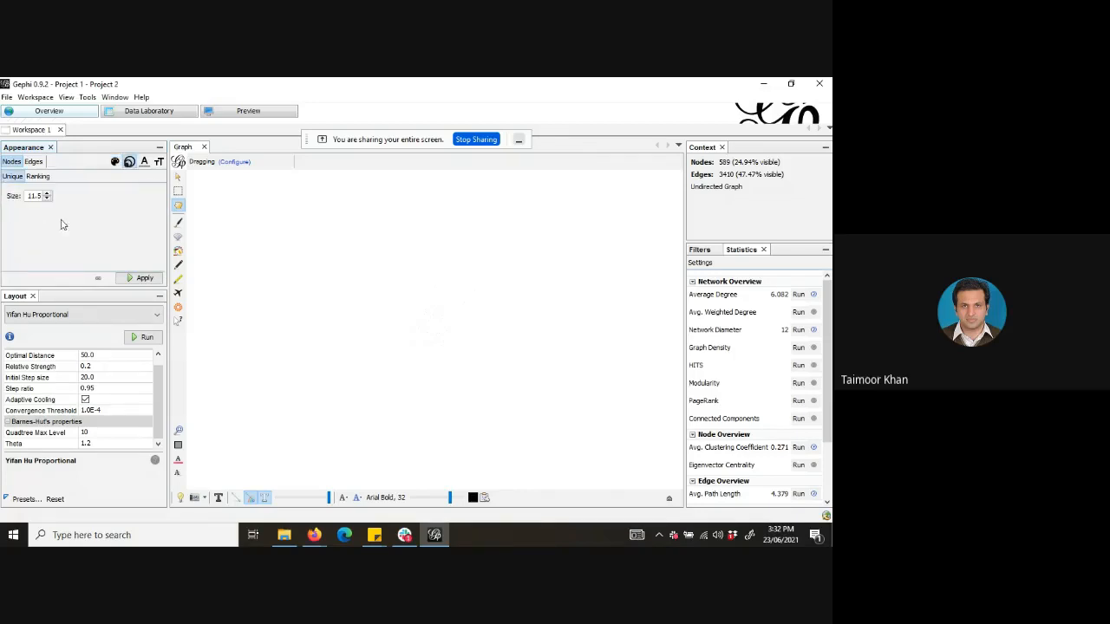
pyautogui.doubleClick(41, 195)
pyautogui.click(39, 176)
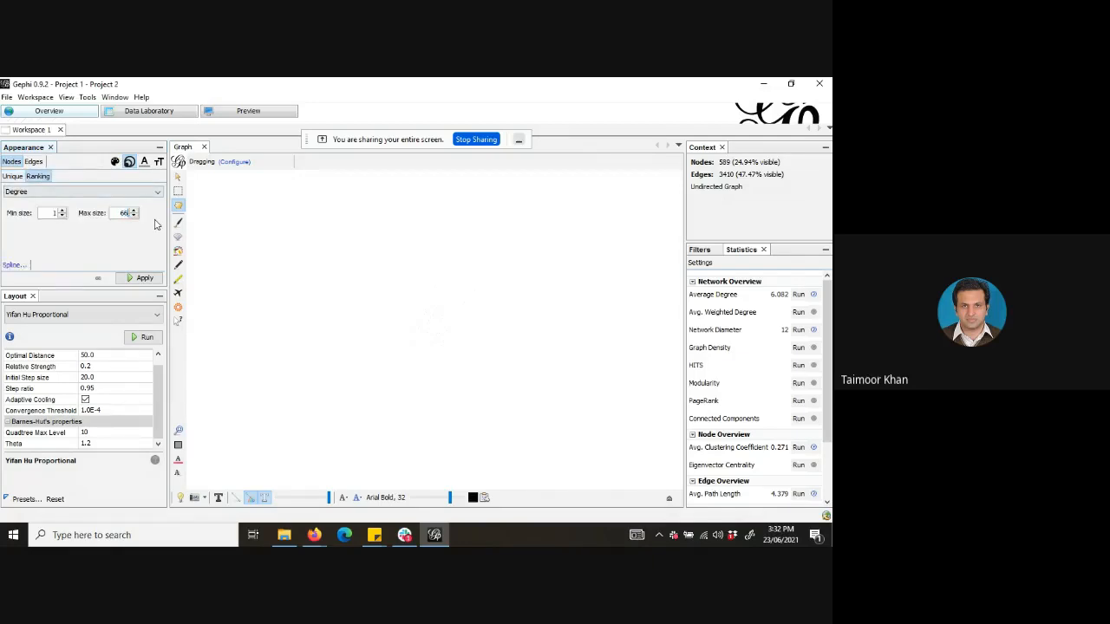
pyautogui.click(144, 278)
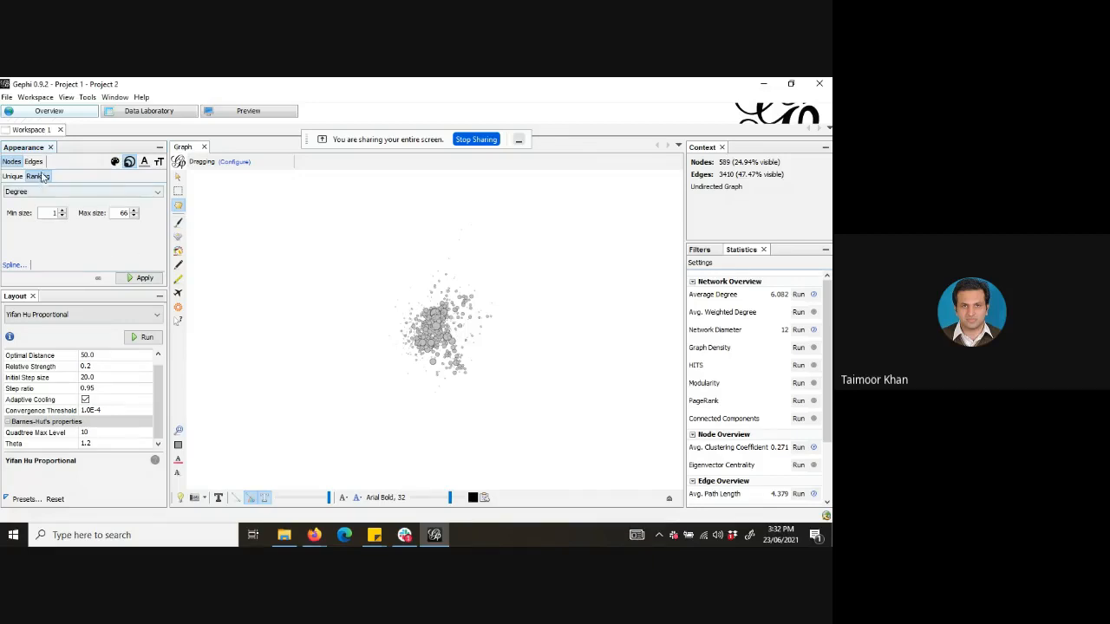
# Return to the node colour settings and the filter settings, and show the graph's edges.
pyautogui.click(115, 162)
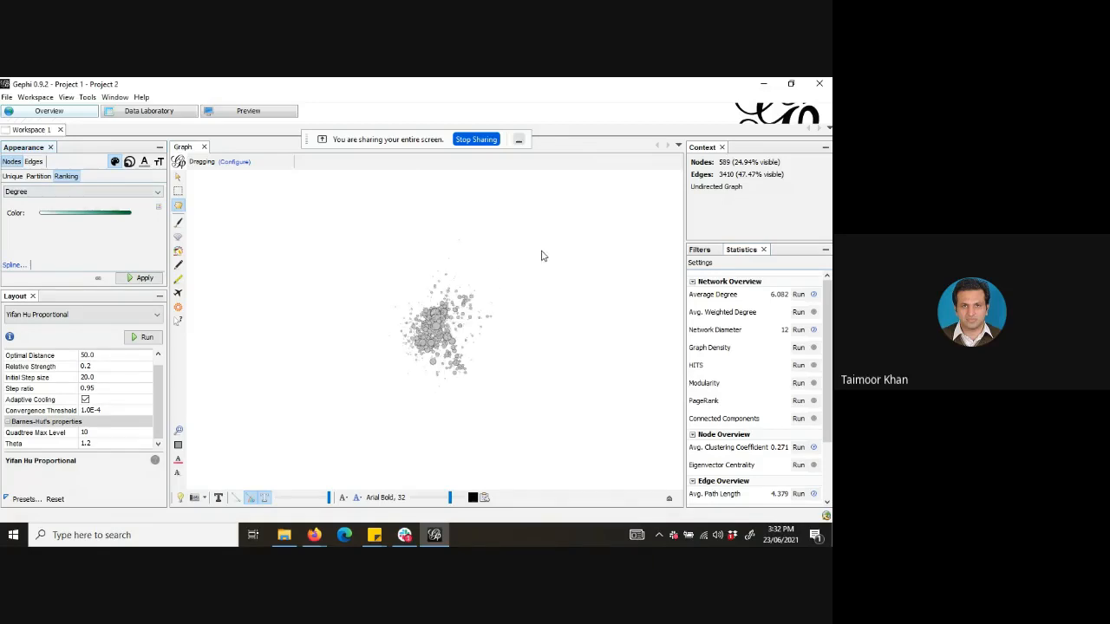
pyautogui.click(709, 251)
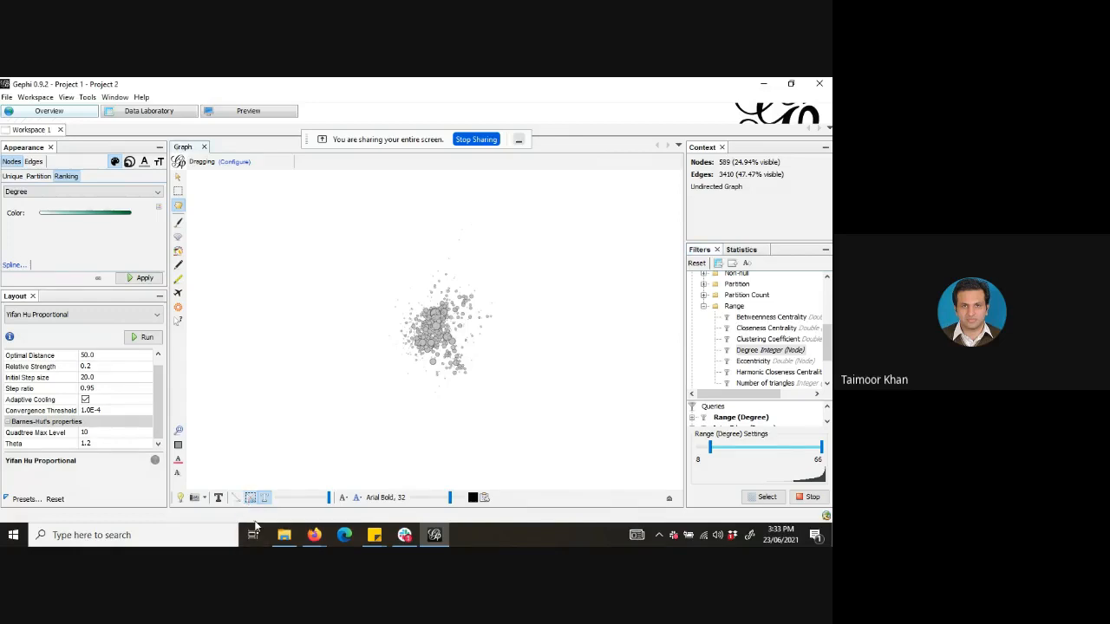
pyautogui.click(236, 497)
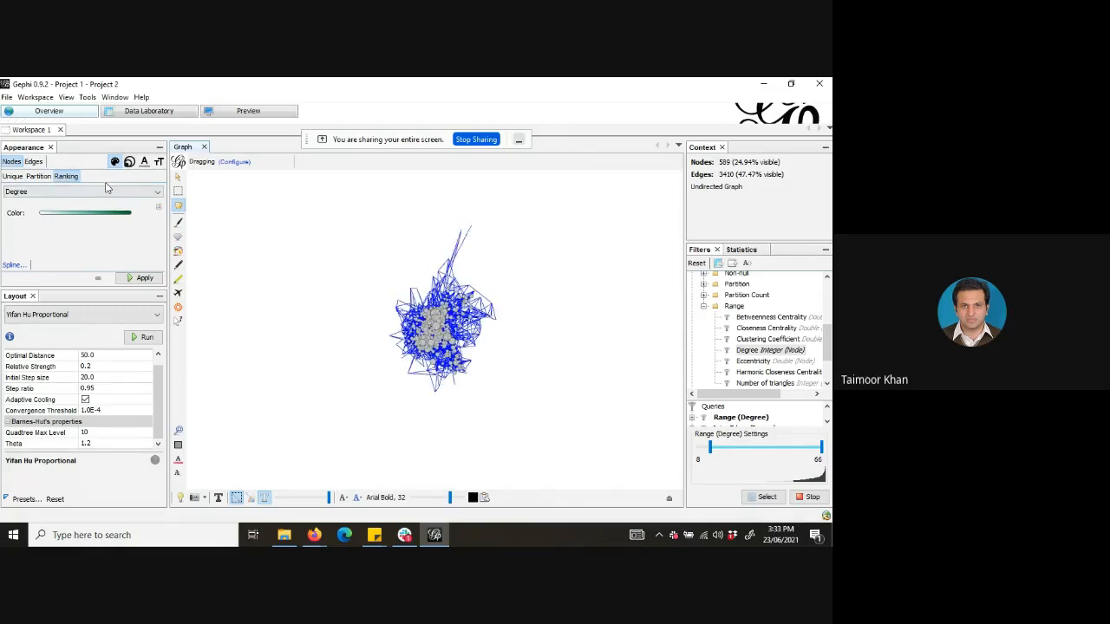
# Apply the Degree partition colours to the nodes, followed by the Closeness Centrality partition colours.
pyautogui.click(33, 178)
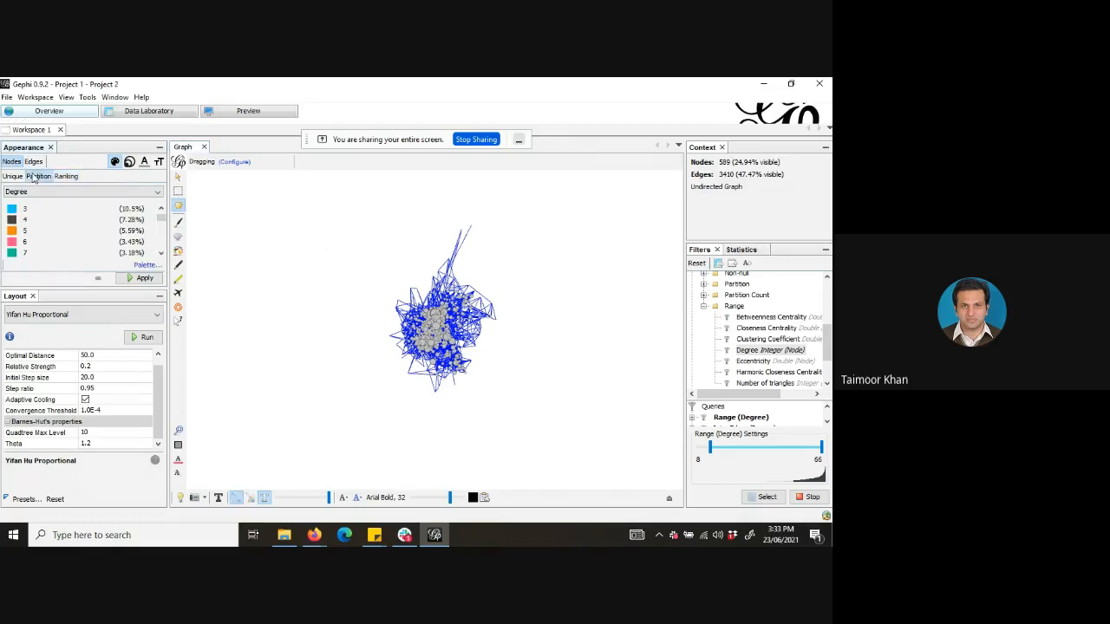
pyautogui.click(143, 279)
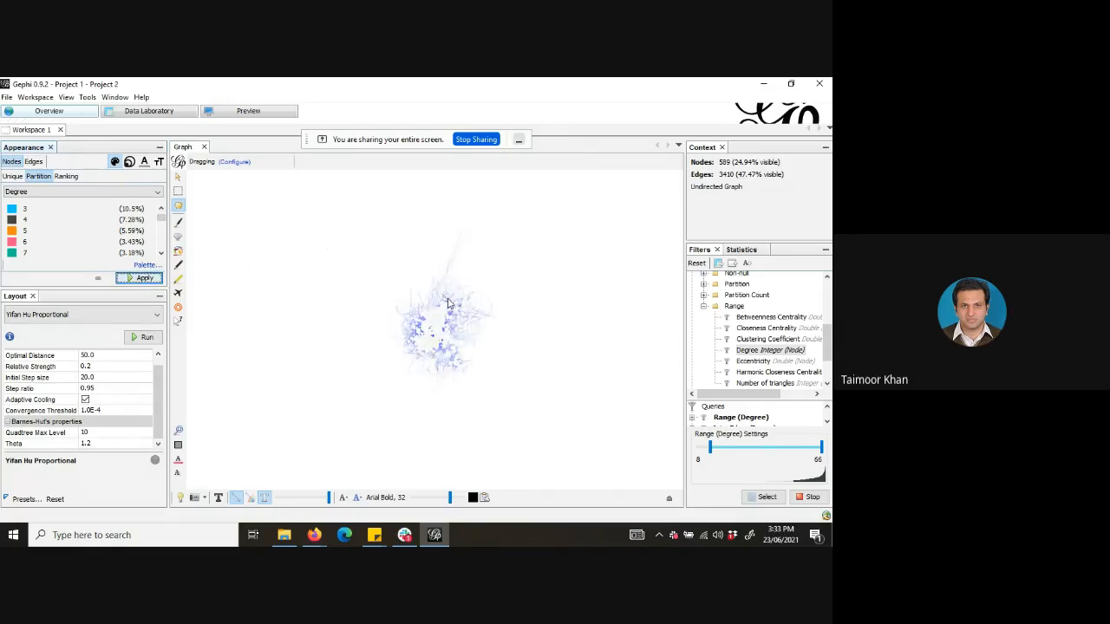
pyautogui.click(140, 193)
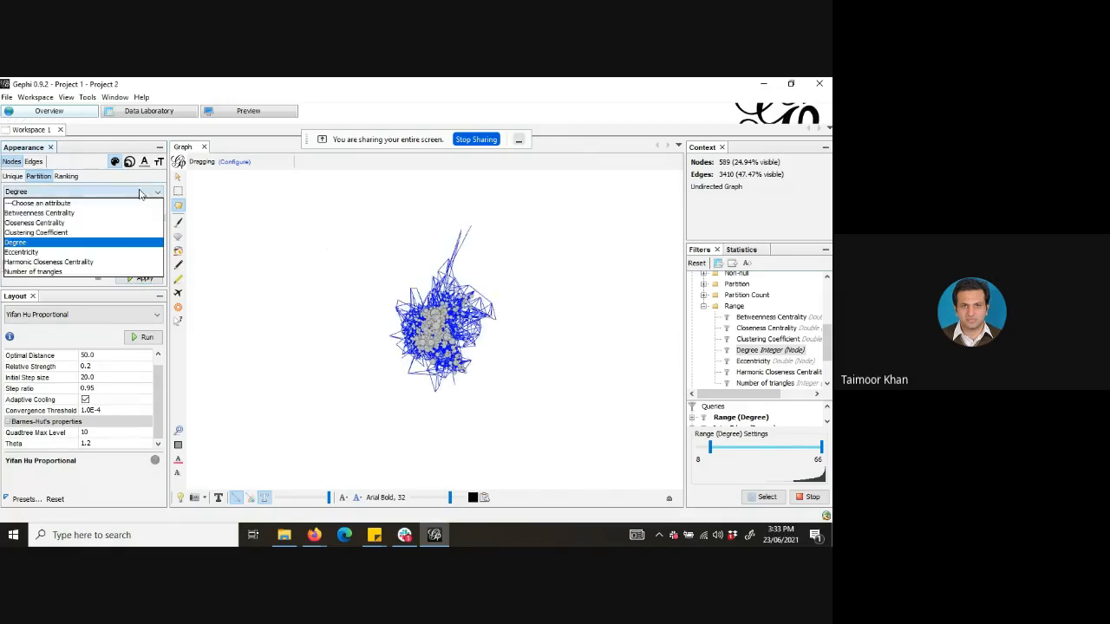
pyautogui.click(100, 224)
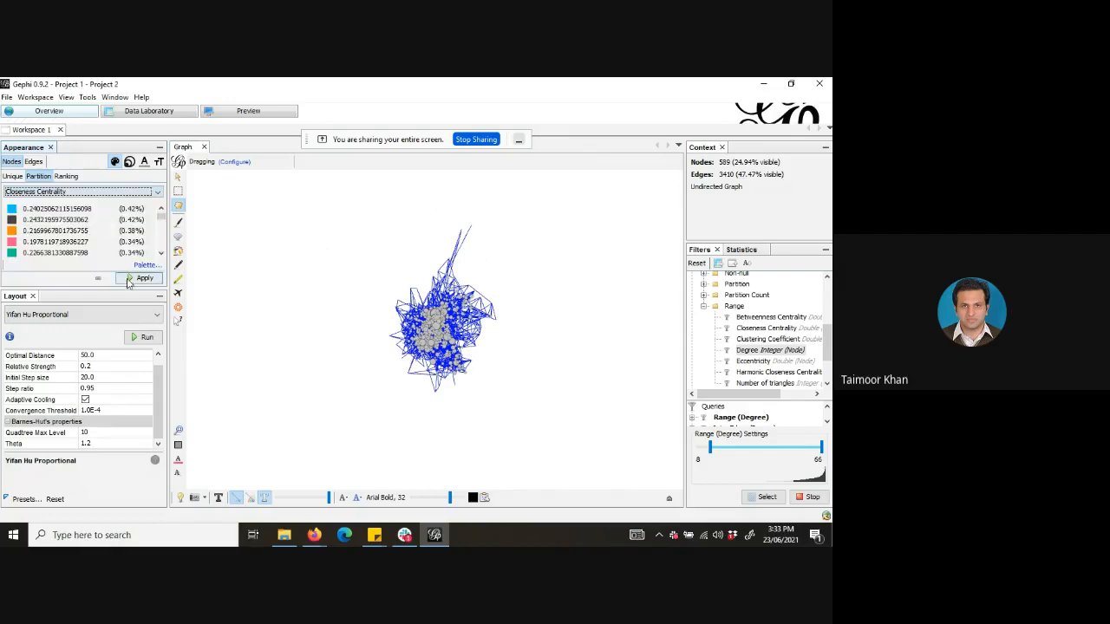
pyautogui.click(138, 279)
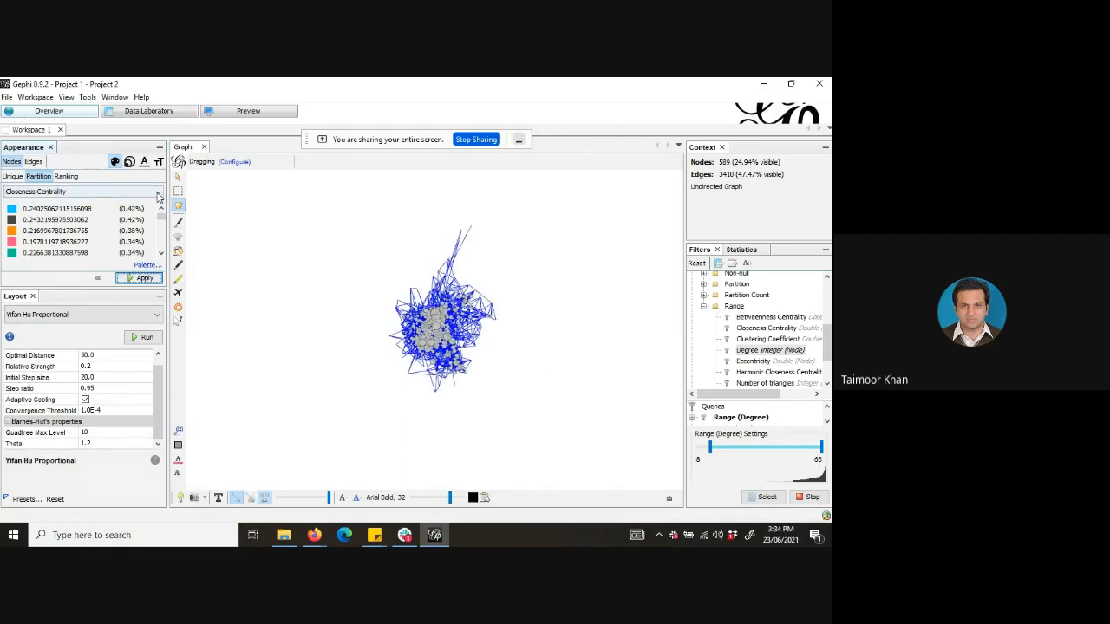
# Reapply the Degree partition colours to the nodes with the degree 6 group in blue, and turn on automatic application.
pyautogui.click(158, 192)
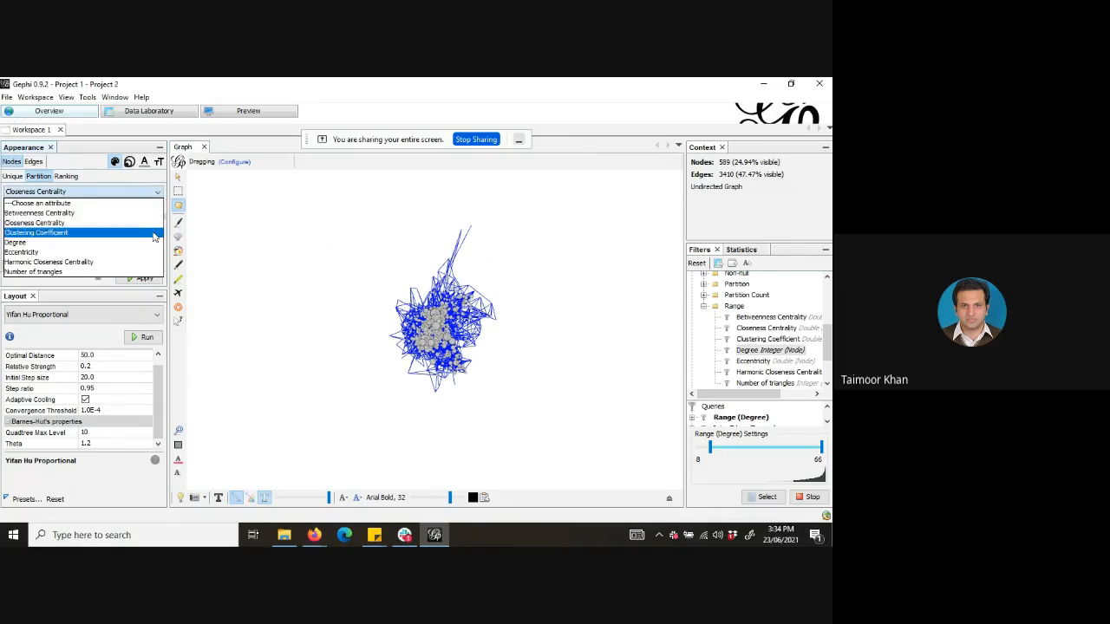
pyautogui.click(123, 242)
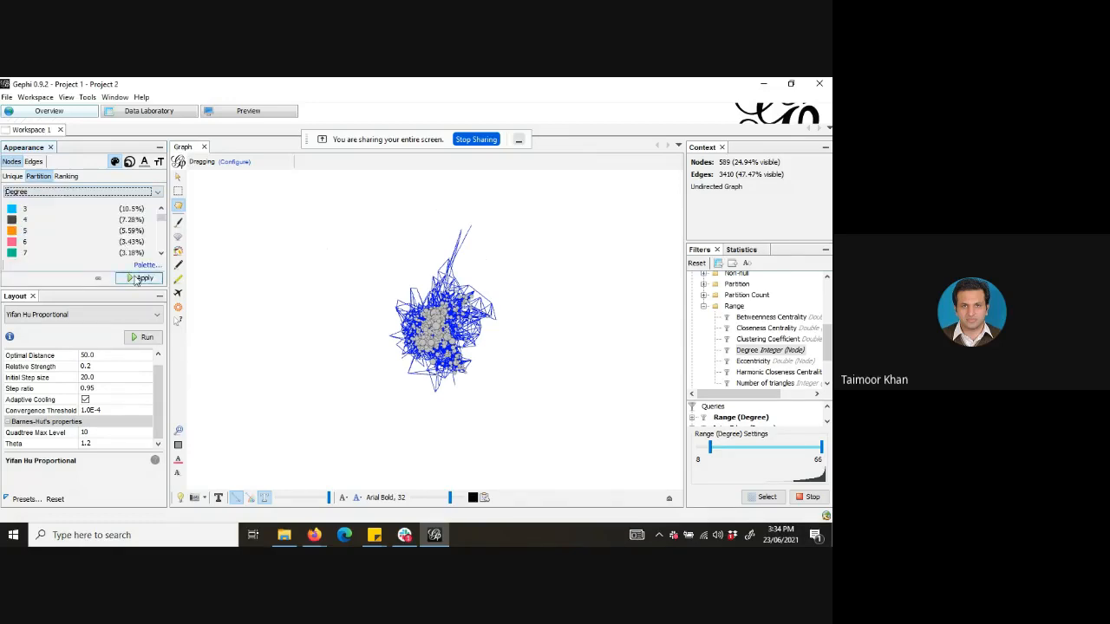
pyautogui.click(139, 278)
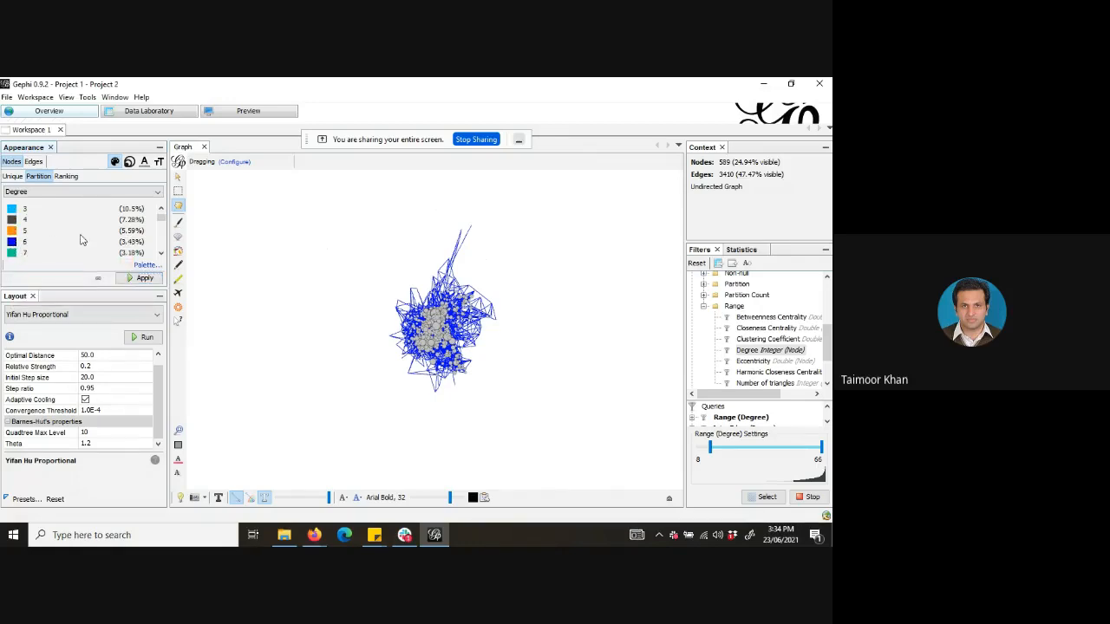
pyautogui.moveTo(161, 217); pyautogui.dragTo(159, 257)
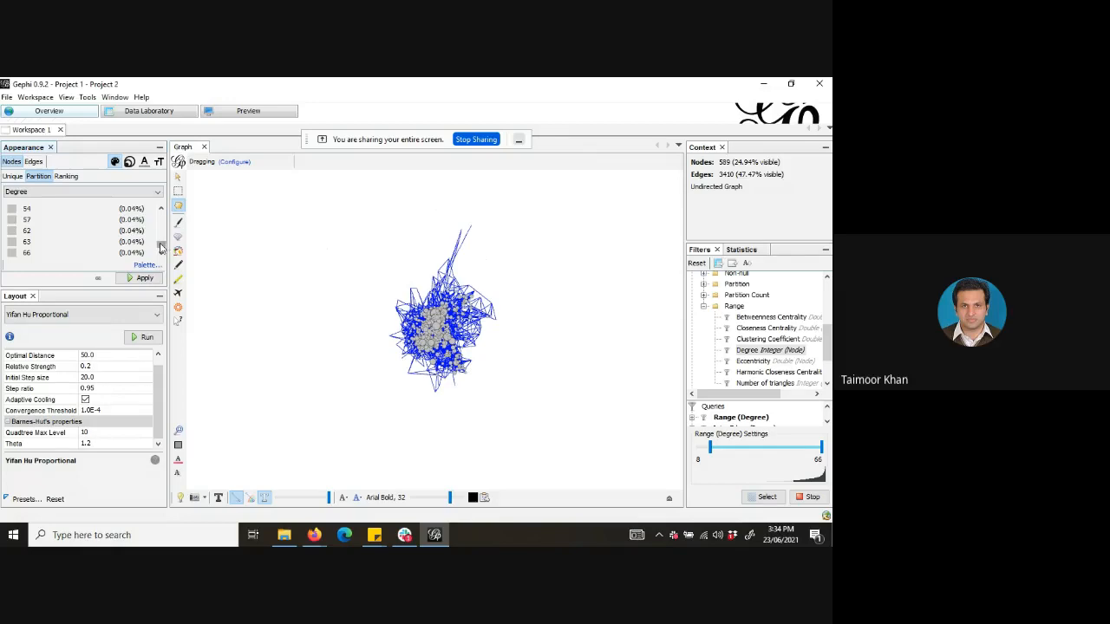
pyautogui.moveTo(160, 248); pyautogui.dragTo(159, 233)
pyautogui.moveTo(161, 241); pyautogui.dragTo(161, 223)
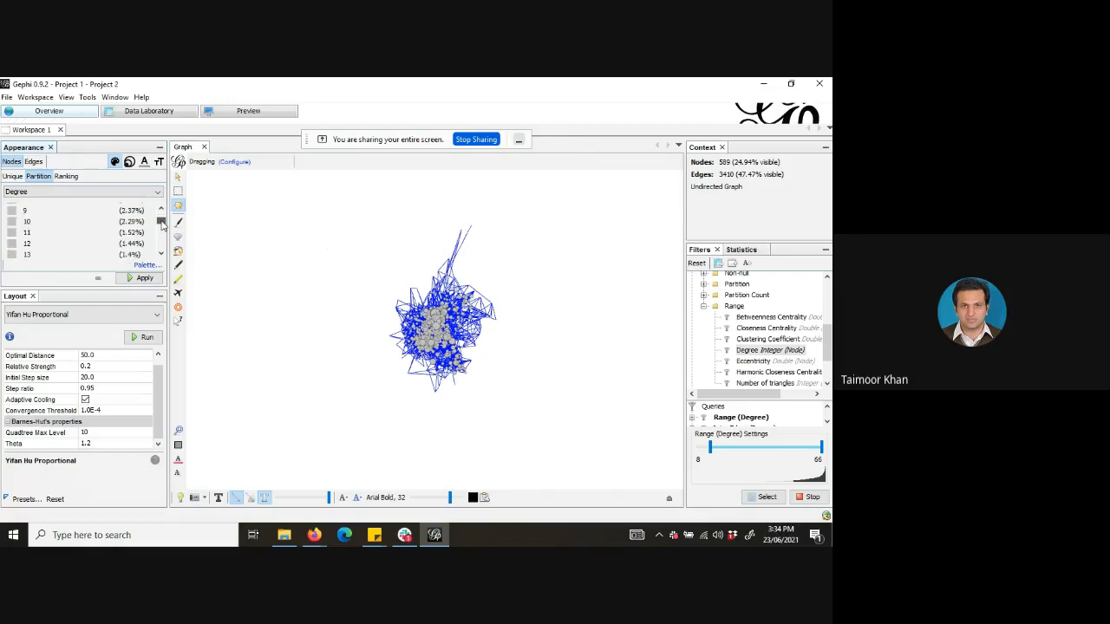
pyautogui.click(98, 280)
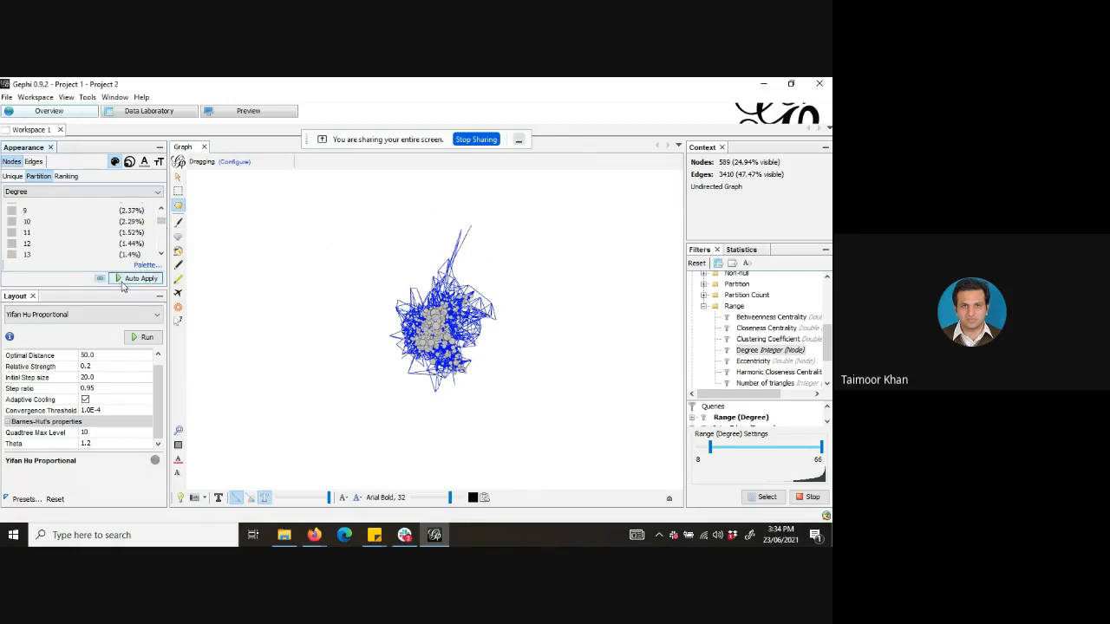
pyautogui.click(139, 278)
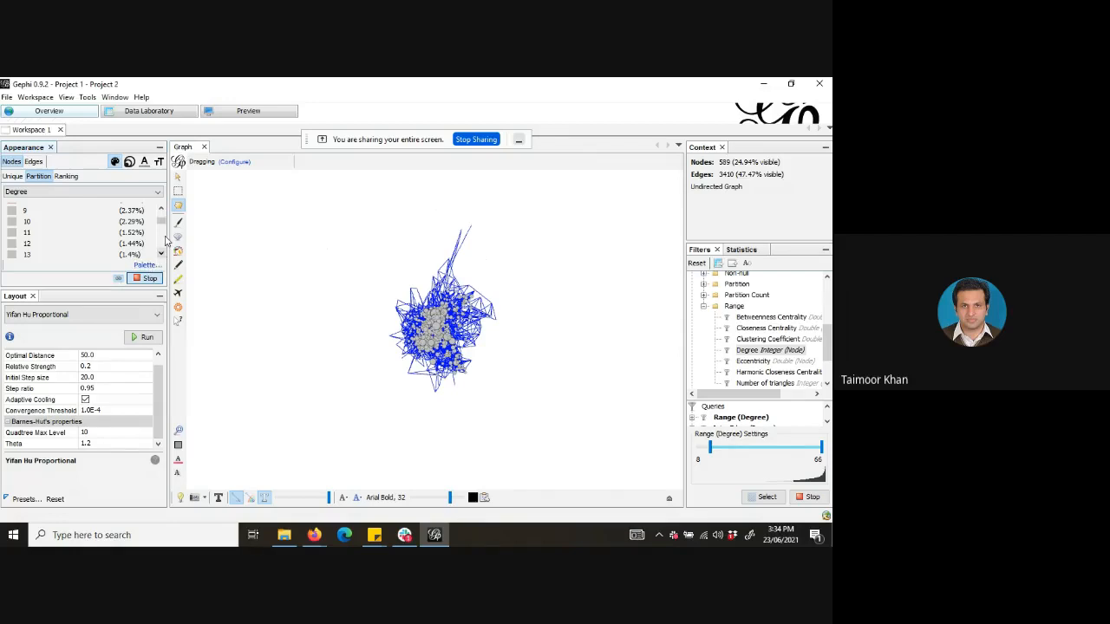
# Review the unique and Degree ranking colour options for the nodes and return to the Degree partition.
pyautogui.click(142, 193)
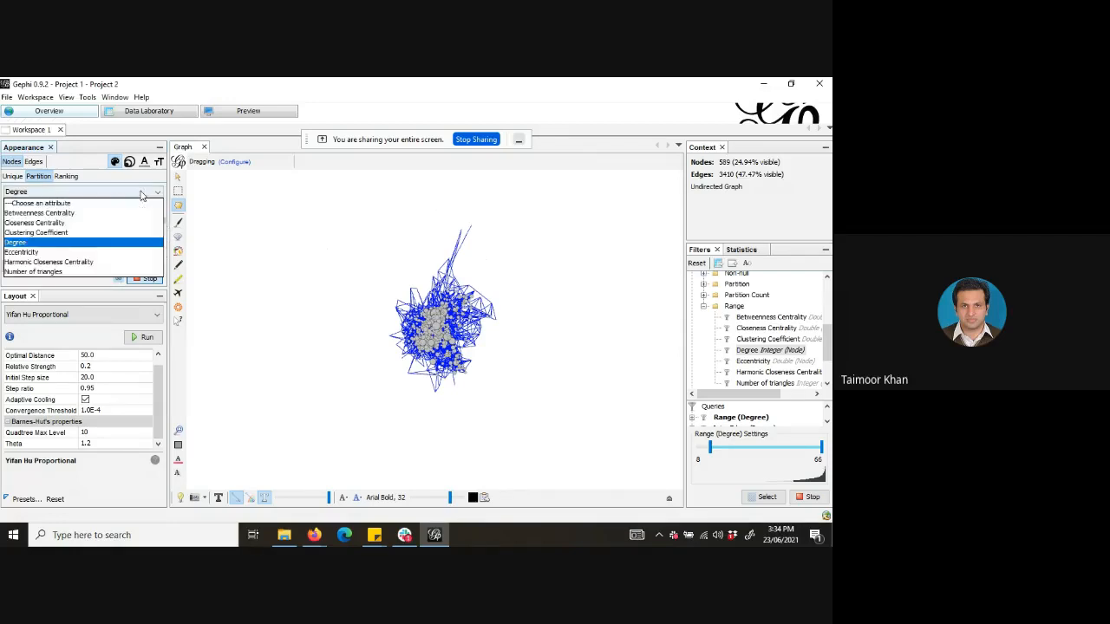
pyautogui.click(14, 182)
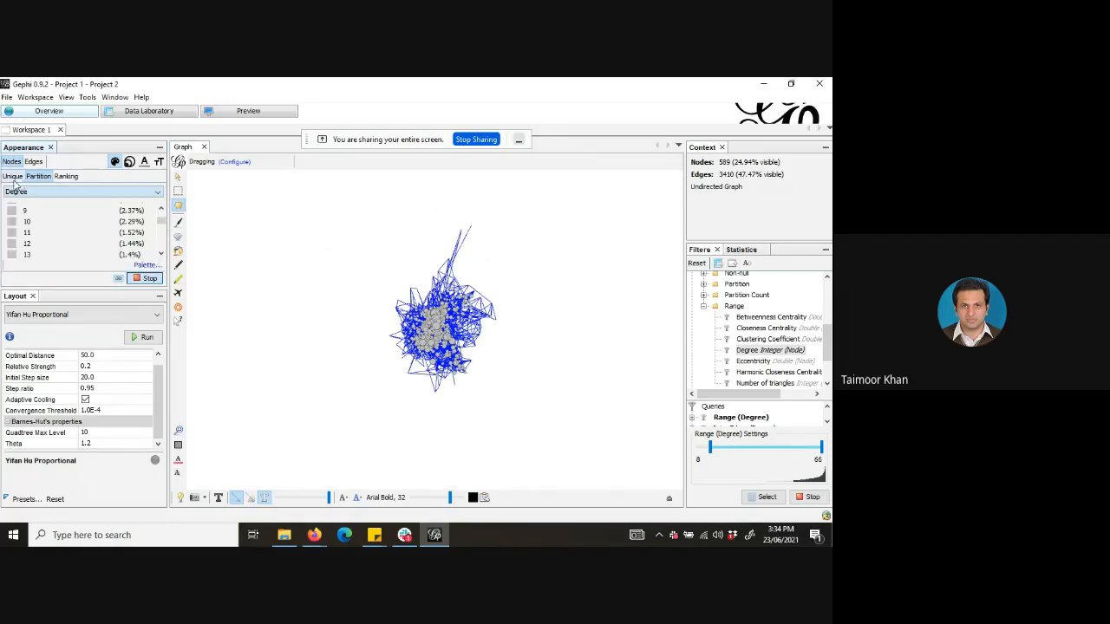
pyautogui.click(17, 177)
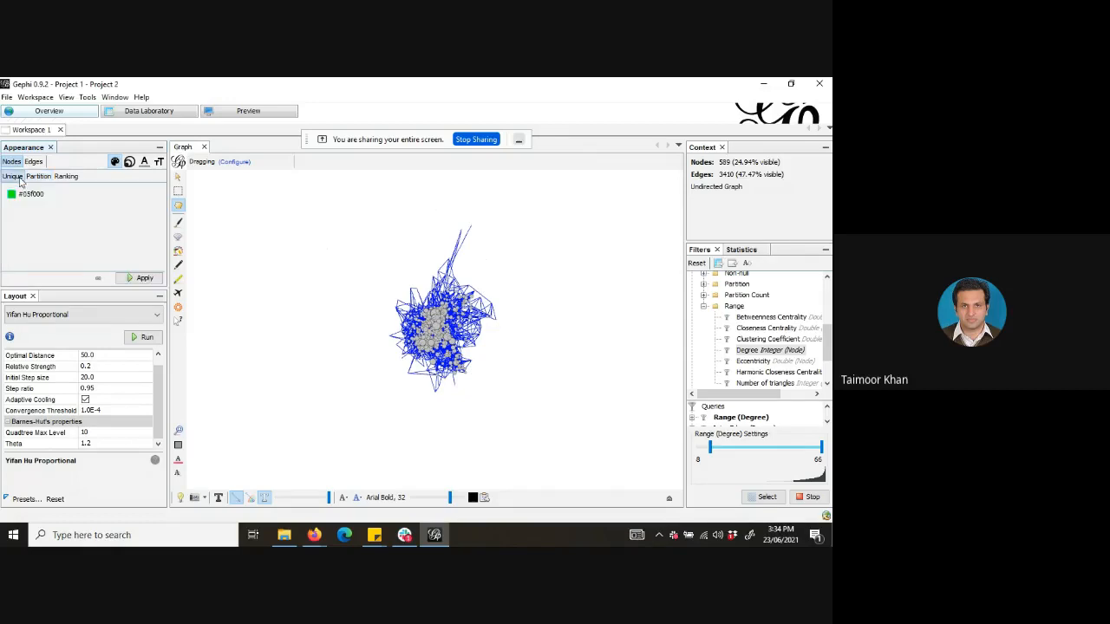
pyautogui.click(66, 176)
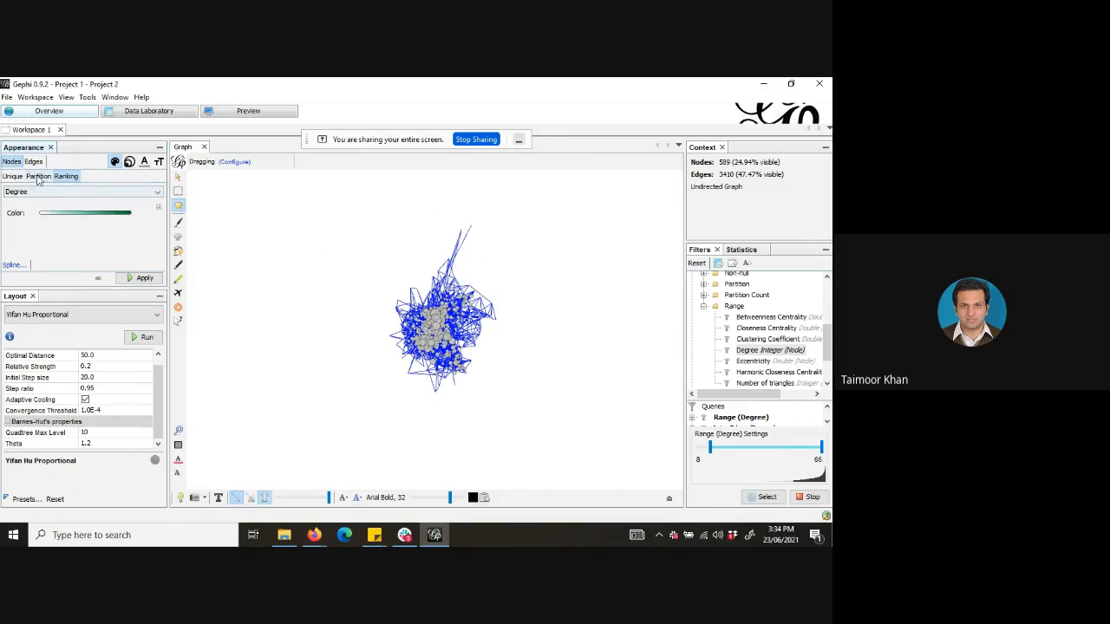
pyautogui.click(38, 177)
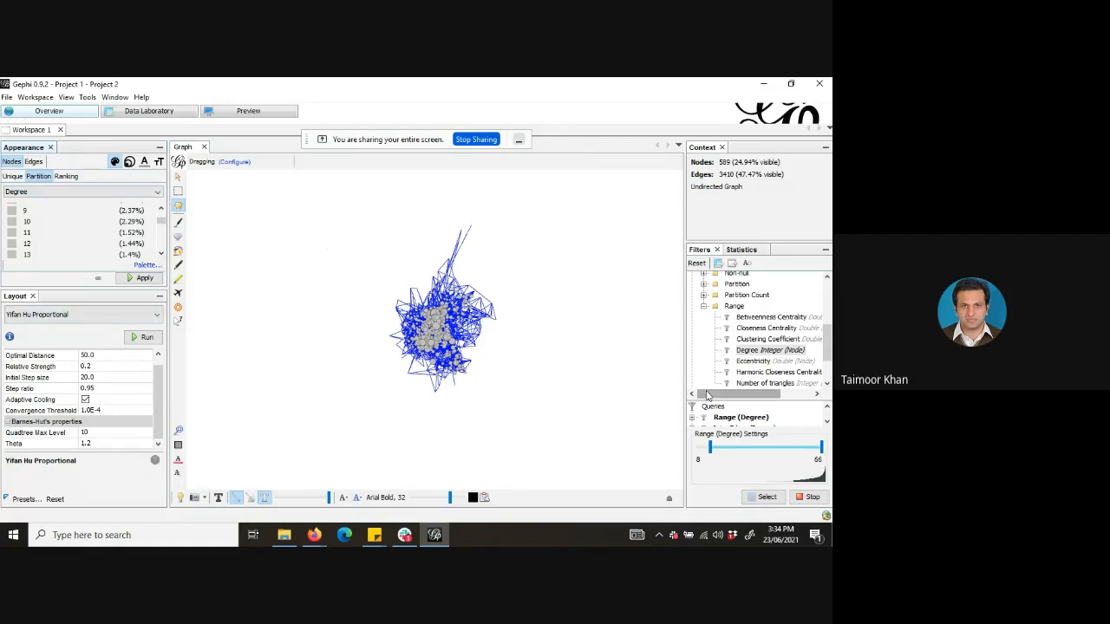
# Set the Degree range filter's upper limit to 55, and review the Betweenness Centrality and Degree partition options for the nodes.
pyautogui.moveTo(822, 448); pyautogui.dragTo(801, 449)
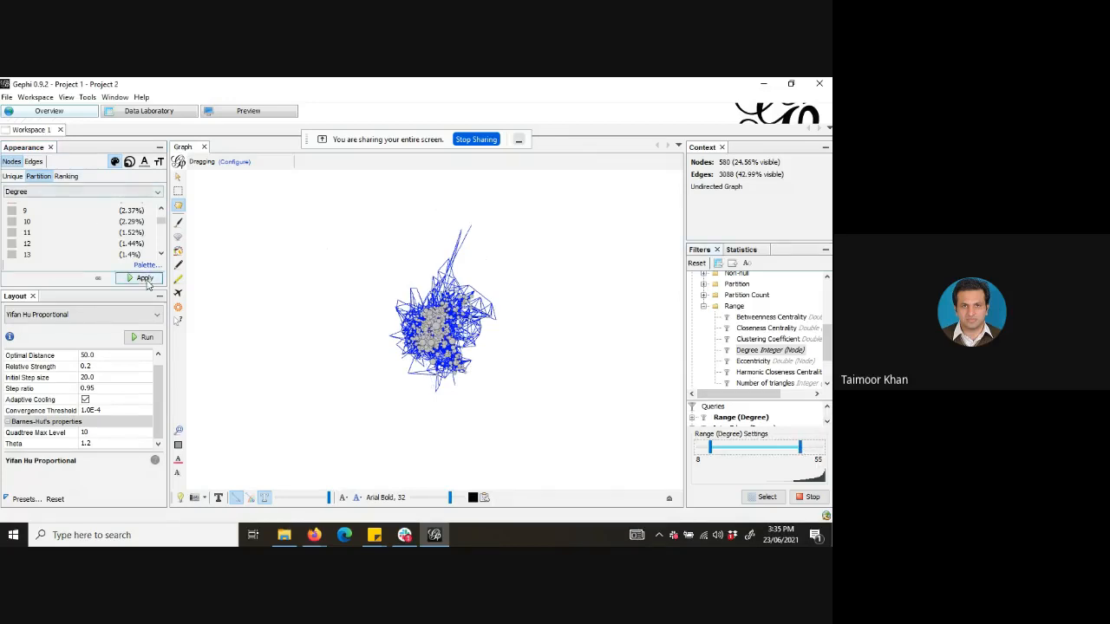
pyautogui.click(101, 192)
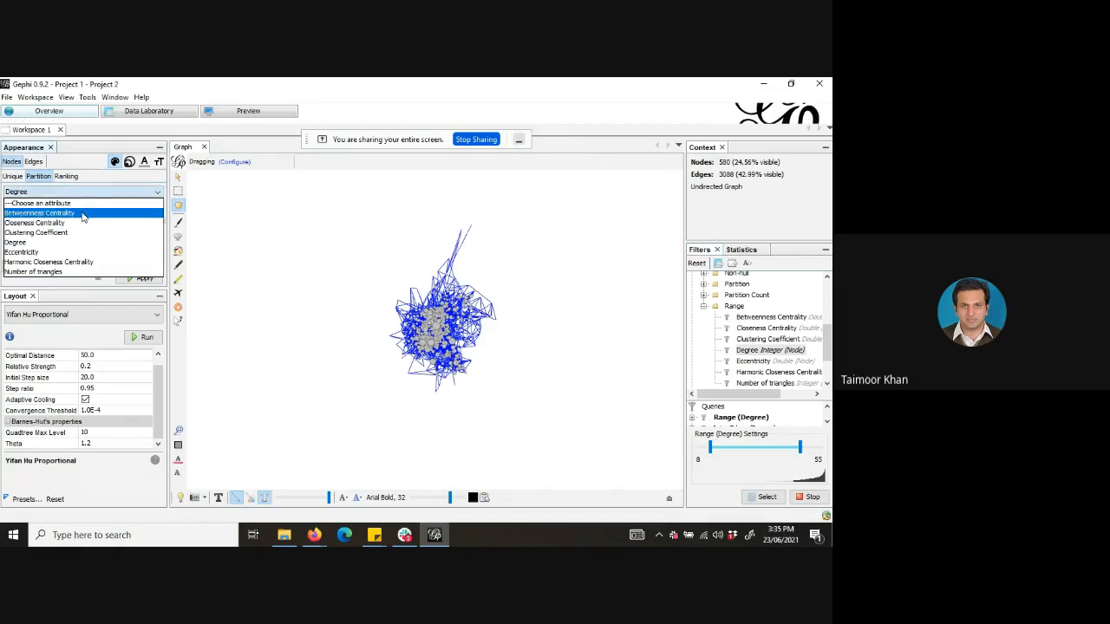
pyautogui.click(85, 214)
pyautogui.click(76, 192)
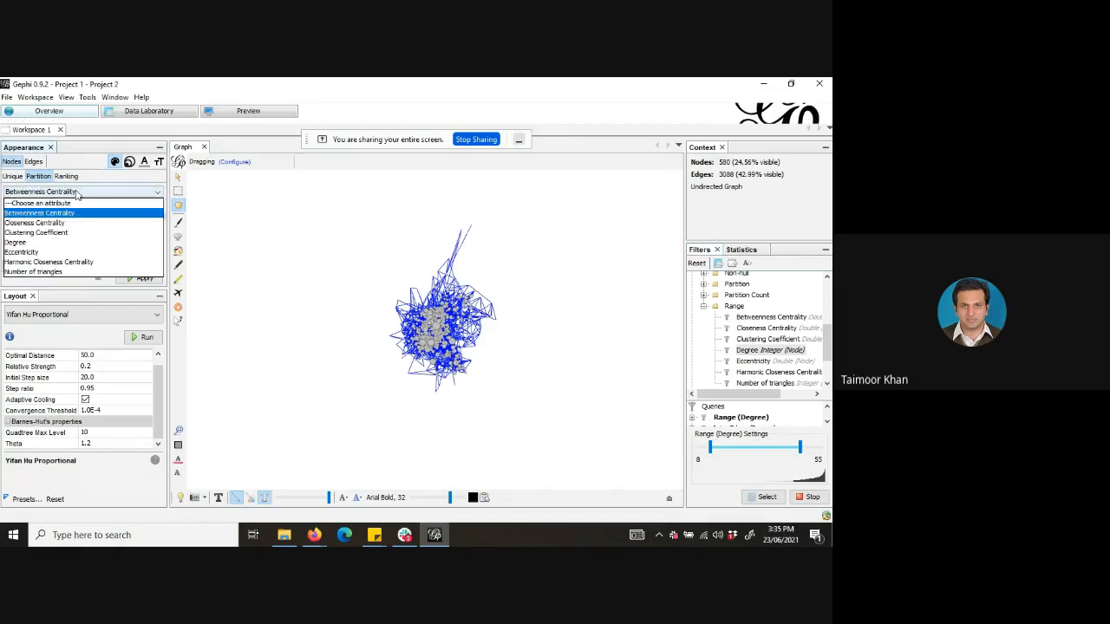
pyautogui.click(73, 243)
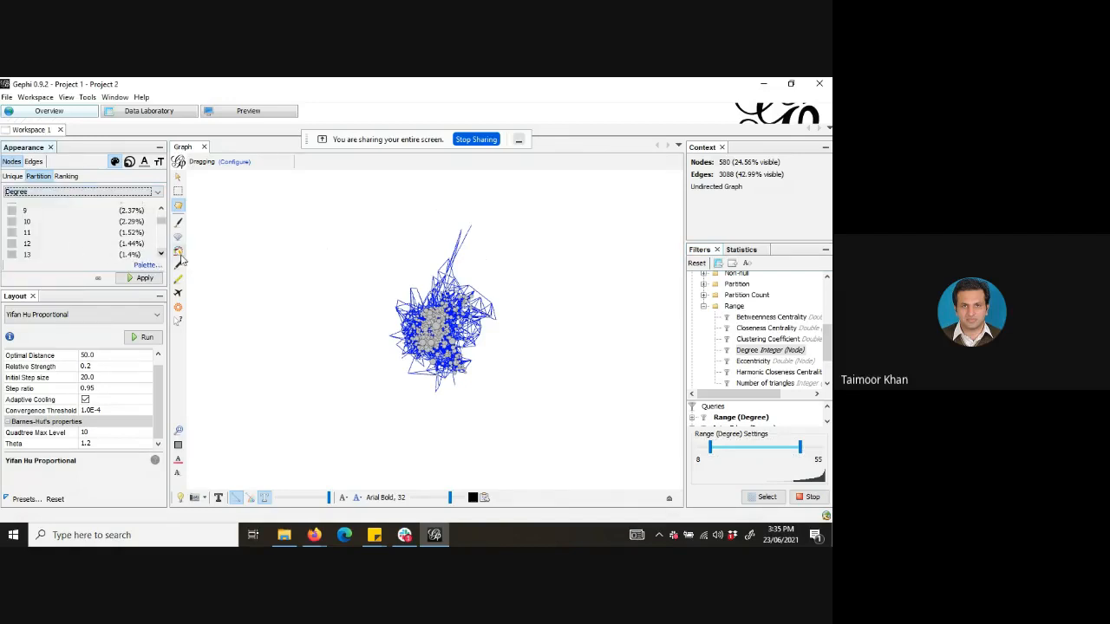
pyautogui.moveTo(161, 222); pyautogui.dragTo(165, 266)
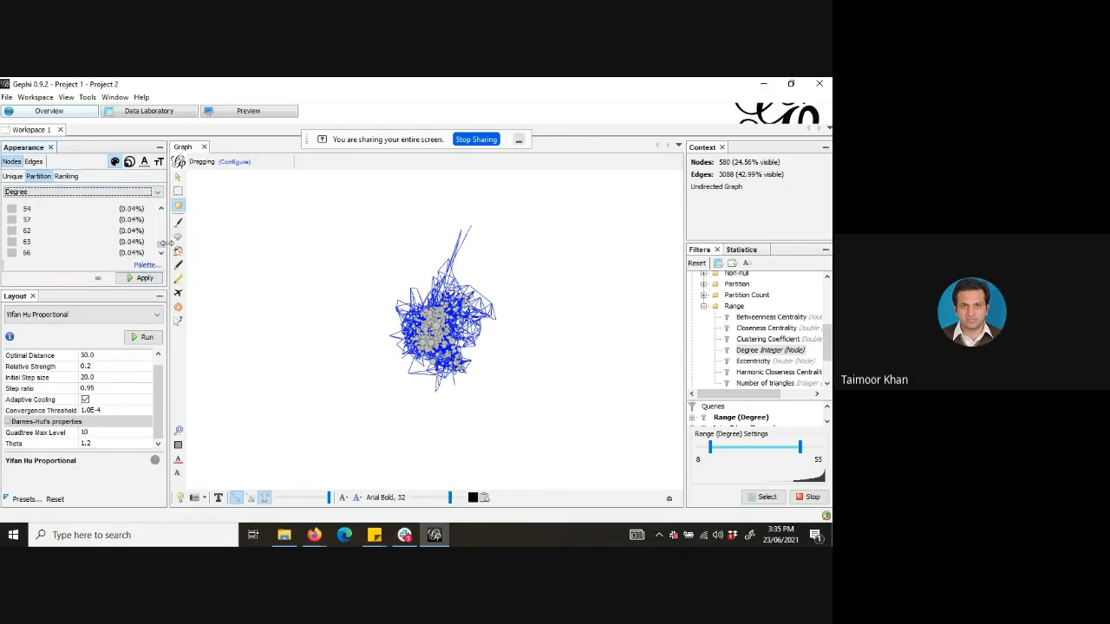
pyautogui.moveTo(162, 248); pyautogui.dragTo(161, 210)
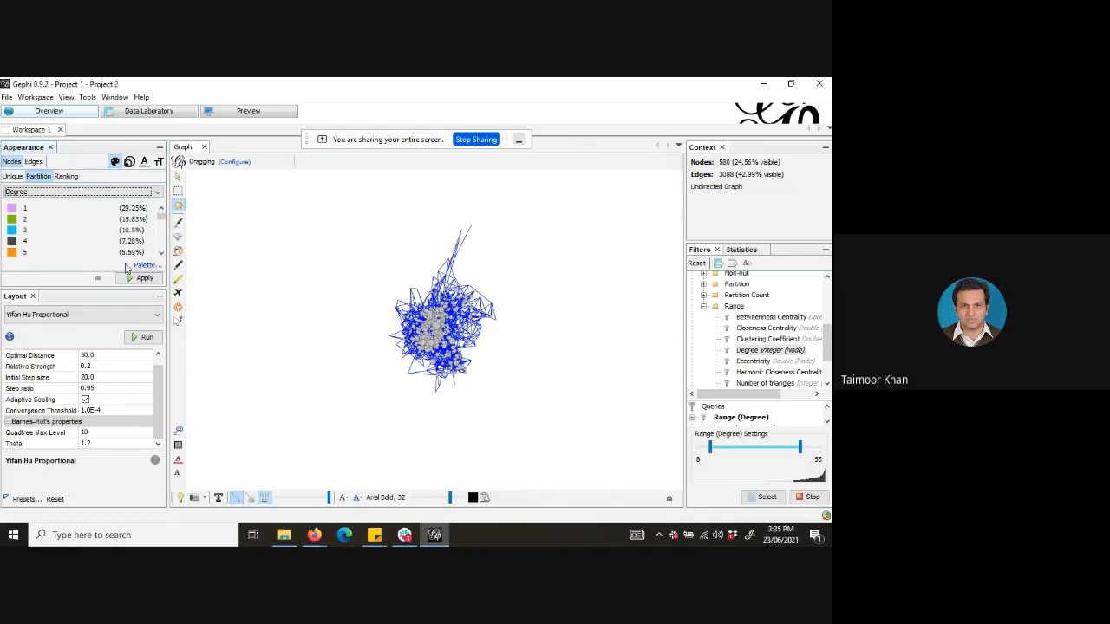
# Change the node colour partition from Degree to Closeness Centrality and apply its colours.
pyautogui.click(59, 192)
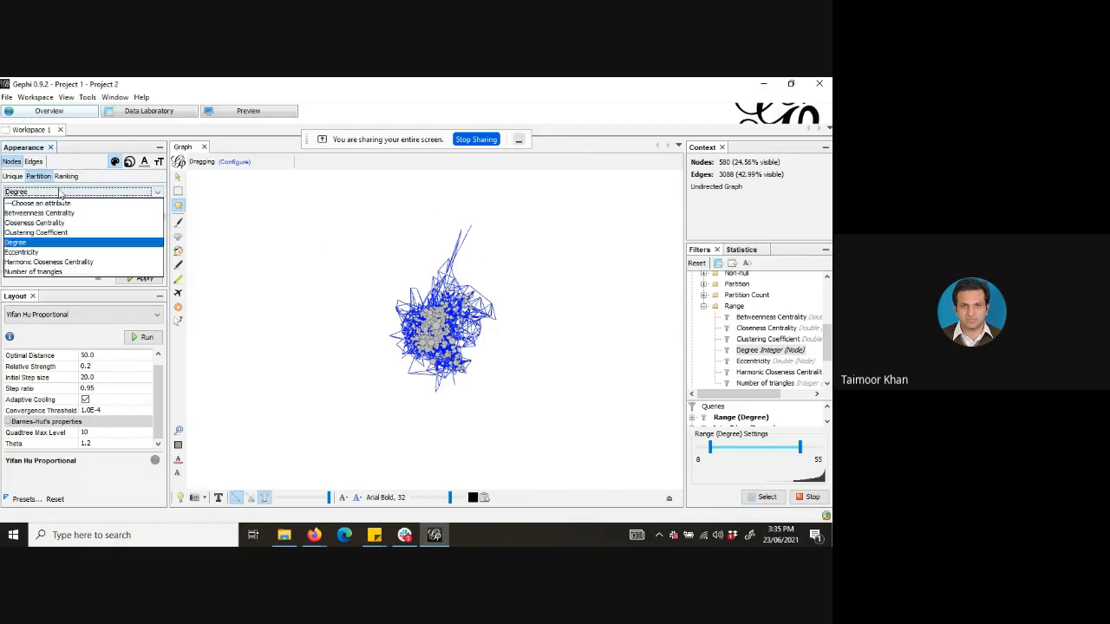
pyautogui.click(61, 193)
pyautogui.click(61, 194)
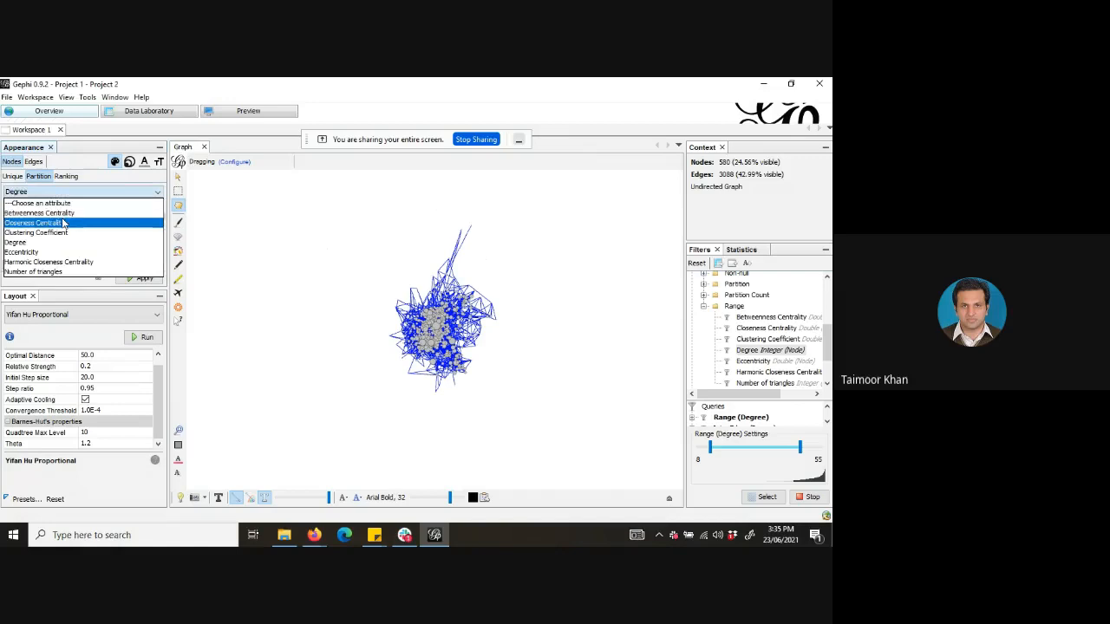
pyautogui.click(63, 223)
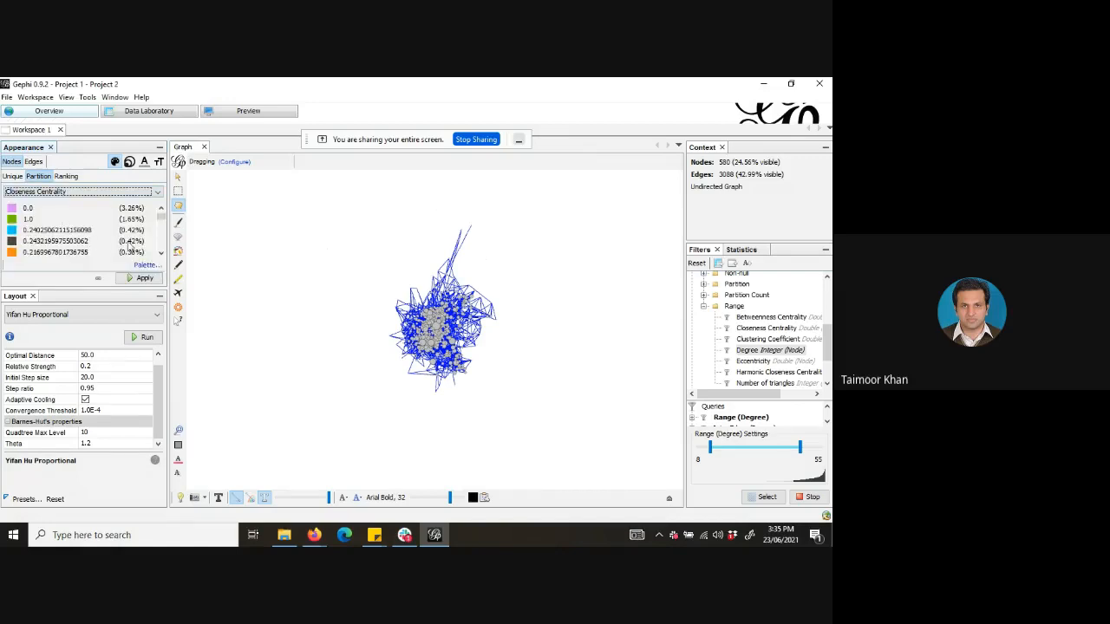
pyautogui.click(136, 278)
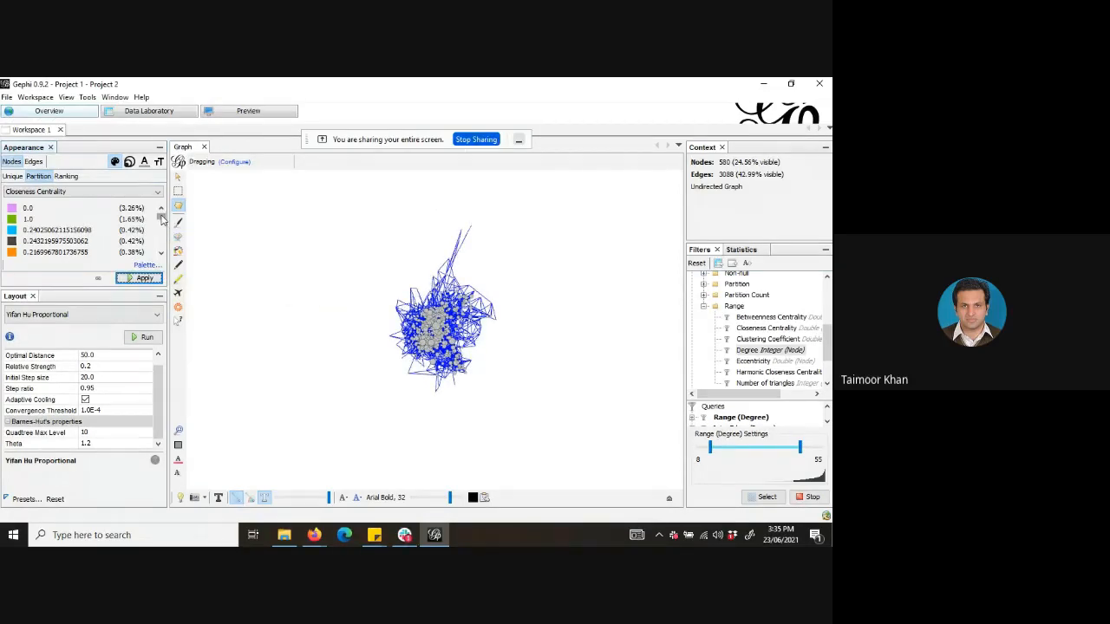
# Review the attributes available for node colour partitioning, keep Closeness Centrality, and show the node colour ranking settings.
pyautogui.moveTo(159, 215)
pyautogui.mouseDown()
pyautogui.moveTo(162, 224)
pyautogui.moveTo(161, 212)
pyautogui.mouseUp()
pyautogui.click(62, 192)
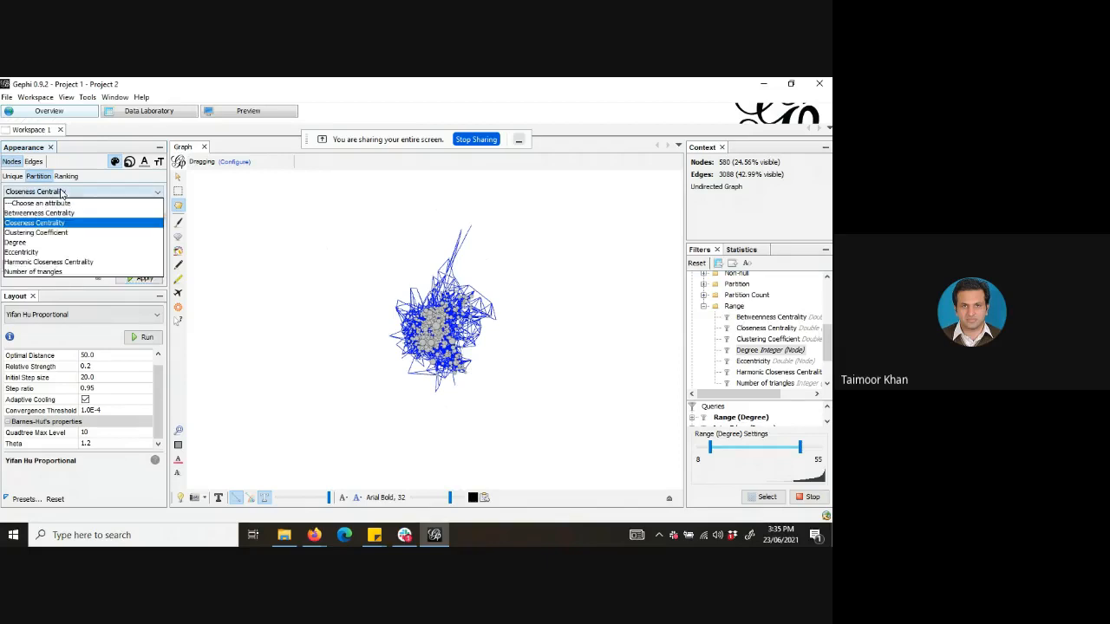
pyautogui.press('Return')
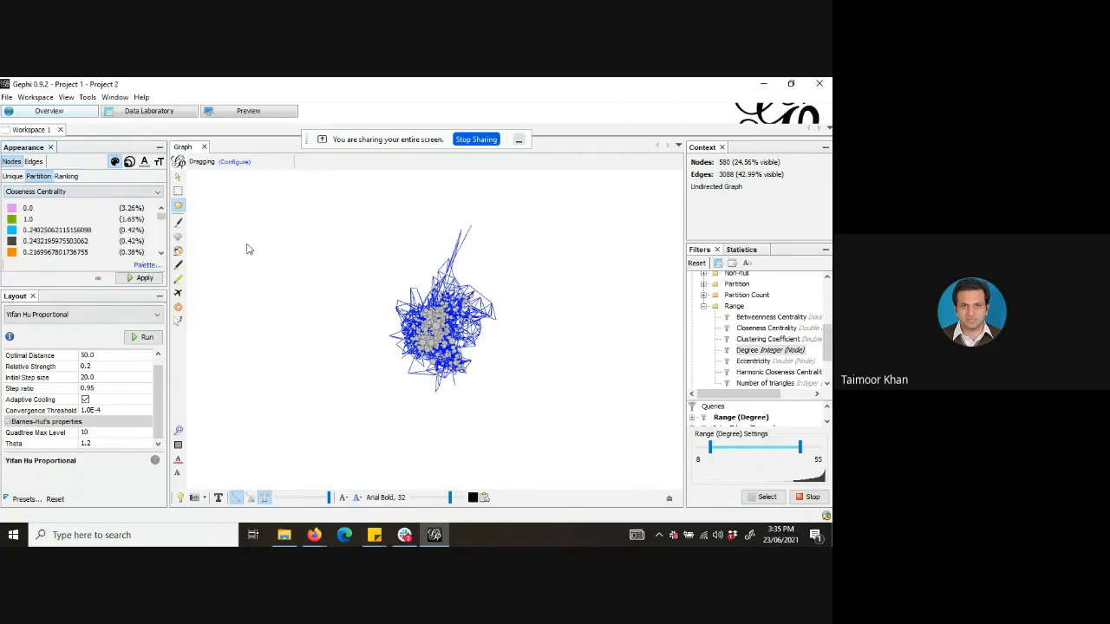
pyautogui.click(74, 178)
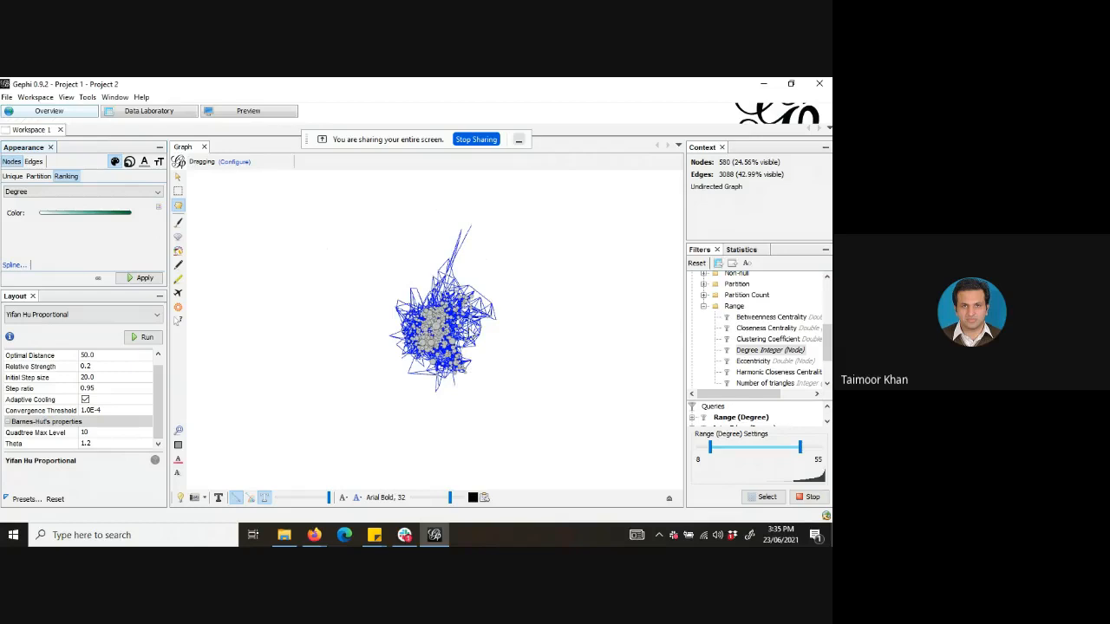
# Delete Workspace 1 from the project and return to the Data Laboratory.
pyautogui.click(127, 113)
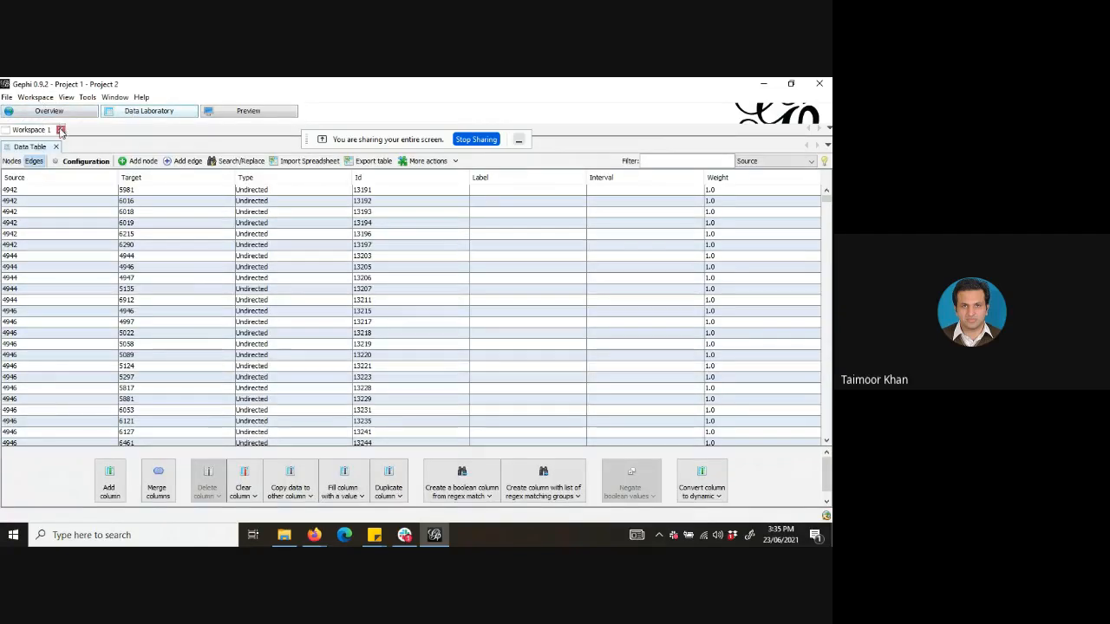
pyautogui.click(61, 130)
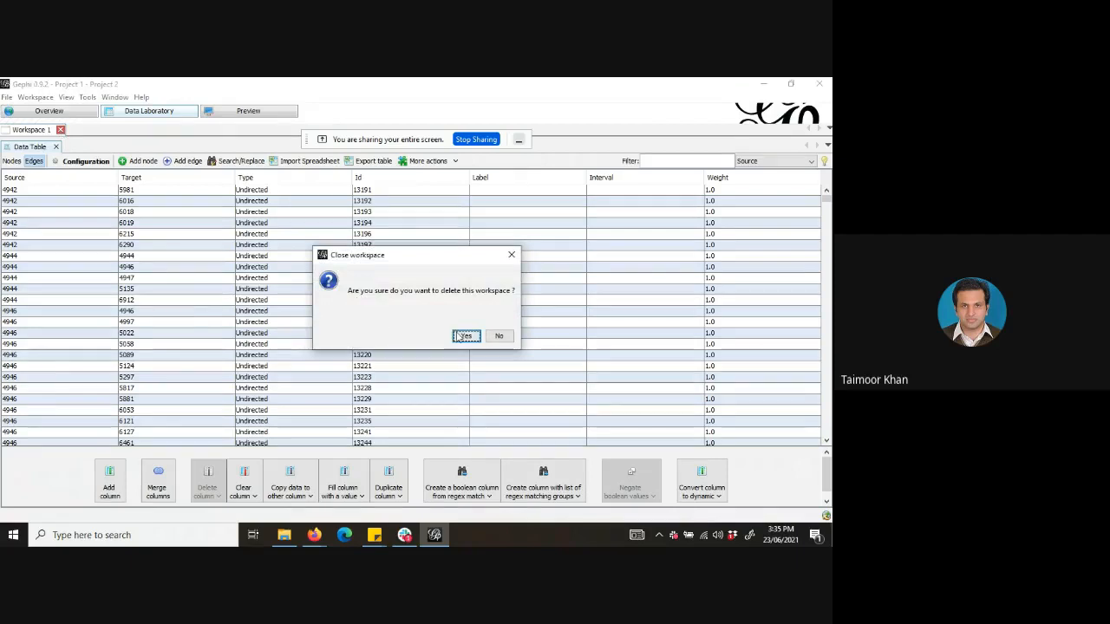
pyautogui.click(463, 337)
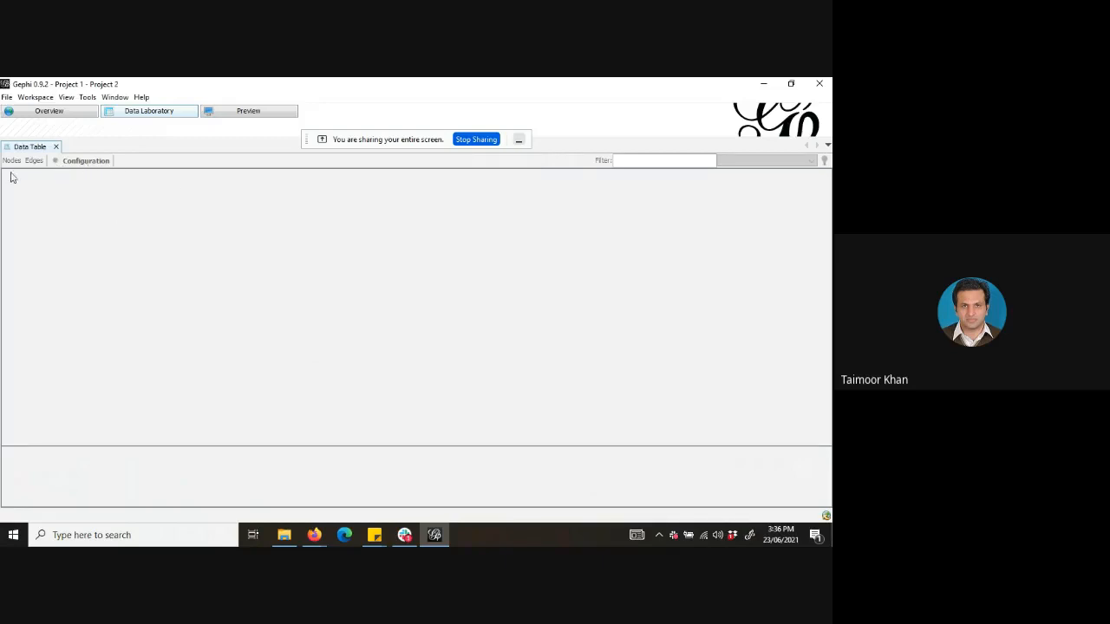
pyautogui.click(51, 110)
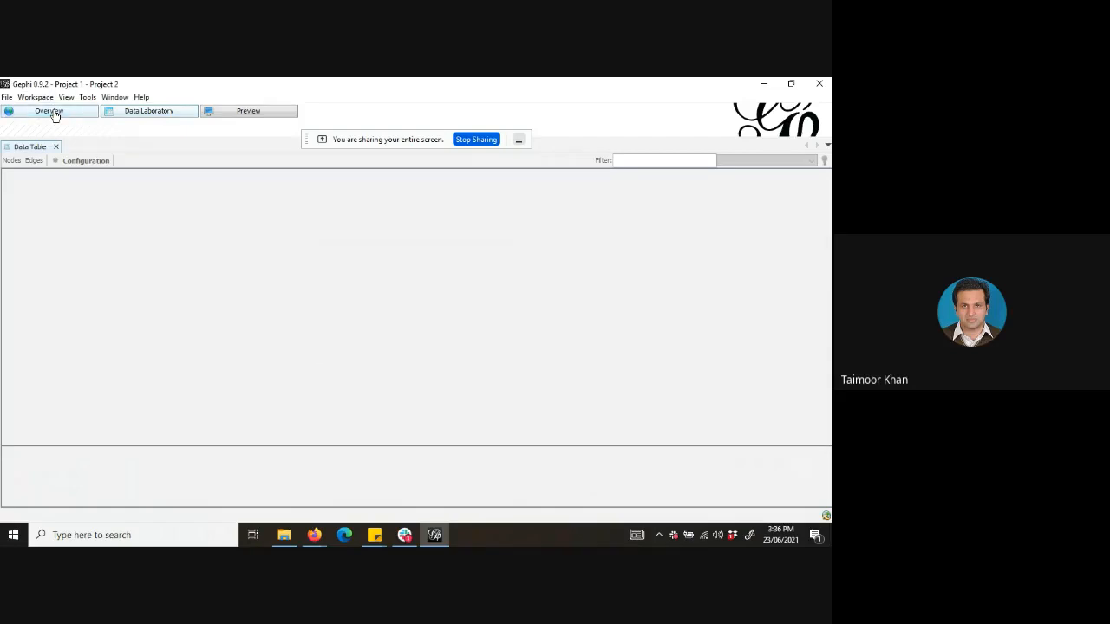
pyautogui.click(154, 110)
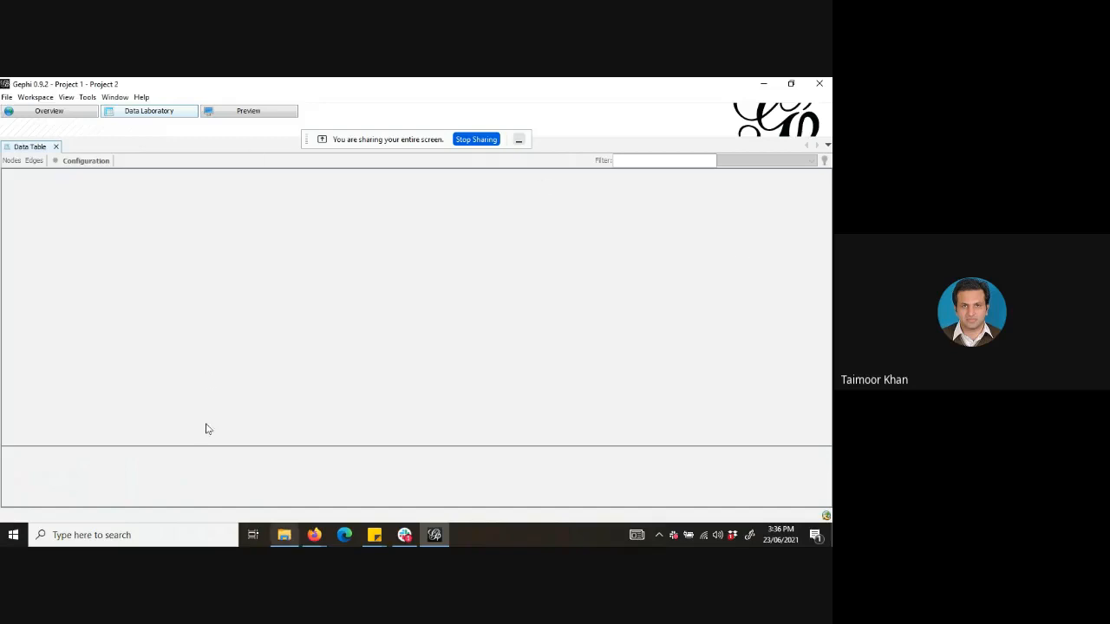
# Switch to File Explorer and open the gephi folder inside Datasets on the Data (E:) drive.
pyautogui.click(283, 535)
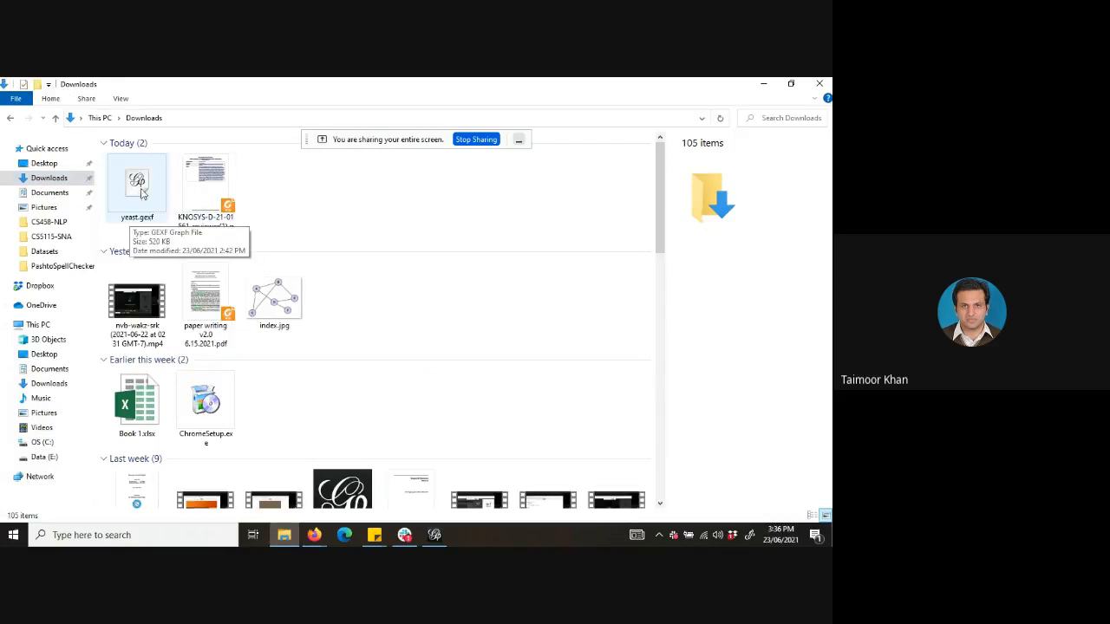
pyautogui.click(50, 461)
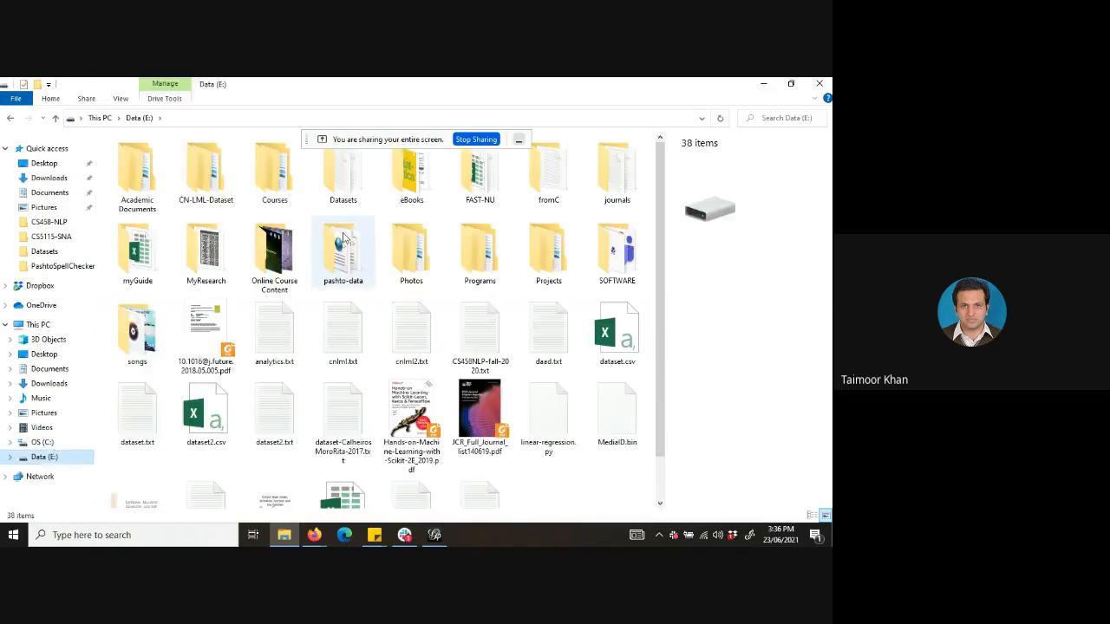
pyautogui.click(466, 189)
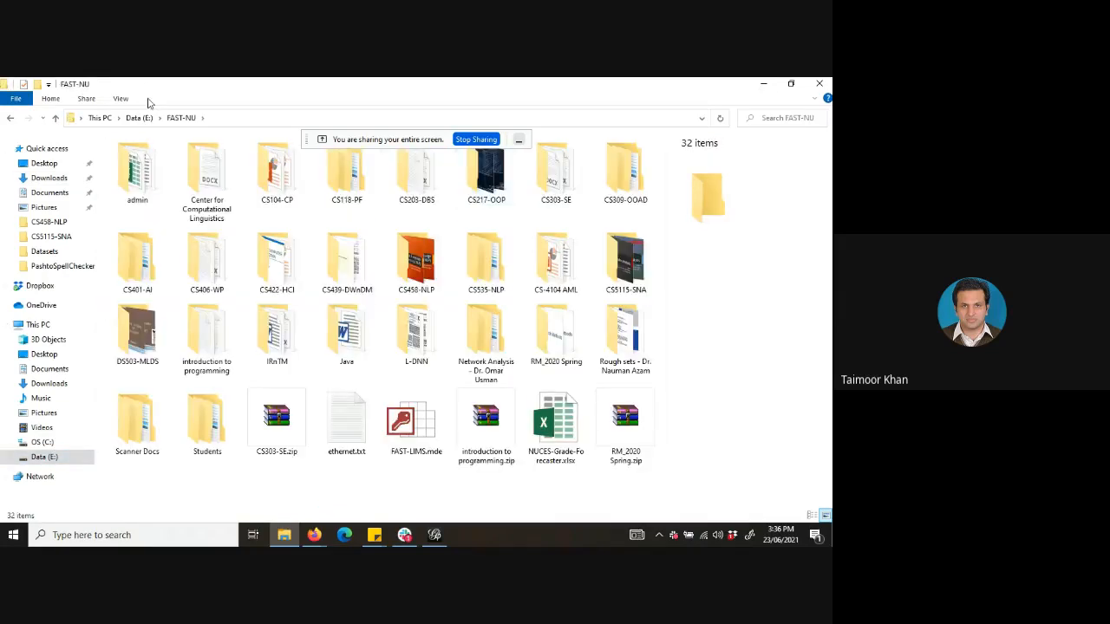
pyautogui.click(140, 117)
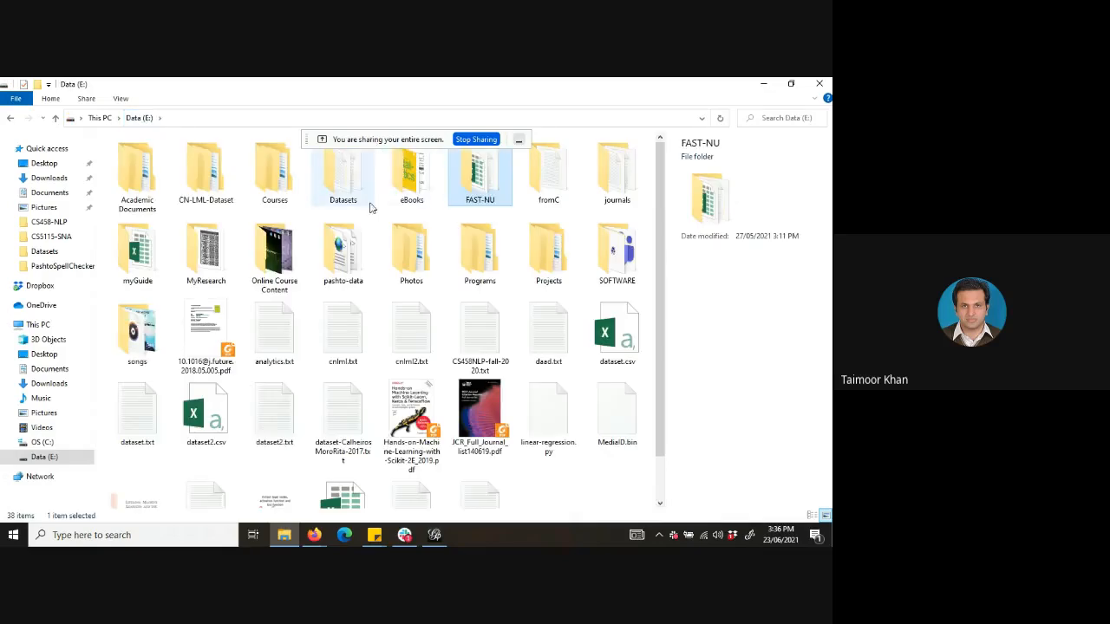
pyautogui.doubleClick(333, 204)
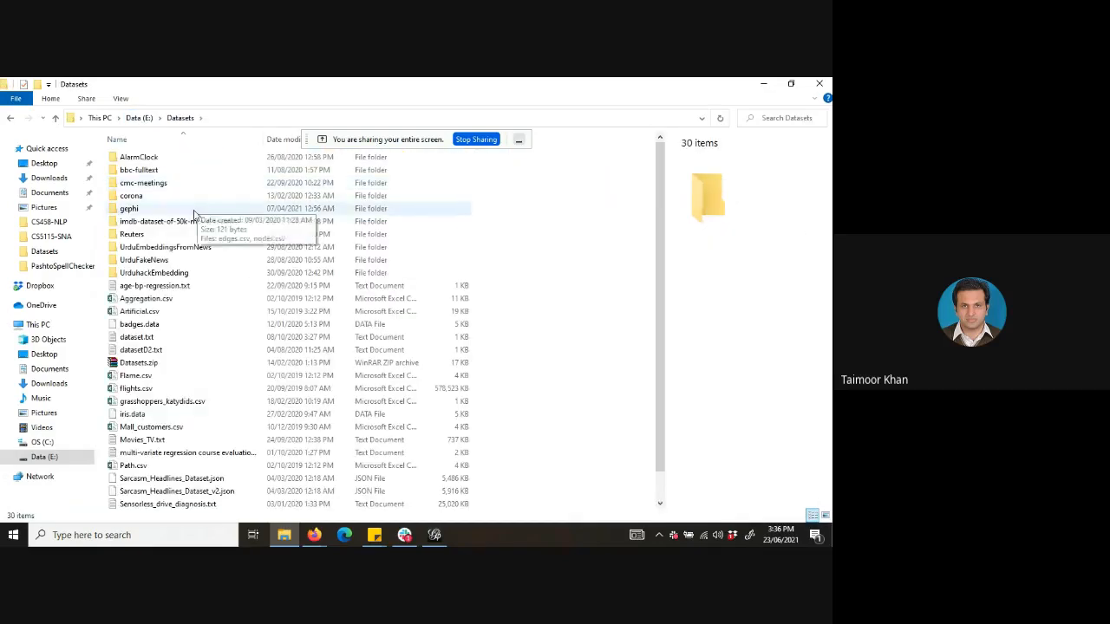
pyautogui.doubleClick(196, 211)
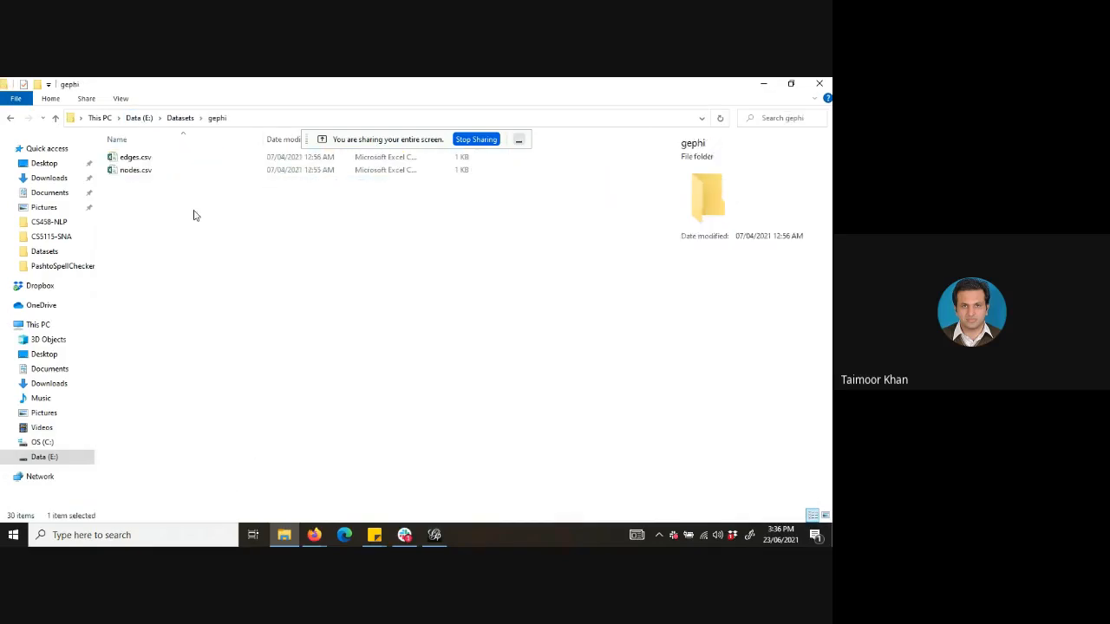
# Open nodes.csv in Excel despite the format warnings, dismiss the activation notice, and examine the ID and Label columns.
pyautogui.click(145, 170)
pyautogui.rightClick(145, 171)
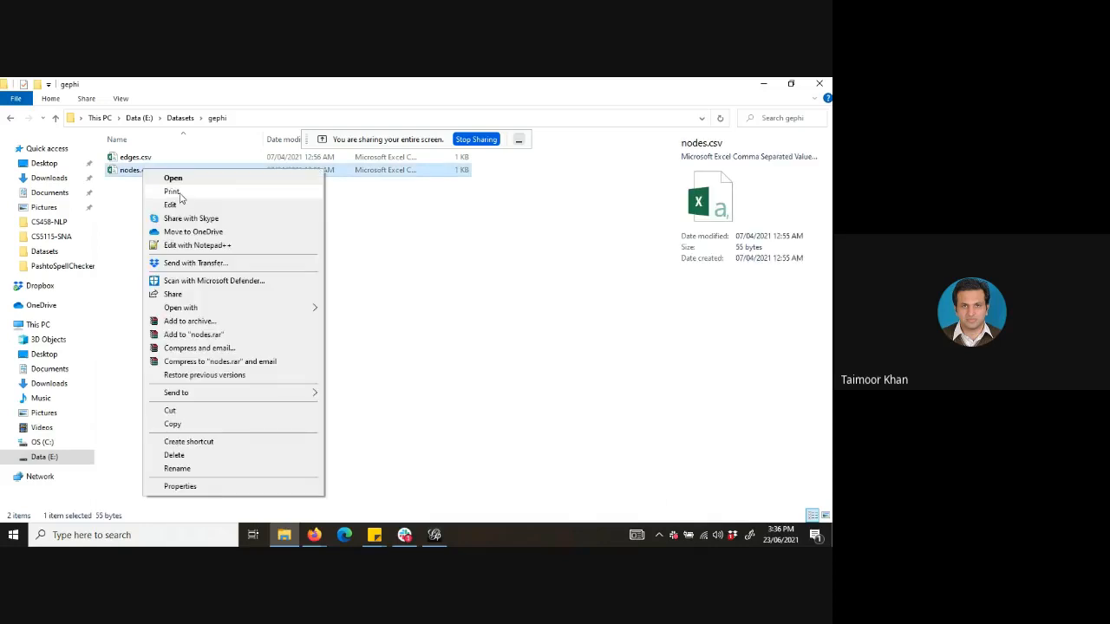
pyautogui.click(174, 177)
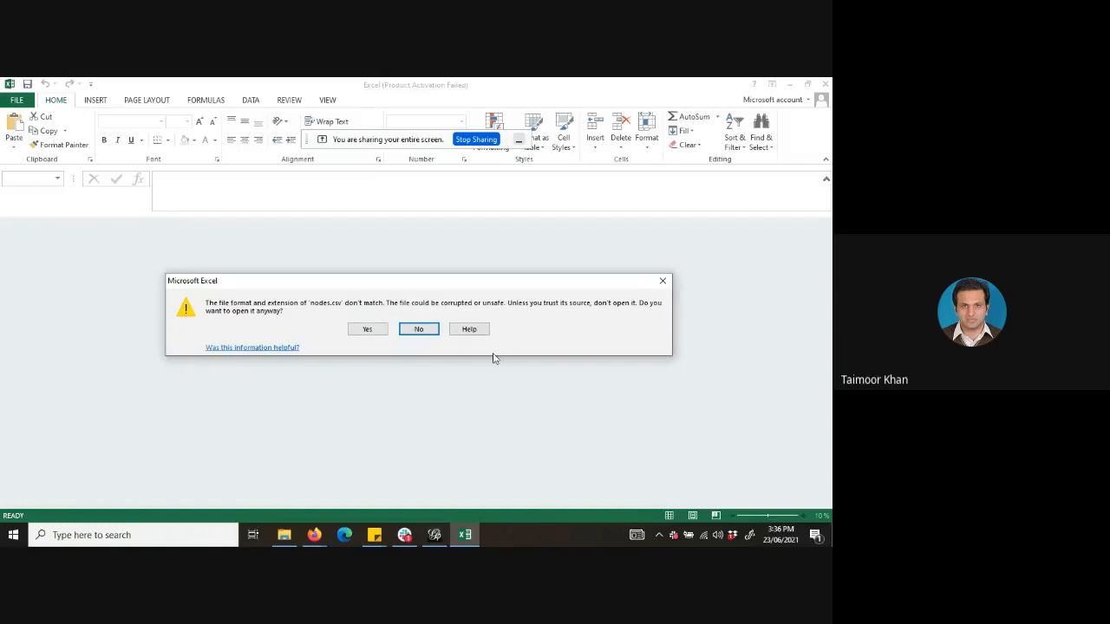
pyautogui.click(367, 330)
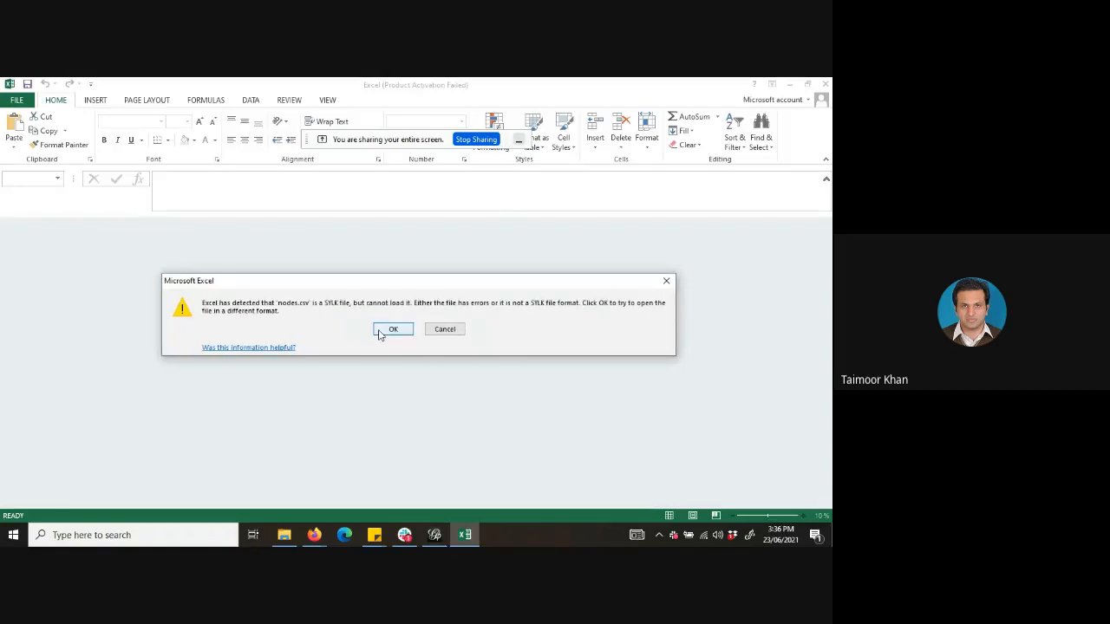
pyautogui.click(386, 331)
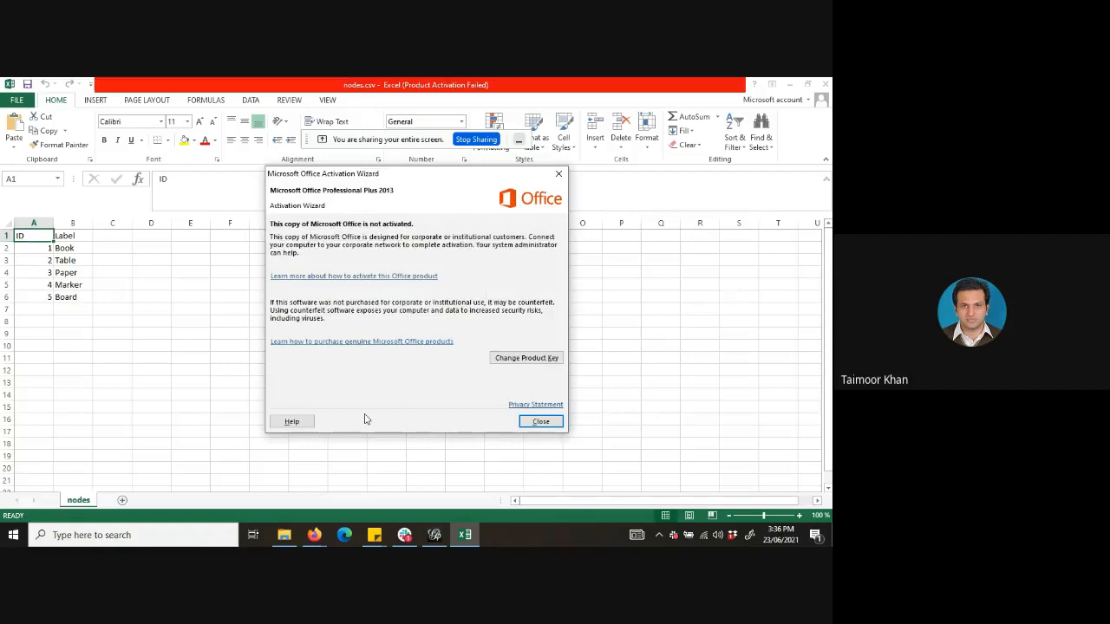
pyautogui.click(540, 421)
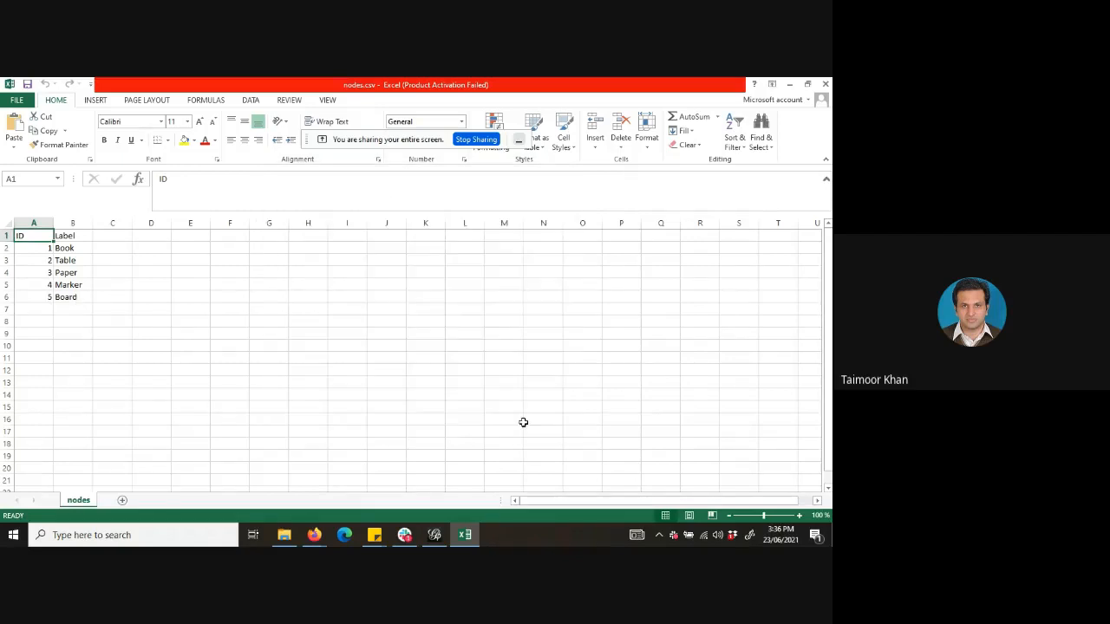
pyautogui.click(42, 298)
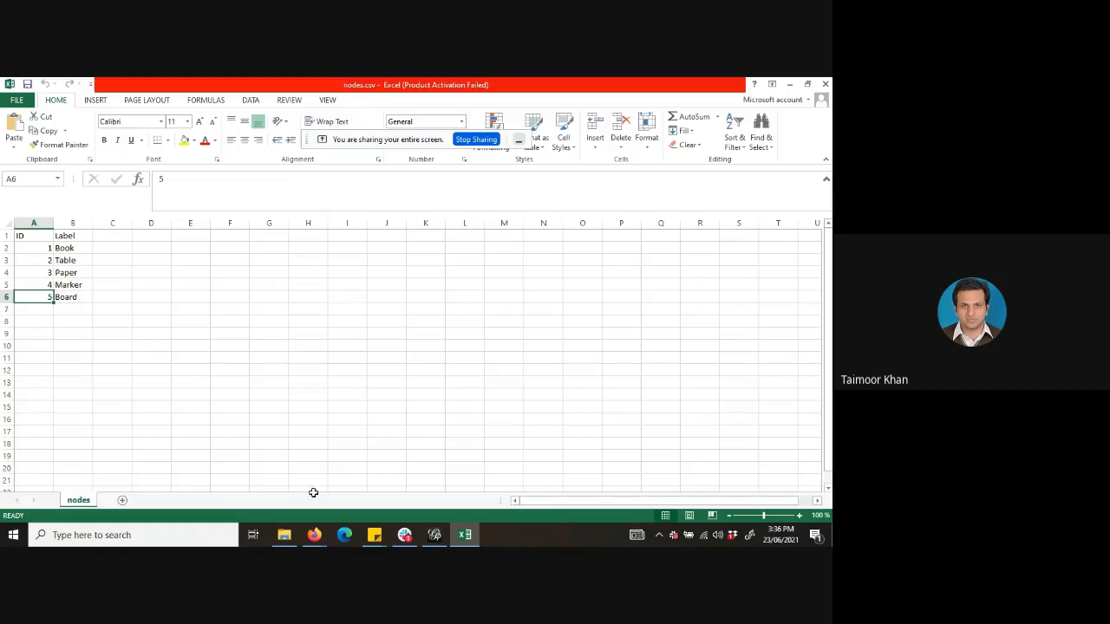
# Open edges.csv from the gephi folder, change the Target in cell B3 to 3, and save it in CSV format.
pyautogui.click(283, 535)
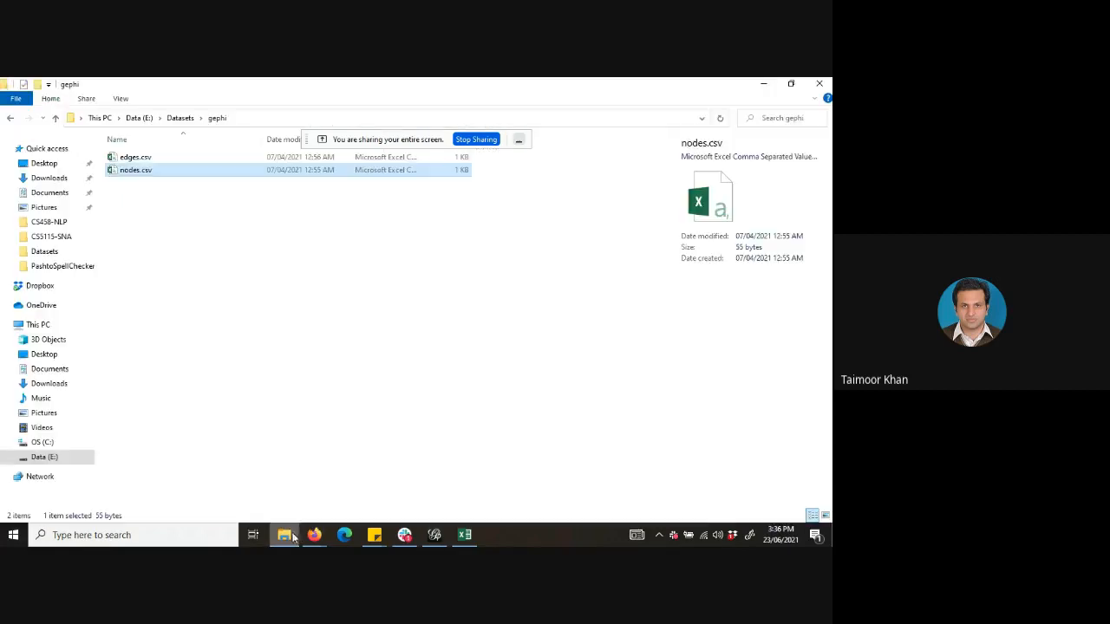
pyautogui.doubleClick(137, 157)
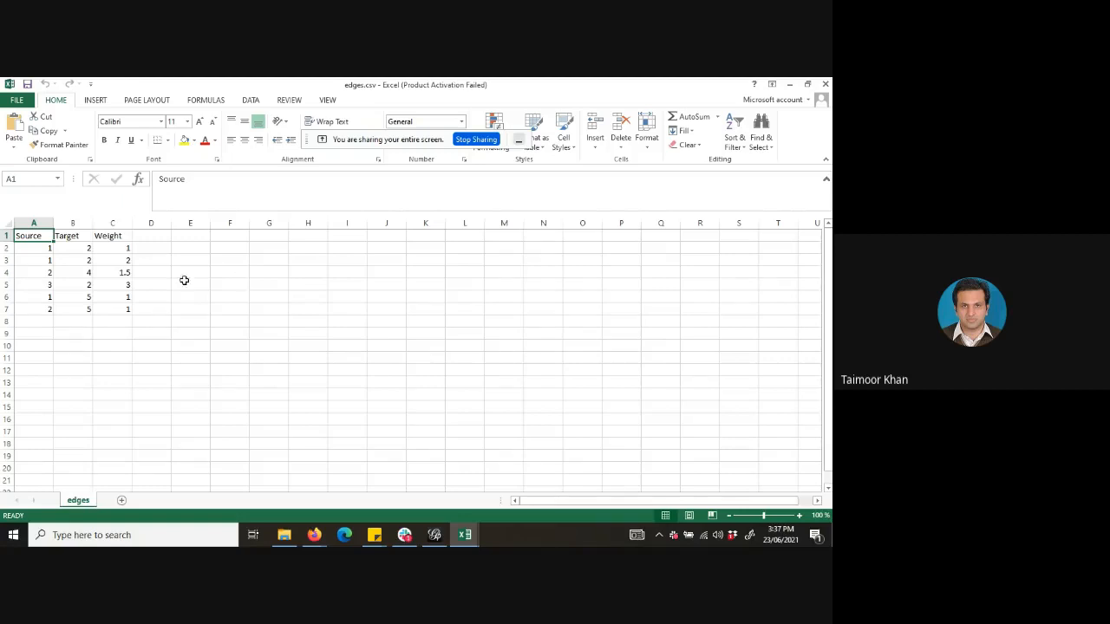
pyautogui.click(85, 261)
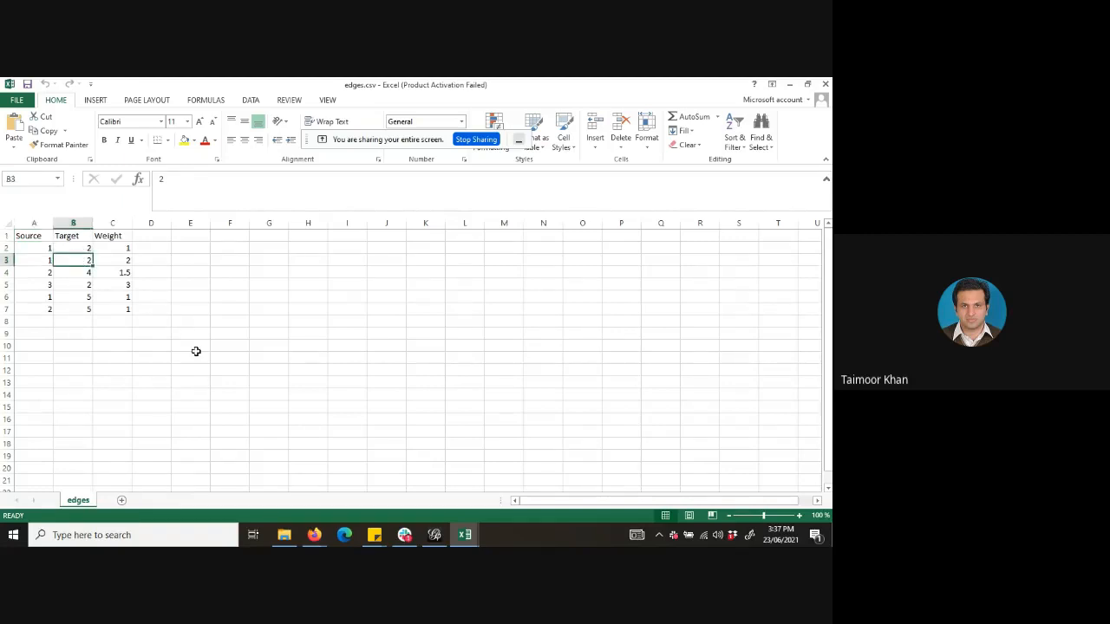
pyautogui.write('3')
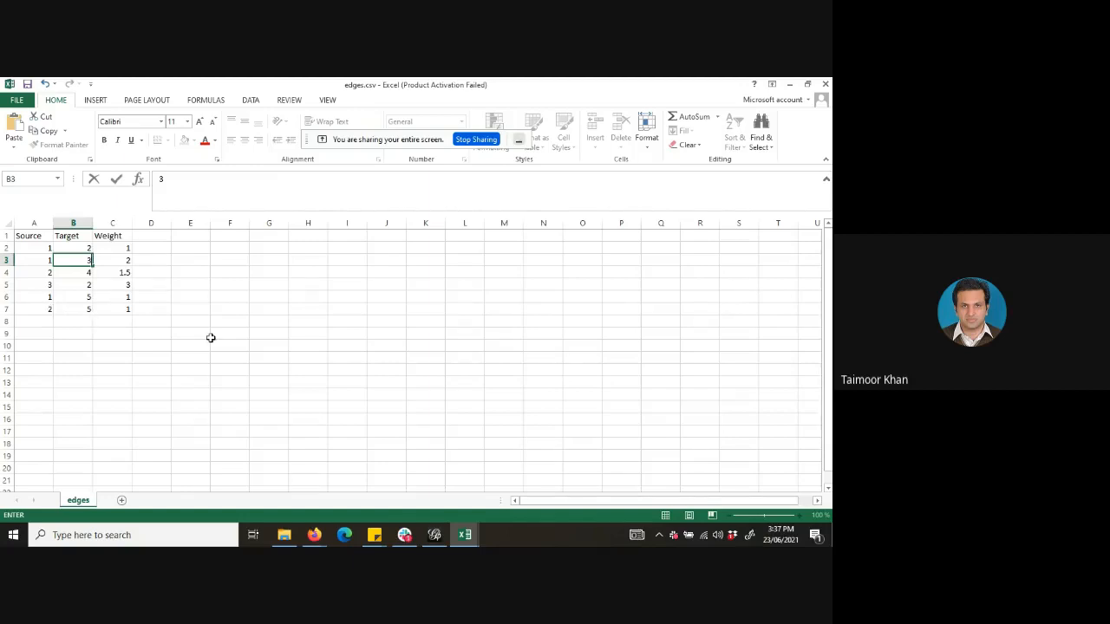
pyautogui.hotkey('ctrl', 's')
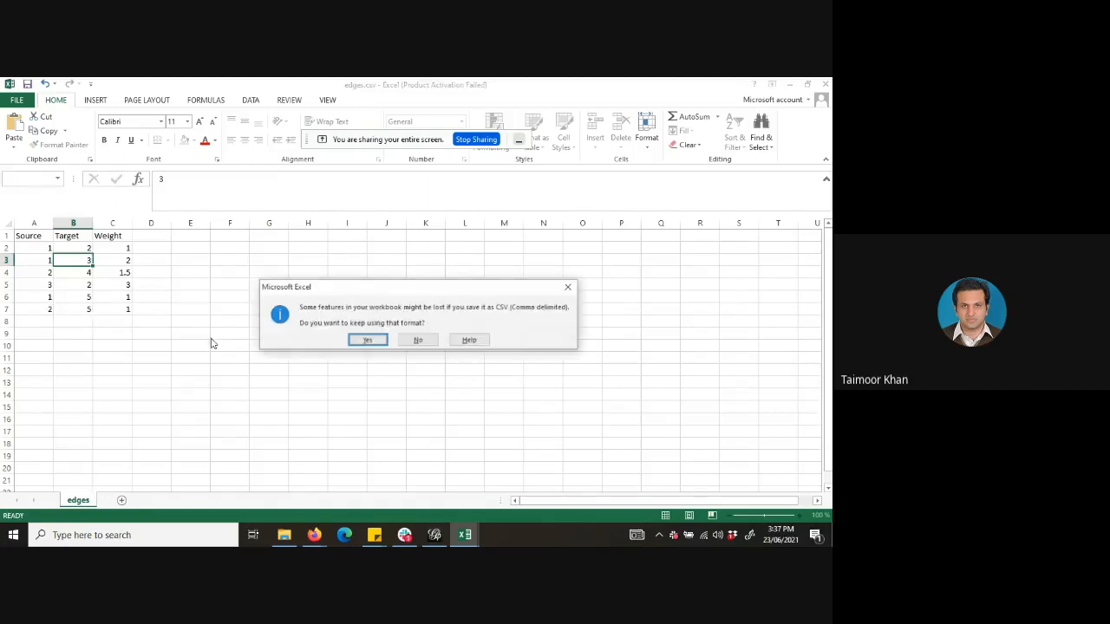
pyautogui.click(379, 340)
# Switch to Gephi and bring up the dialog for opening a graph file.
pyautogui.click(314, 535)
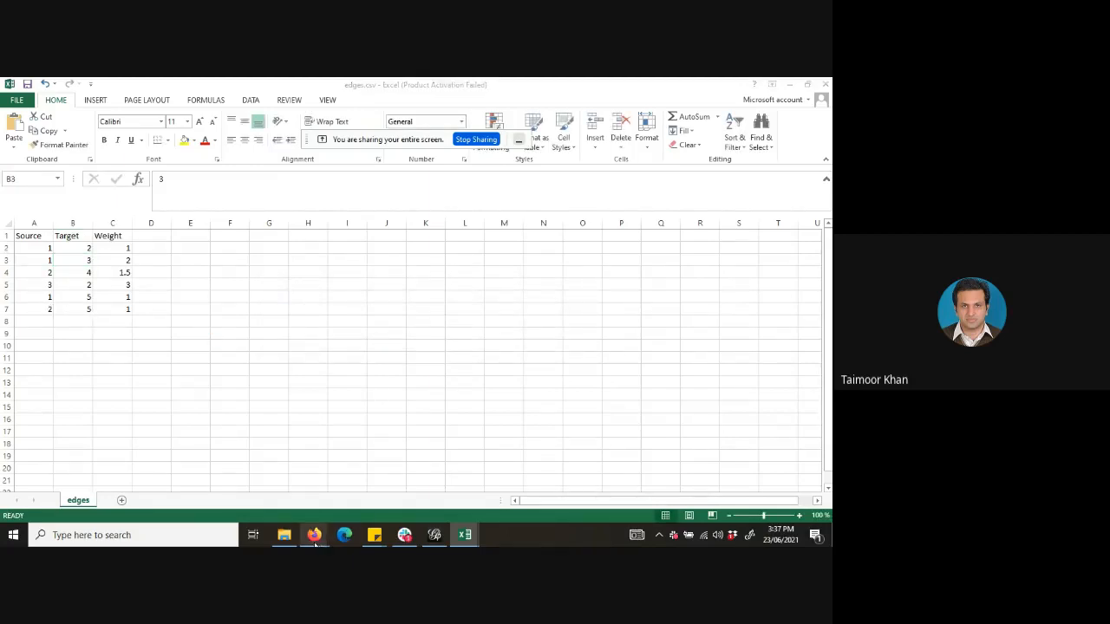
pyautogui.click(431, 536)
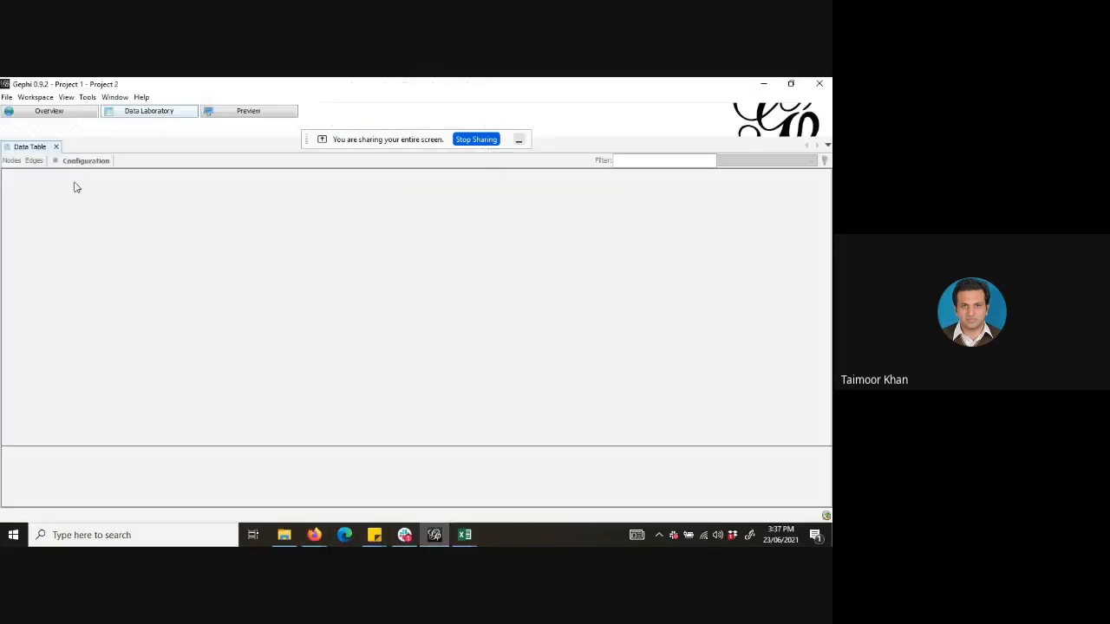
pyautogui.click(7, 97)
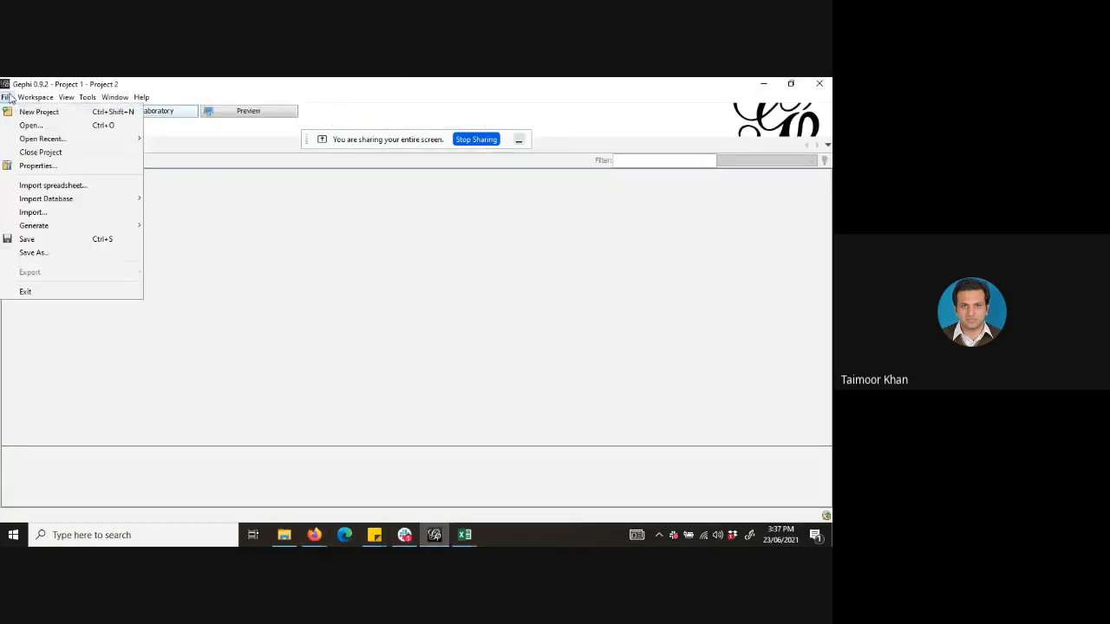
pyautogui.click(31, 97)
pyautogui.moveTo(7, 97)
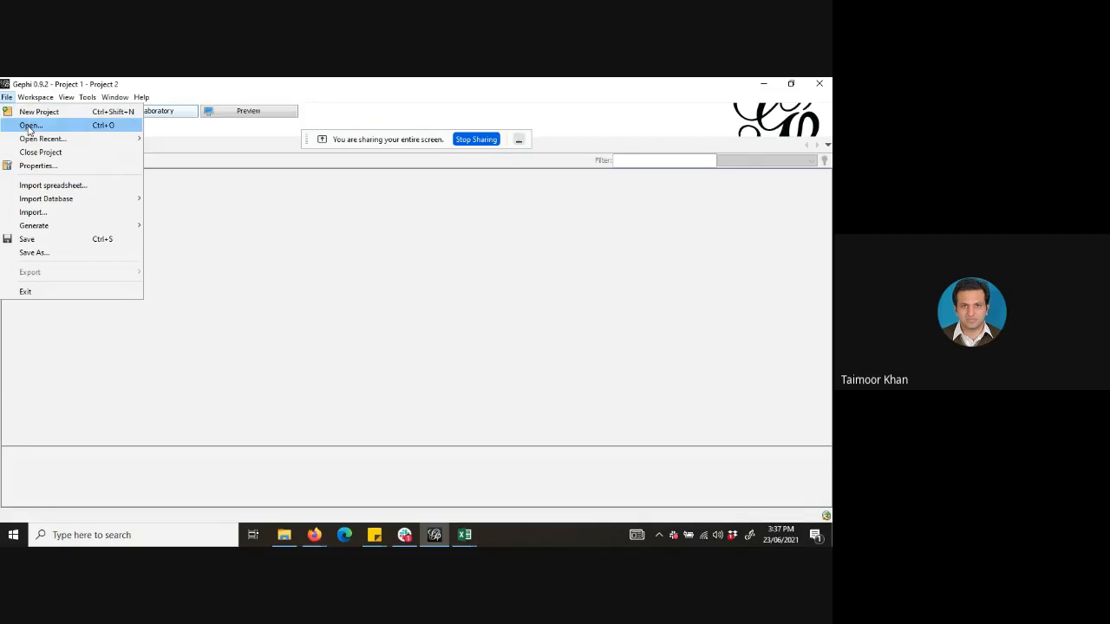
pyautogui.click(29, 125)
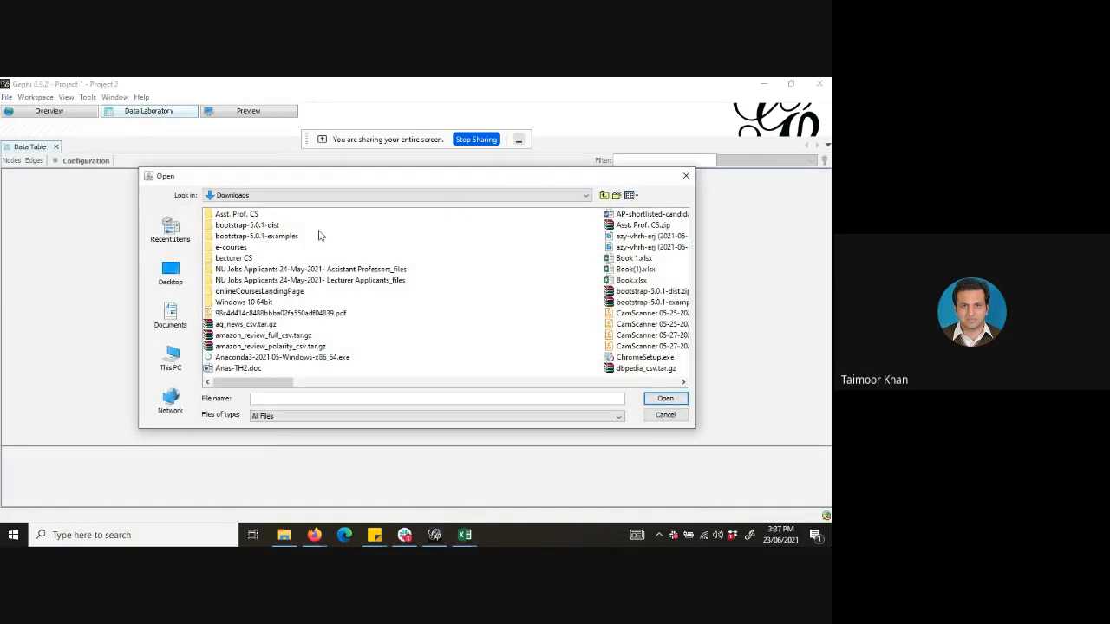
# Open edges.csv and nodes.csv together from the gephi folder inside Datasets on the Data (E:) drive.
pyautogui.click(171, 356)
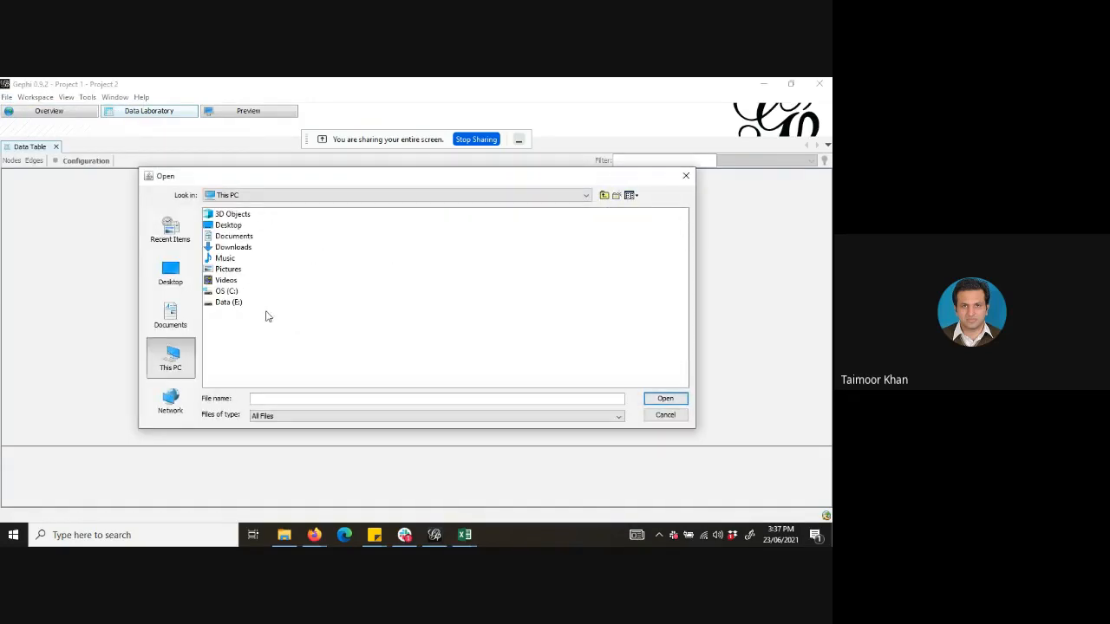
pyautogui.doubleClick(230, 302)
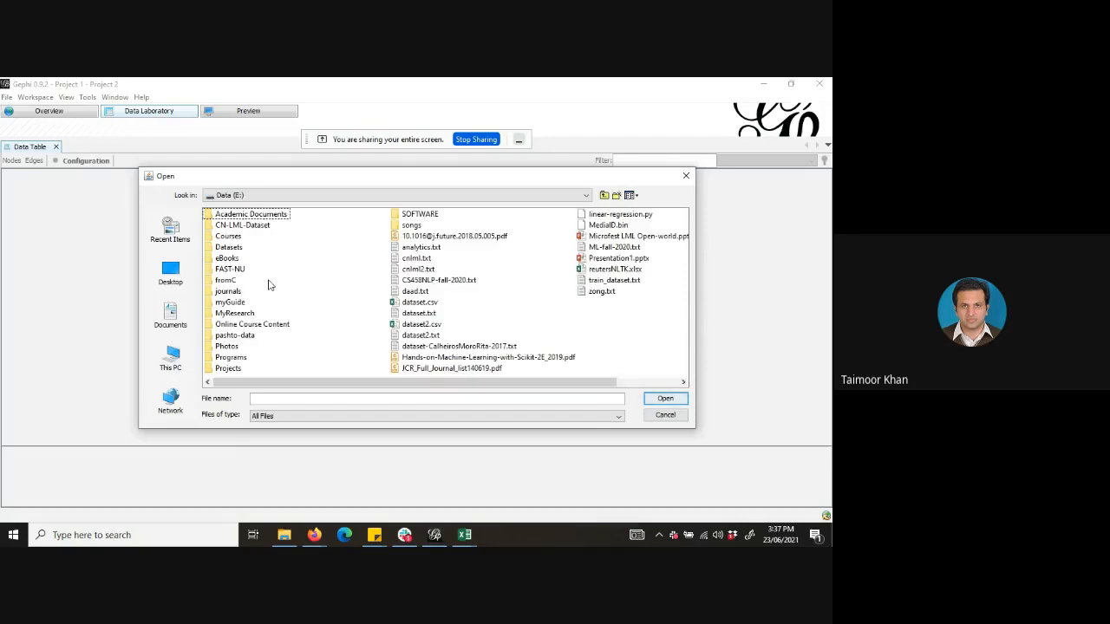
pyautogui.doubleClick(231, 248)
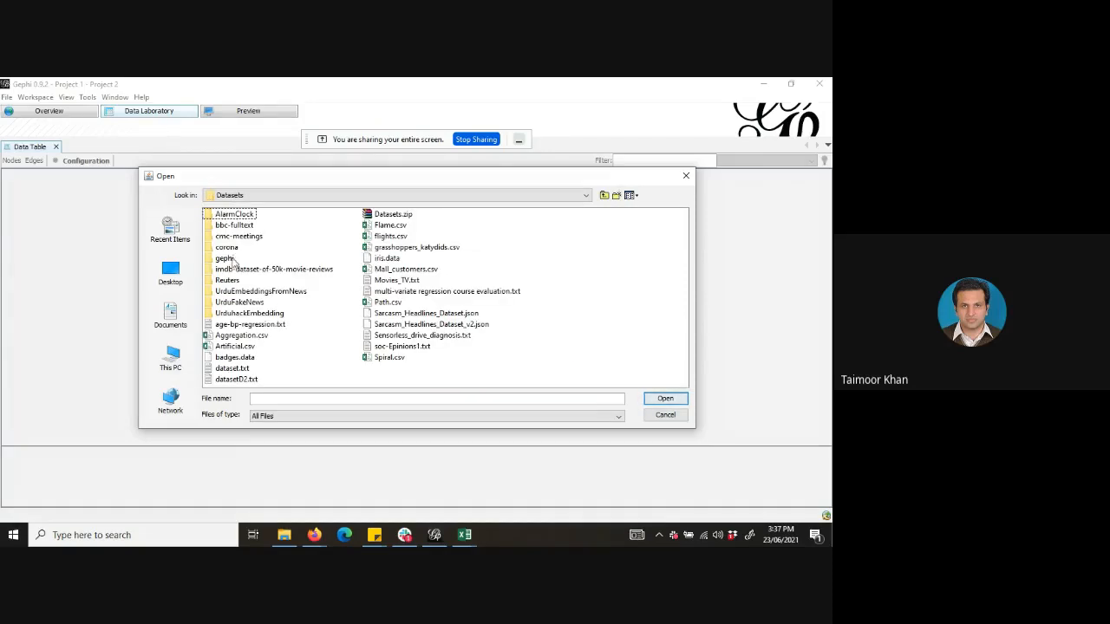
pyautogui.doubleClick(229, 262)
pyautogui.click(236, 217)
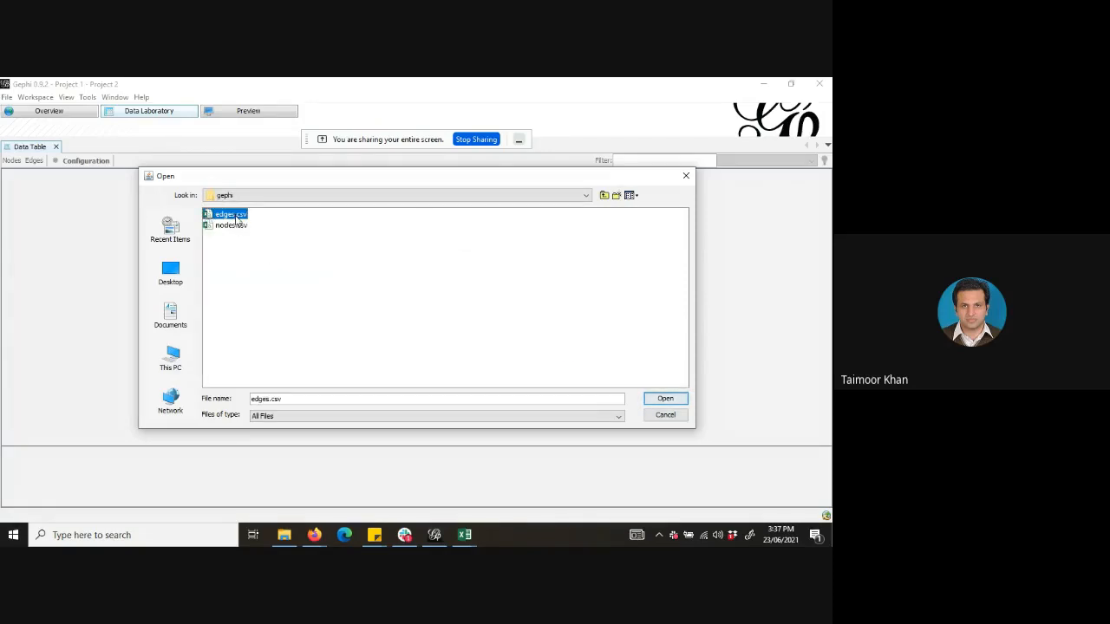
pyautogui.keyDown('shift'); pyautogui.click(230, 225); pyautogui.keyUp('shift')
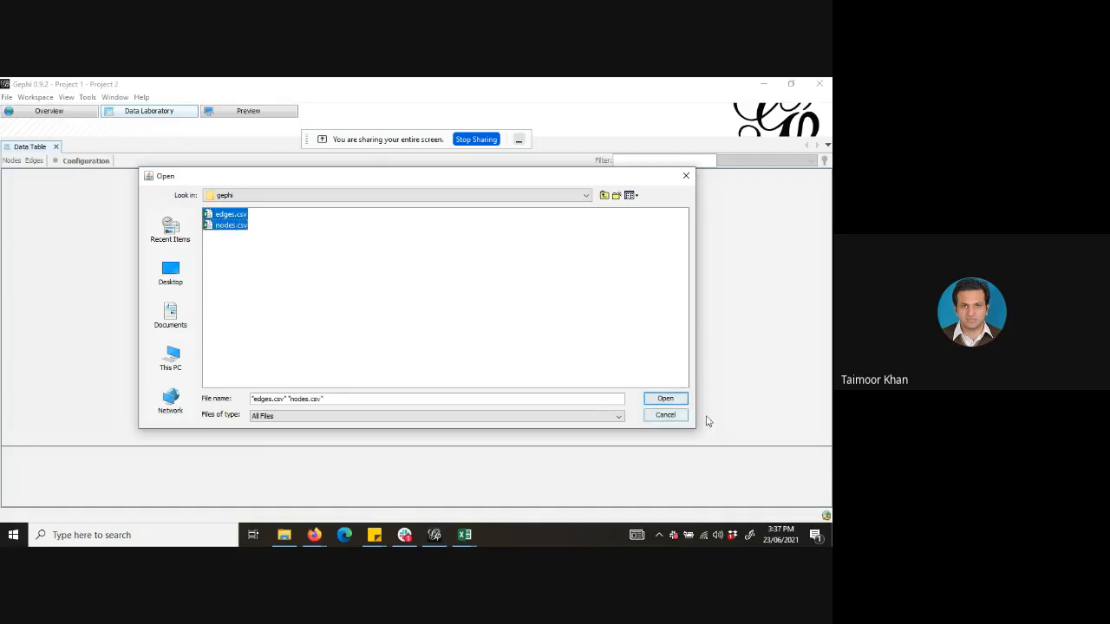
pyautogui.click(665, 399)
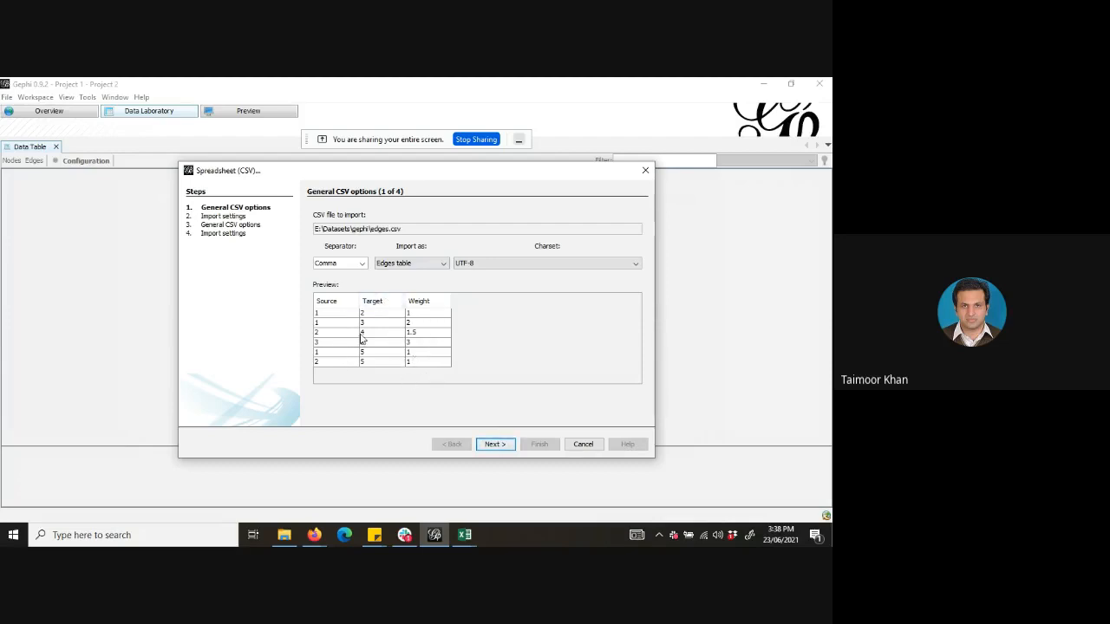
# Accept edges.csv as a comma-separated UTF-8 edges table, keeping the Weight column as Double and the time representation as Intervals.
pyautogui.click(449, 366)
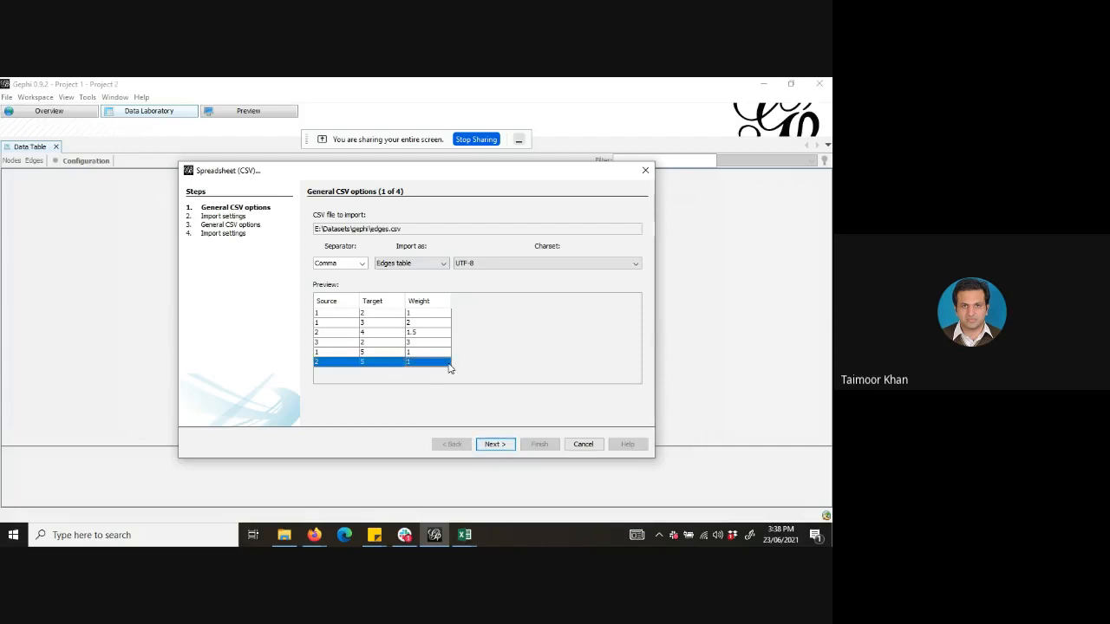
pyautogui.click(505, 443)
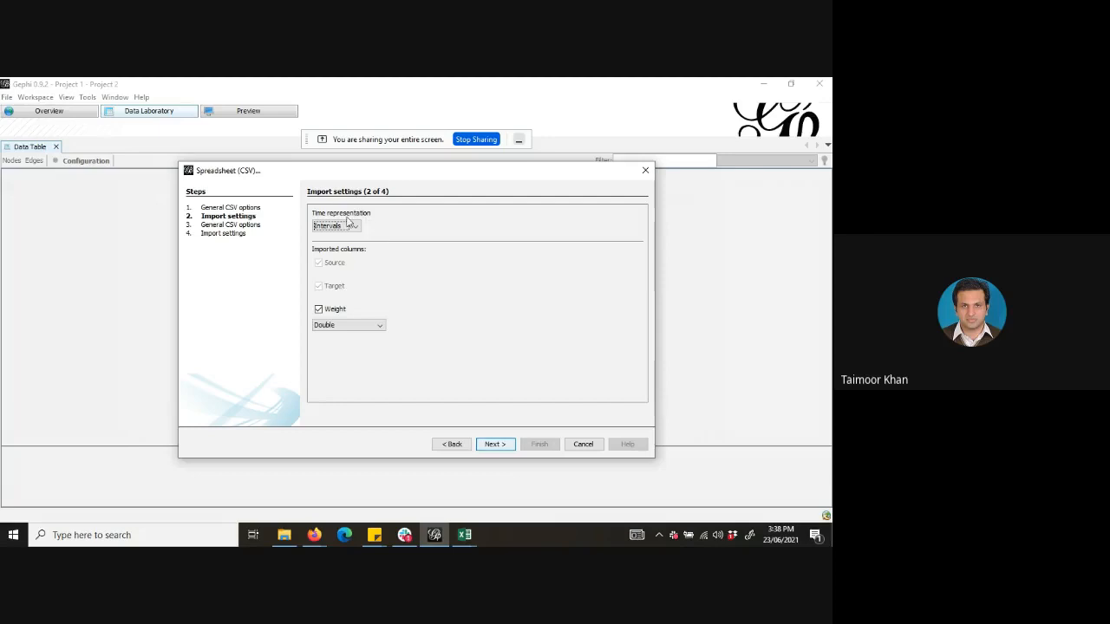
pyautogui.click(379, 325)
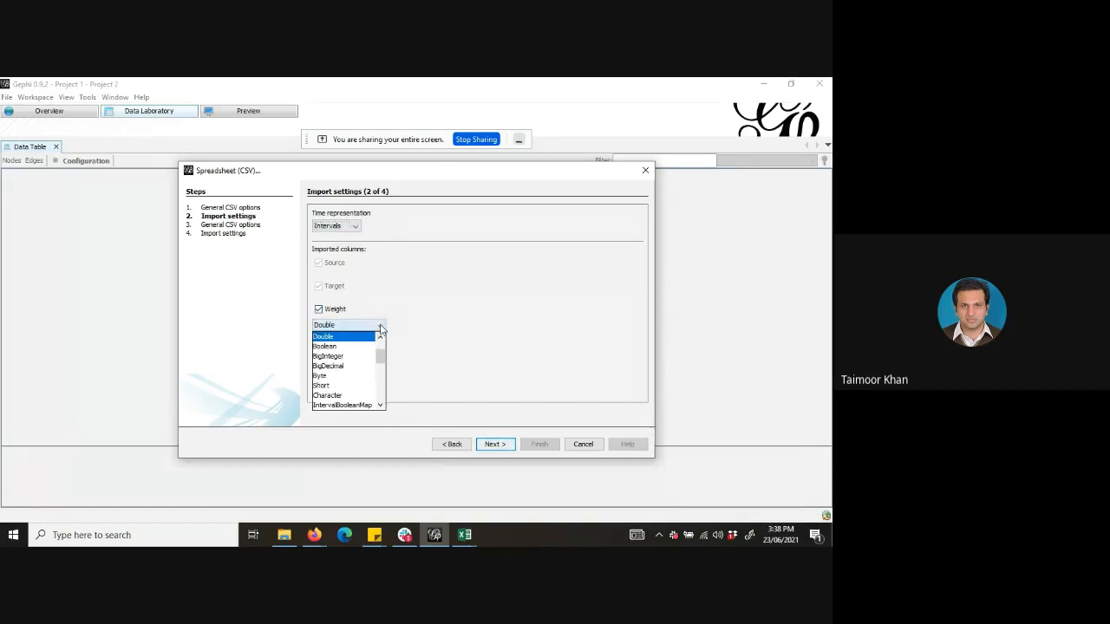
pyautogui.click(425, 316)
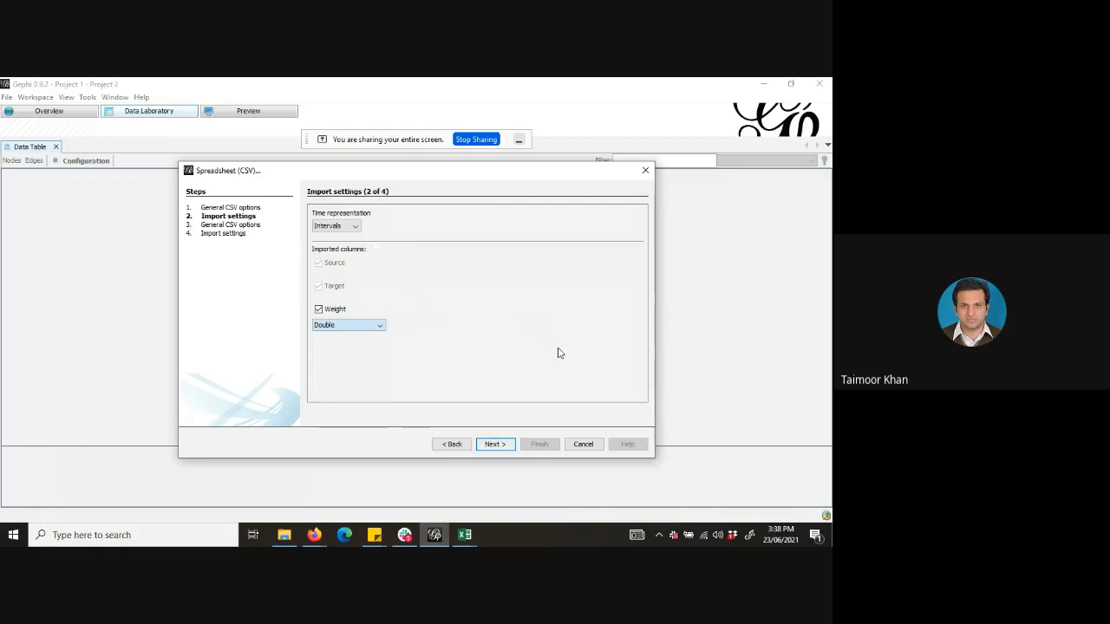
pyautogui.click(494, 445)
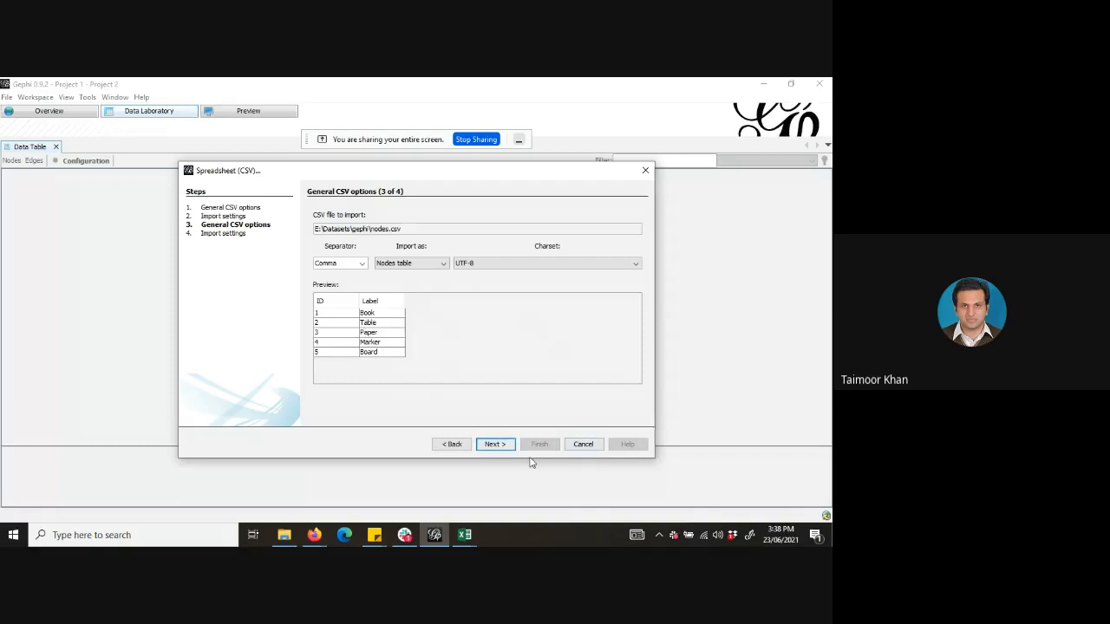
# Accept nodes.csv as a nodes table and finish the import as a directed graph, creating multiple workspaces.
pyautogui.click(495, 444)
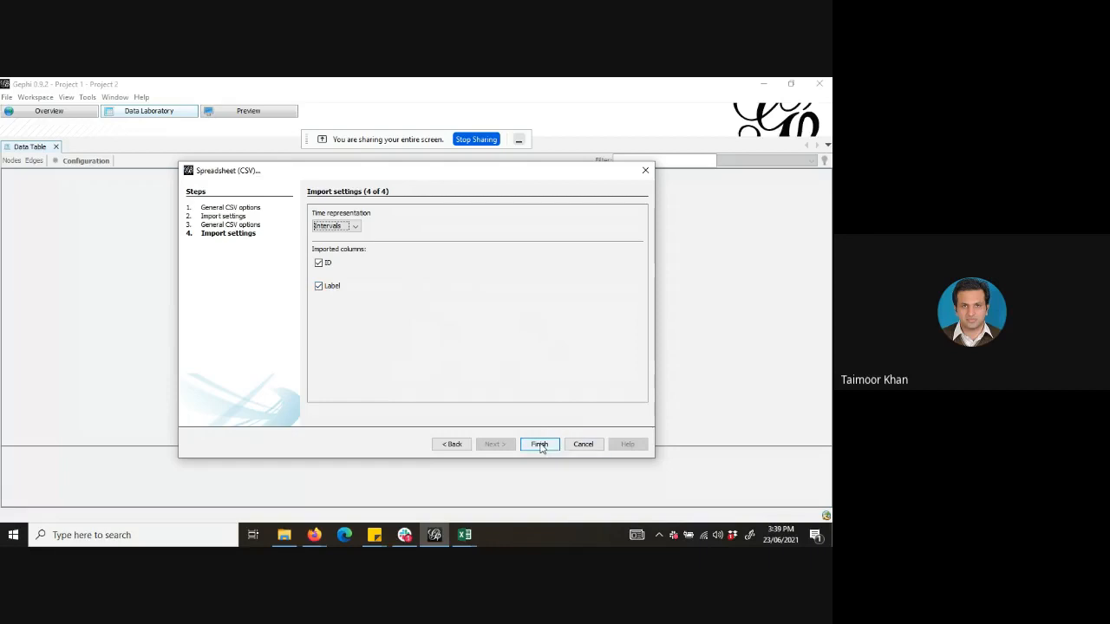
pyautogui.click(318, 263)
pyautogui.click(540, 446)
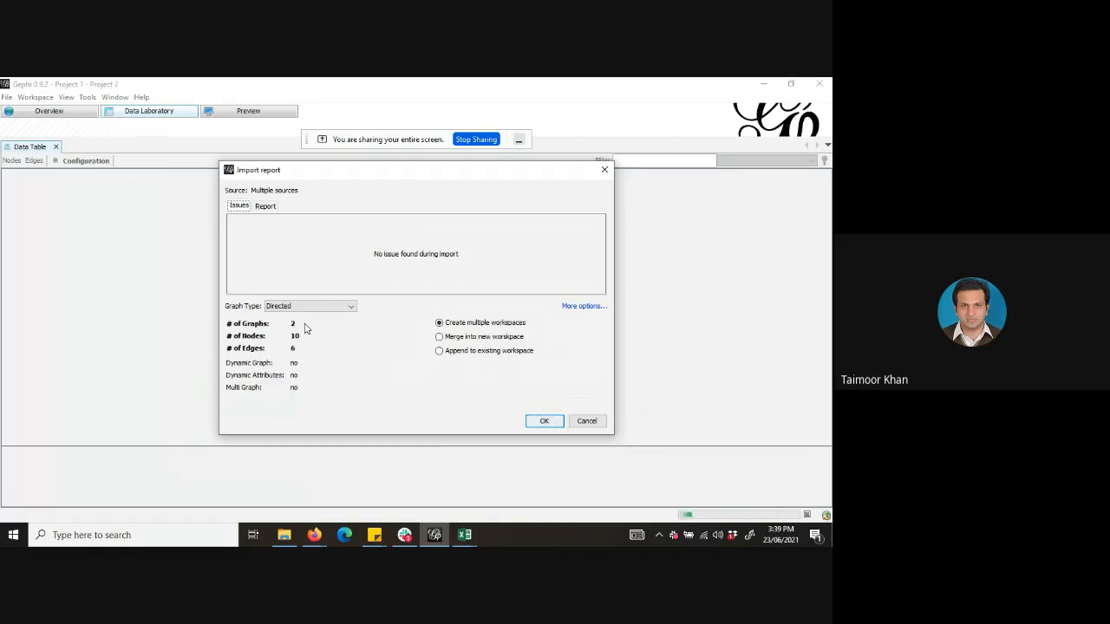
pyautogui.click(541, 422)
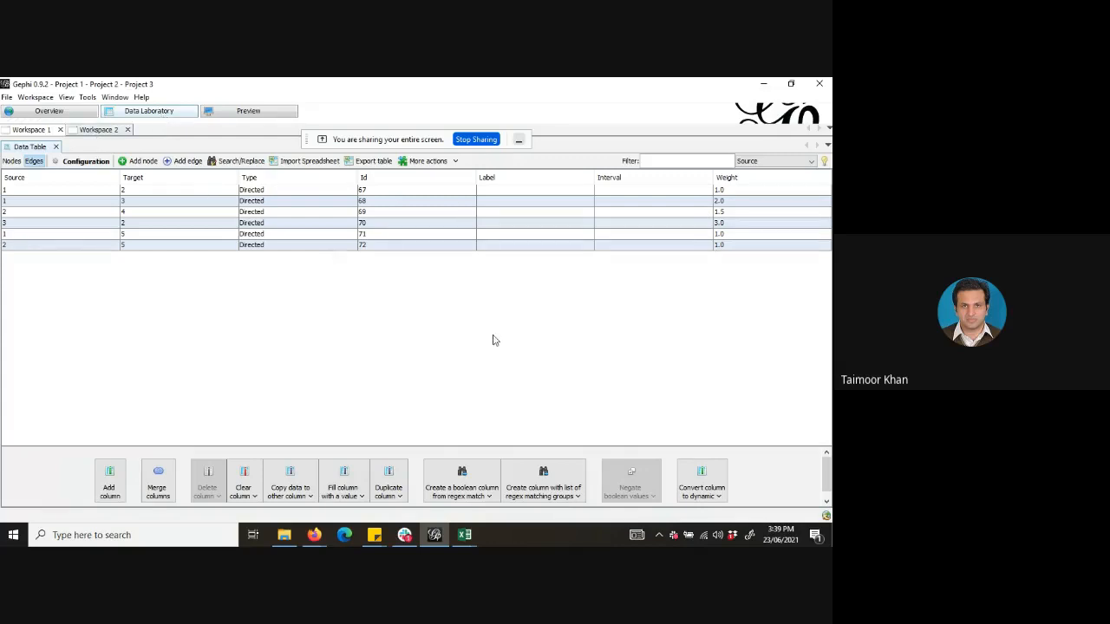
# Examine the imported network in the Overview, and return to the edge from node 1 to node 3 in the Data Laboratory.
pyautogui.click(26, 111)
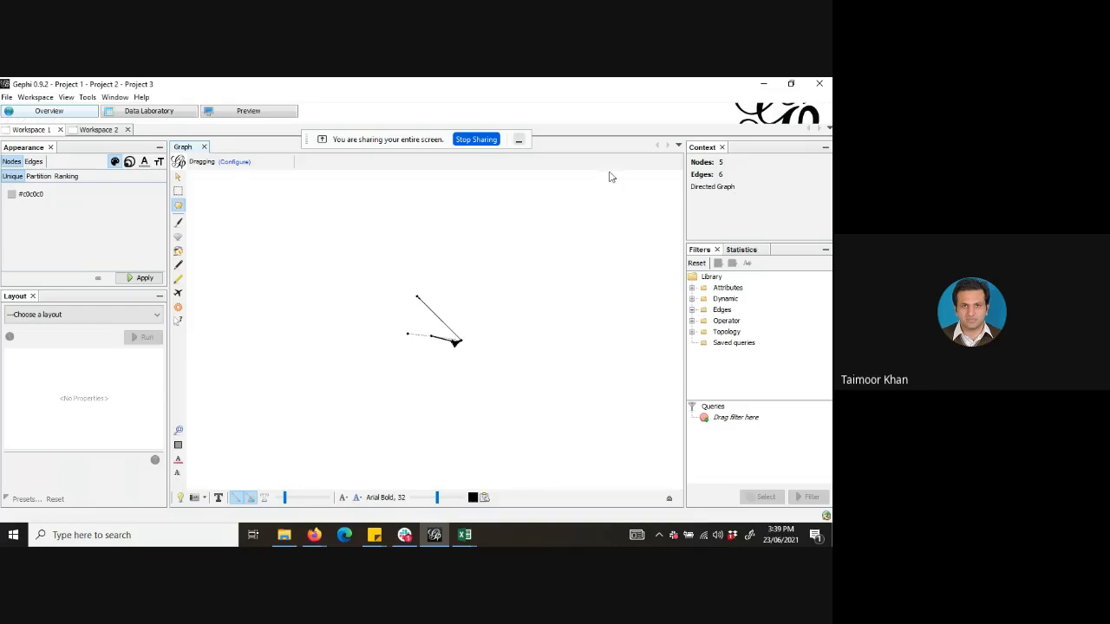
pyautogui.click(169, 113)
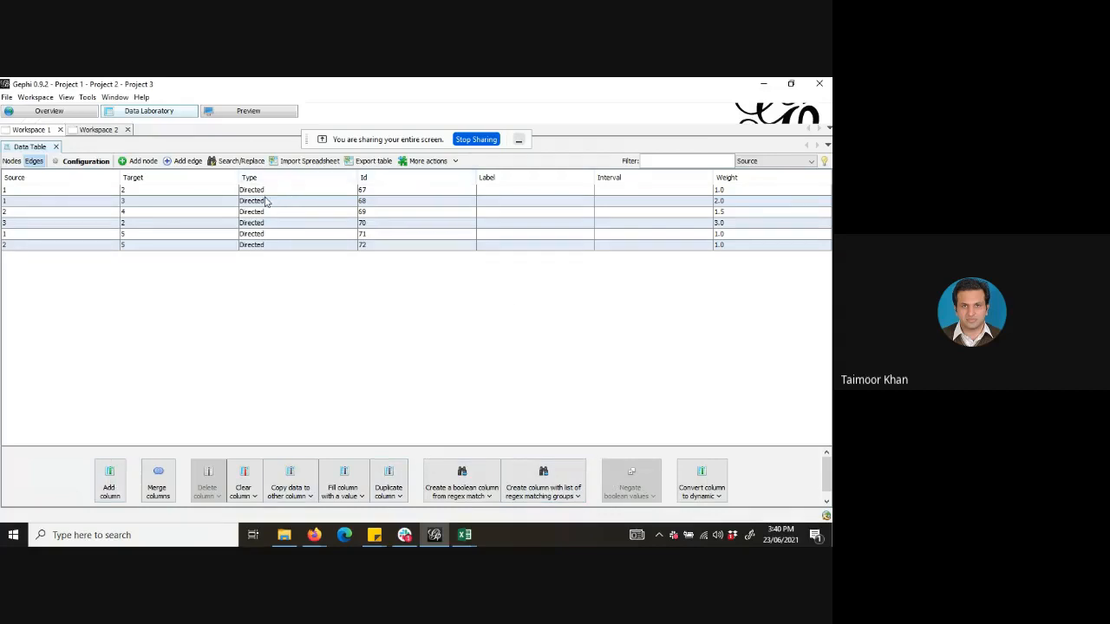
pyautogui.click(134, 203)
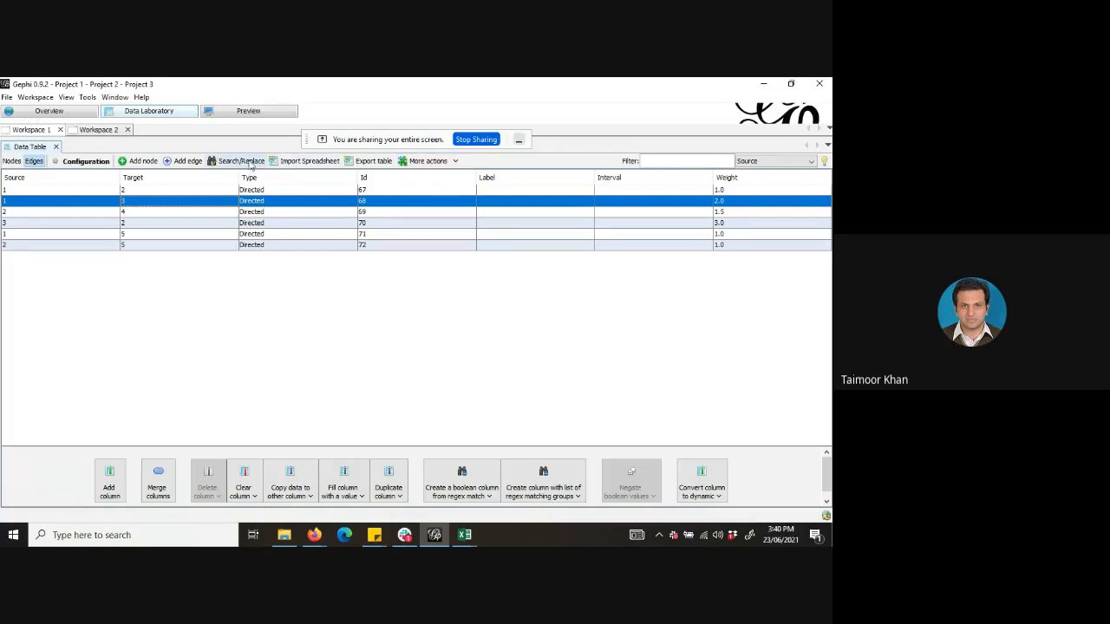
# Add an undirected edge from node 3 to node 5 and set its weight to 5.
pyautogui.click(186, 161)
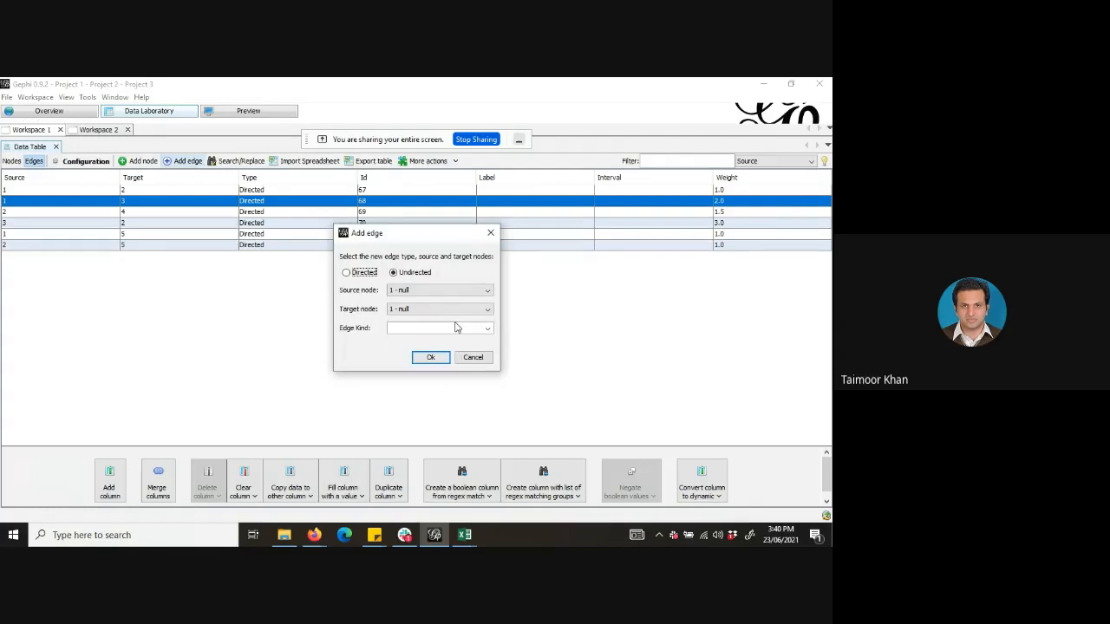
pyautogui.click(488, 291)
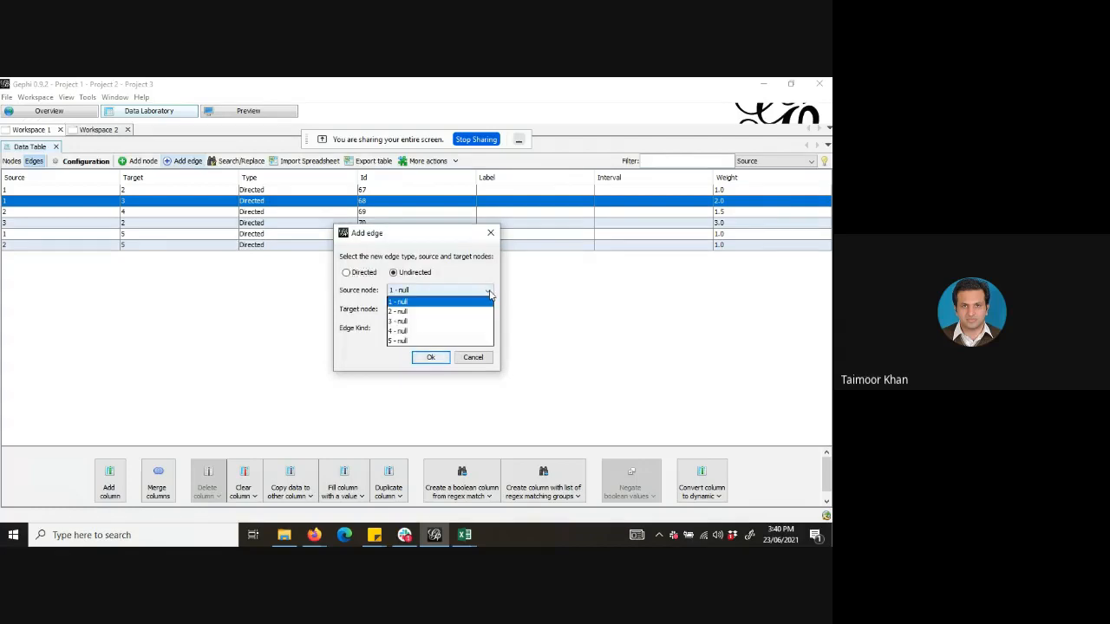
pyautogui.click(441, 325)
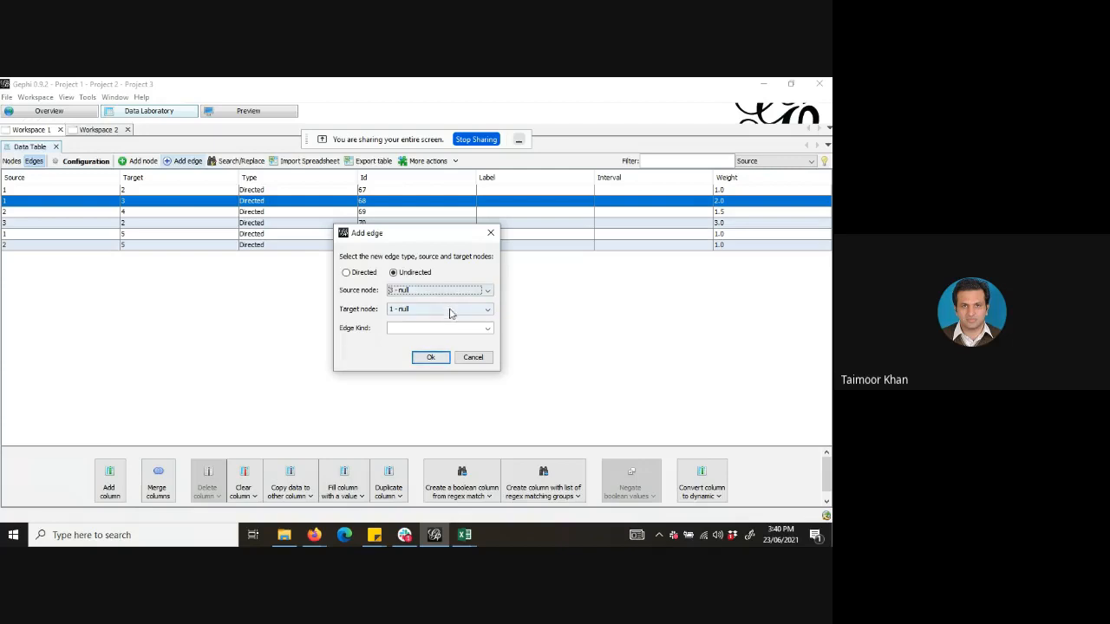
pyautogui.click(448, 310)
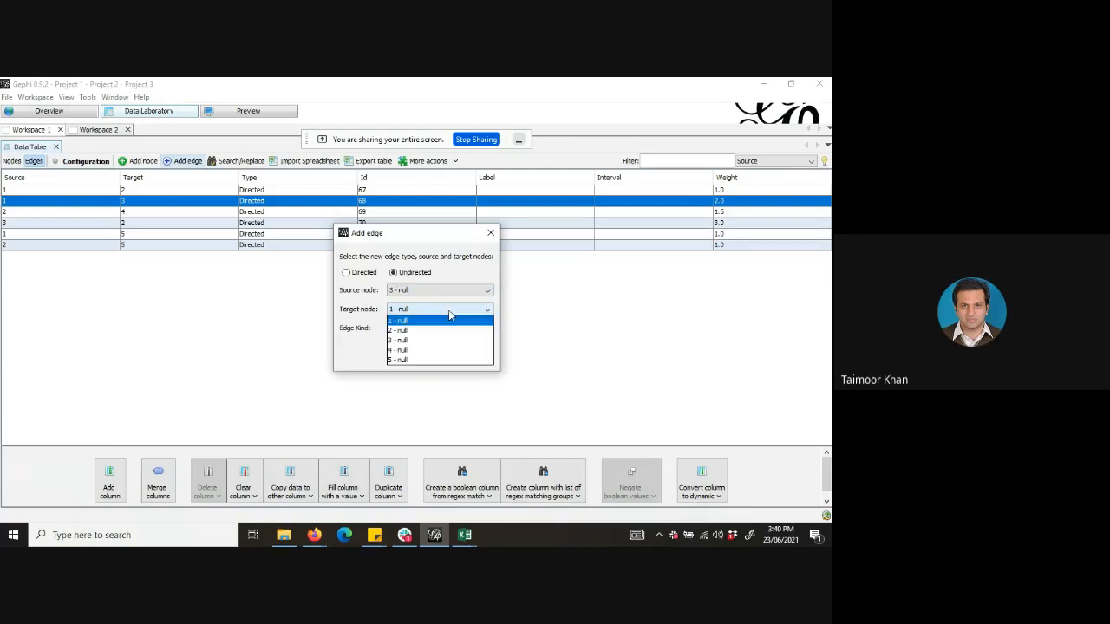
pyautogui.click(442, 359)
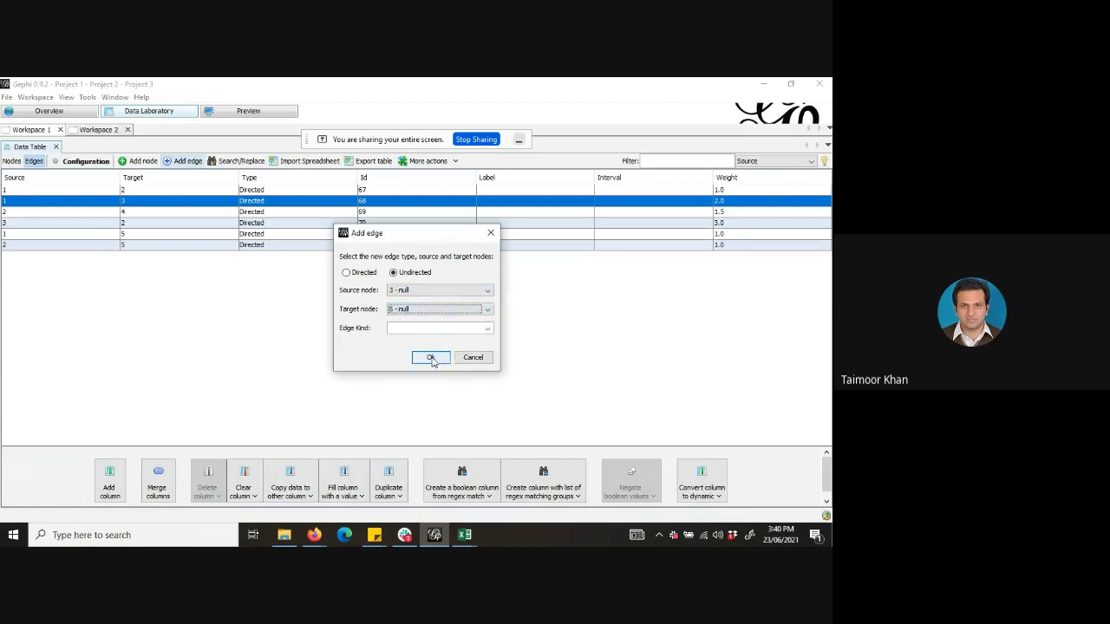
pyautogui.click(430, 358)
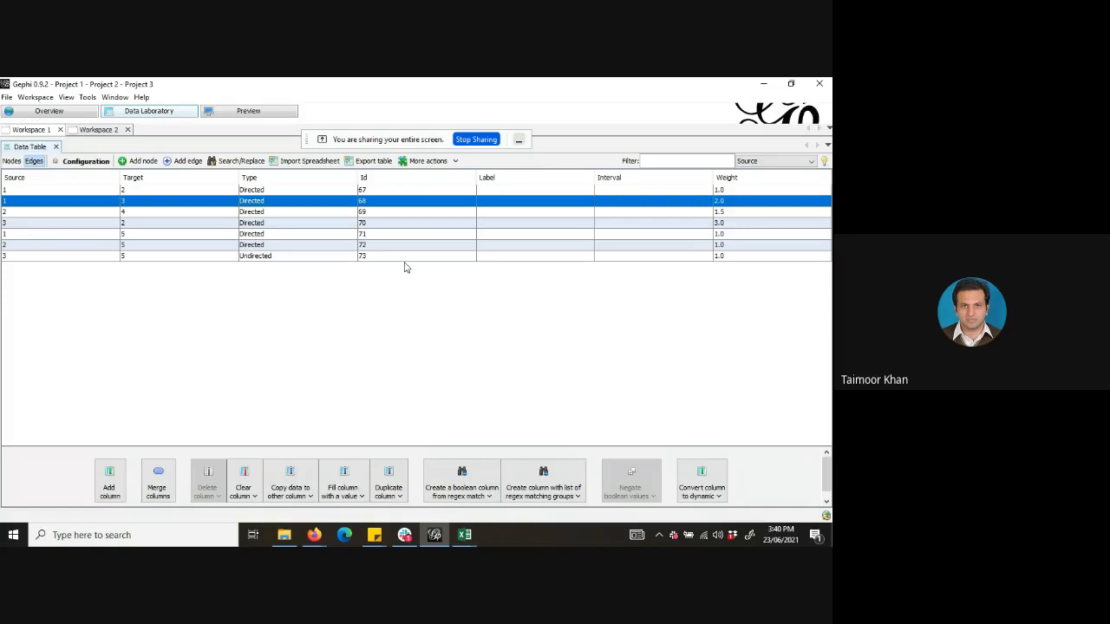
pyautogui.click(720, 256)
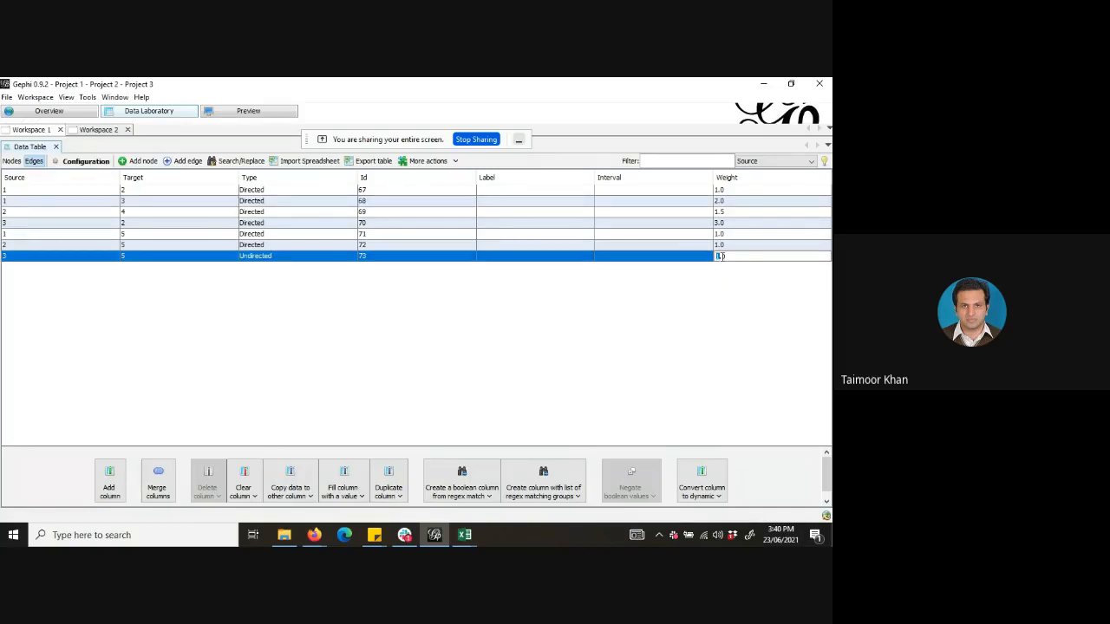
pyautogui.press('Return')
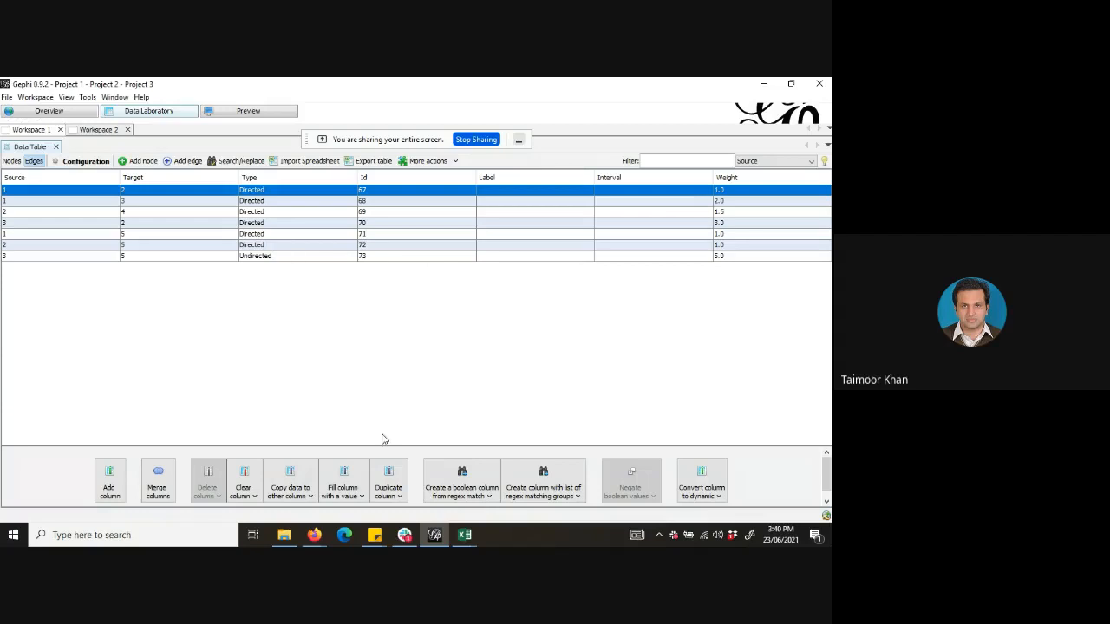
# Inspect the updated graph in the Overview, and check the available actions for the undirected edge in the Data Laboratory.
pyautogui.click(72, 114)
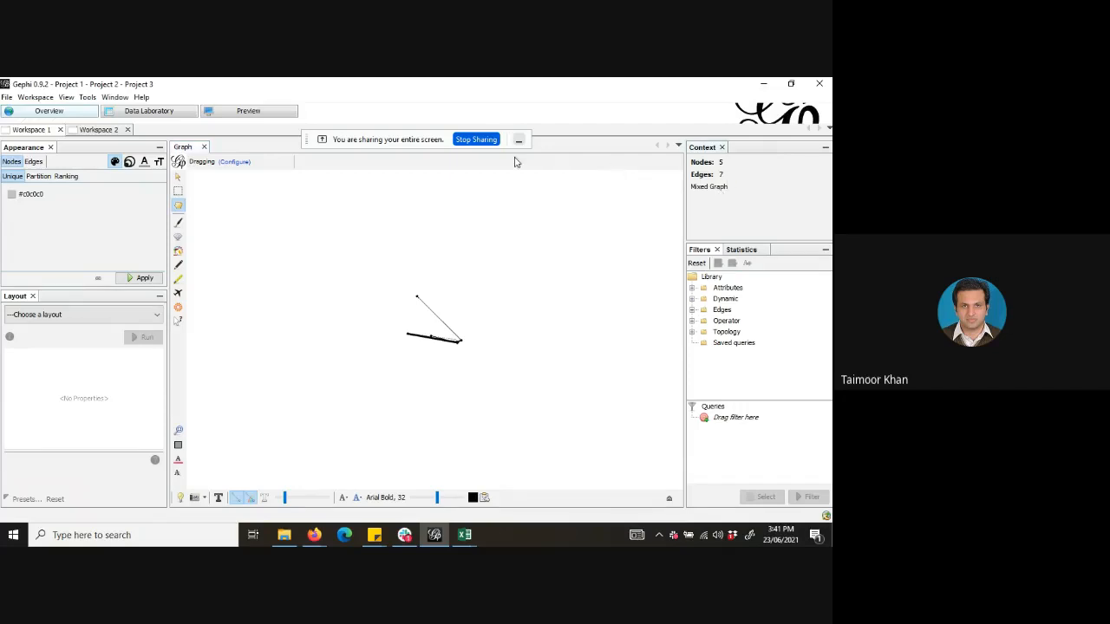
pyautogui.click(147, 116)
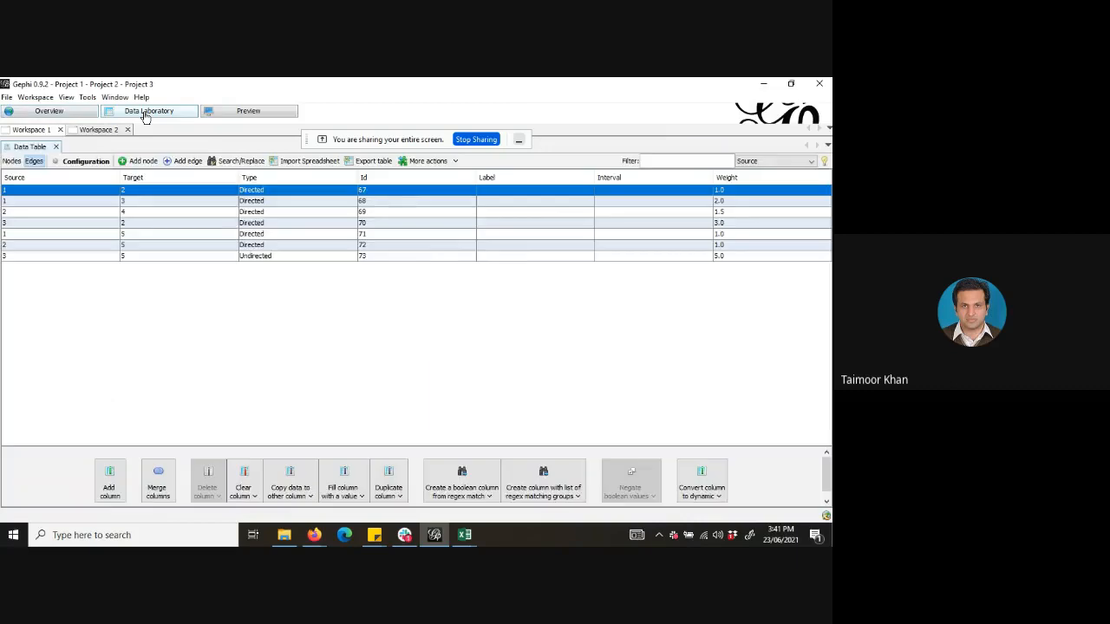
pyautogui.click(261, 258)
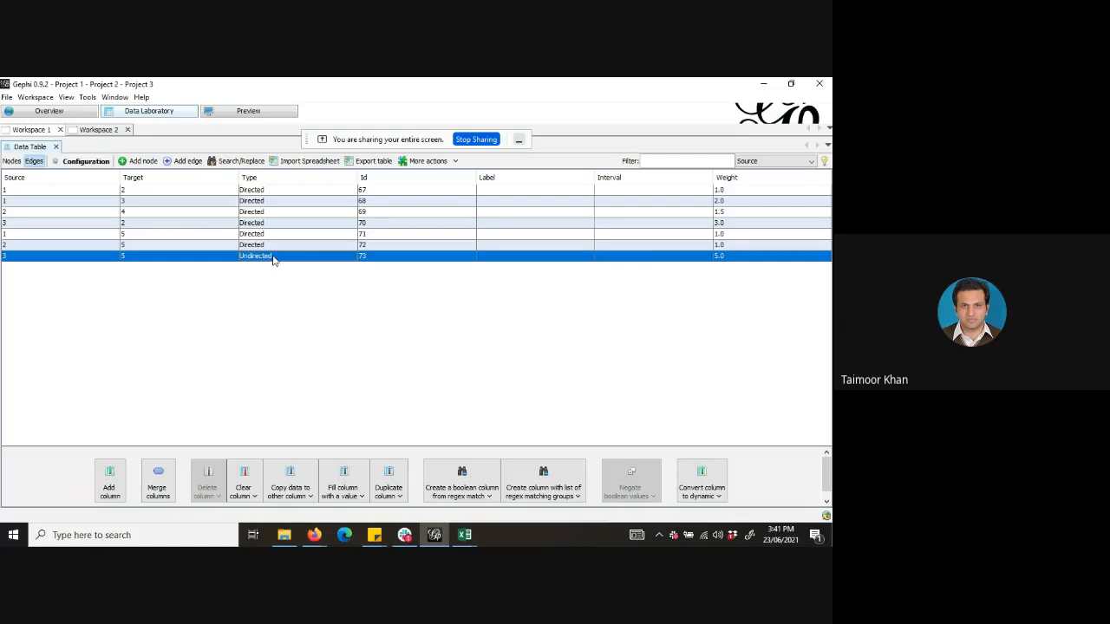
pyautogui.rightClick(270, 259)
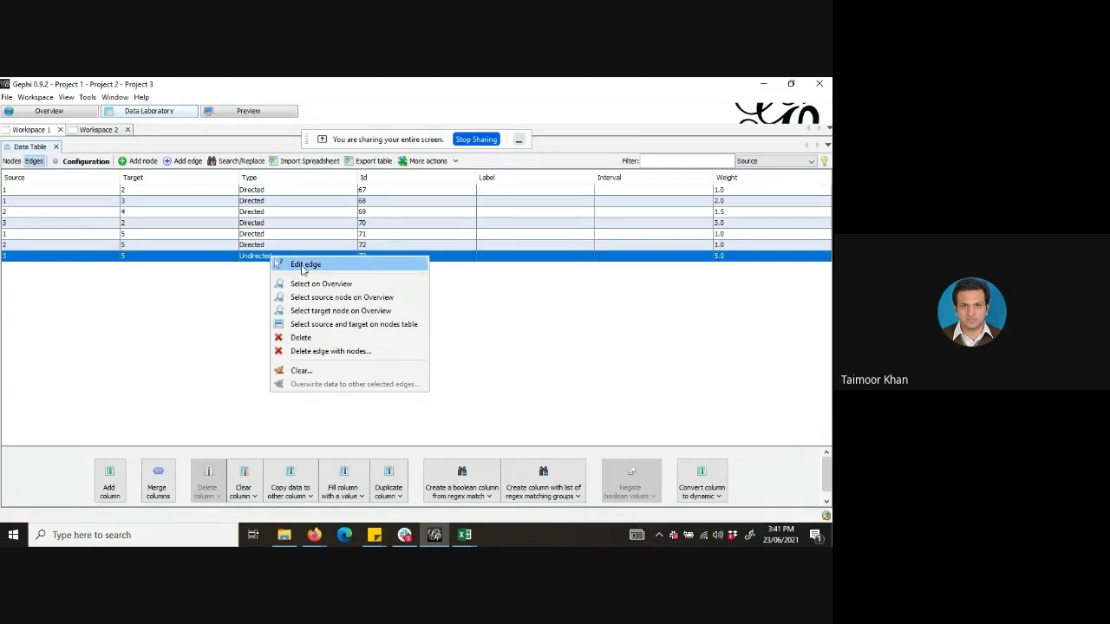
pyautogui.click(252, 293)
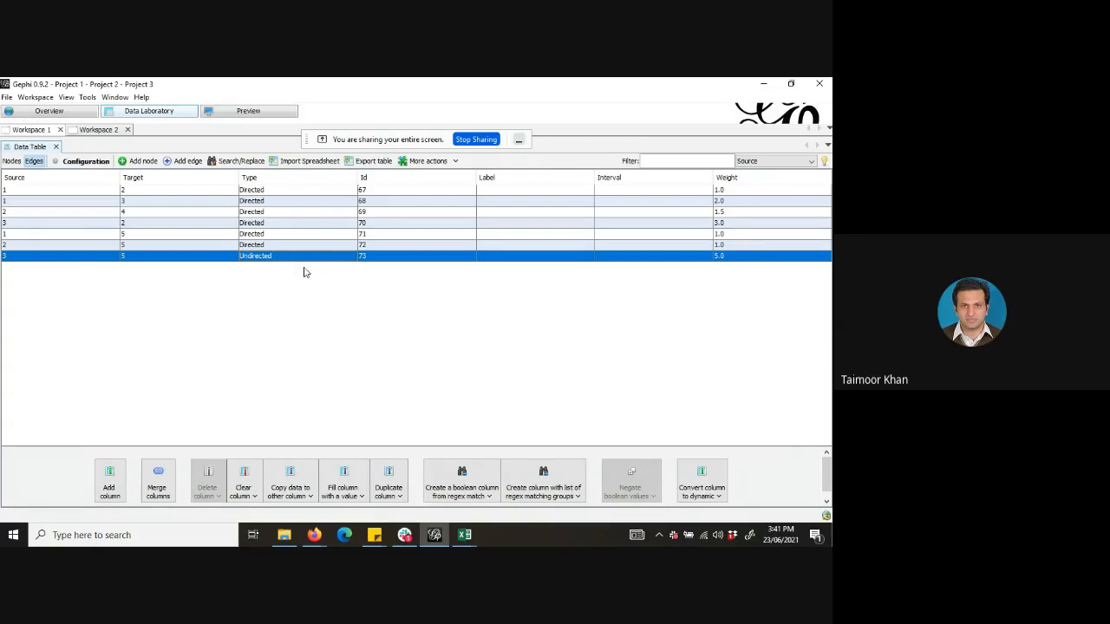
# Inspect the editable properties of the undirected edge from node 3 to node 5, and close the edge editor.
pyautogui.rightClick(262, 259)
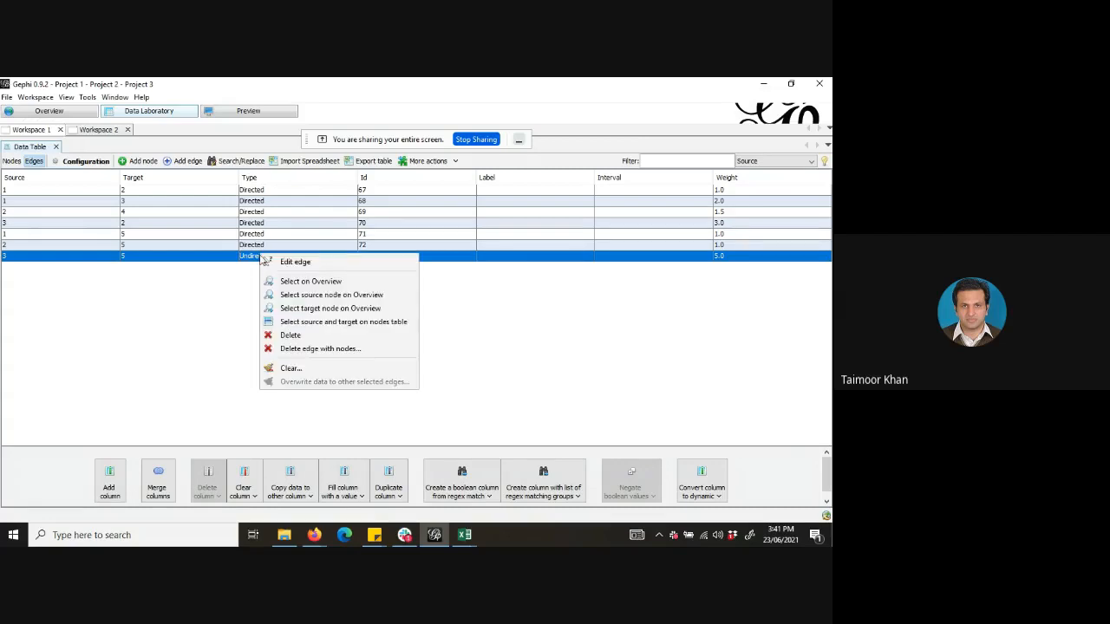
pyautogui.click(295, 263)
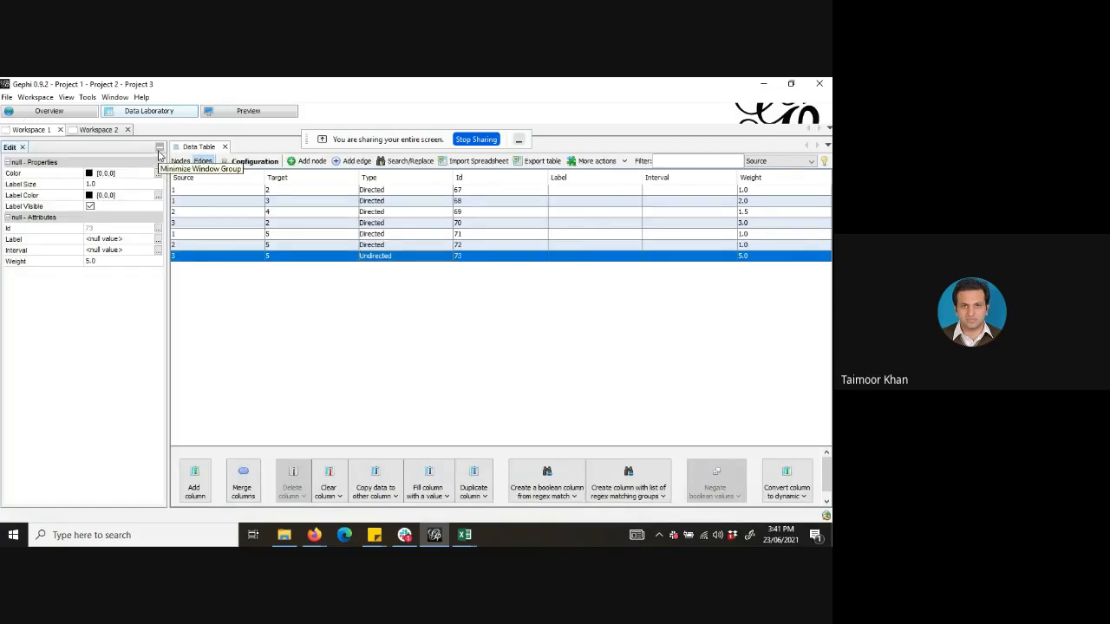
pyautogui.click(23, 148)
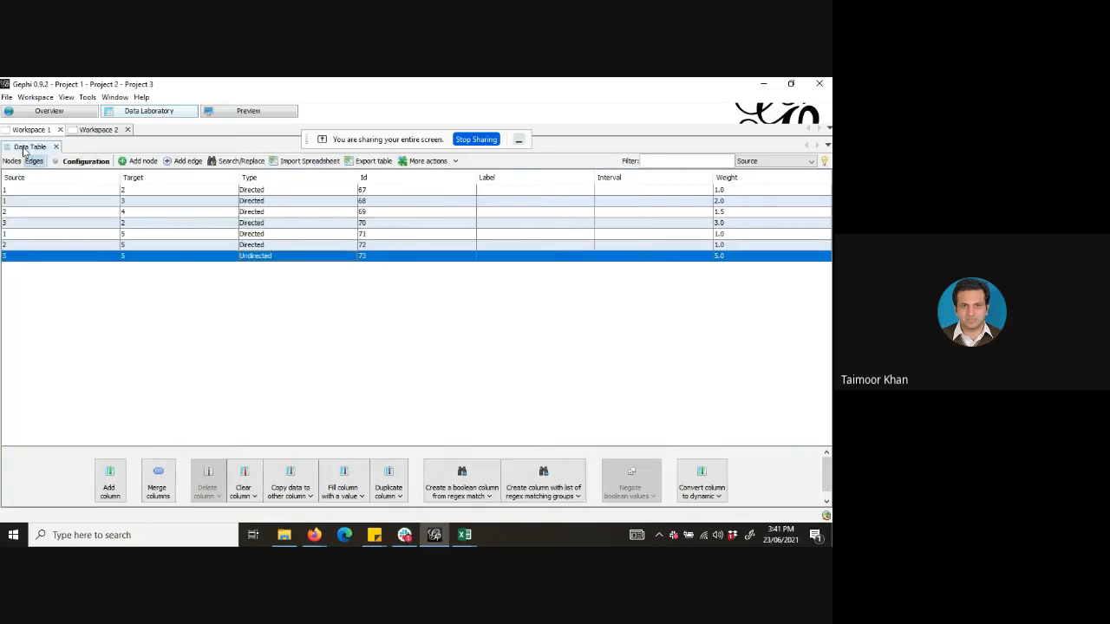
pyautogui.rightClick(252, 257)
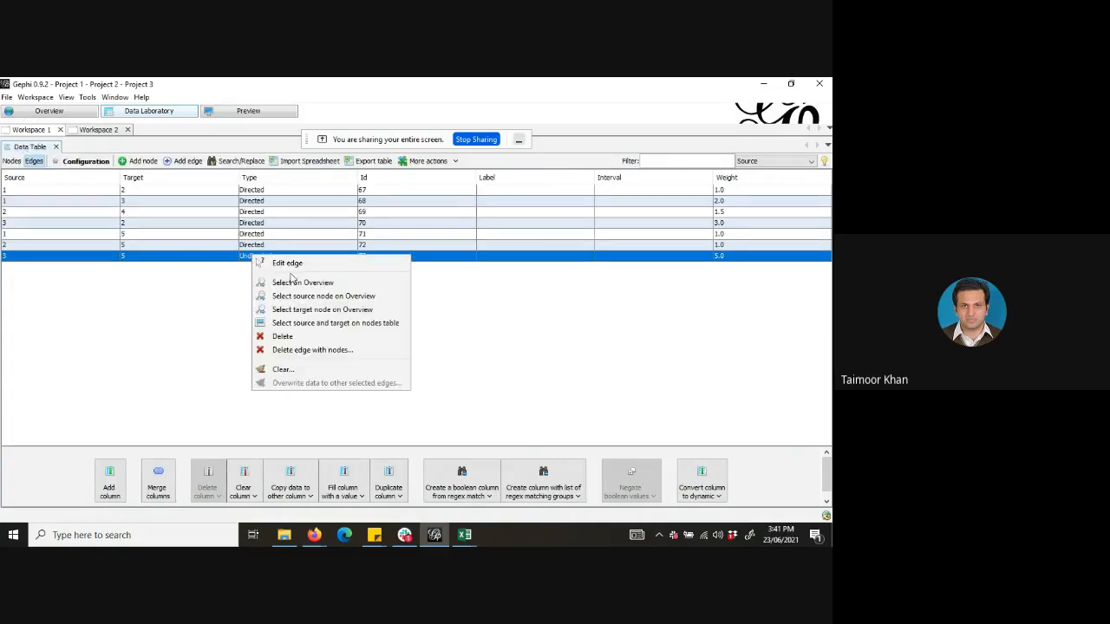
pyautogui.click(293, 264)
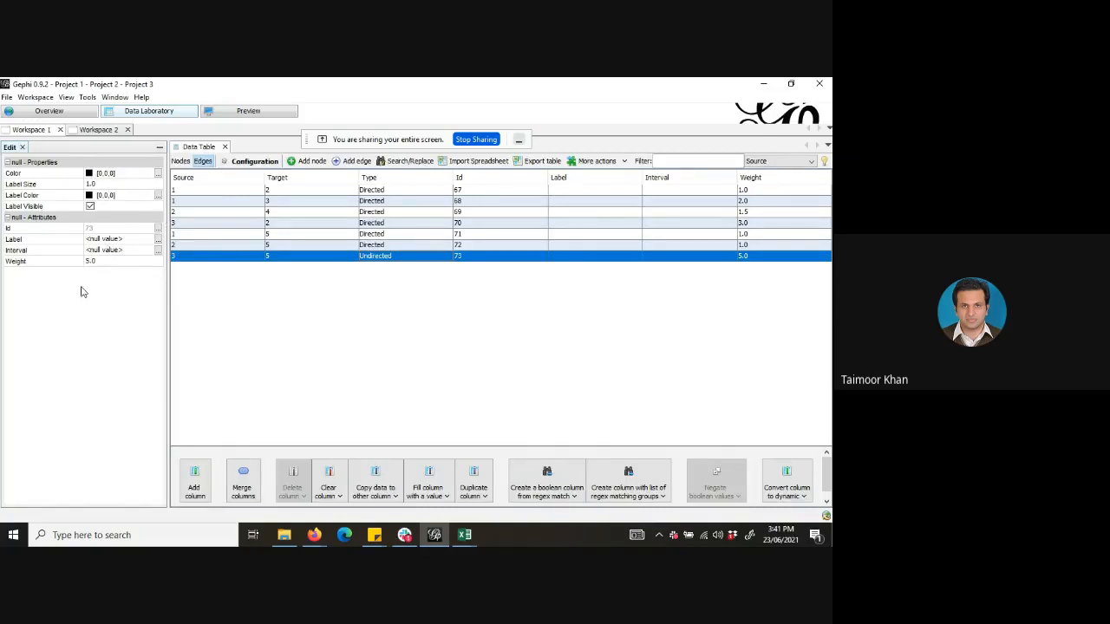
pyautogui.click(23, 148)
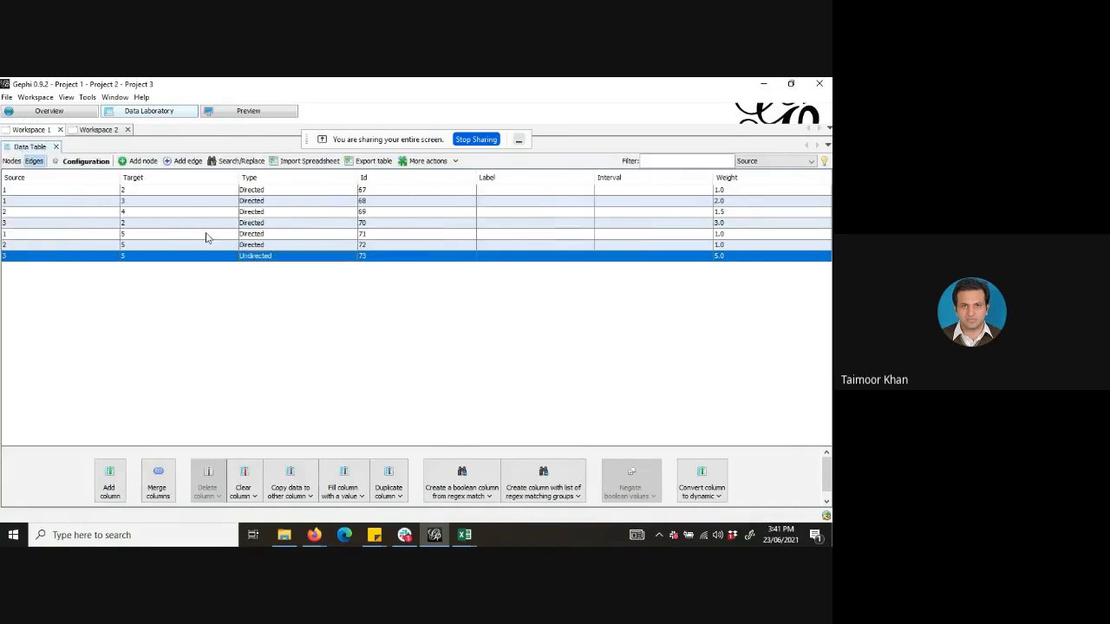
# Delete the undirected edge from node 3 to node 5.
pyautogui.rightClick(211, 259)
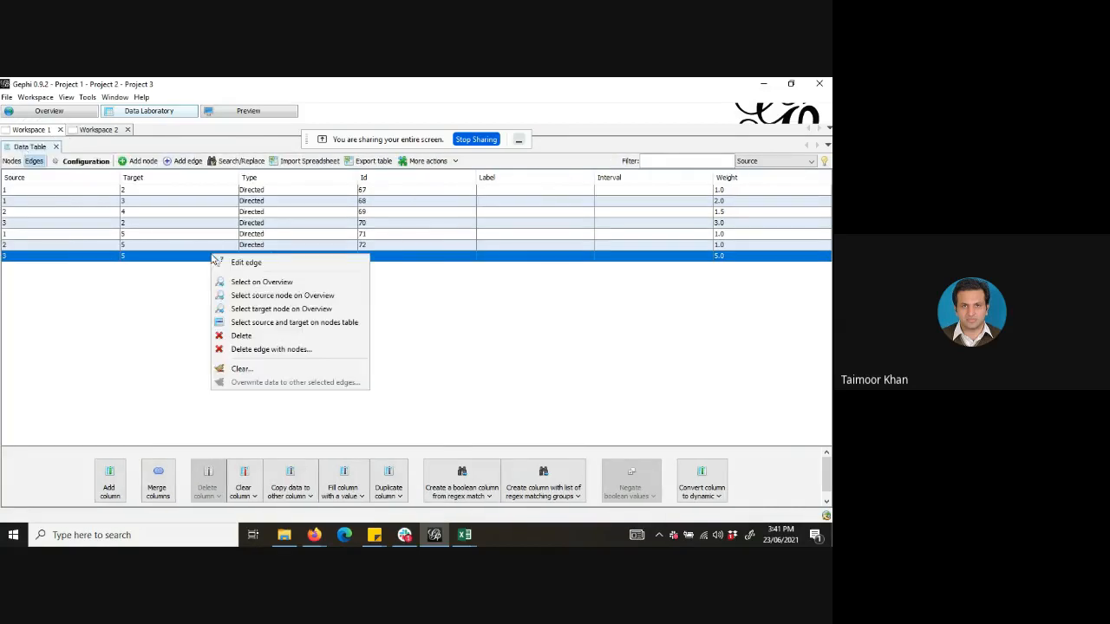
pyautogui.click(260, 337)
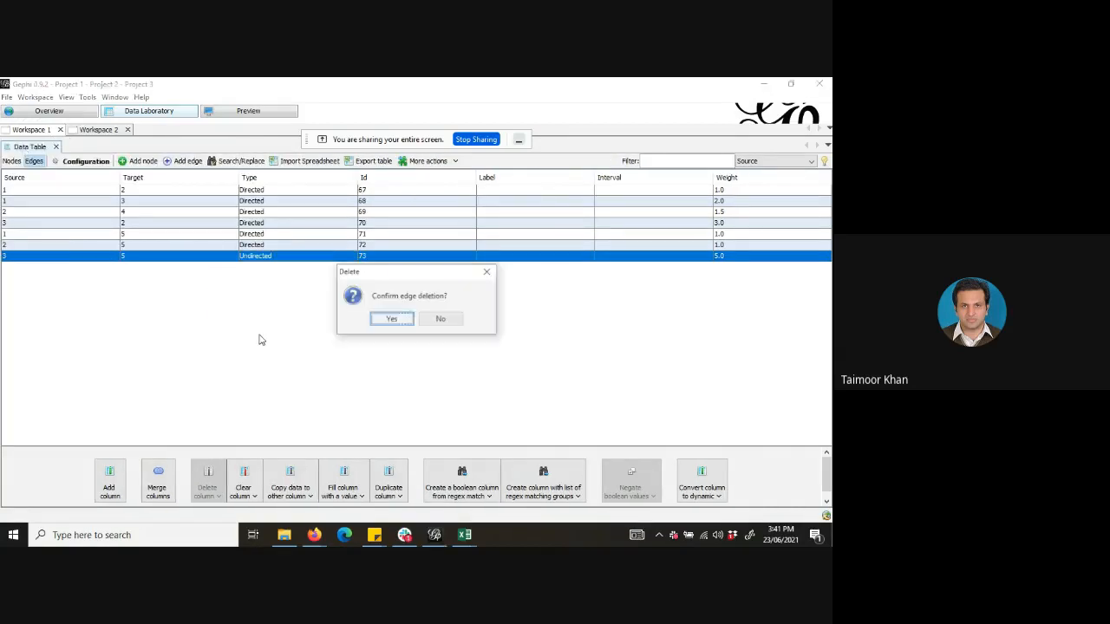
pyautogui.click(386, 319)
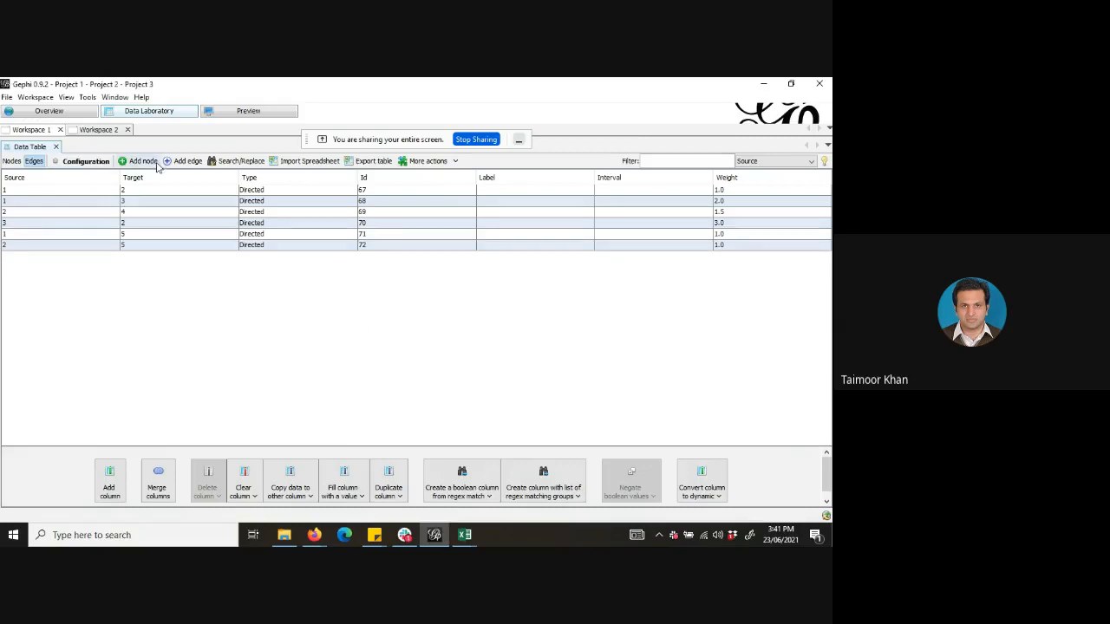
# Add a directed edge from node 3 to node 5, leaving the edge kind empty.
pyautogui.click(180, 165)
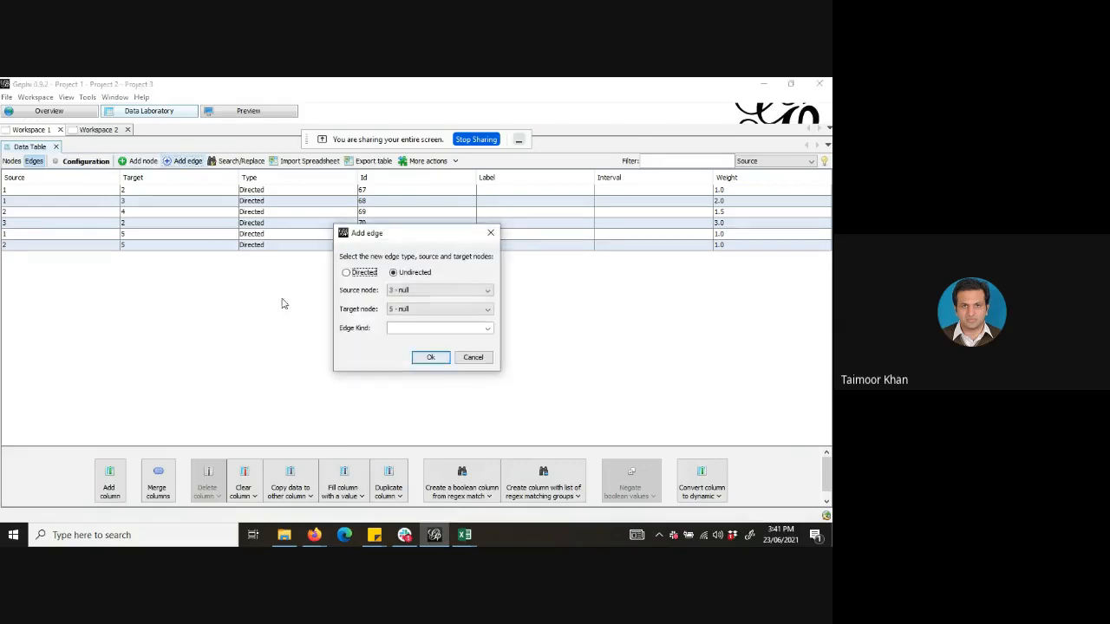
pyautogui.click(431, 291)
pyautogui.click(431, 292)
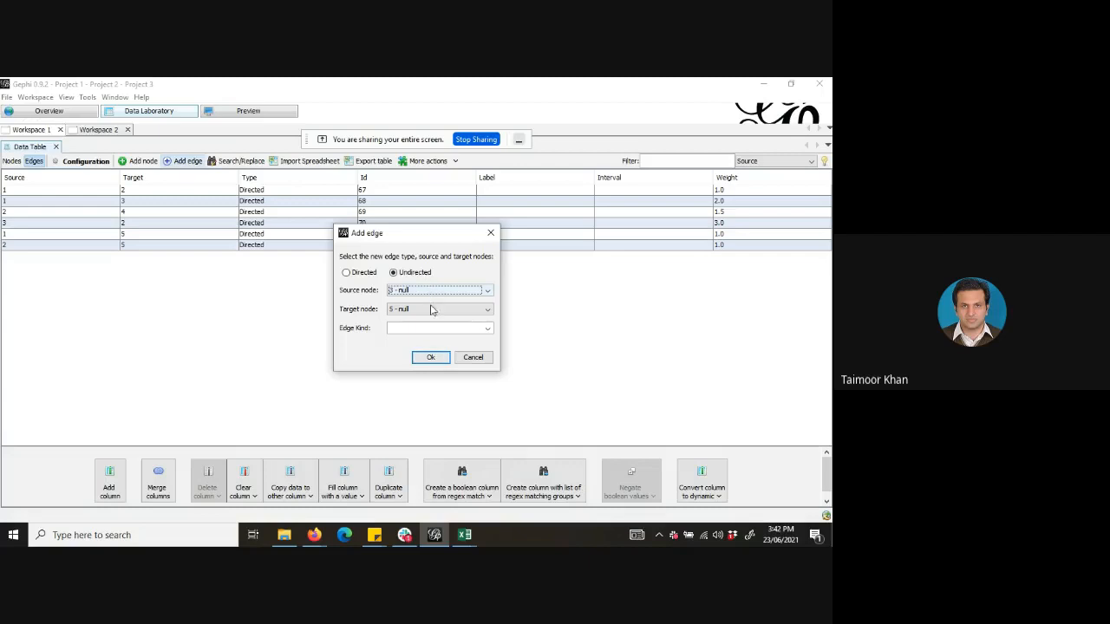
pyautogui.click(371, 274)
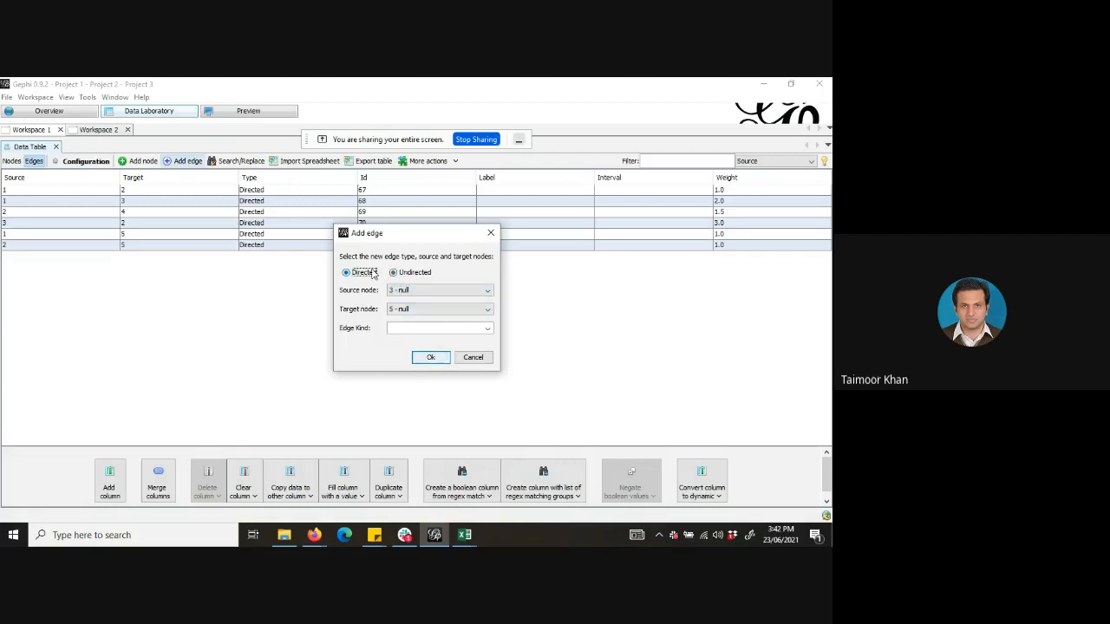
pyautogui.click(480, 331)
pyautogui.click(431, 357)
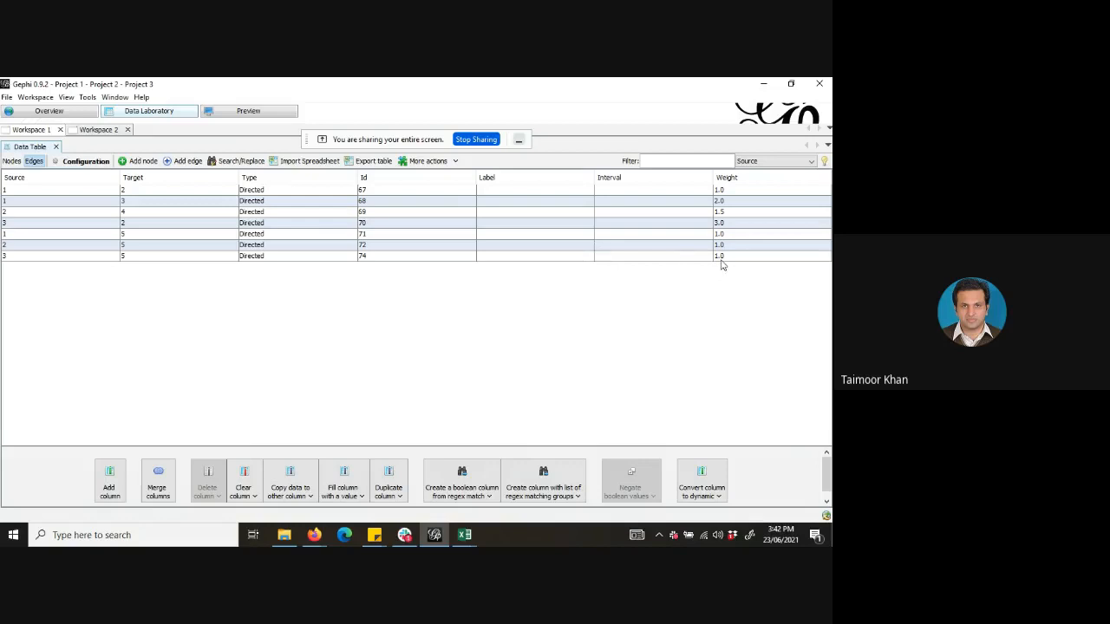
# Set the weight of the directed edge from node 3 to node 5 to 4.0.
pyautogui.click(725, 257)
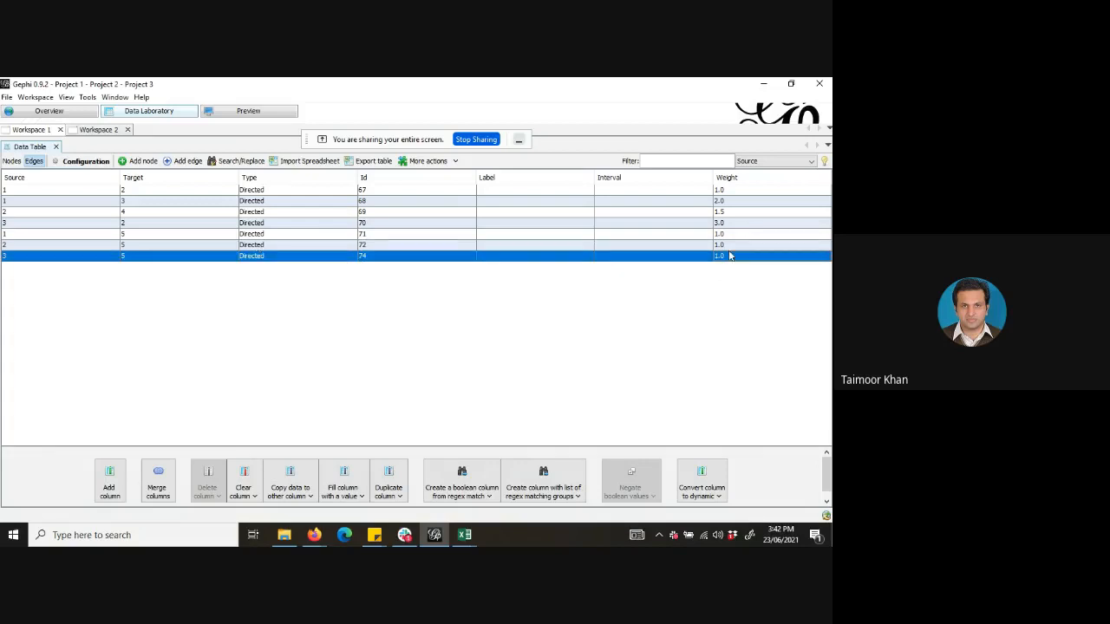
pyautogui.click(367, 258)
pyautogui.doubleClick(731, 257)
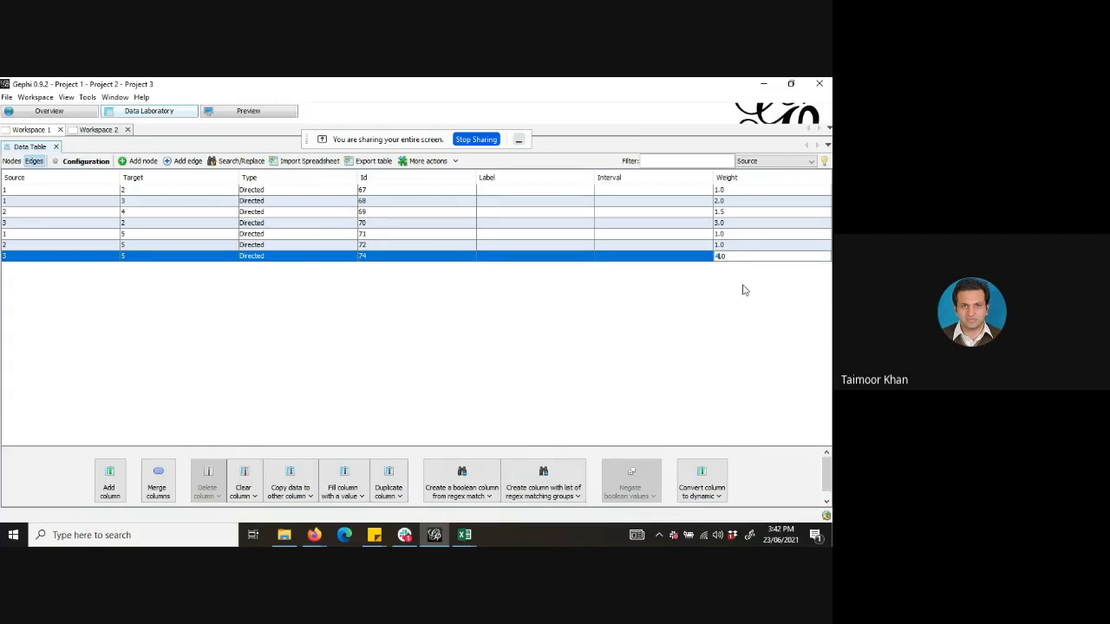
pyautogui.press('Return')
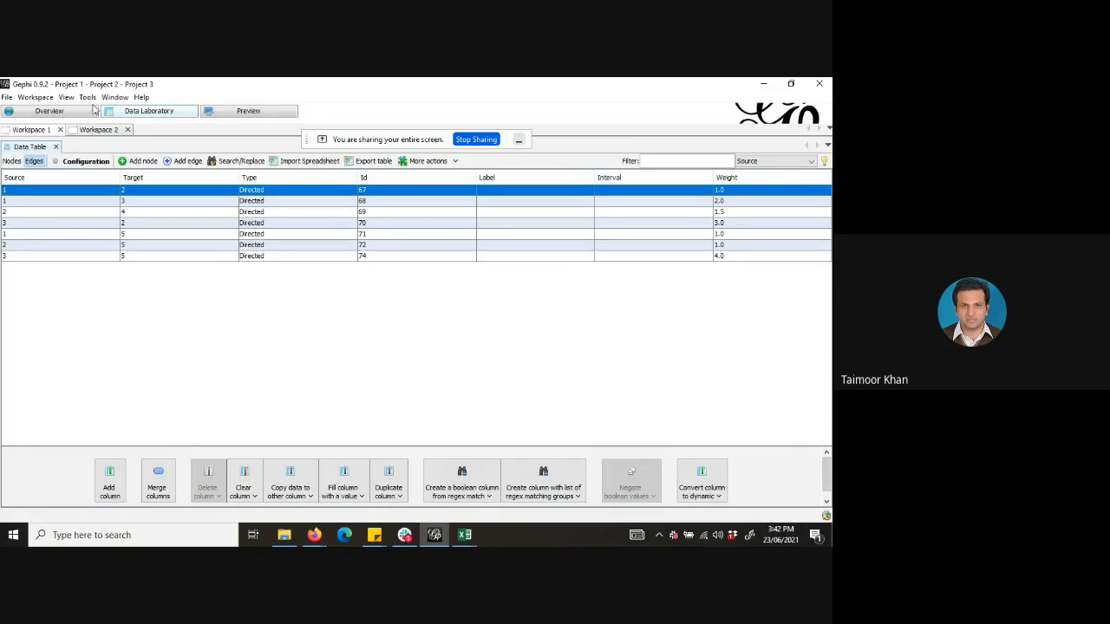
# Run the Yifan Hu layout twice on the graph in the Overview.
pyautogui.click(50, 111)
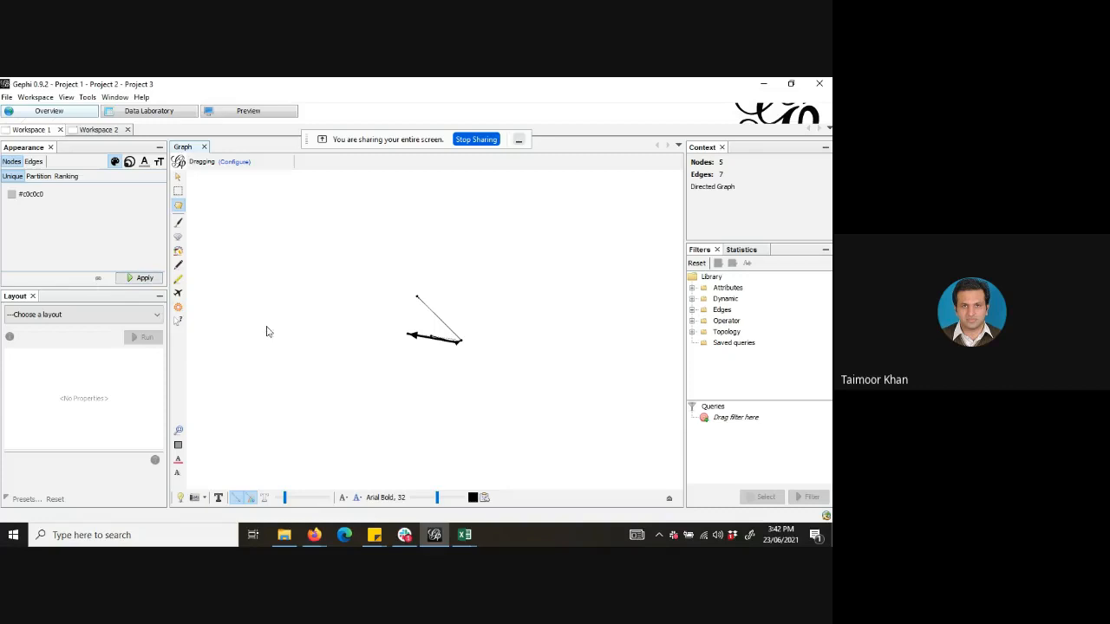
pyautogui.click(146, 316)
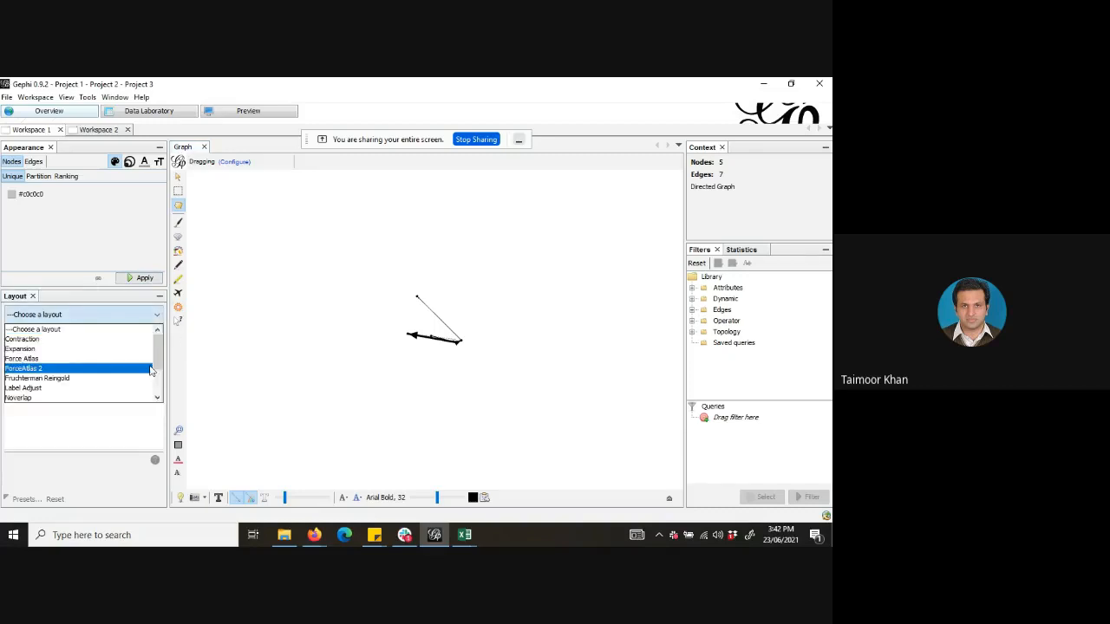
pyautogui.scroll(-2, 156, 383)
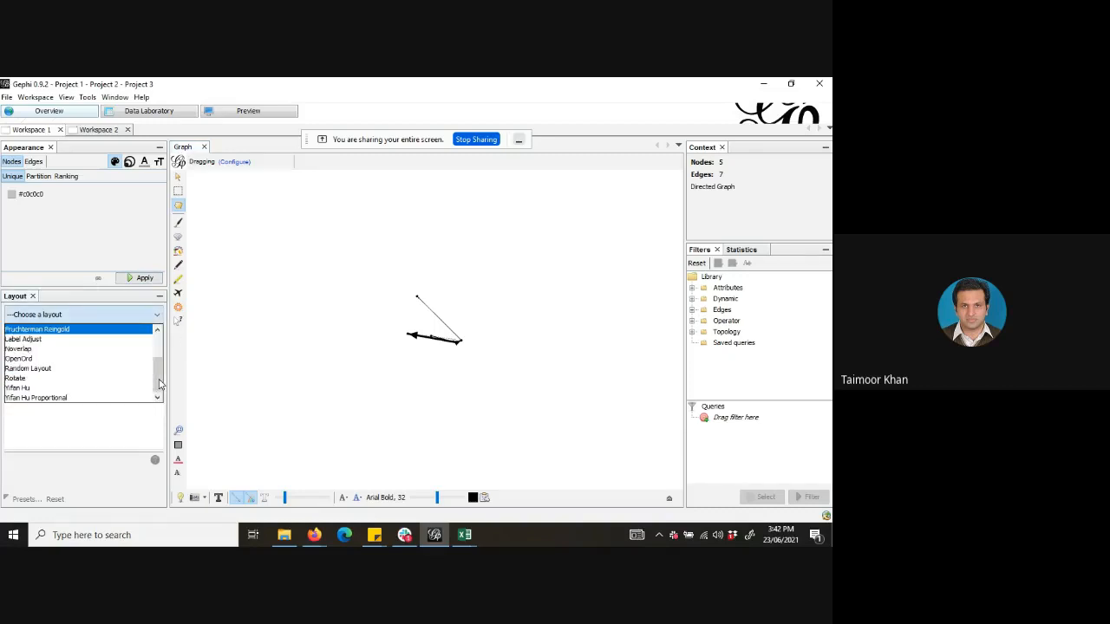
pyautogui.click(117, 388)
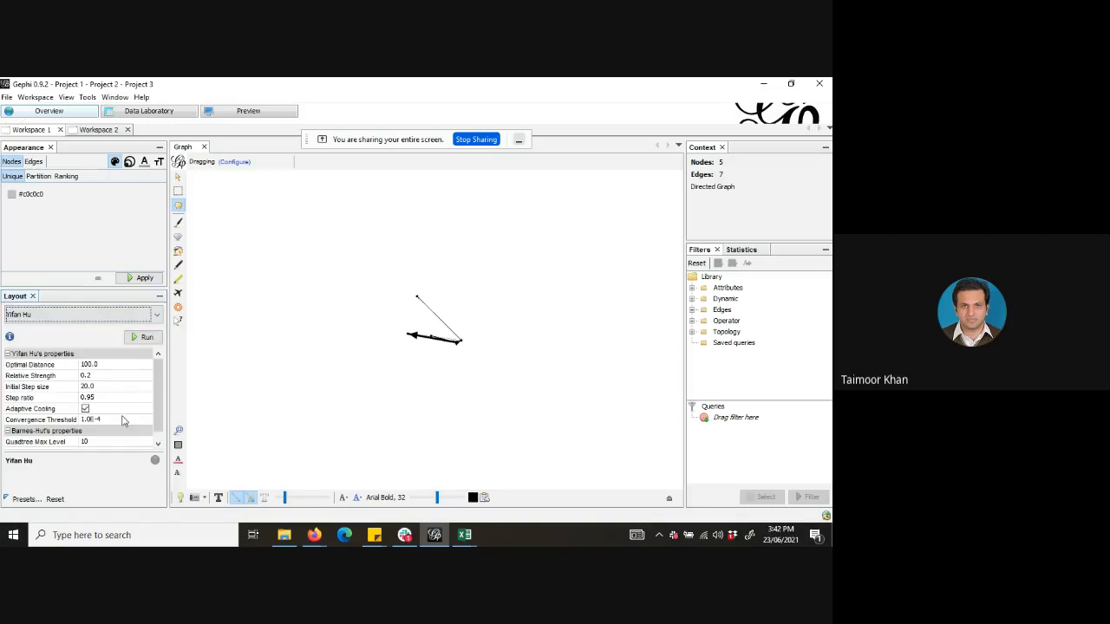
pyautogui.click(143, 338)
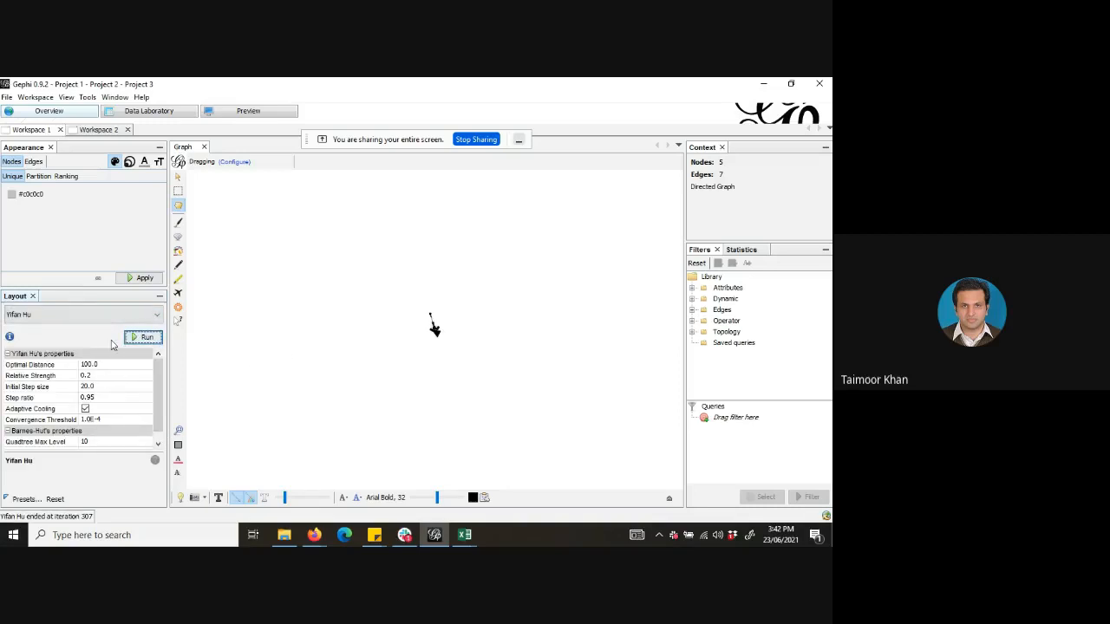
pyautogui.click(101, 315)
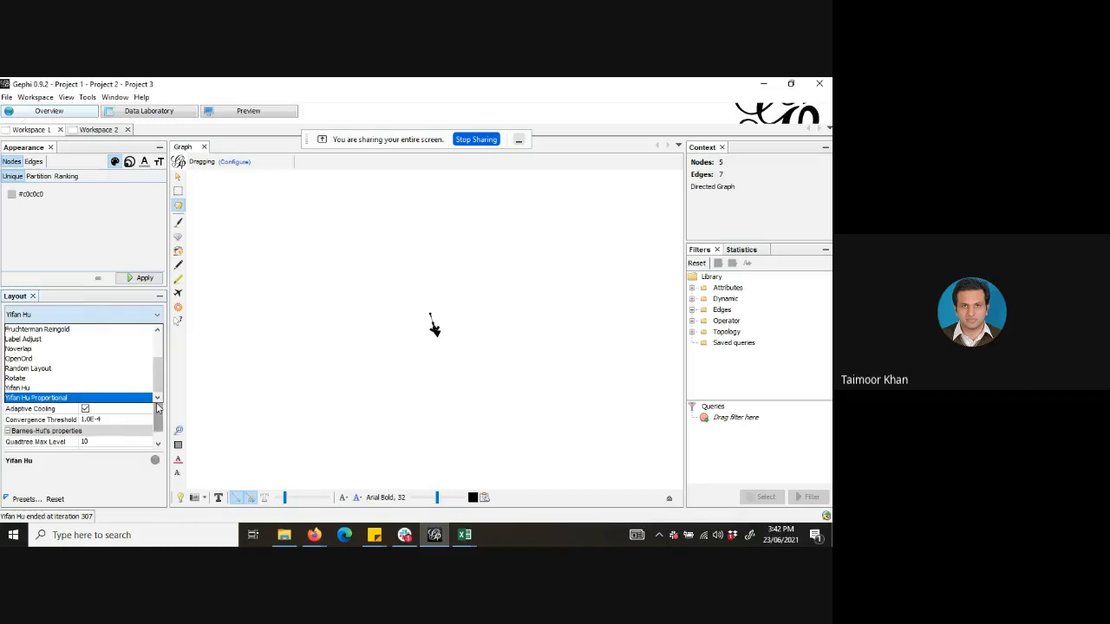
pyautogui.click(104, 387)
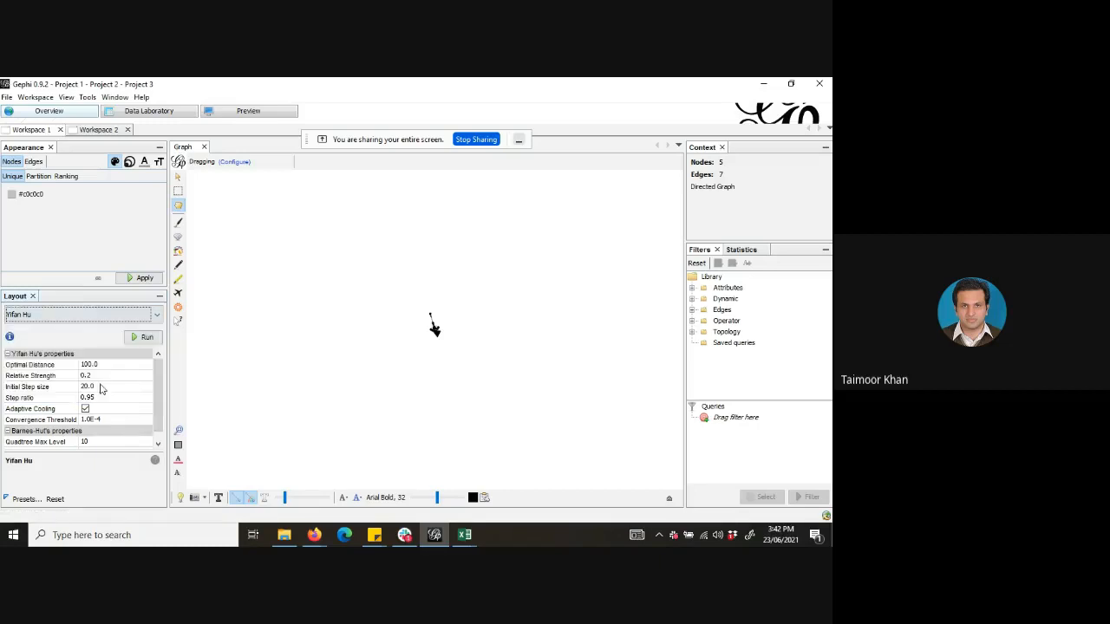
pyautogui.click(145, 338)
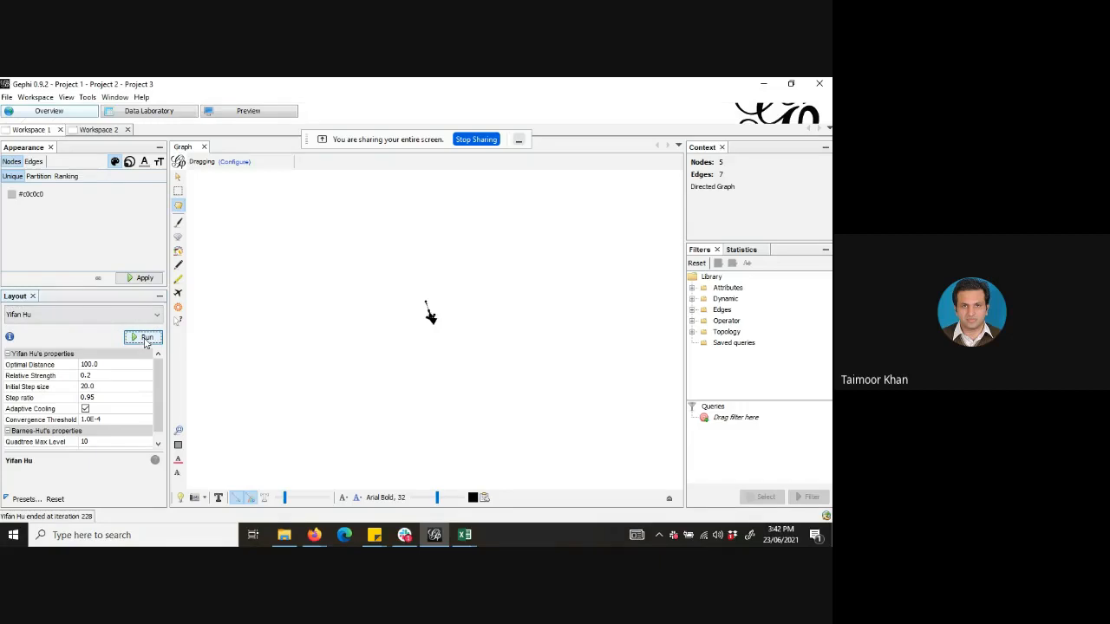
# Try the Label Adjust layout on the graph, and cancel its running task.
pyautogui.click(122, 314)
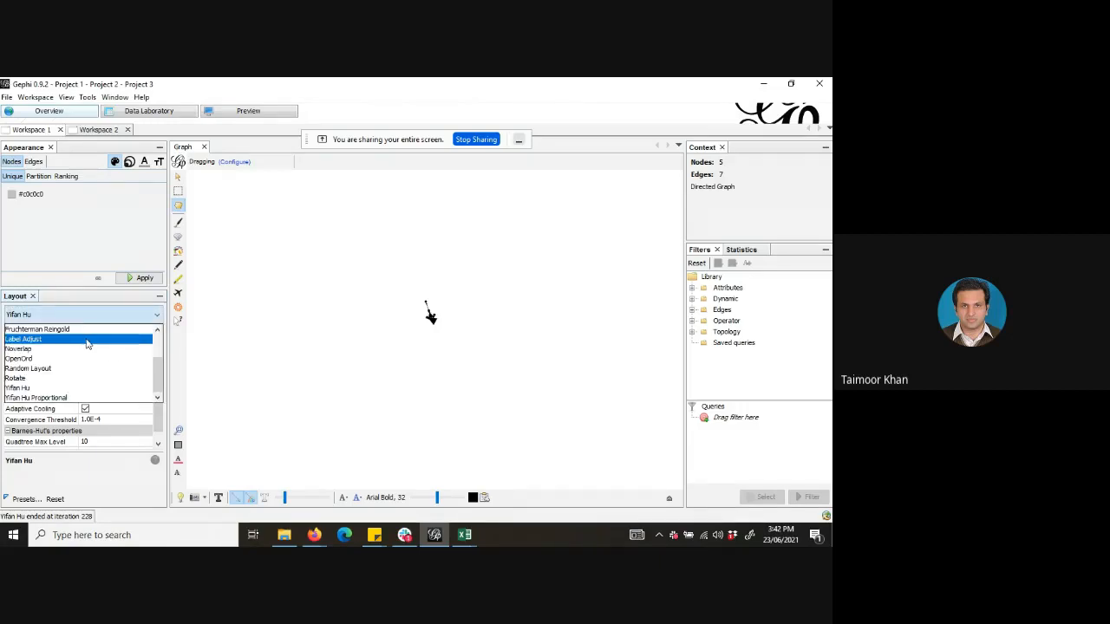
pyautogui.click(91, 339)
pyautogui.click(144, 337)
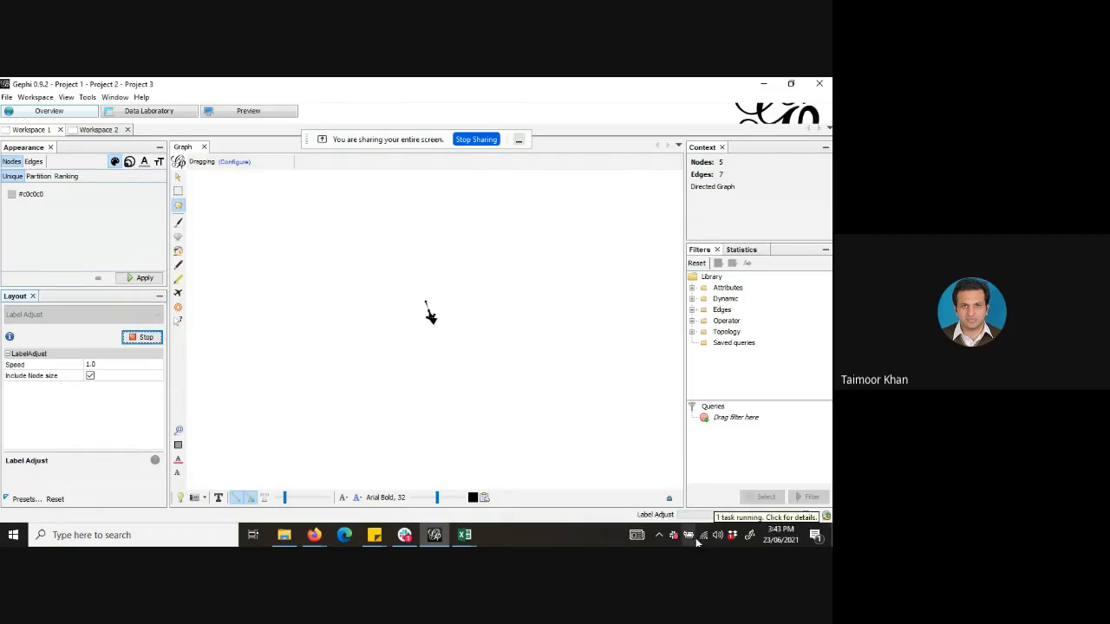
pyautogui.click(806, 516)
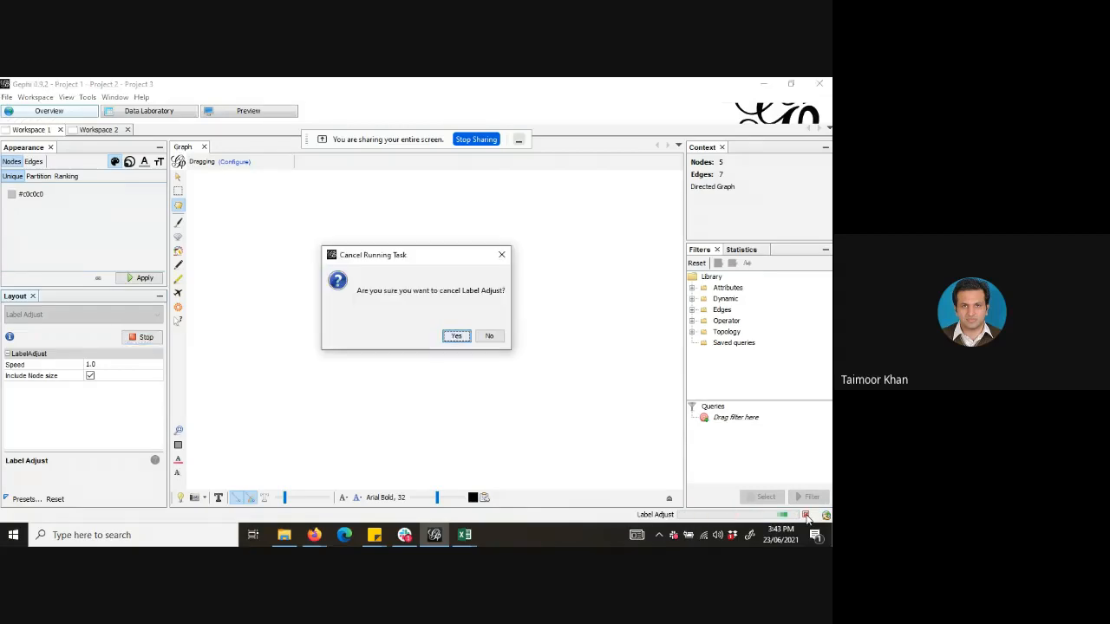
pyautogui.click(453, 338)
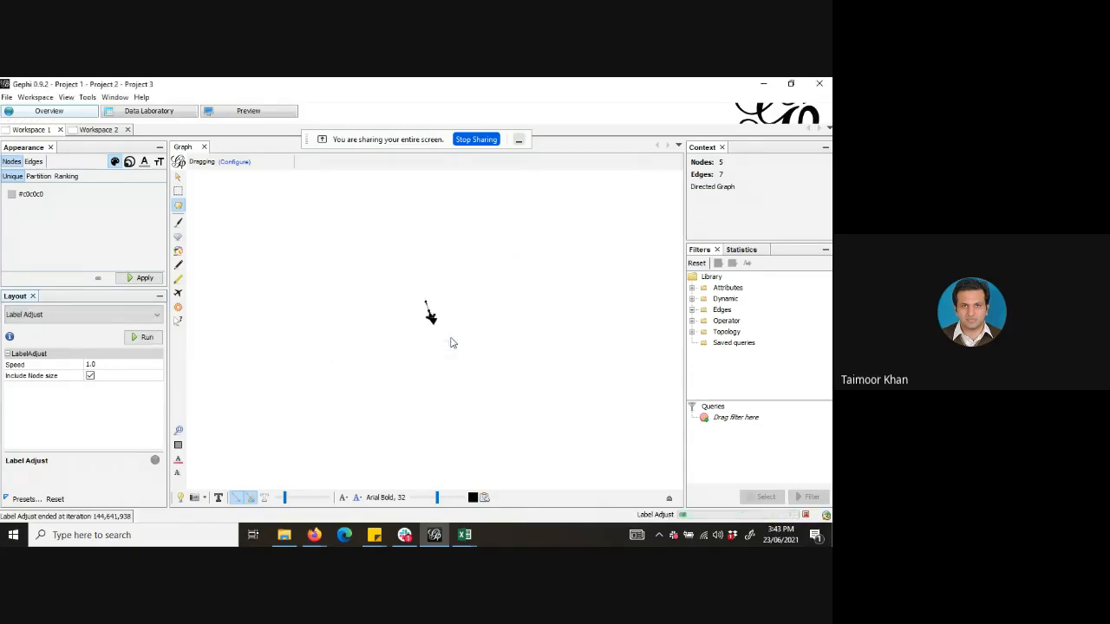
# Run the OpenOrd layout on the graph with its default settings.
pyautogui.click(144, 314)
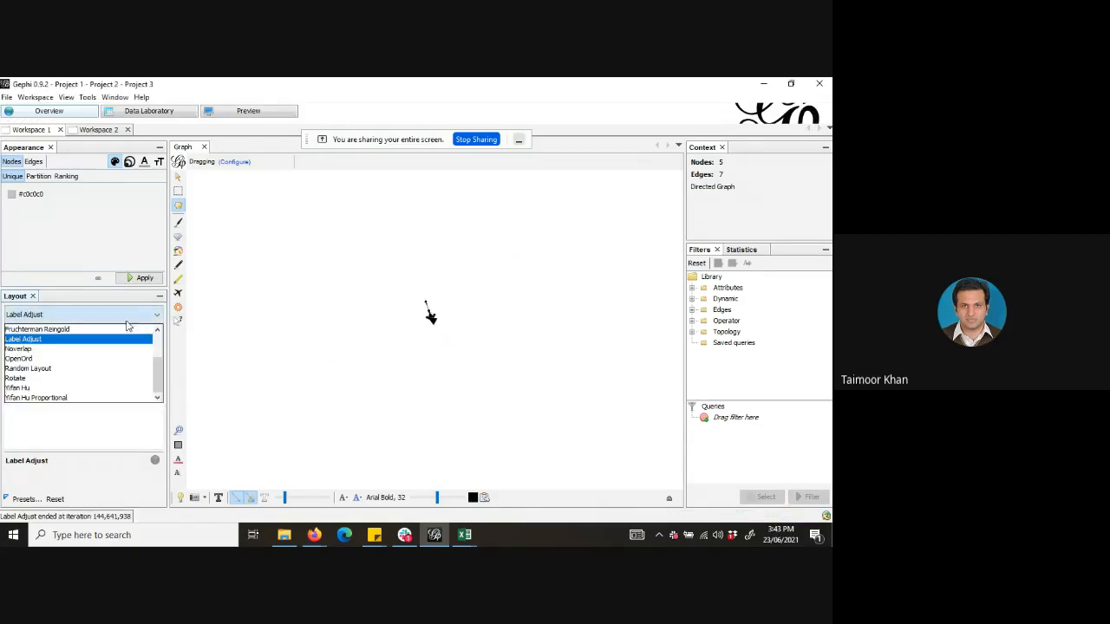
pyautogui.click(86, 358)
pyautogui.click(141, 338)
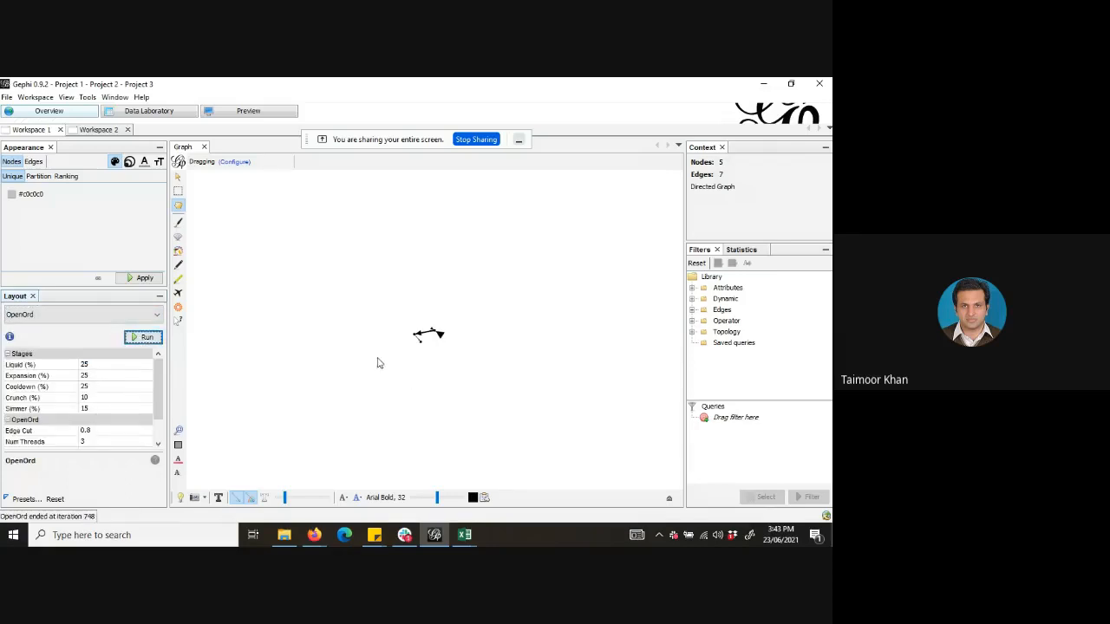
# Turn on node labels in the graph and increase their font size slightly.
pyautogui.click(218, 499)
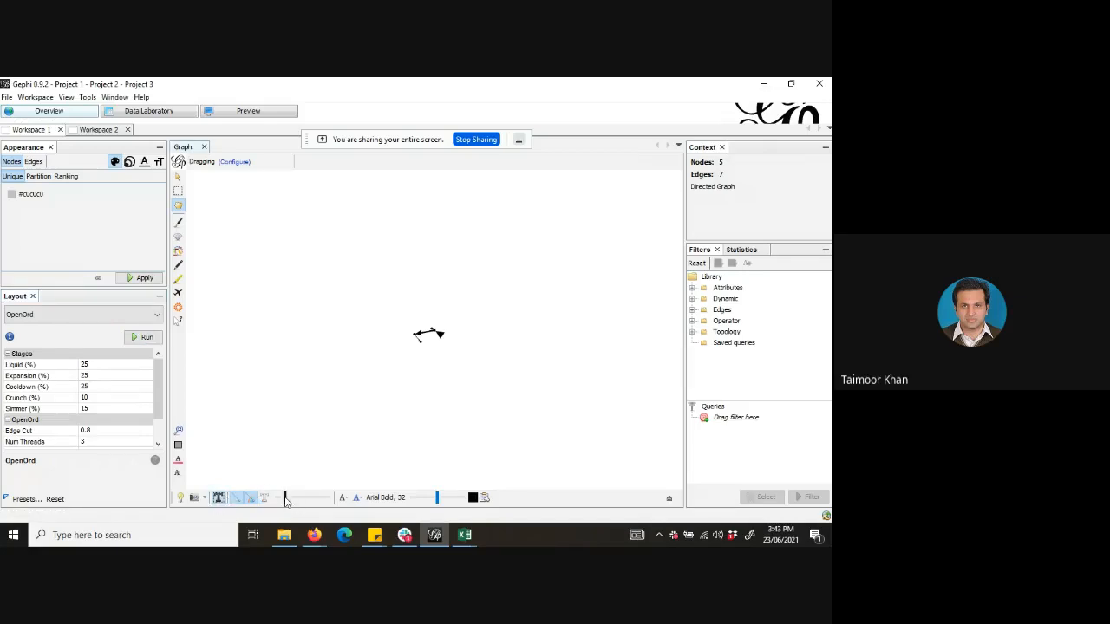
pyautogui.moveTo(437, 499)
pyautogui.mouseDown()
pyautogui.moveTo(463, 501)
pyautogui.moveTo(448, 500)
pyautogui.mouseUp()
# Reduce the edge thickness slightly, and toggle edge display and source-node edge coloring off and back on.
pyautogui.moveTo(289, 503)
pyautogui.mouseDown()
pyautogui.moveTo(319, 503)
pyautogui.moveTo(279, 500)
pyautogui.mouseUp()
pyautogui.click(248, 501)
pyautogui.click(236, 500)
pyautogui.click(281, 502)
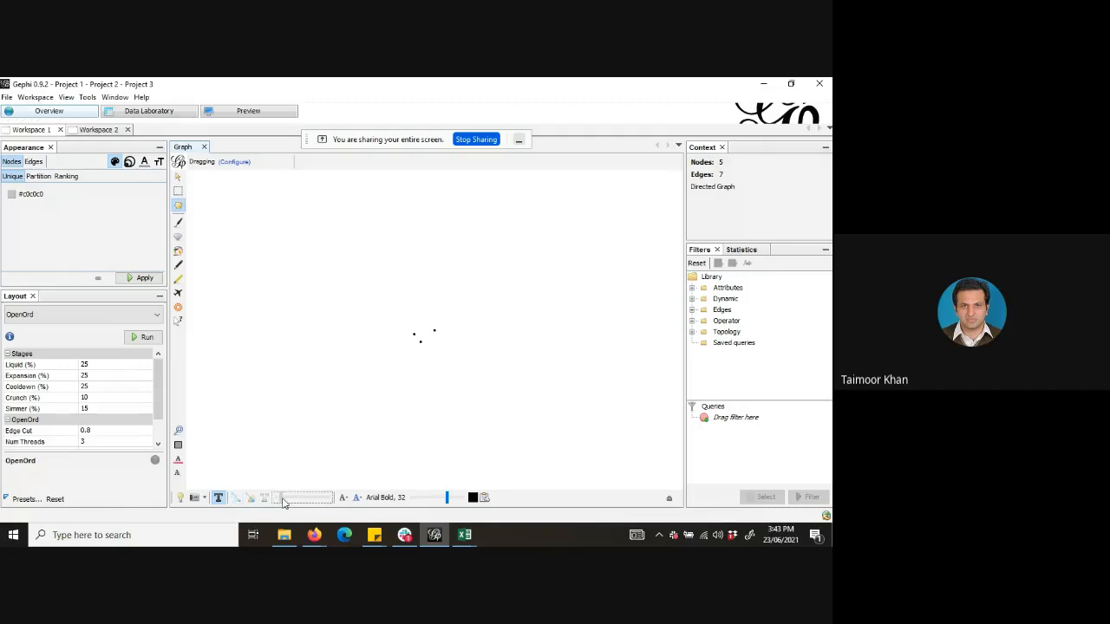
pyautogui.click(250, 500)
pyautogui.click(282, 501)
pyautogui.click(237, 499)
pyautogui.click(254, 499)
pyautogui.moveTo(281, 500)
pyautogui.mouseDown()
pyautogui.moveTo(291, 504)
pyautogui.moveTo(280, 503)
pyautogui.mouseUp()
# Move three of the graph's nodes farther apart to spread out the network.
pyautogui.moveTo(415, 335); pyautogui.dragTo(380, 333)
pyautogui.moveTo(422, 347); pyautogui.dragTo(422, 378)
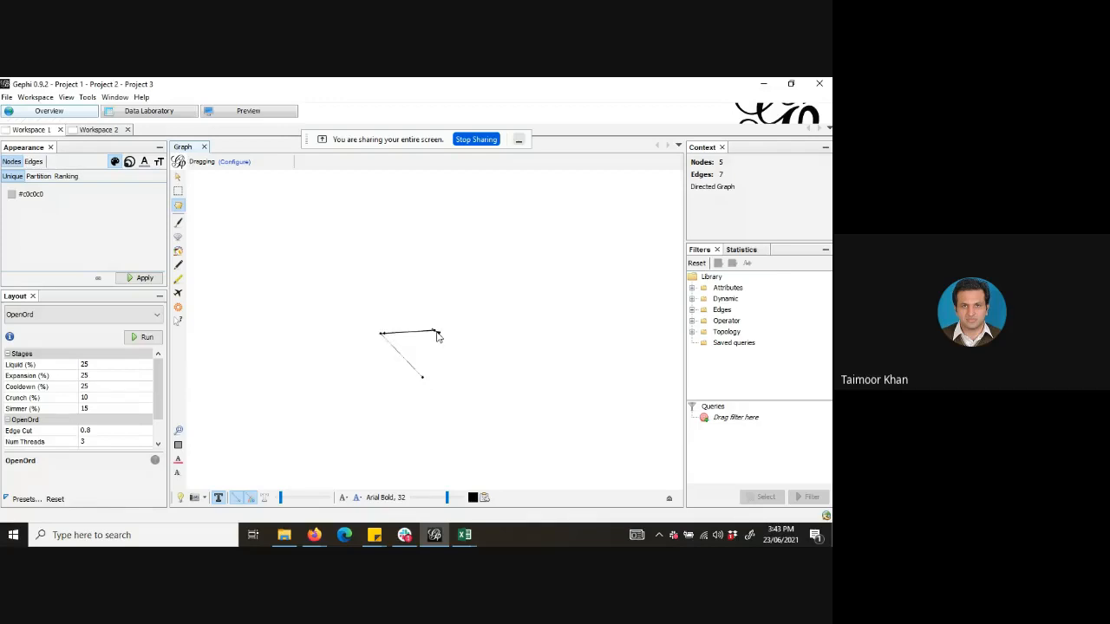
pyautogui.moveTo(436, 334); pyautogui.dragTo(443, 321)
# Run the Average Degree statistic and the Network Diameter statistic, keeping the directed option, and close their reports.
pyautogui.click(38, 176)
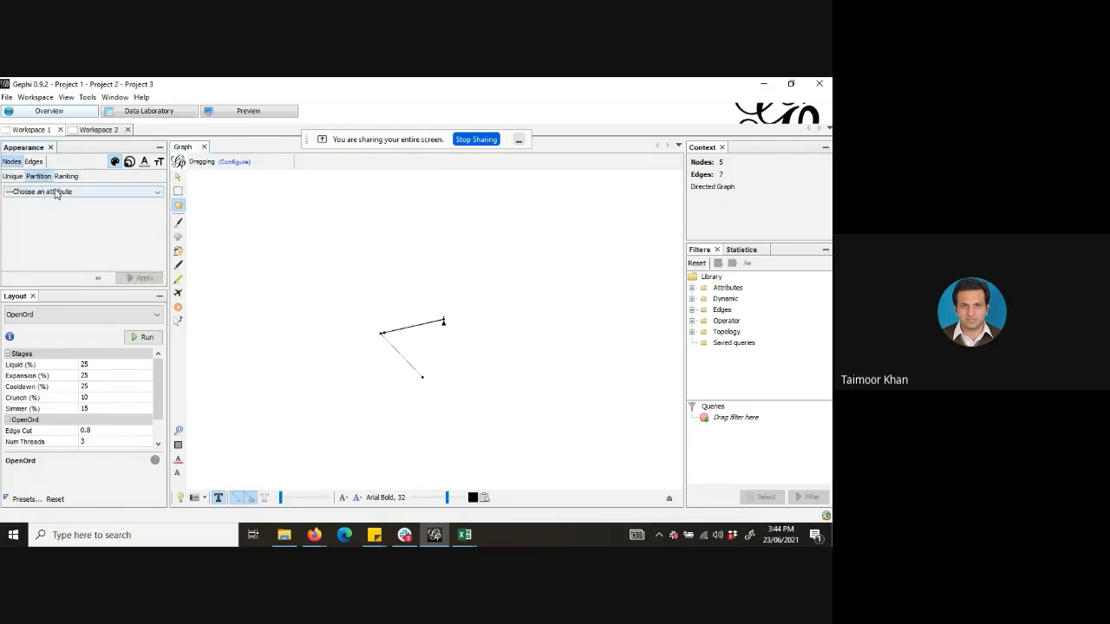
pyautogui.click(56, 192)
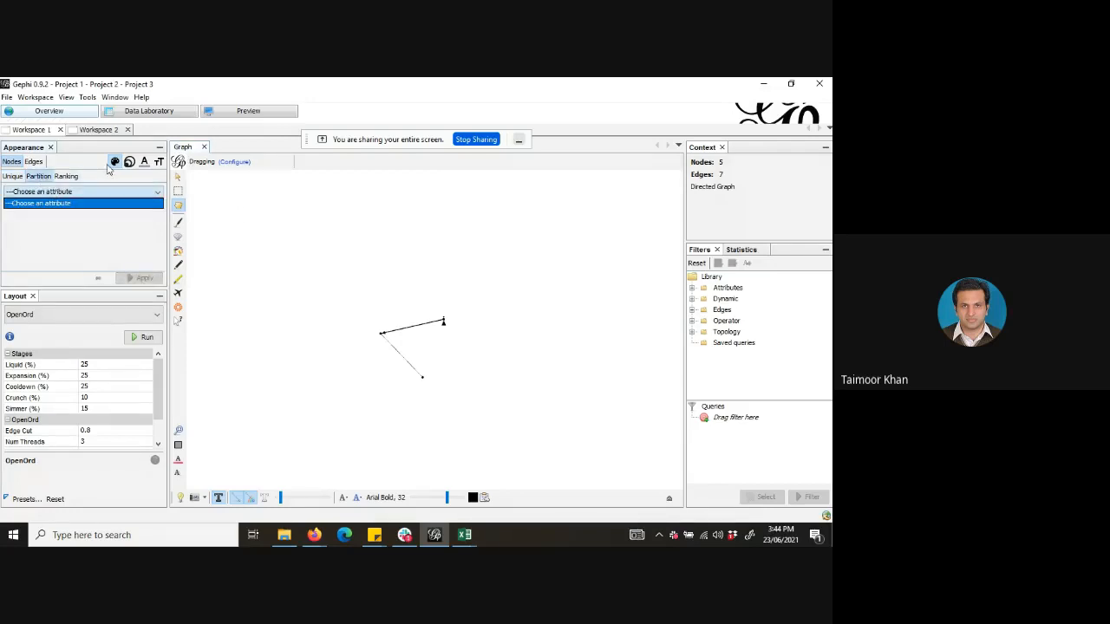
pyautogui.click(73, 176)
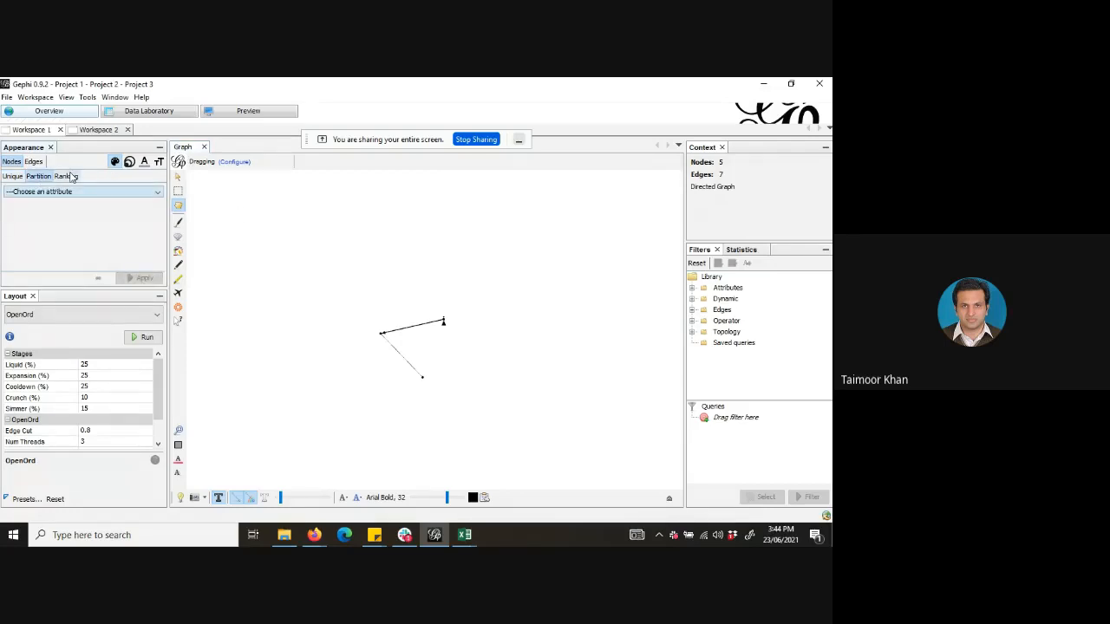
pyautogui.click(754, 249)
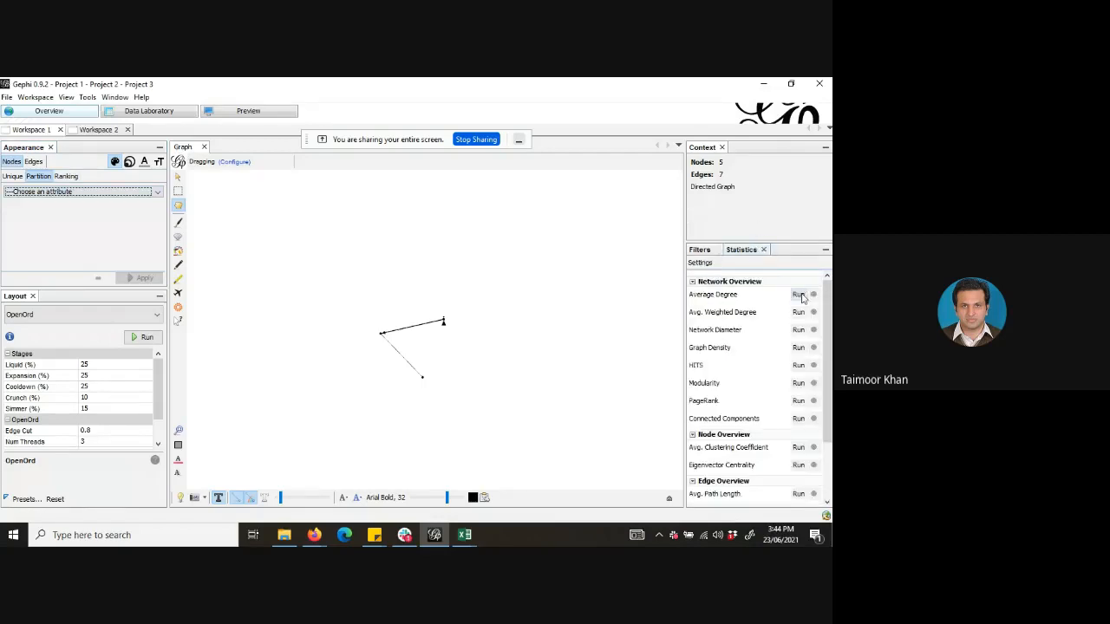
pyautogui.click(799, 295)
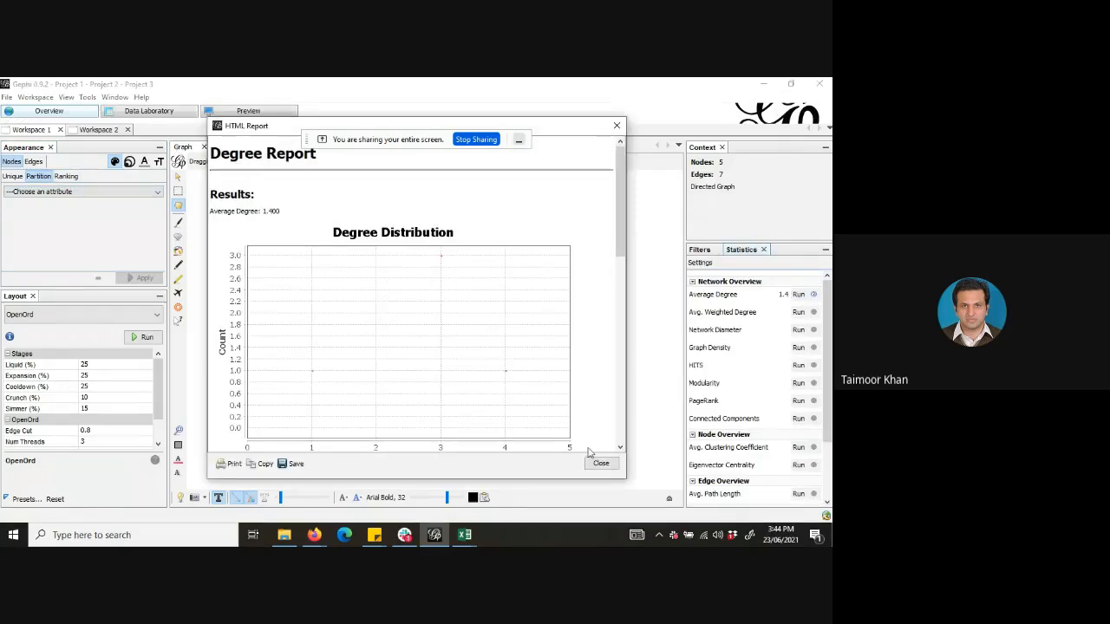
pyautogui.click(597, 462)
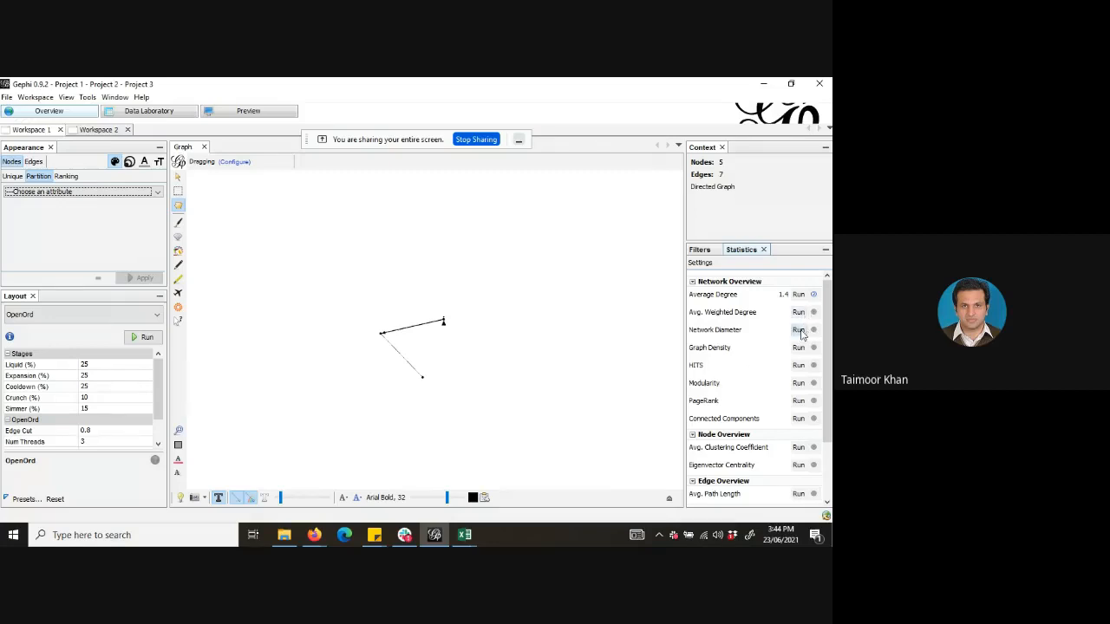
pyautogui.click(799, 331)
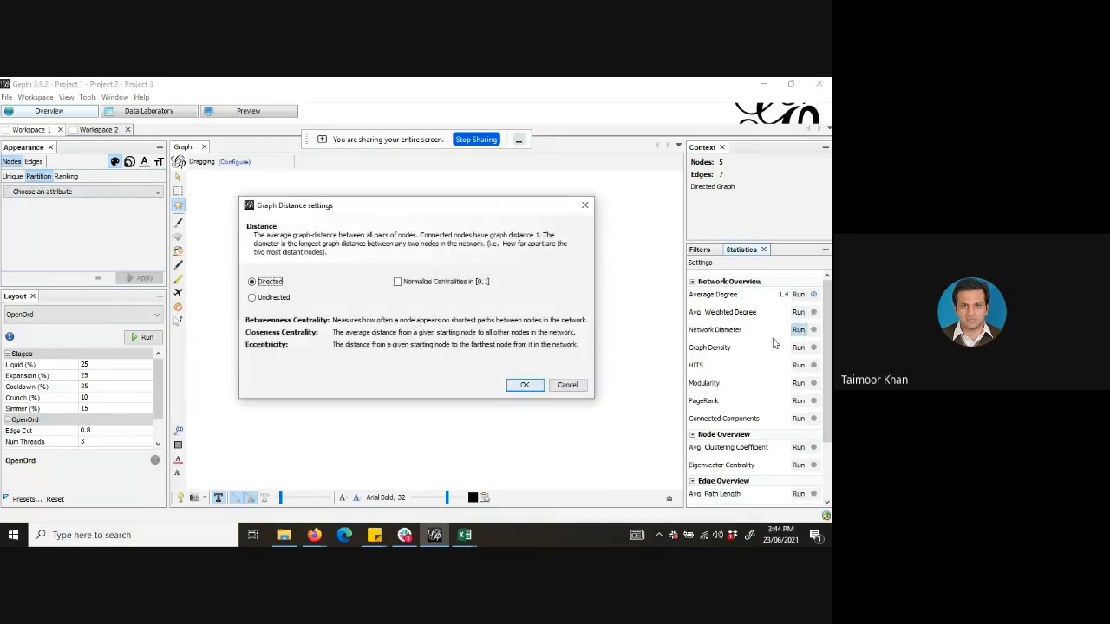
pyautogui.click(536, 384)
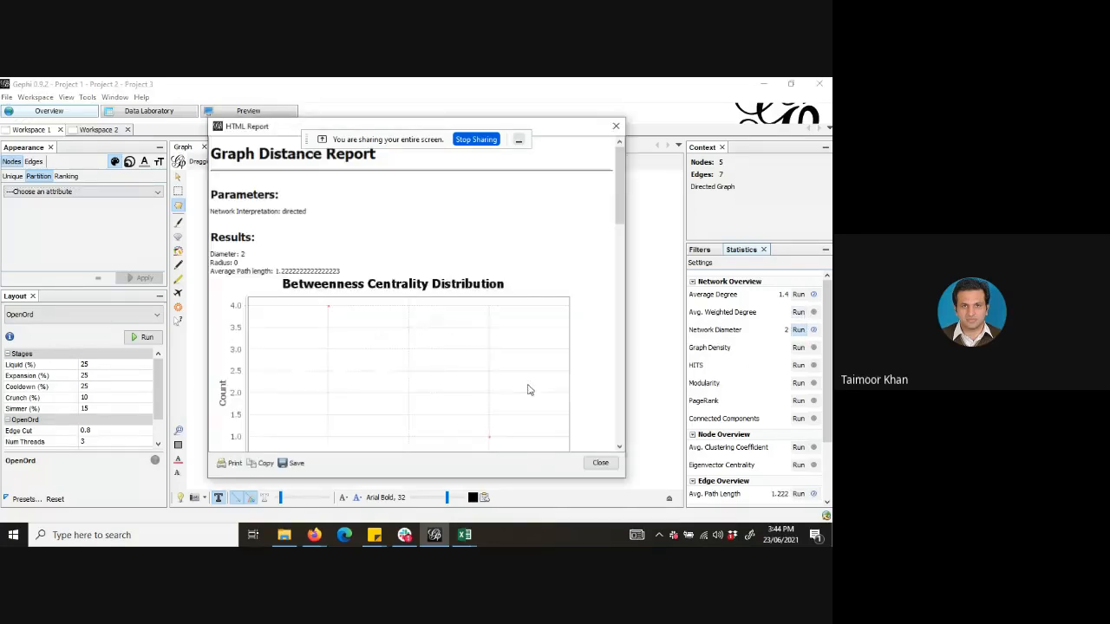
pyautogui.click(609, 462)
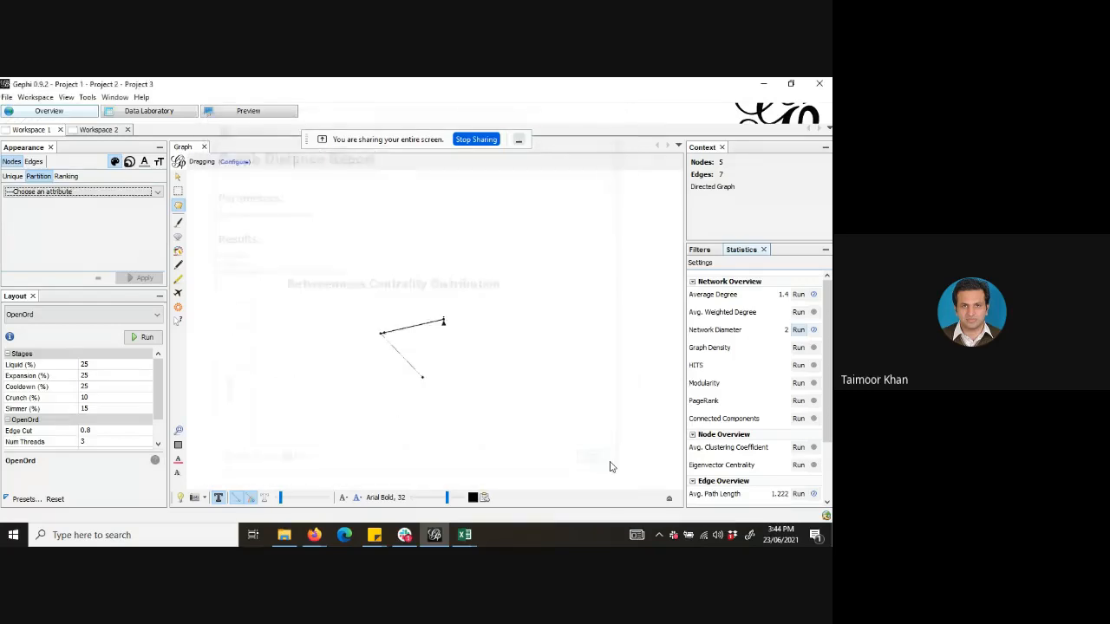
# Run the Modularity statistic with Randomize and Use weights enabled and resolution 1.0, and close the report.
pyautogui.click(798, 384)
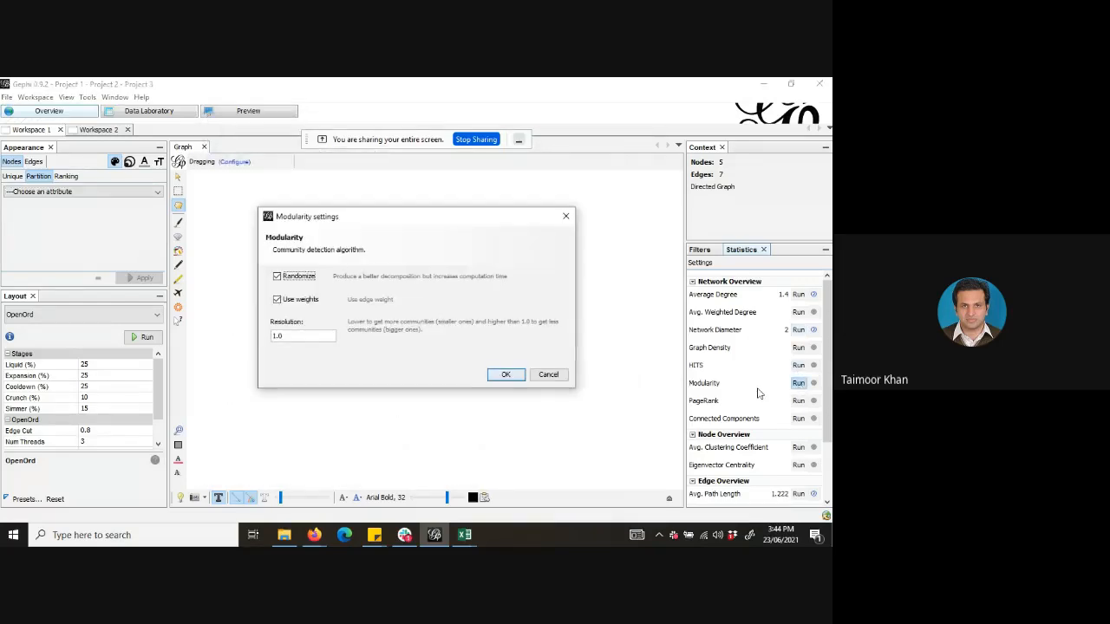
pyautogui.click(505, 375)
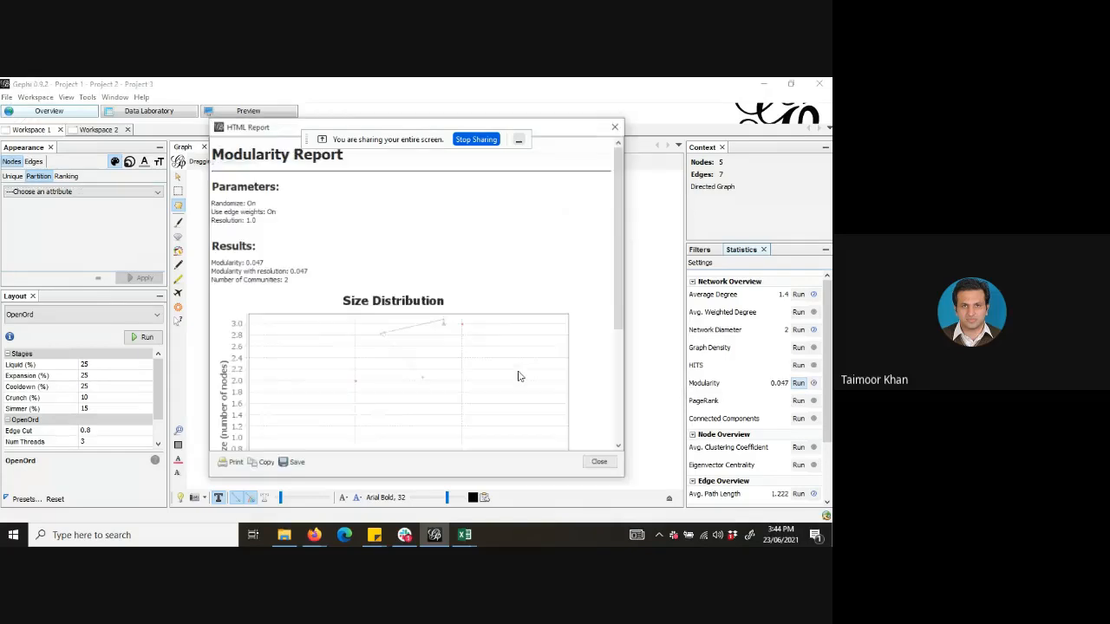
pyautogui.click(616, 127)
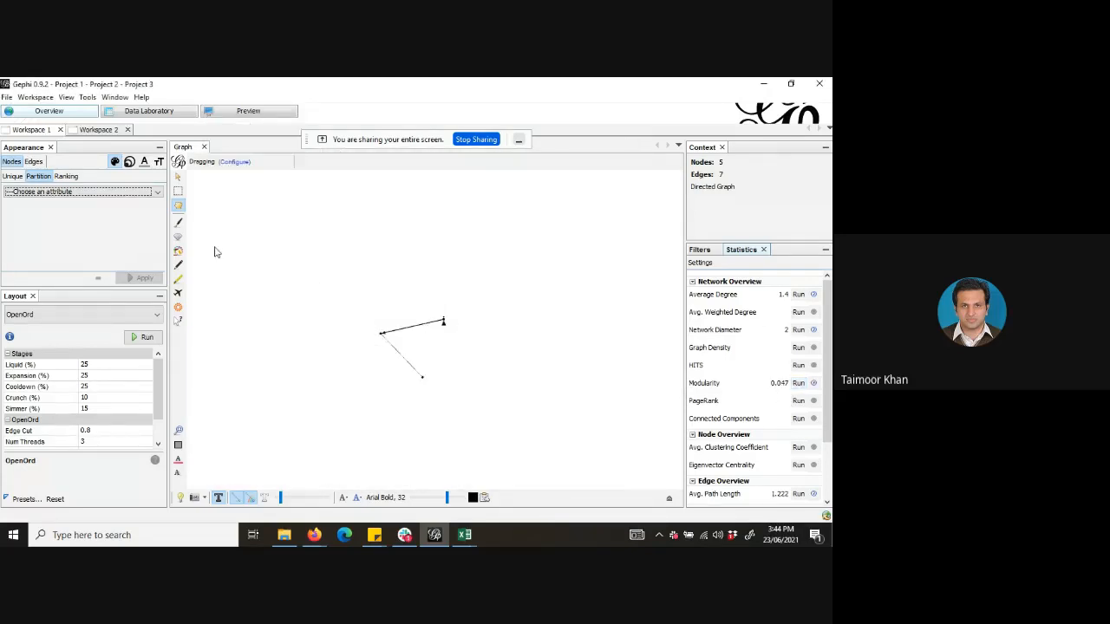
# Color the nodes by partition using the Modularity Class attribute.
pyautogui.click(47, 192)
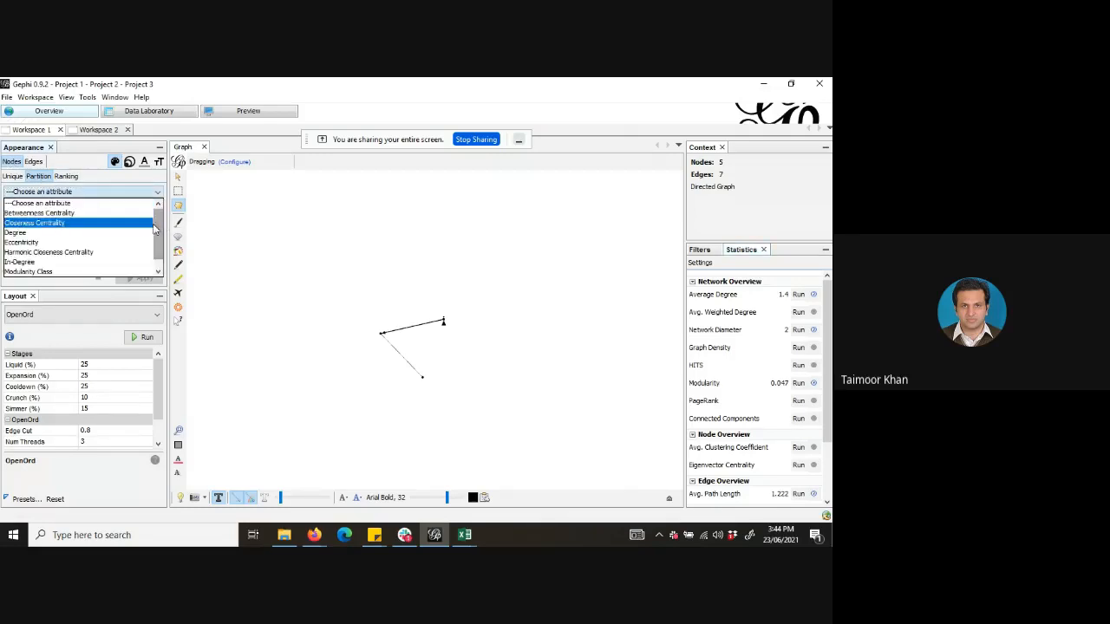
pyautogui.click(108, 271)
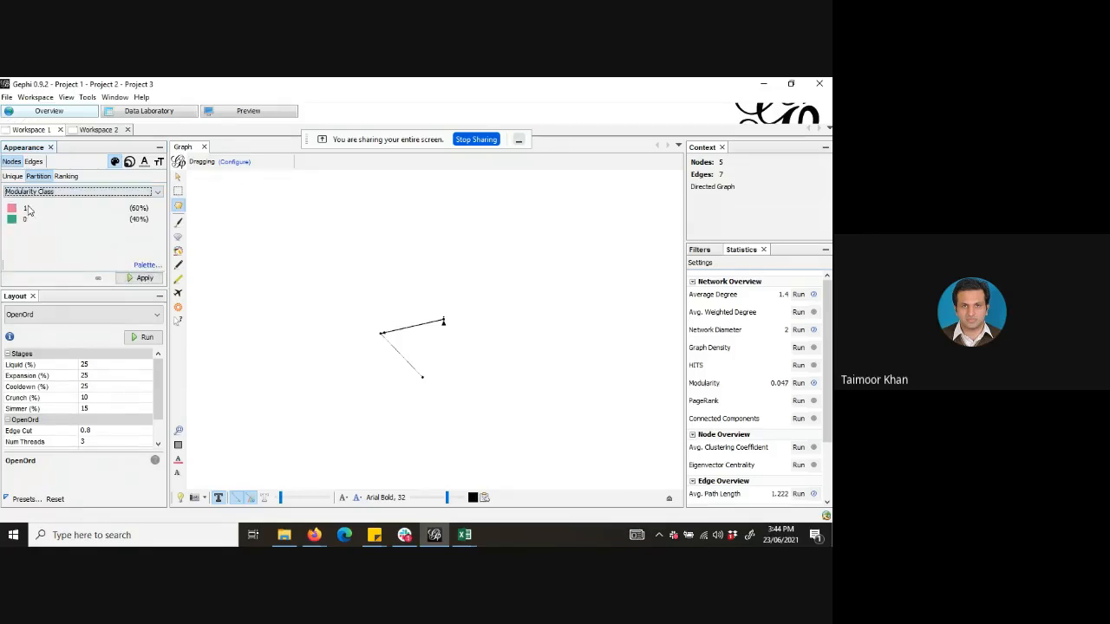
pyautogui.click(144, 278)
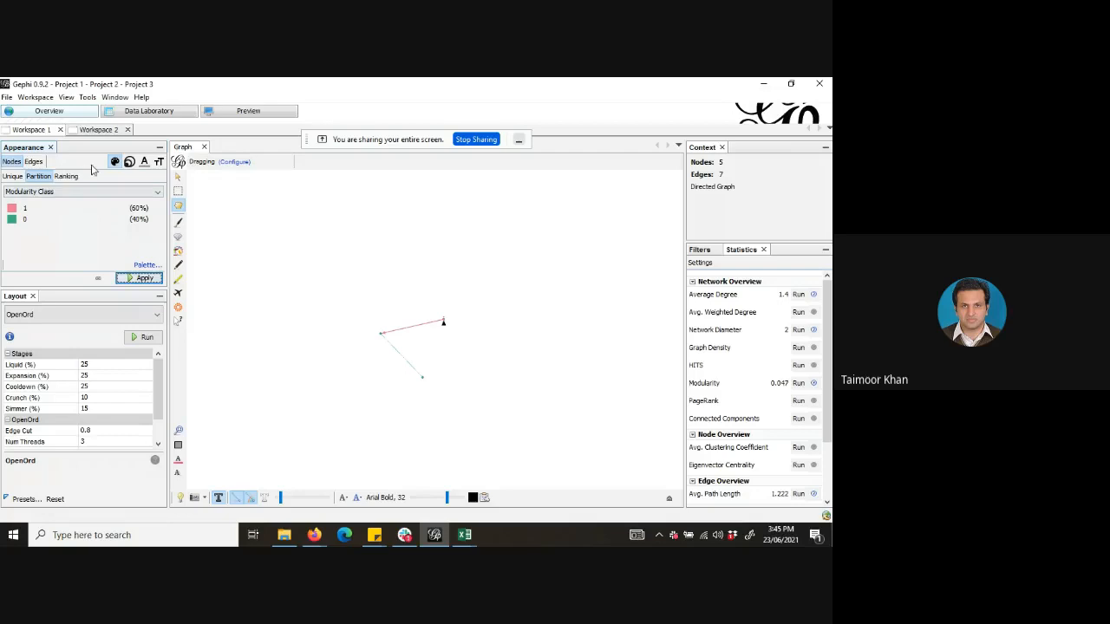
# Size the nodes by ranking on Betweenness Centrality, with min size 1 and max size 66.
pyautogui.click(130, 162)
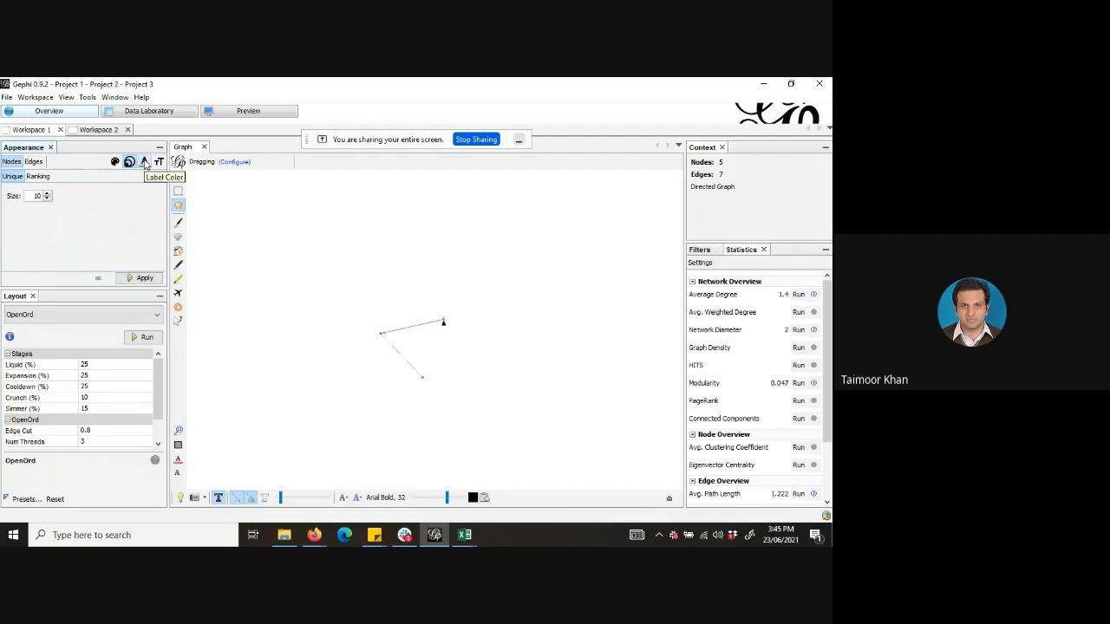
pyautogui.click(37, 176)
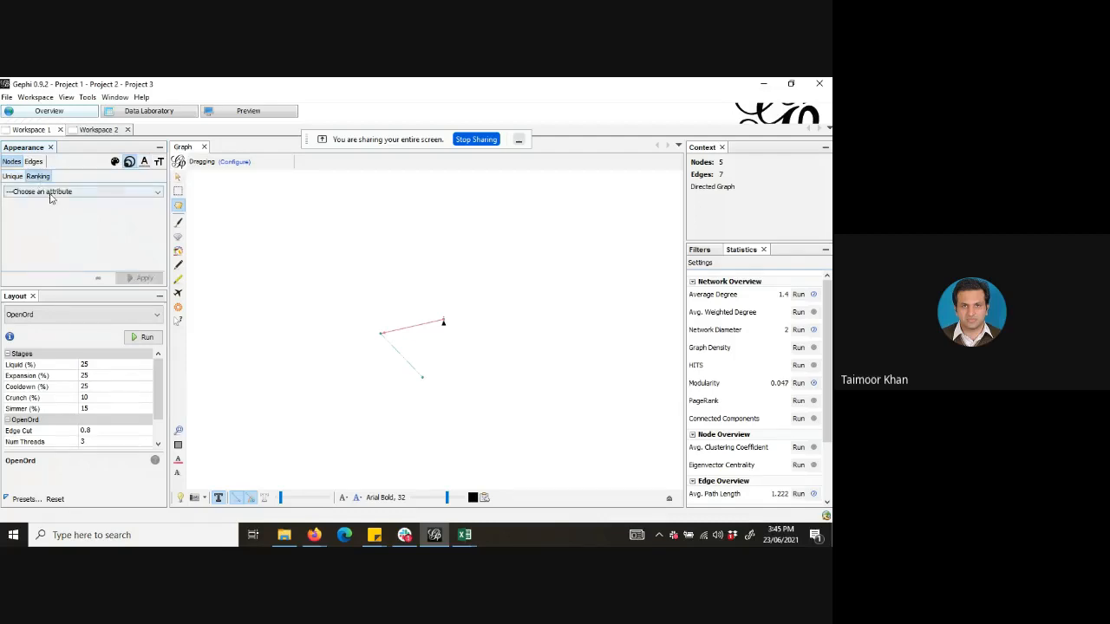
pyautogui.click(50, 192)
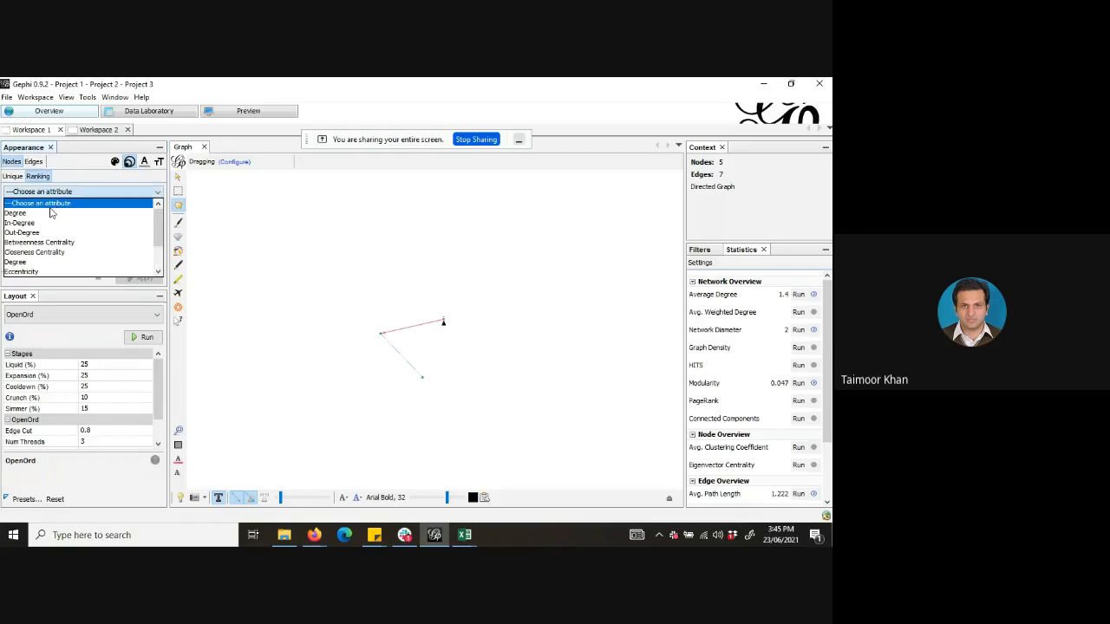
pyautogui.click(50, 212)
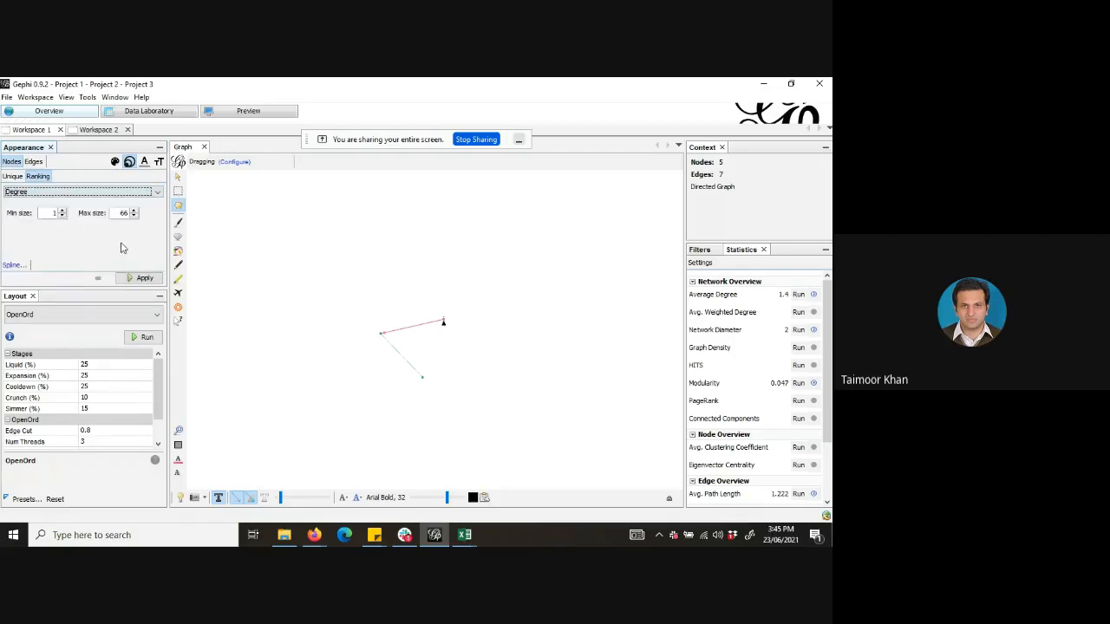
pyautogui.click(98, 191)
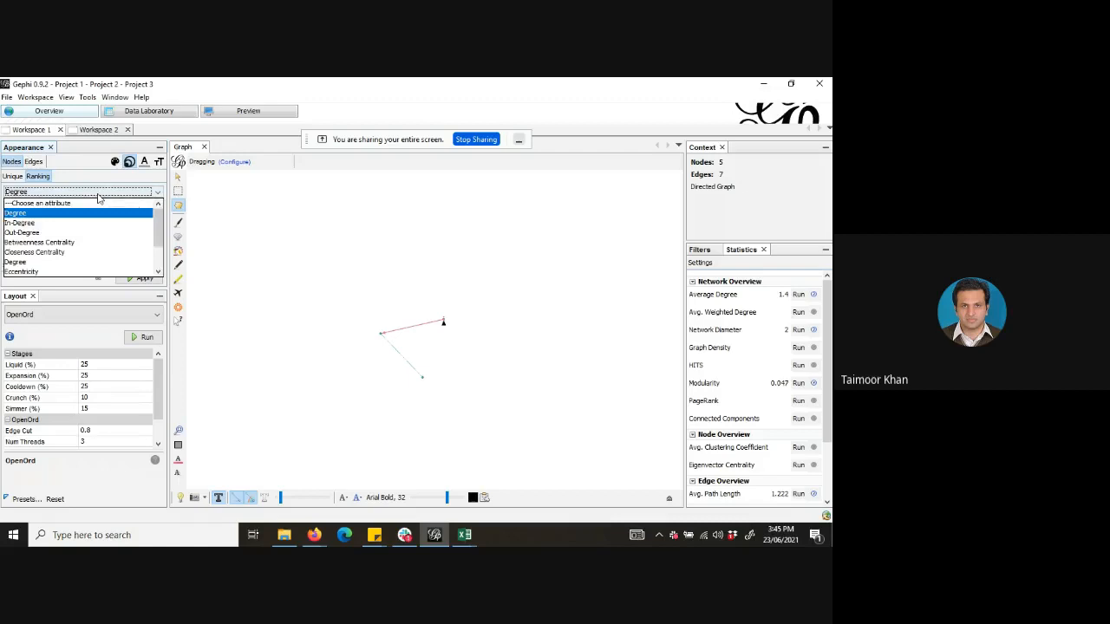
pyautogui.click(64, 245)
pyautogui.click(143, 279)
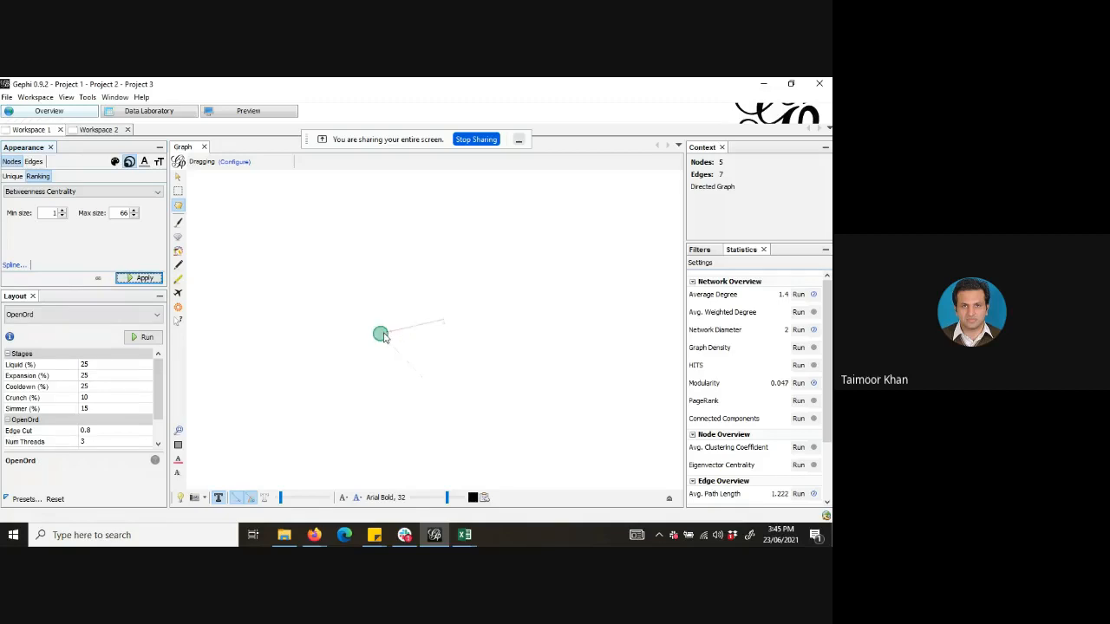
# Turn on edge labels in the graph and reduce the edge thickness very slightly.
pyautogui.click(159, 162)
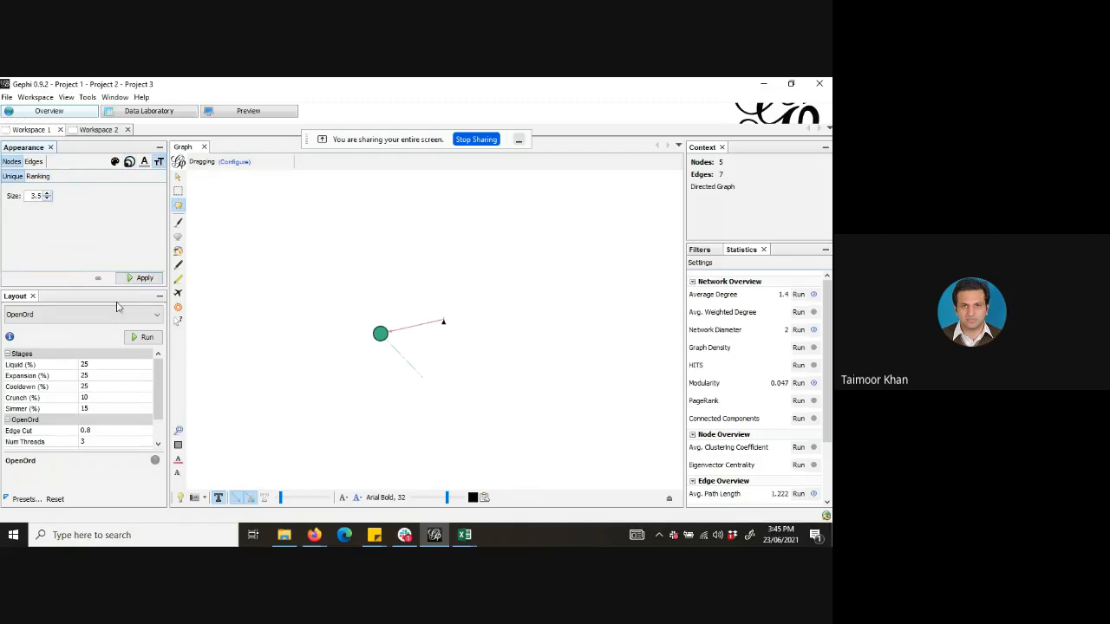
pyautogui.click(265, 502)
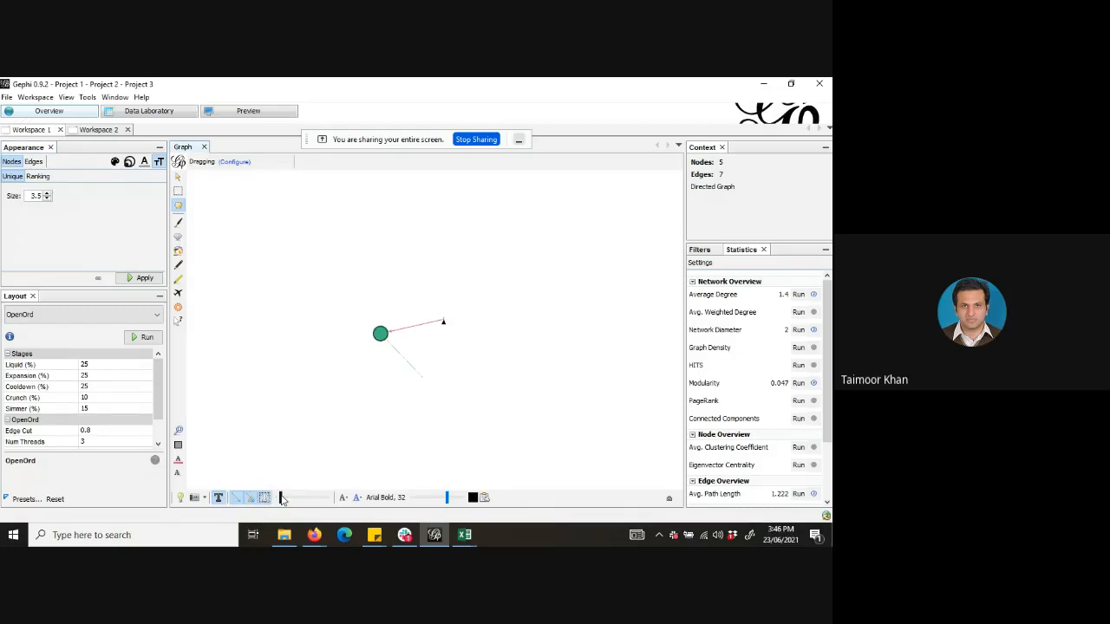
pyautogui.moveTo(281, 499)
pyautogui.mouseDown()
pyautogui.moveTo(307, 500)
pyautogui.moveTo(280, 500)
pyautogui.mouseUp()
# Choose blue #000cb3 as the unique label color for nodes.
pyautogui.click(145, 162)
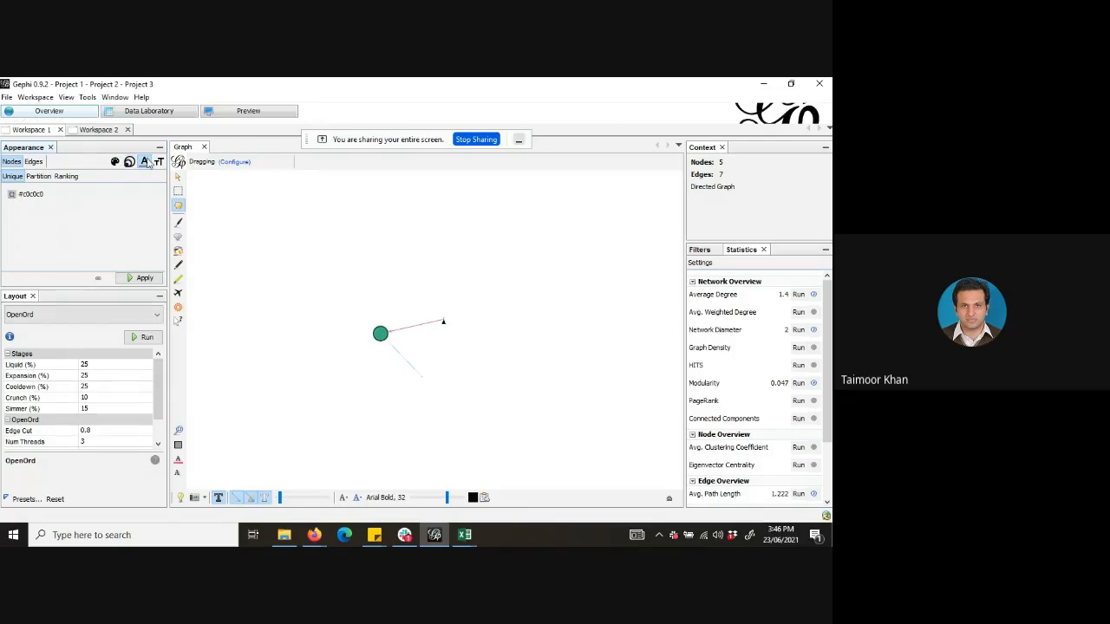
pyautogui.click(12, 194)
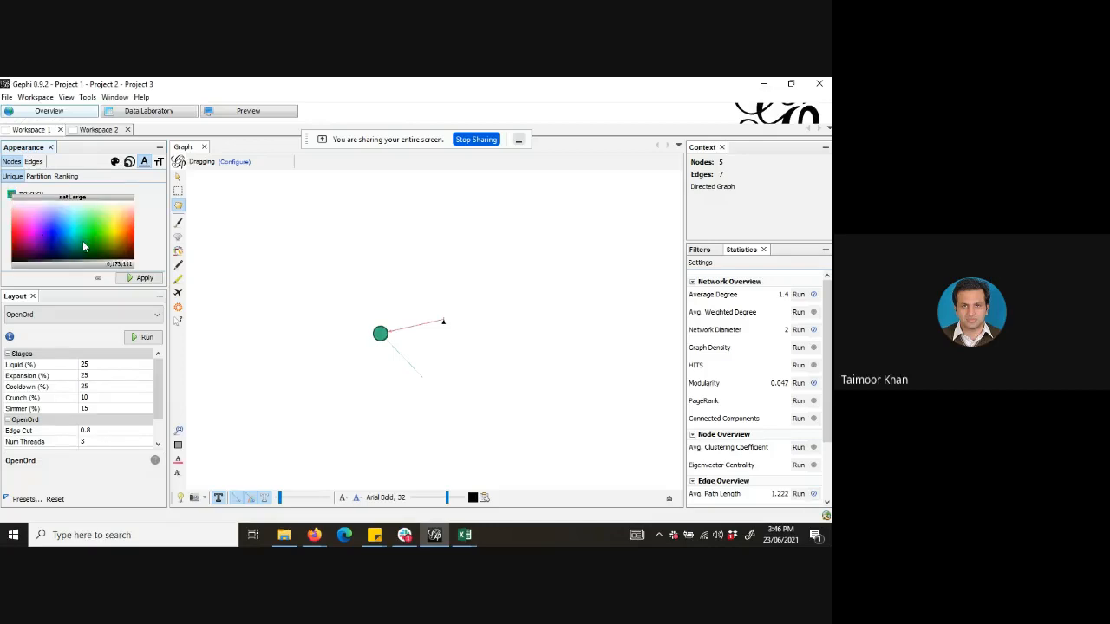
pyautogui.click(53, 240)
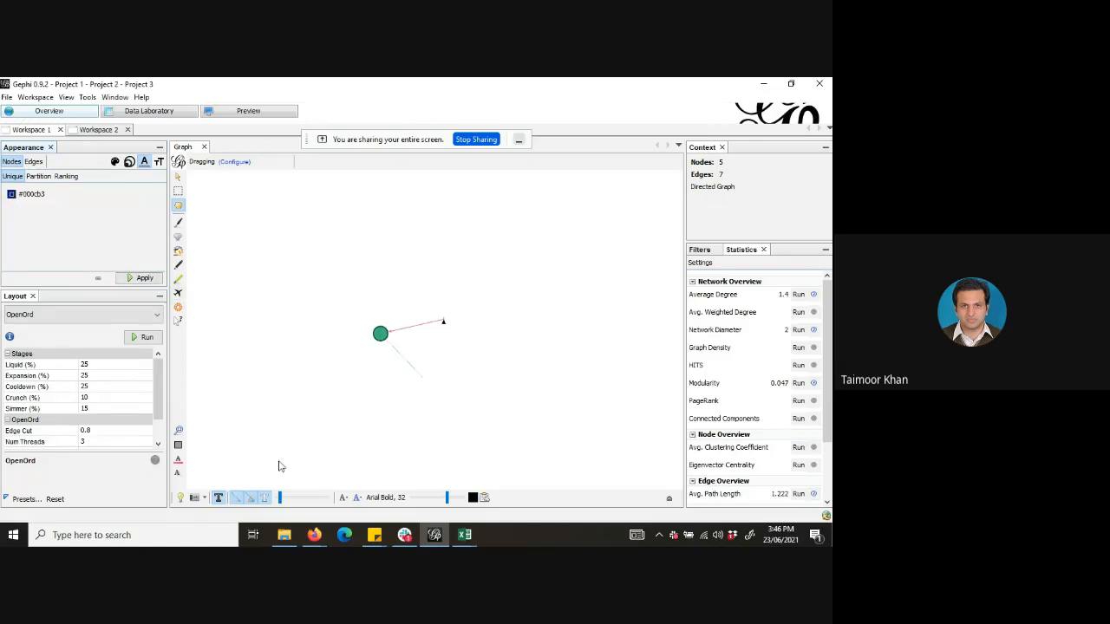
# Reduce the edge thickness and label font size, and include the Id attribute in the node label text.
pyautogui.moveTo(280, 499)
pyautogui.mouseDown()
pyautogui.moveTo(298, 498)
pyautogui.moveTo(275, 500)
pyautogui.mouseUp()
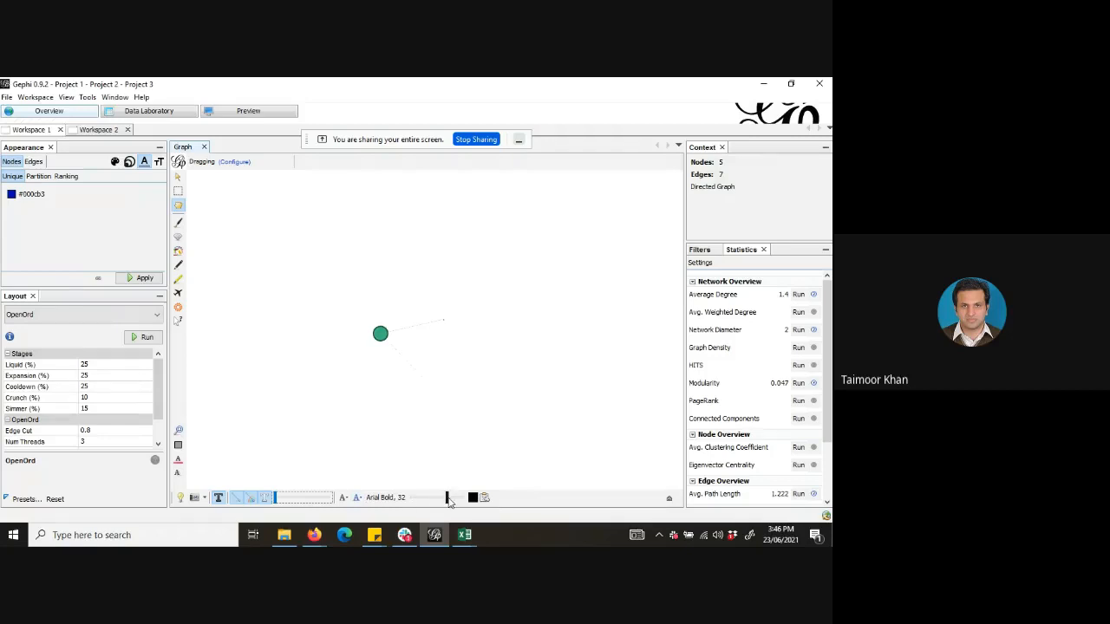
pyautogui.moveTo(447, 501); pyautogui.dragTo(422, 501)
pyautogui.click(485, 499)
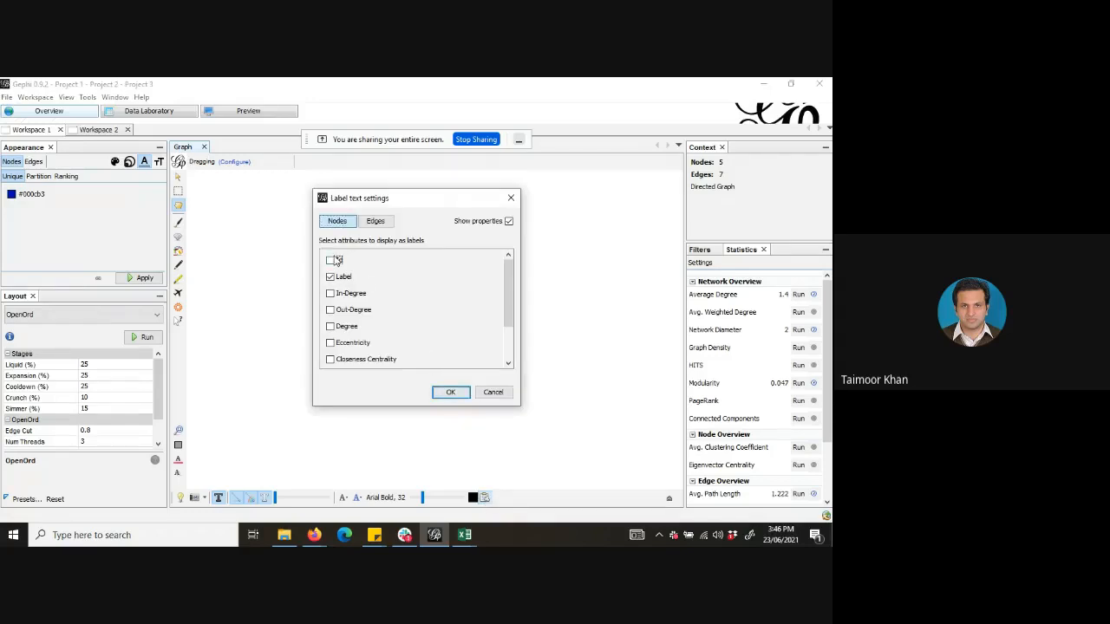
pyautogui.click(451, 394)
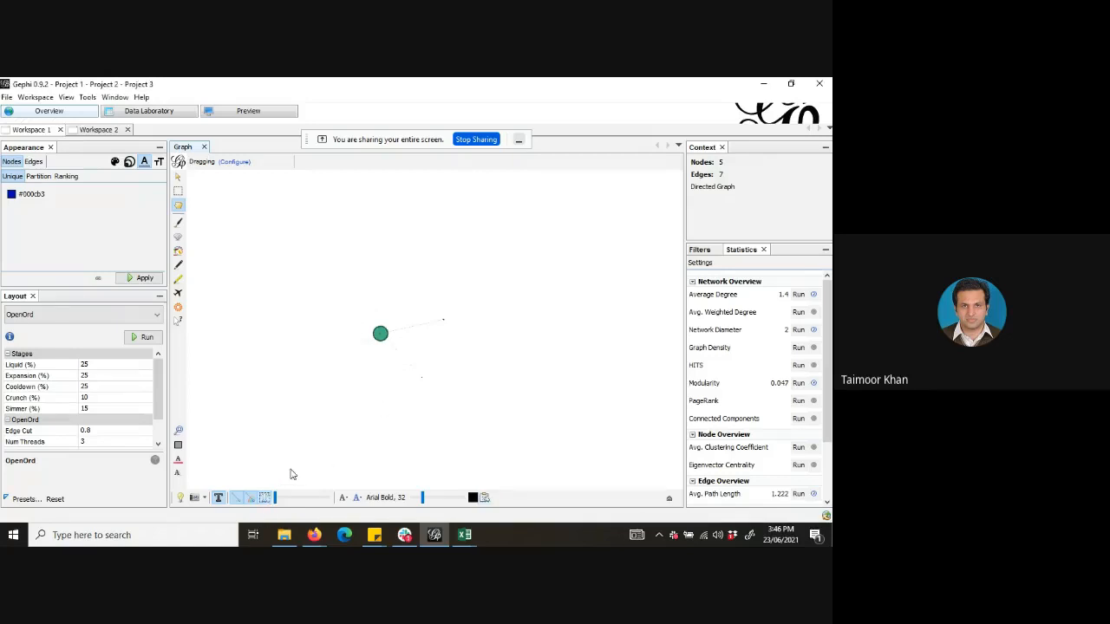
# Hide the edge labels, make the edges slightly thicker, and enlarge the node label font size.
pyautogui.click(217, 498)
pyautogui.moveTo(275, 497)
pyautogui.mouseDown()
pyautogui.moveTo(333, 501)
pyautogui.moveTo(281, 501)
pyautogui.mouseUp()
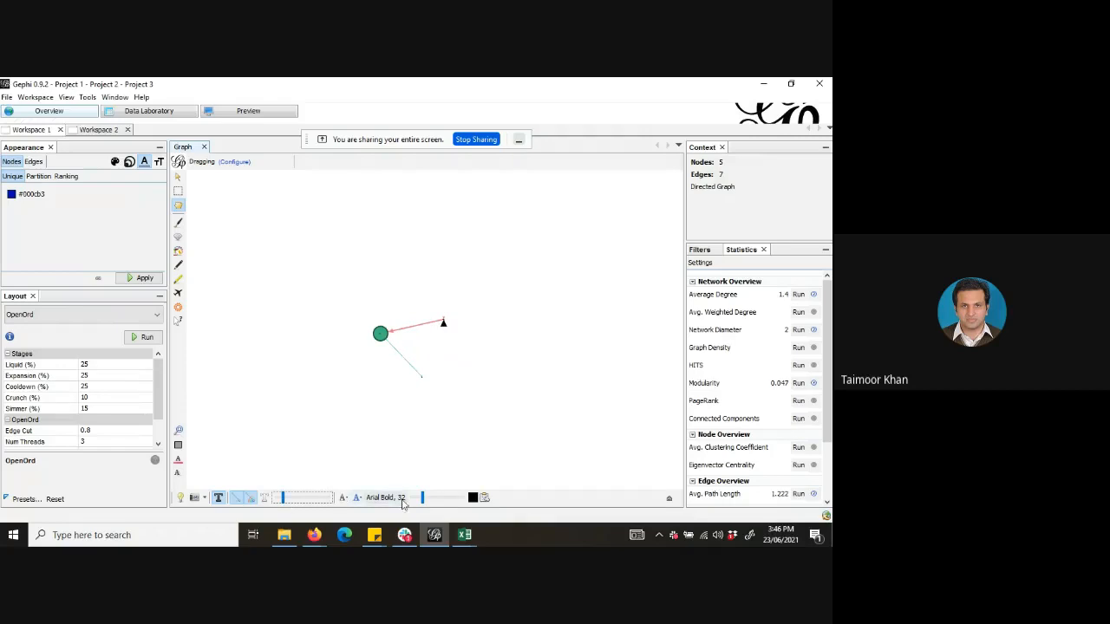
pyautogui.moveTo(422, 502); pyautogui.dragTo(450, 502)
pyautogui.click(283, 502)
pyautogui.moveTo(282, 501); pyautogui.dragTo(278, 501)
pyautogui.moveTo(450, 501); pyautogui.dragTo(471, 503)
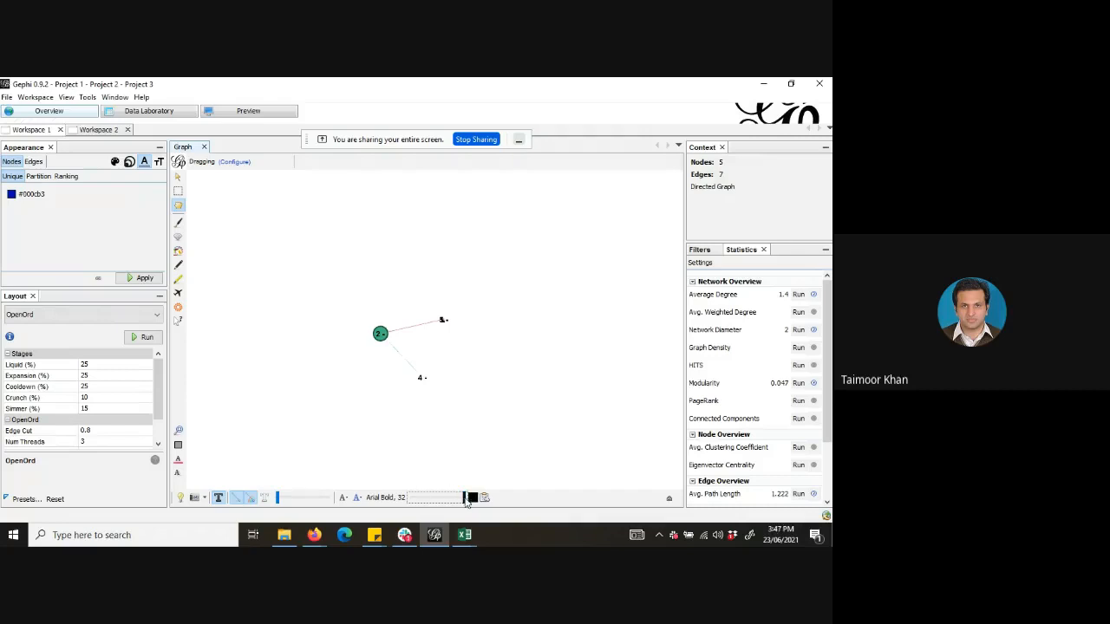
pyautogui.moveTo(467, 502); pyautogui.dragTo(451, 501)
# Review the edges table in the Data Laboratory, and close Workspace 2 from the Overview.
pyautogui.click(167, 112)
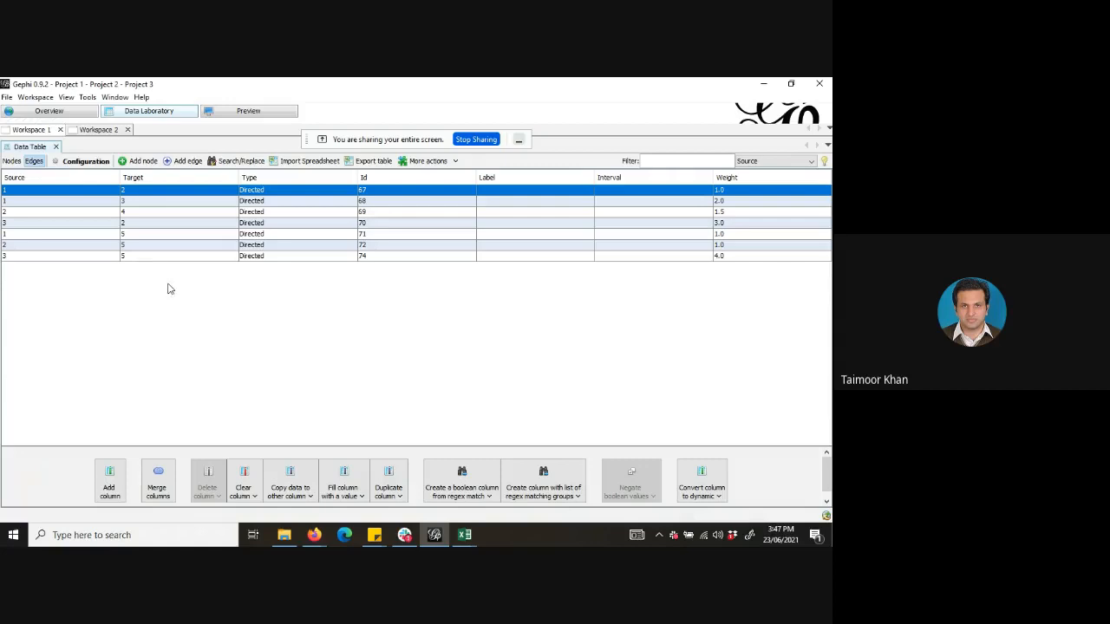
pyautogui.click(78, 116)
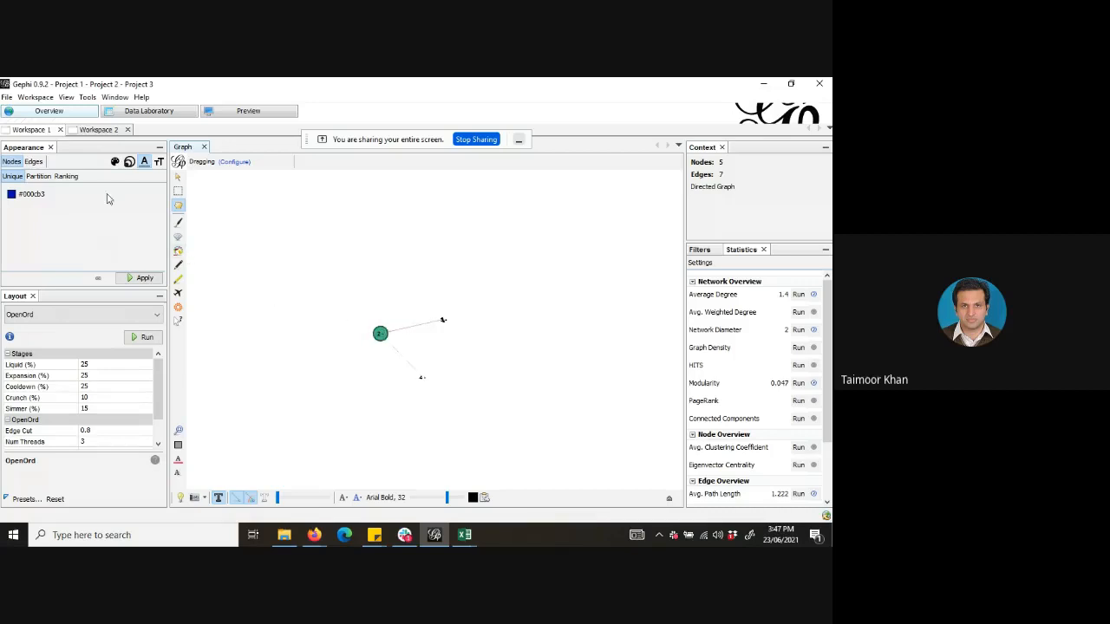
pyautogui.click(106, 130)
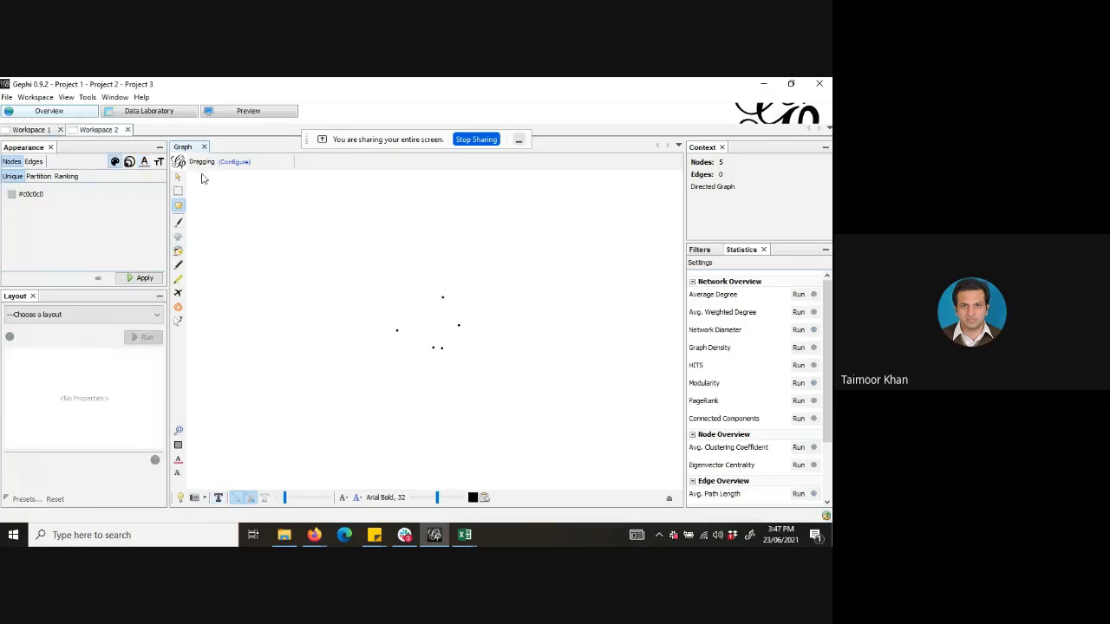
pyautogui.click(127, 130)
pyautogui.click(467, 336)
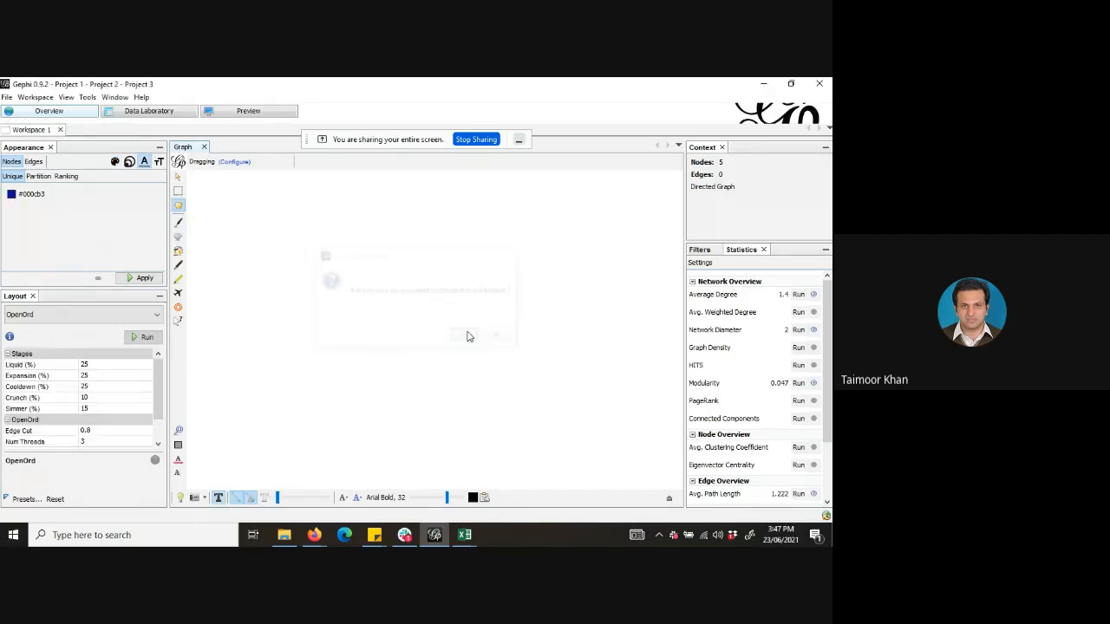
# Create a new project, discarding the unsaved changes in the current one.
pyautogui.click(6, 97)
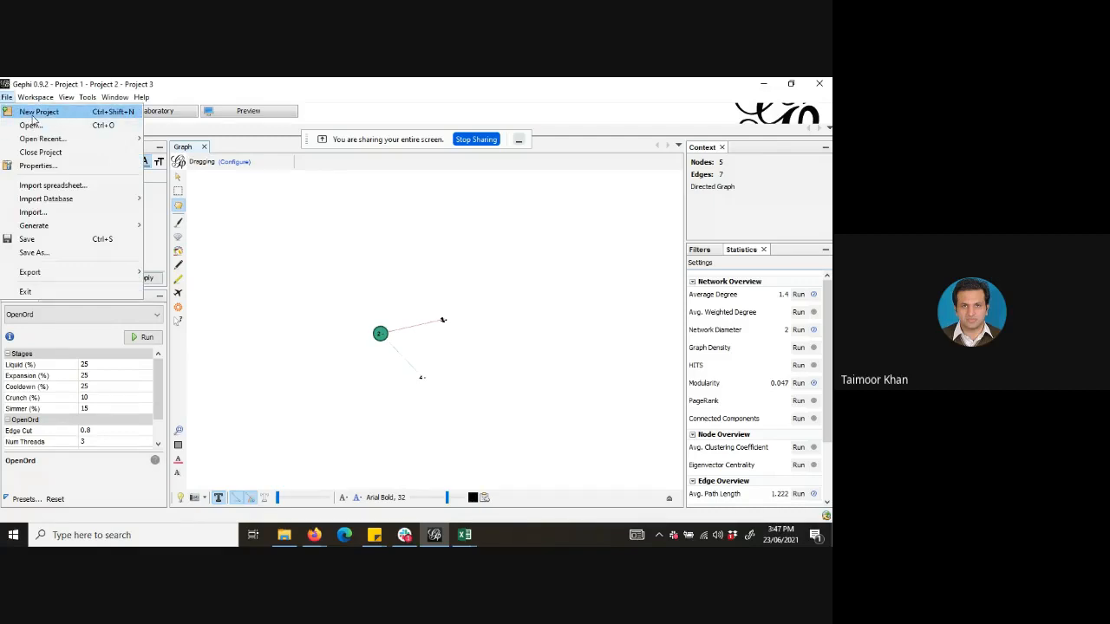
pyautogui.click(35, 114)
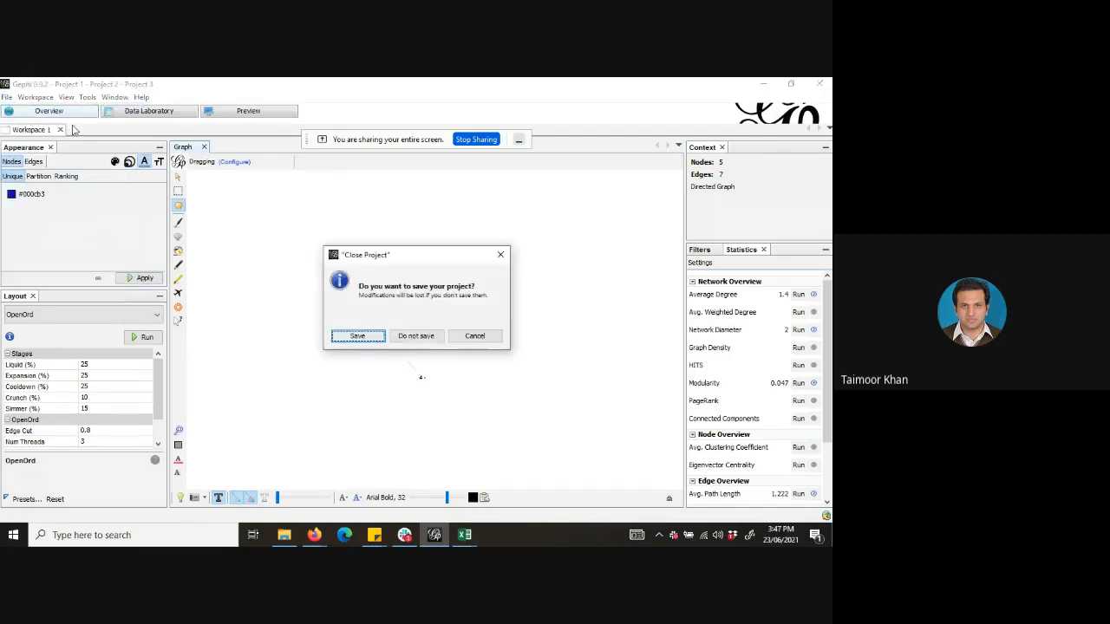
pyautogui.click(404, 336)
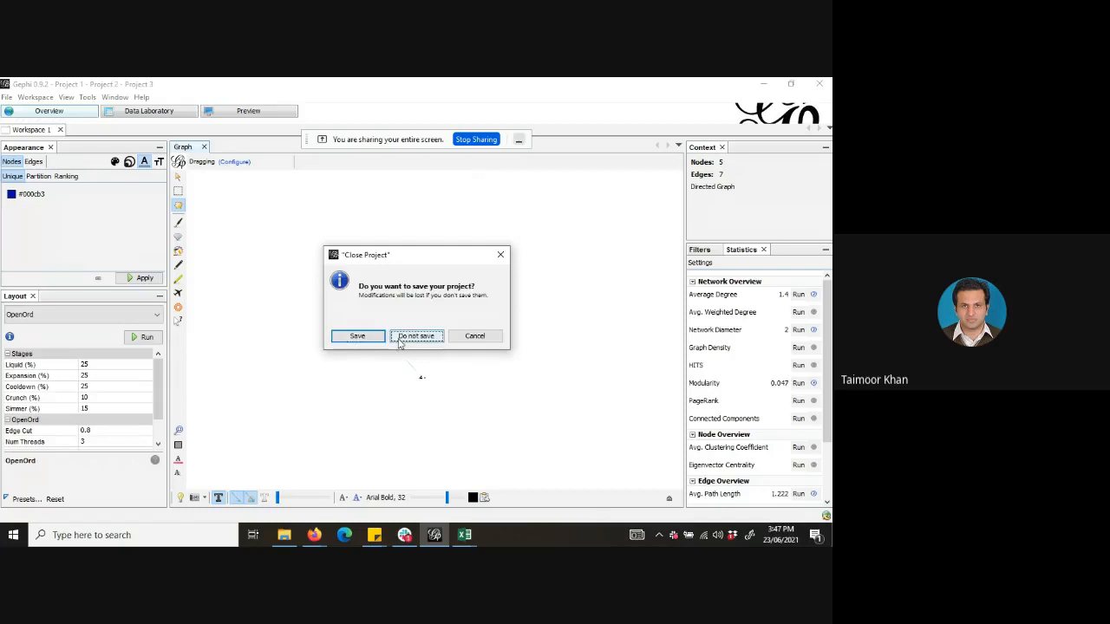
# Open yeast.gexf from the Downloads folder and import it as an undirected graph into a new workspace.
pyautogui.click(6, 98)
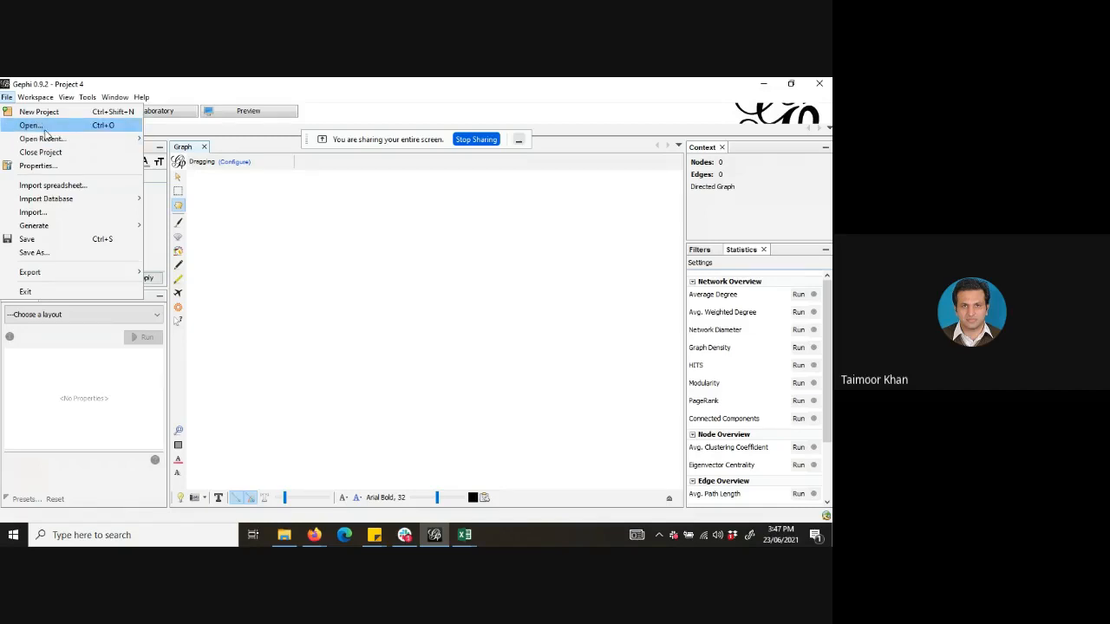
pyautogui.click(39, 126)
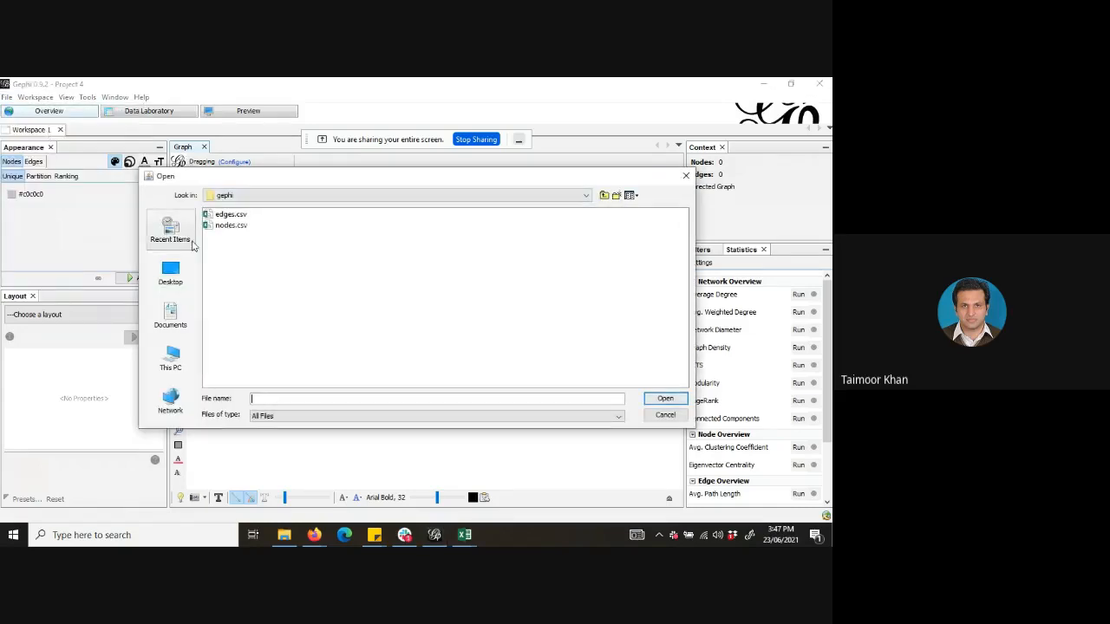
pyautogui.click(171, 357)
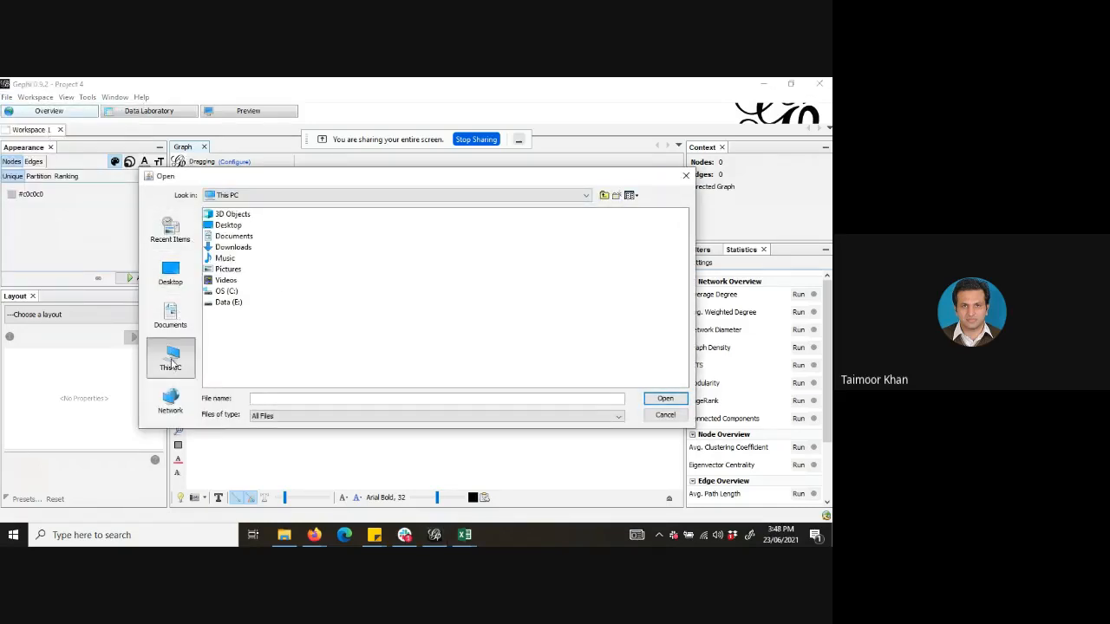
pyautogui.doubleClick(236, 250)
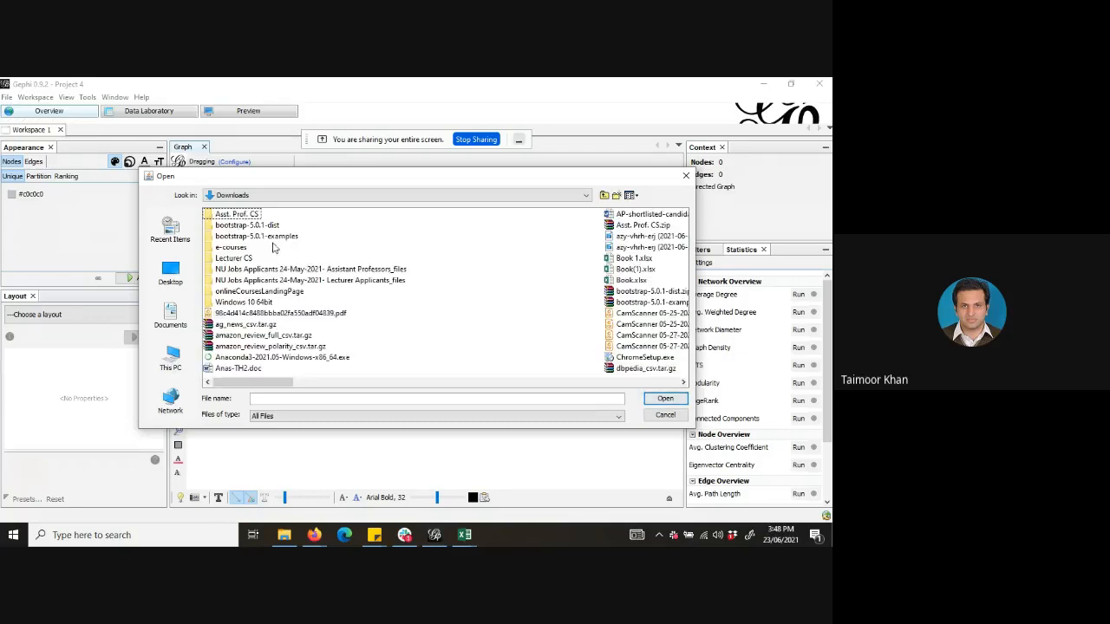
pyautogui.click(666, 383)
pyautogui.click(666, 382)
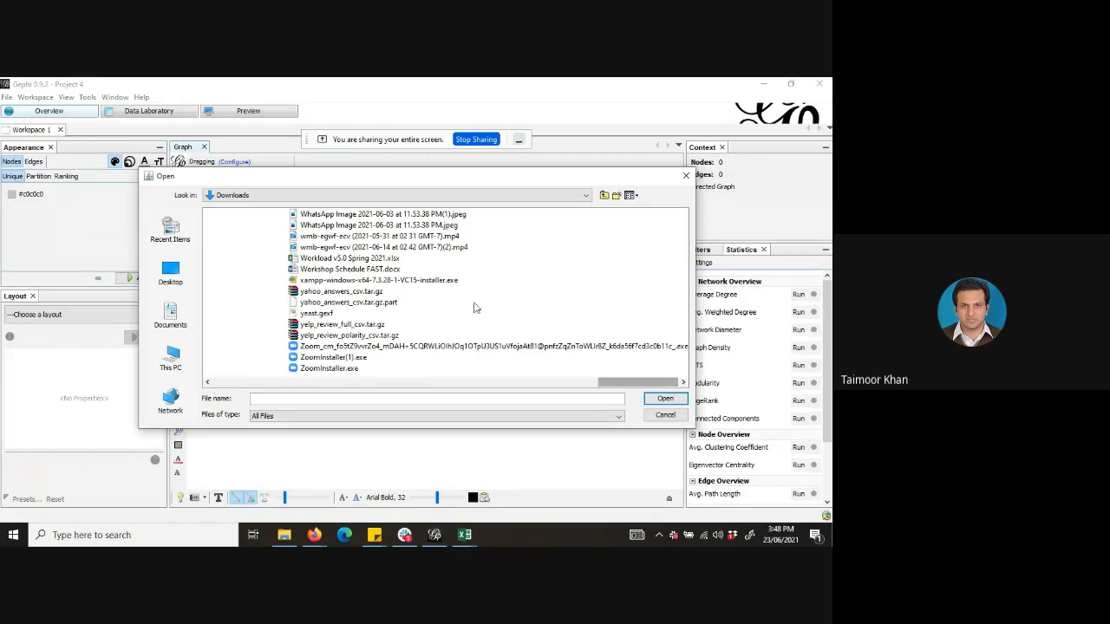
pyautogui.doubleClick(328, 314)
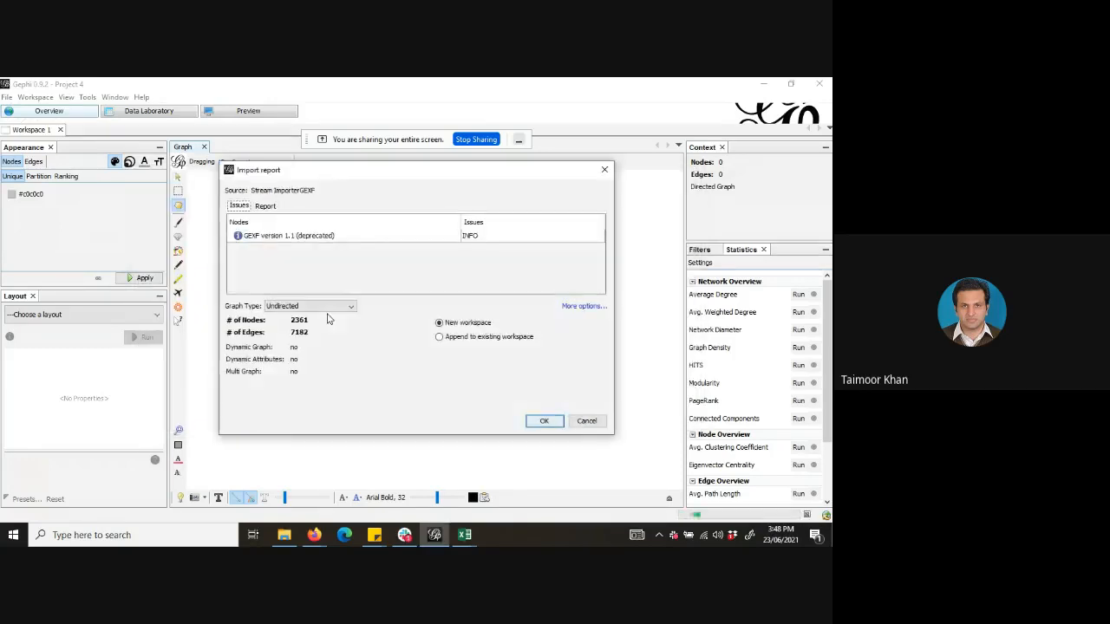
pyautogui.click(544, 424)
pyautogui.click(543, 422)
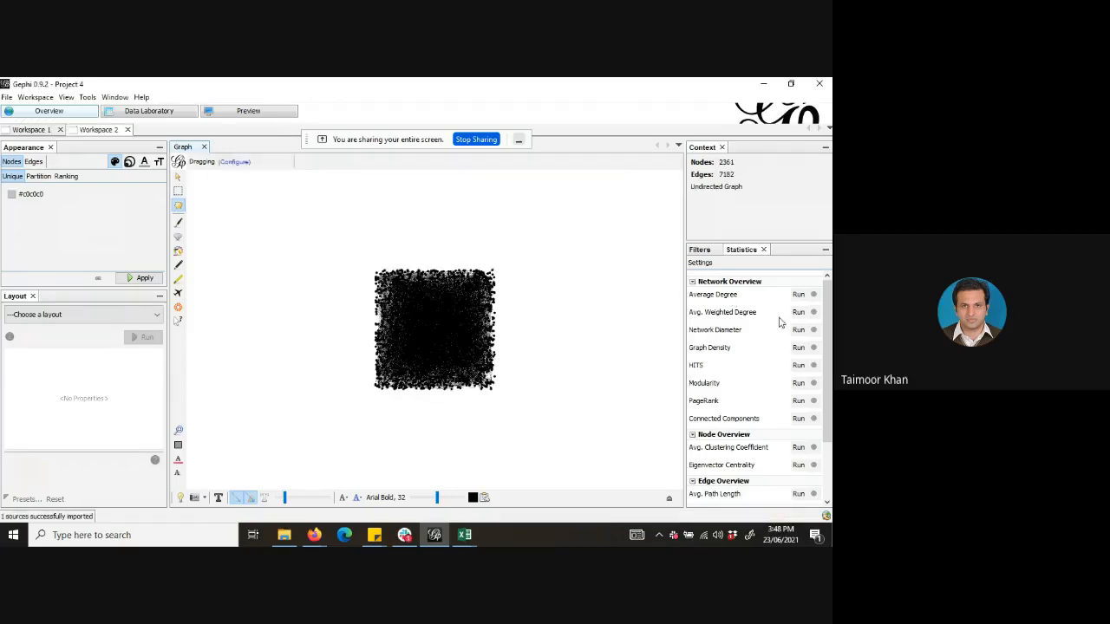
# Run the Modularity statistic with randomize, edge weights and resolution 1.0, and run Average Degree, closing both reports.
pyautogui.click(799, 382)
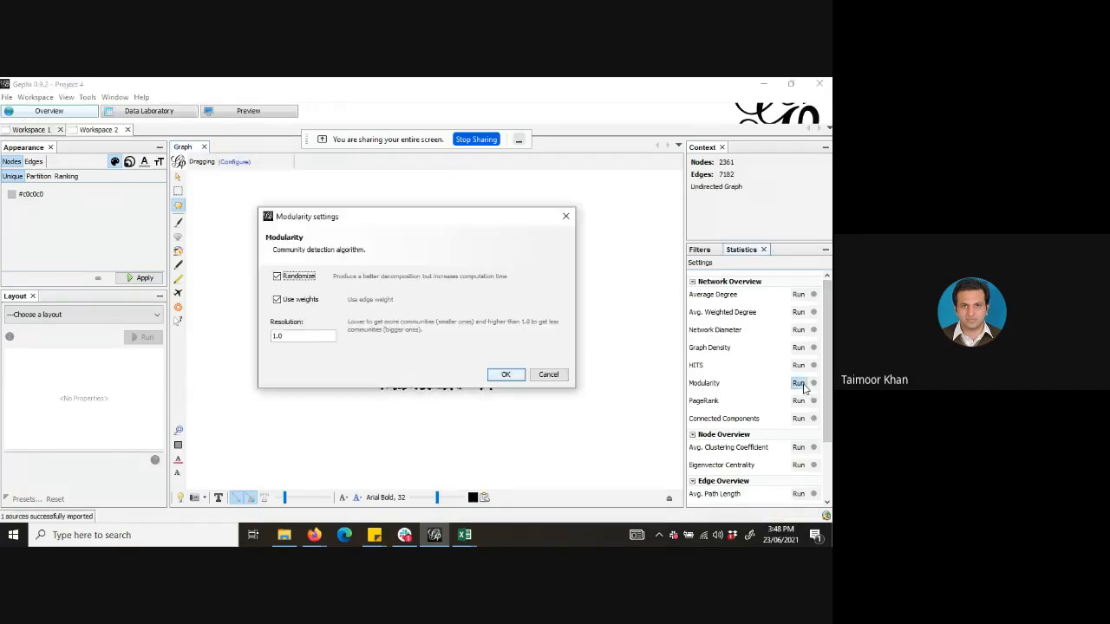
pyautogui.click(504, 373)
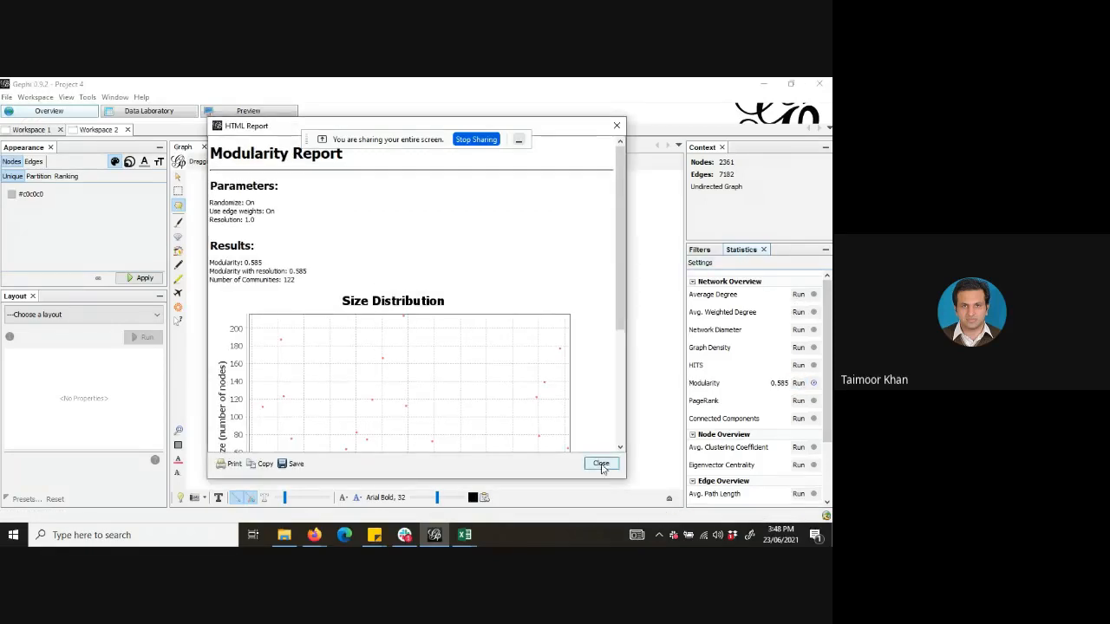
pyautogui.click(601, 463)
pyautogui.click(798, 294)
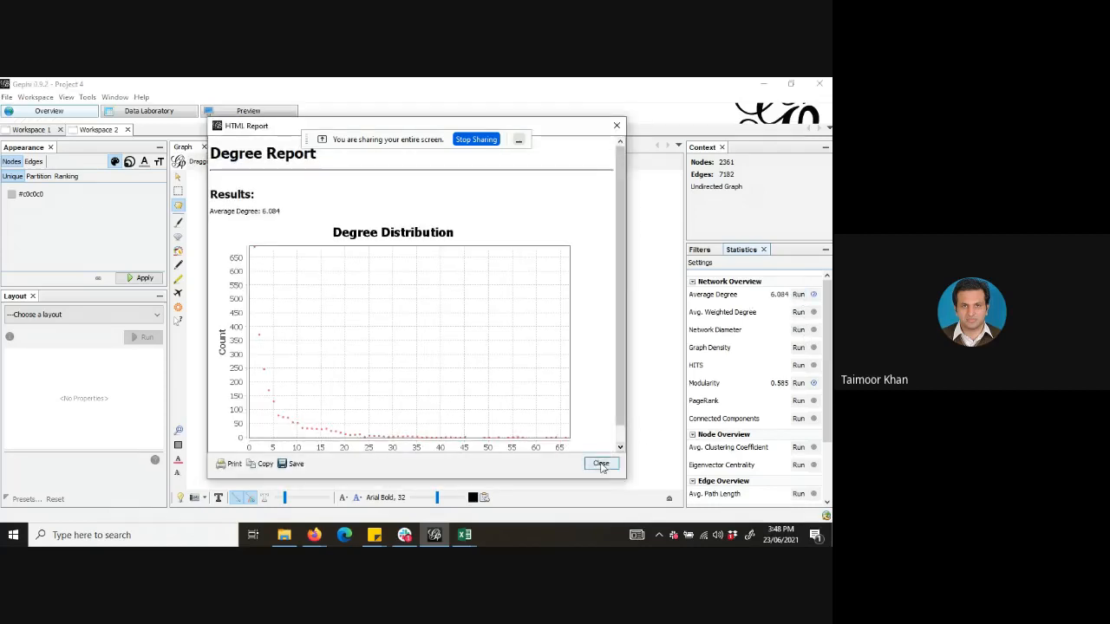
pyautogui.click(600, 461)
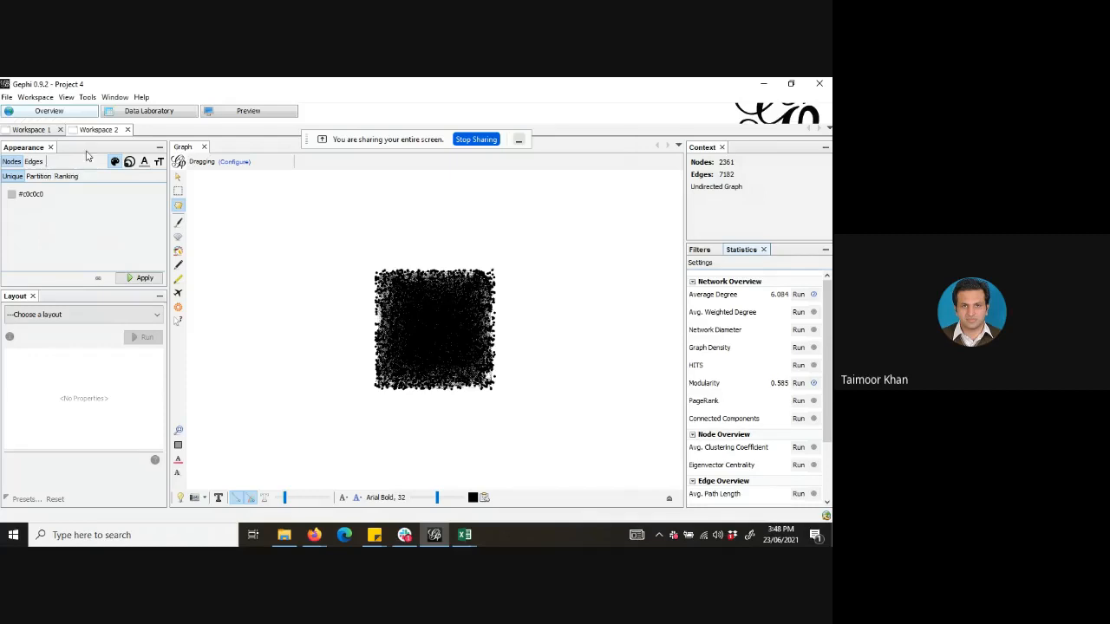
# Rank node sizes by Modularity Class with a minimum size of 1 and a maximum size of 5.
pyautogui.click(129, 163)
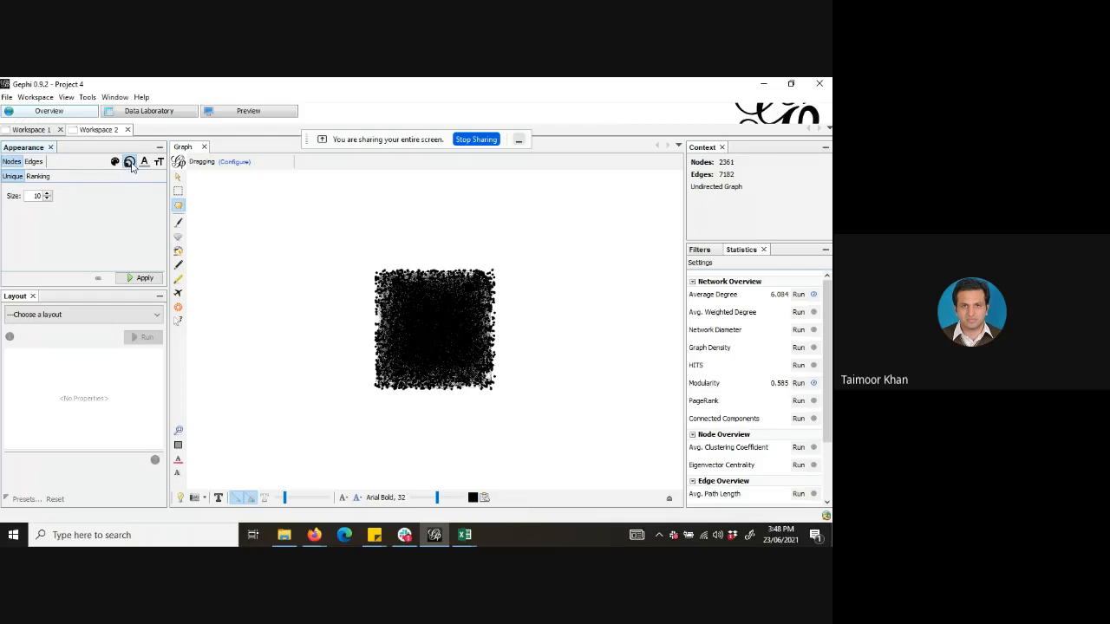
pyautogui.click(39, 178)
pyautogui.click(44, 192)
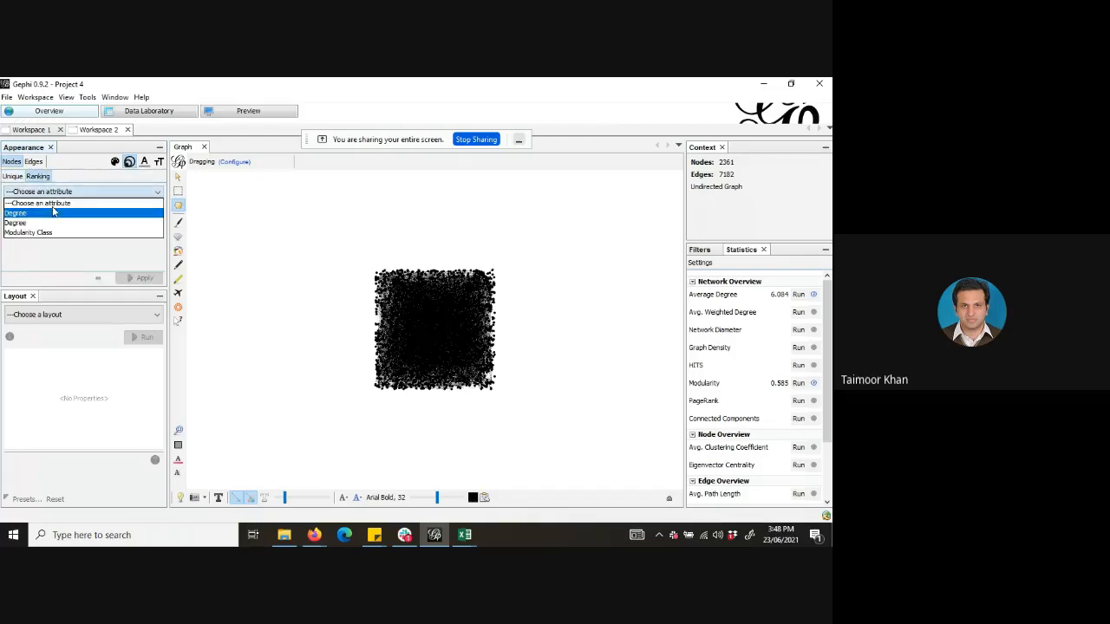
pyautogui.click(58, 235)
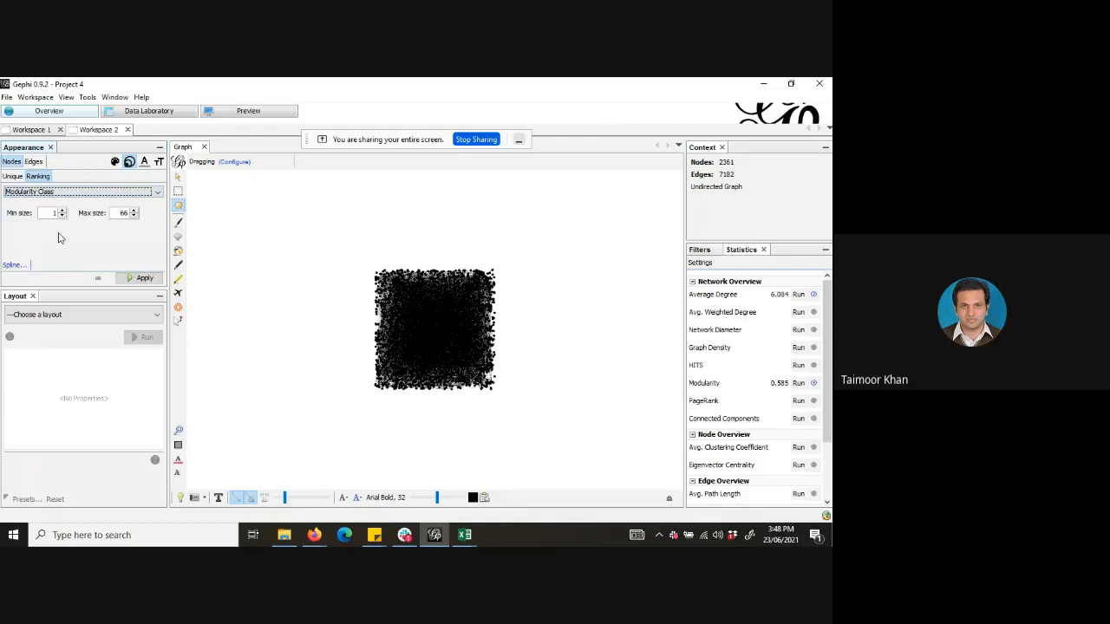
pyautogui.click(143, 281)
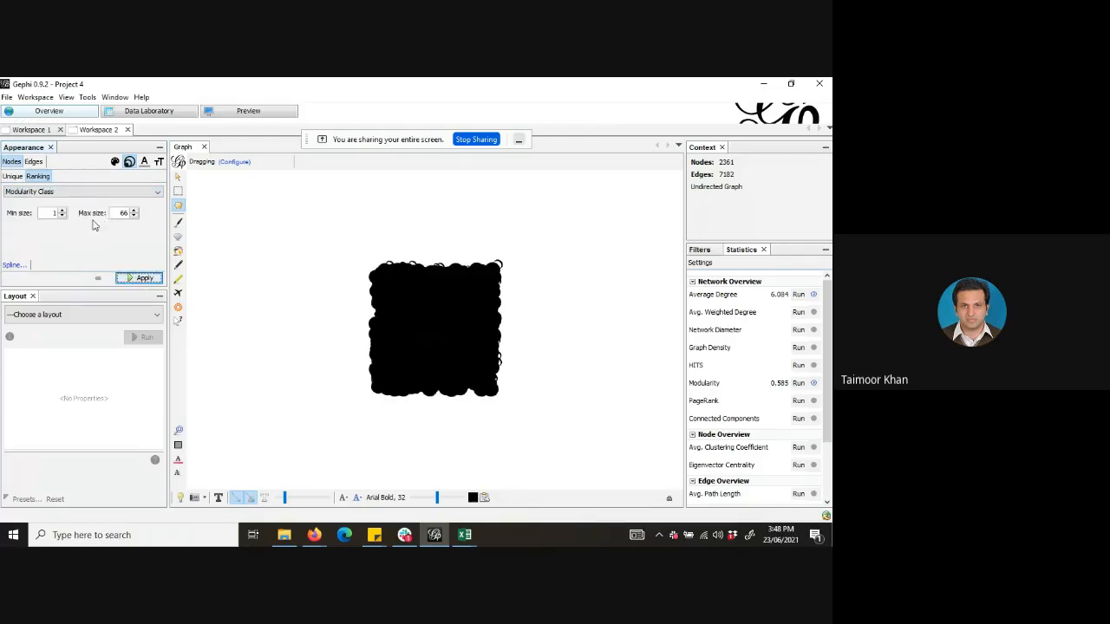
pyautogui.click(133, 211)
pyautogui.click(140, 279)
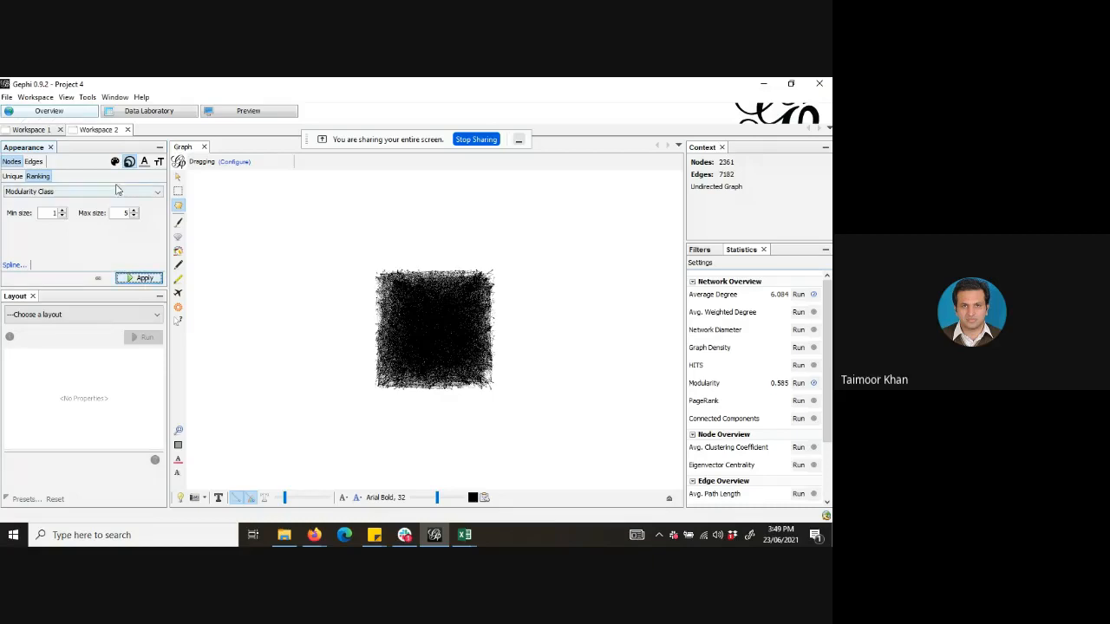
# Color the nodes by partitioning them on Modularity Class.
pyautogui.click(115, 162)
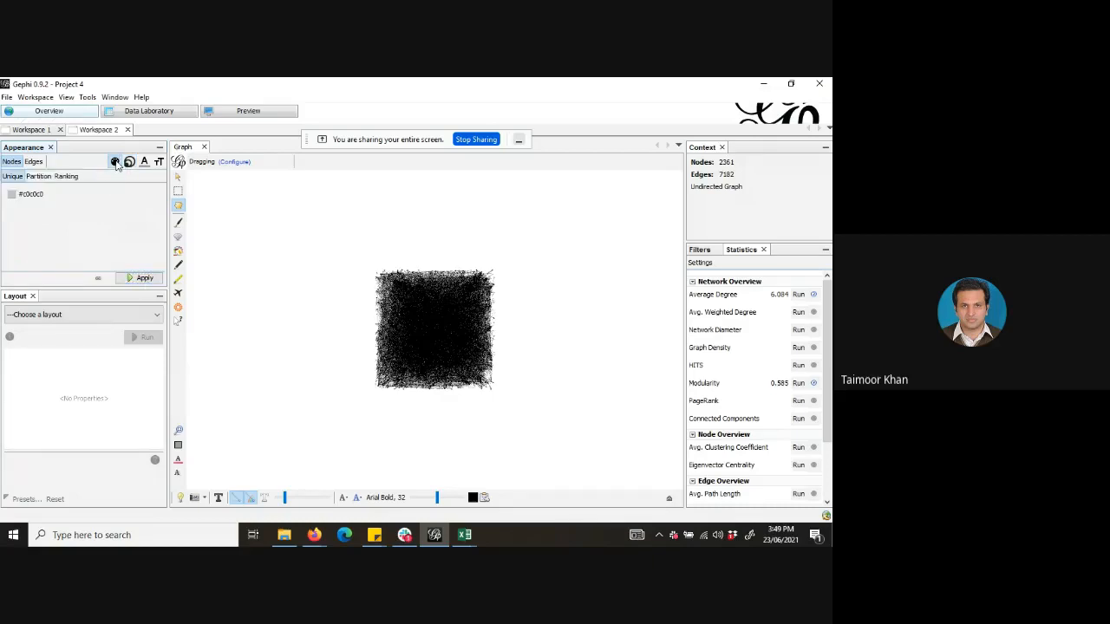
pyautogui.click(38, 177)
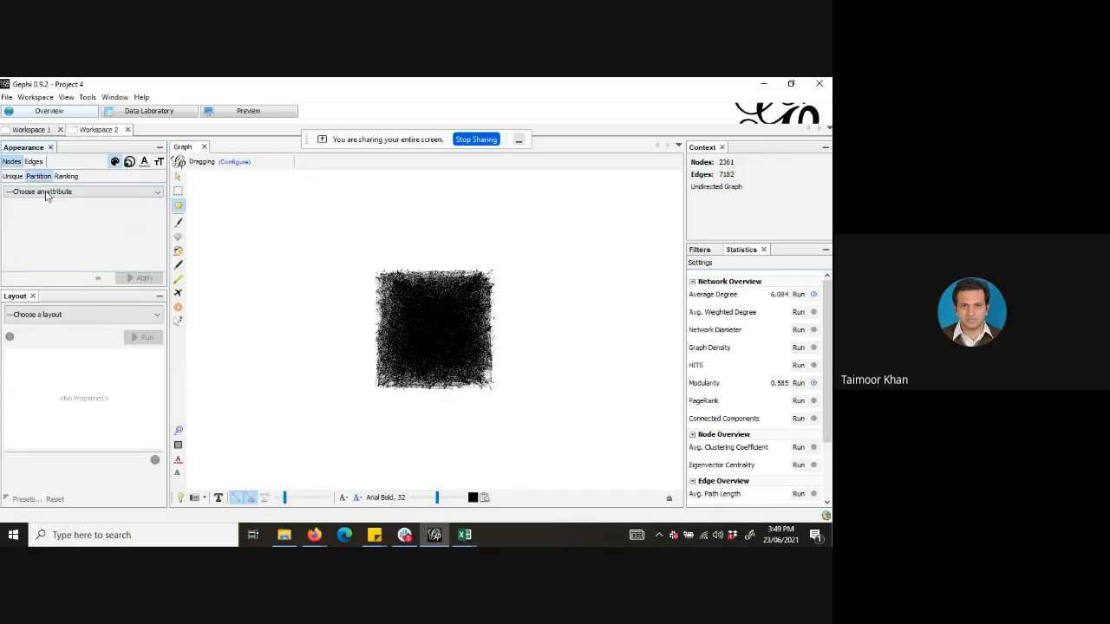
pyautogui.click(48, 192)
pyautogui.click(50, 224)
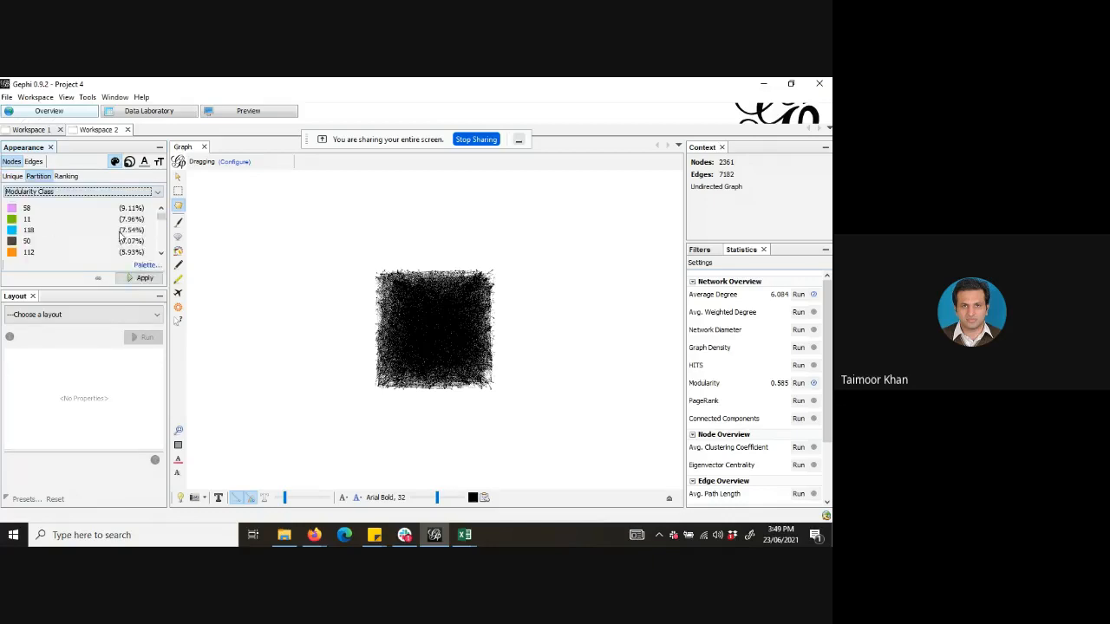
pyautogui.click(142, 278)
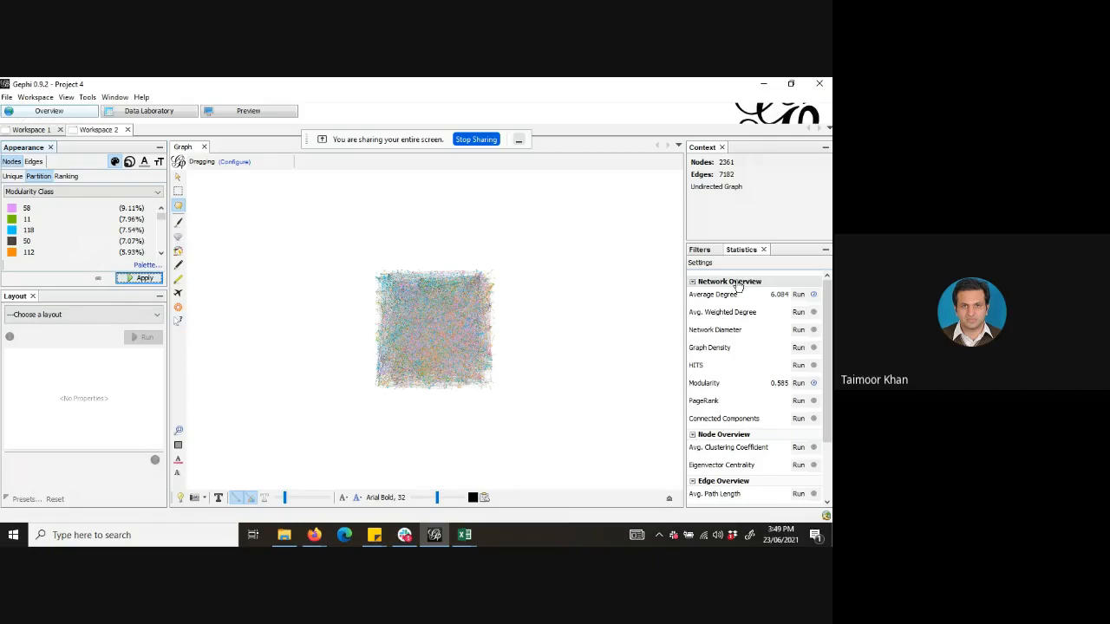
# Filter the graph with a topology Degree Range query limited to degrees 8 through 62.
pyautogui.click(702, 249)
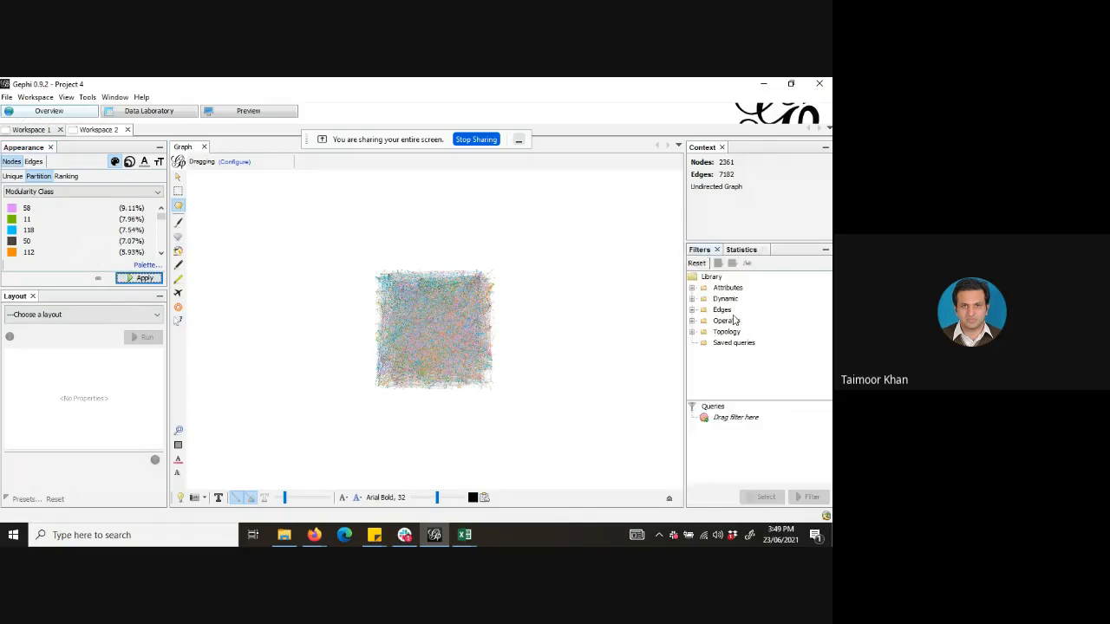
pyautogui.click(692, 310)
pyautogui.click(693, 332)
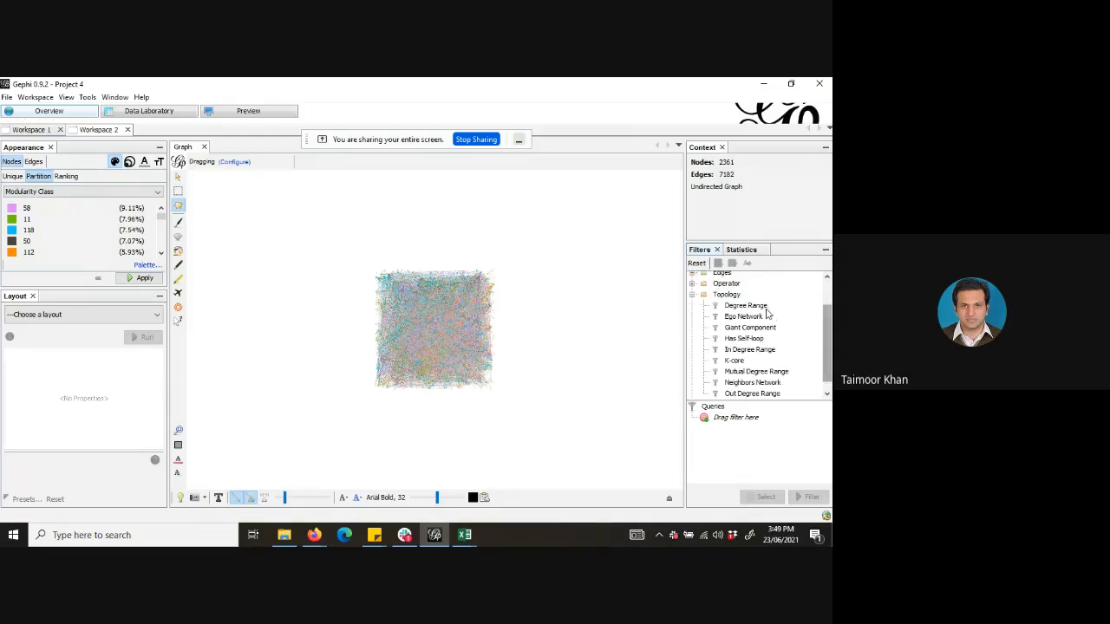
pyautogui.click(754, 306)
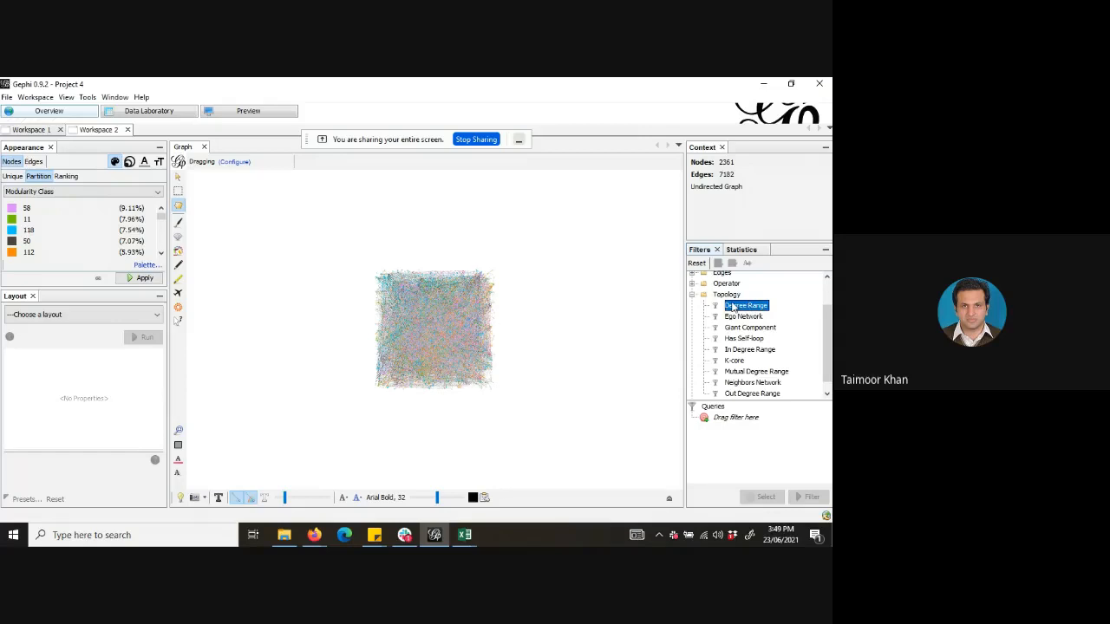
pyautogui.doubleClick(733, 308)
pyautogui.moveTo(696, 450); pyautogui.dragTo(711, 453)
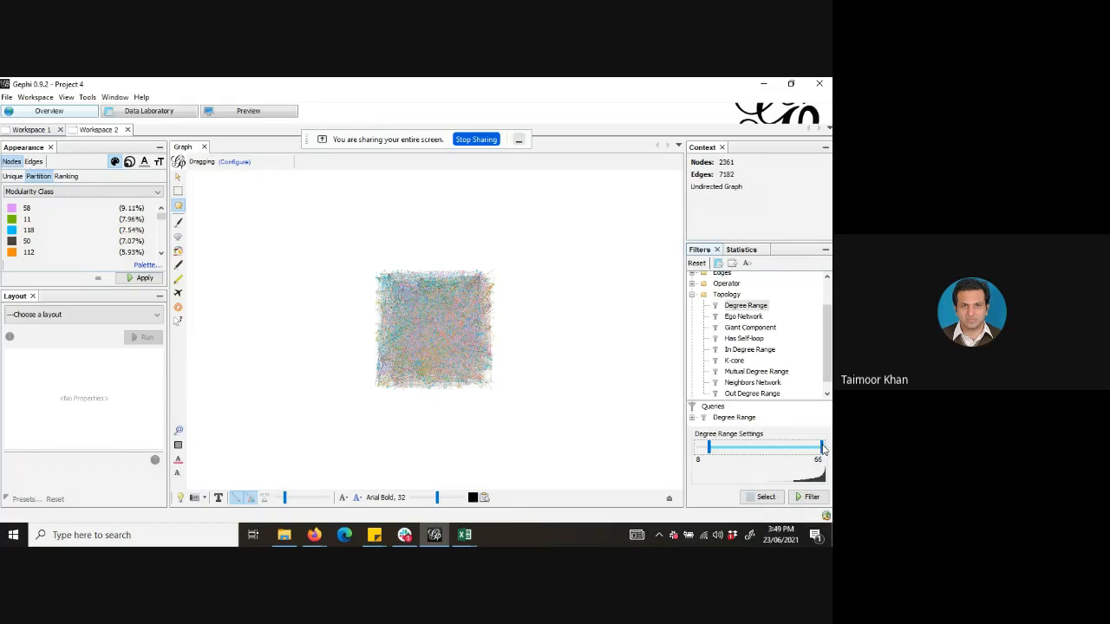
pyautogui.moveTo(825, 448); pyautogui.dragTo(815, 450)
pyautogui.click(812, 498)
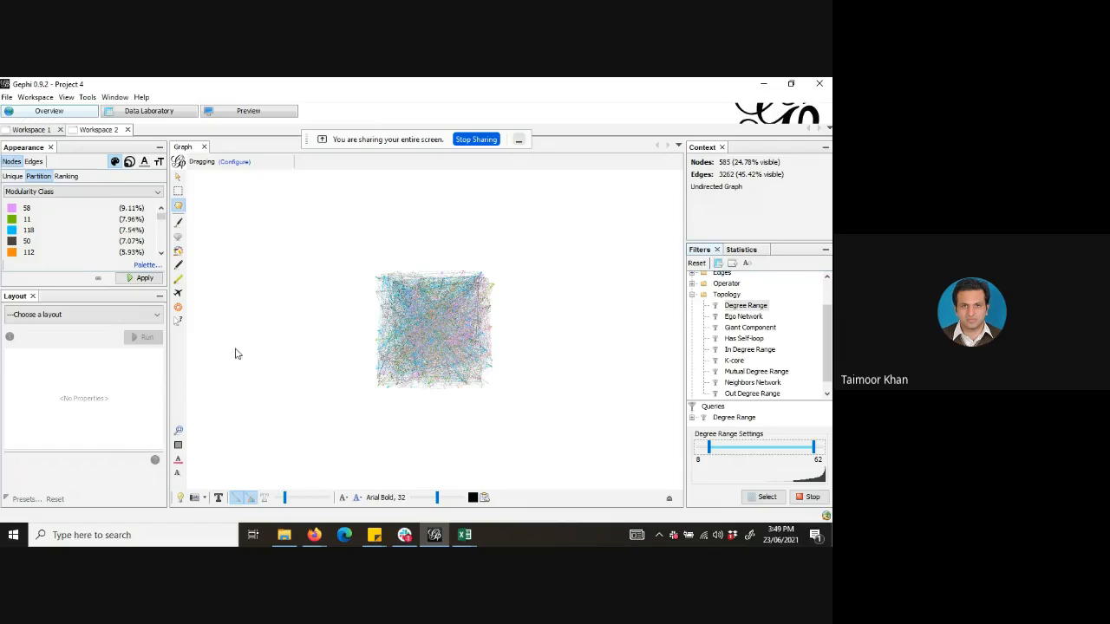
# Run the Fruchterman Reingold layout on the filtered graph with area 10000.0, gravity 10.0 and speed 1.0.
pyautogui.click(133, 315)
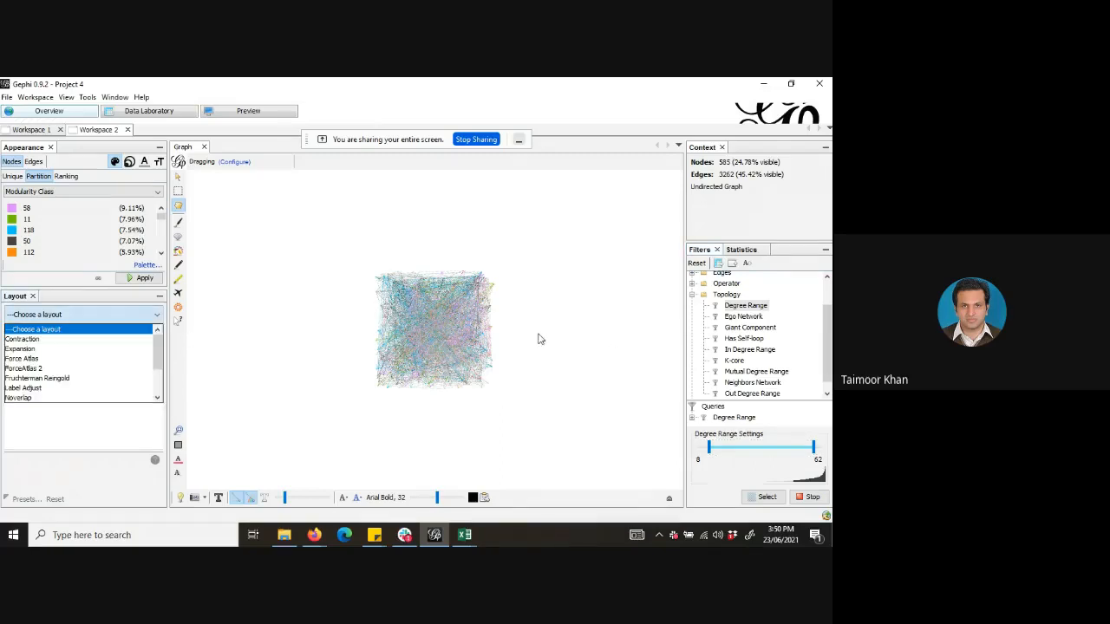
pyautogui.click(101, 379)
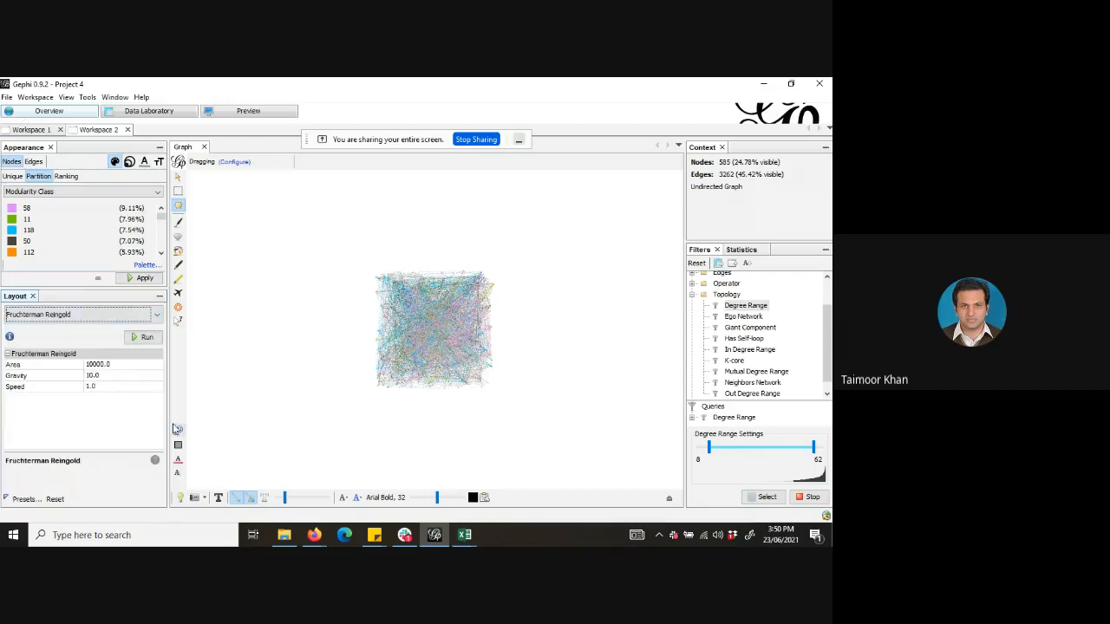
pyautogui.click(146, 337)
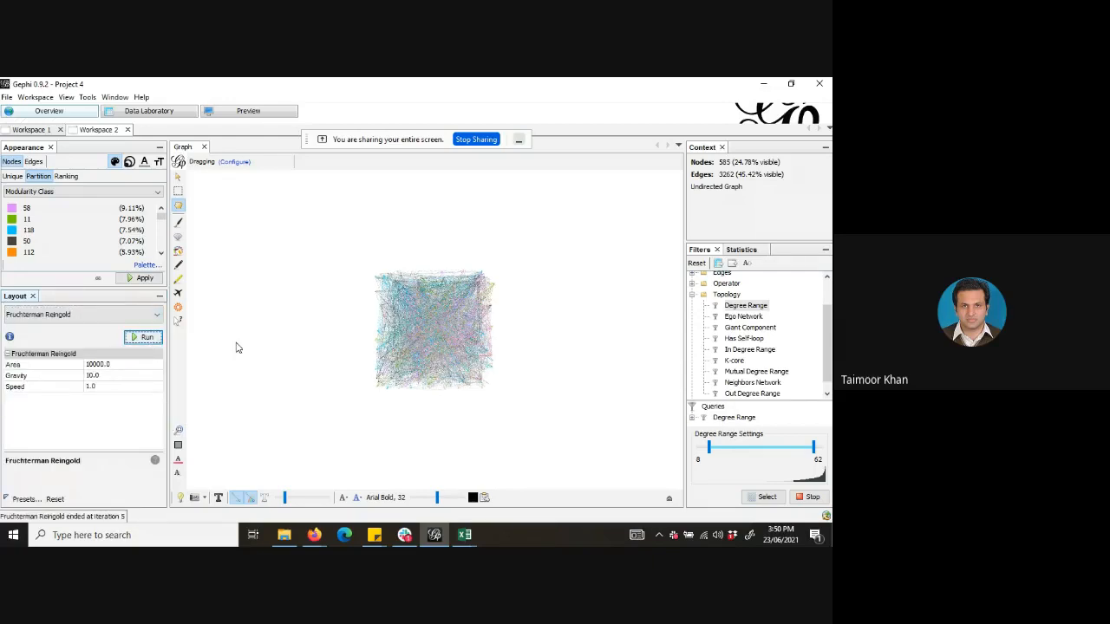
pyautogui.click(146, 337)
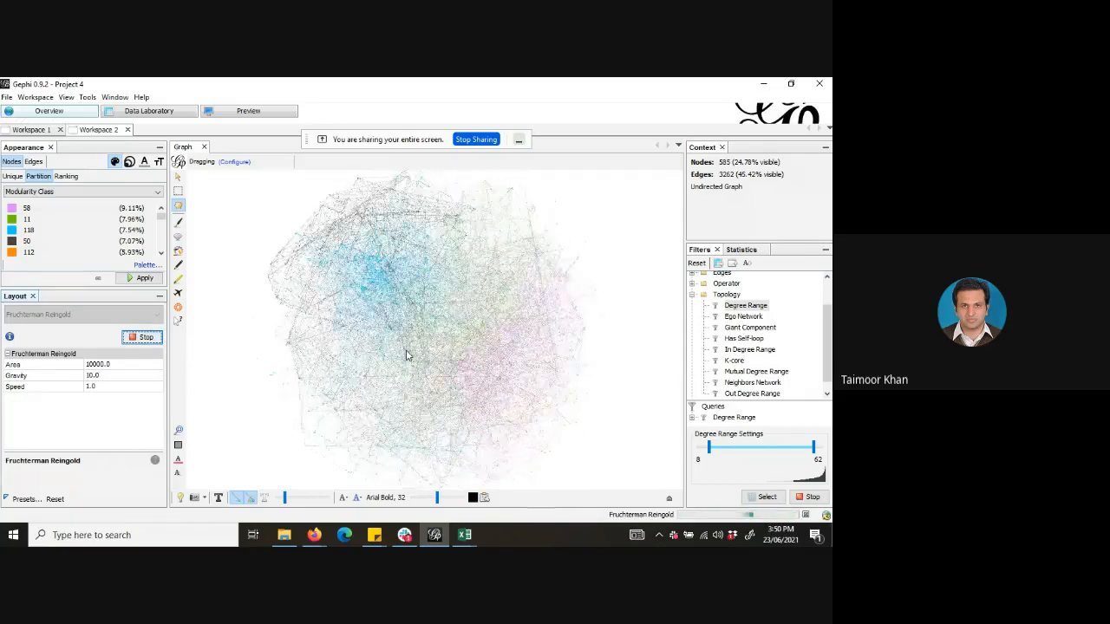
# Show the node labels in the graph and check the node size ranking and color partition settings.
pyautogui.click(218, 498)
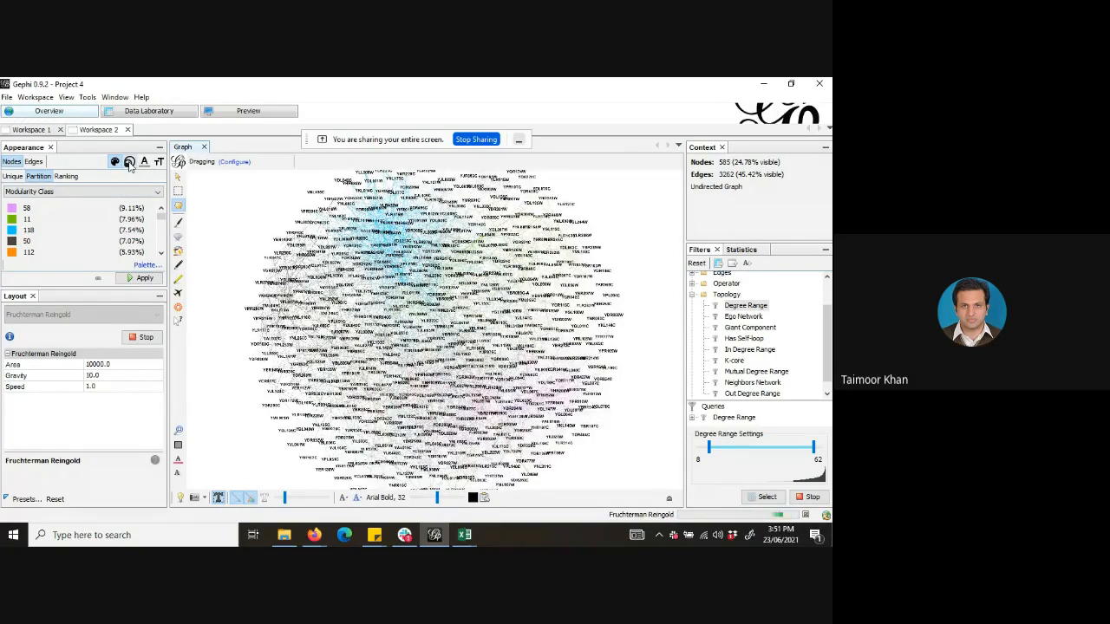
pyautogui.click(129, 162)
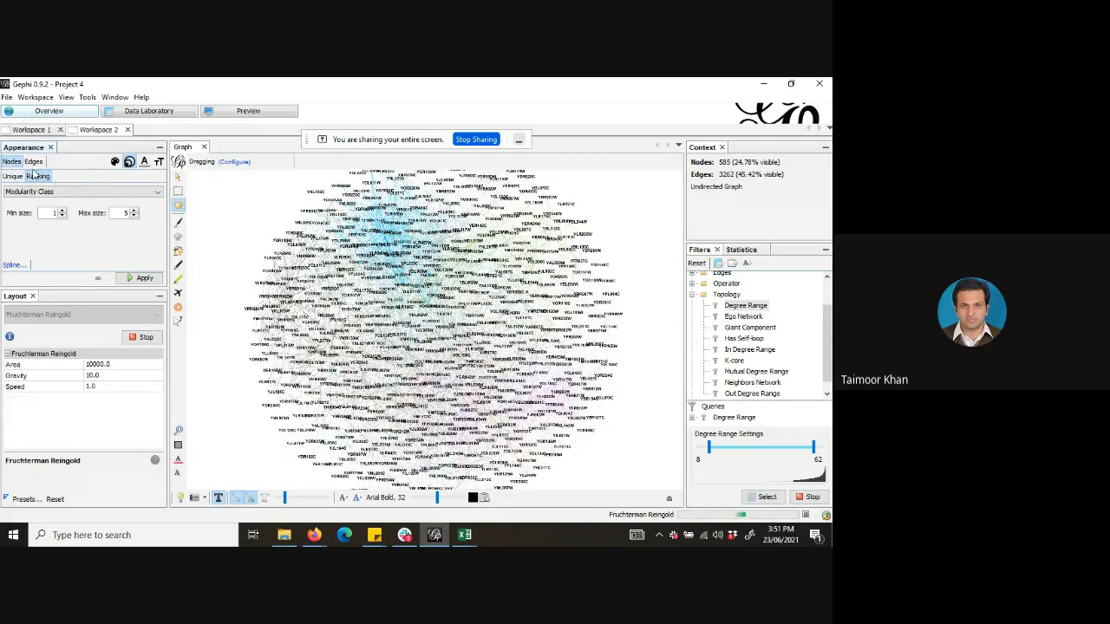
pyautogui.click(114, 163)
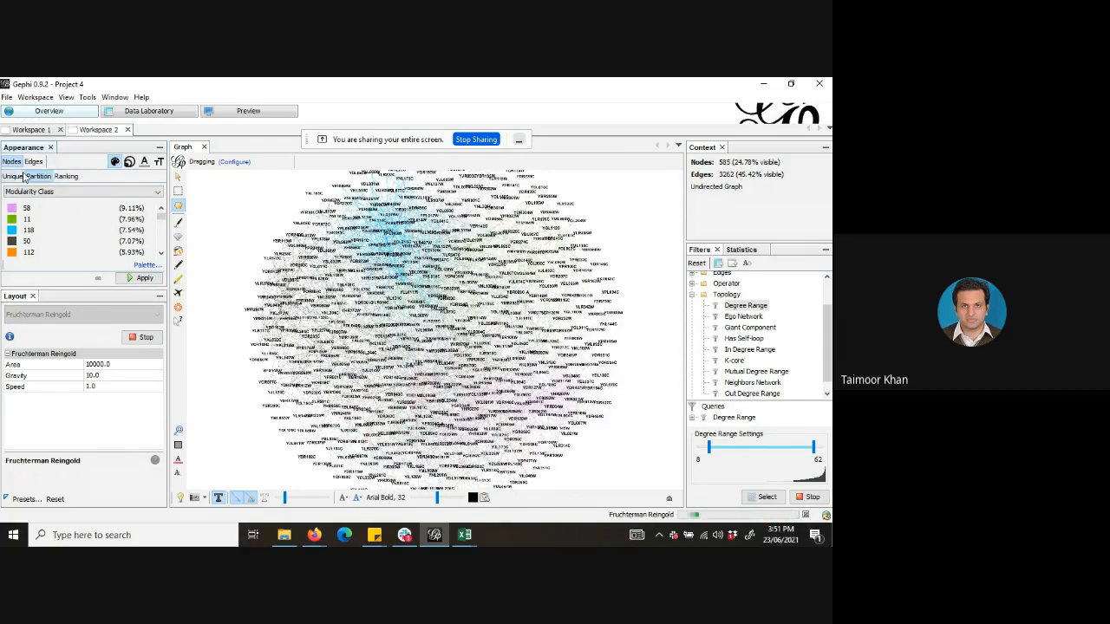
# Choose Degree as the ranking attribute for the node size.
pyautogui.click(130, 163)
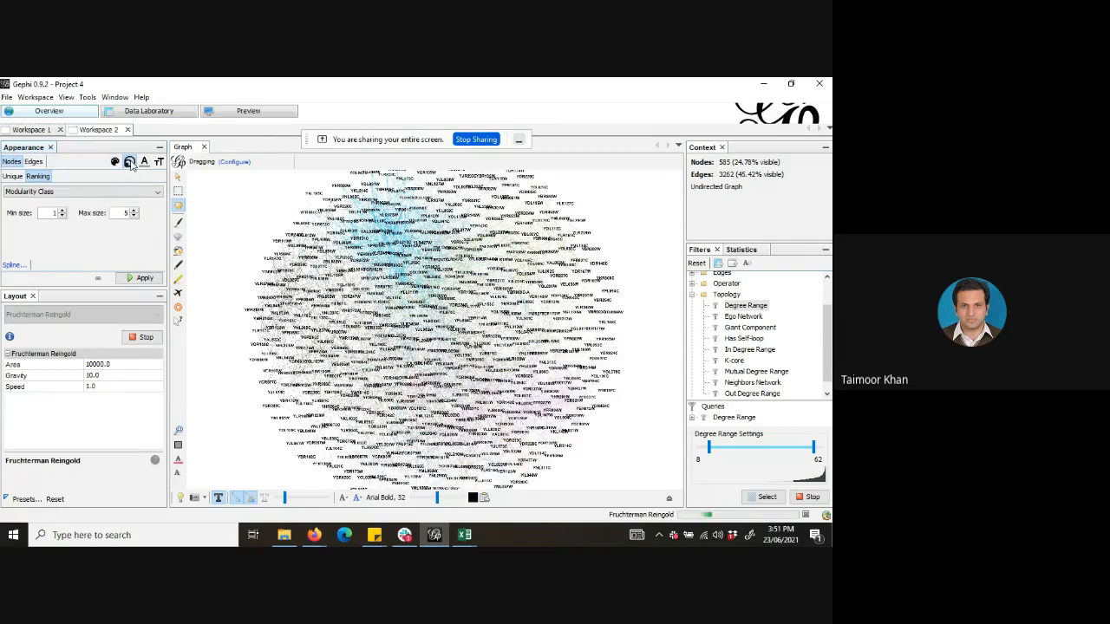
pyautogui.click(95, 191)
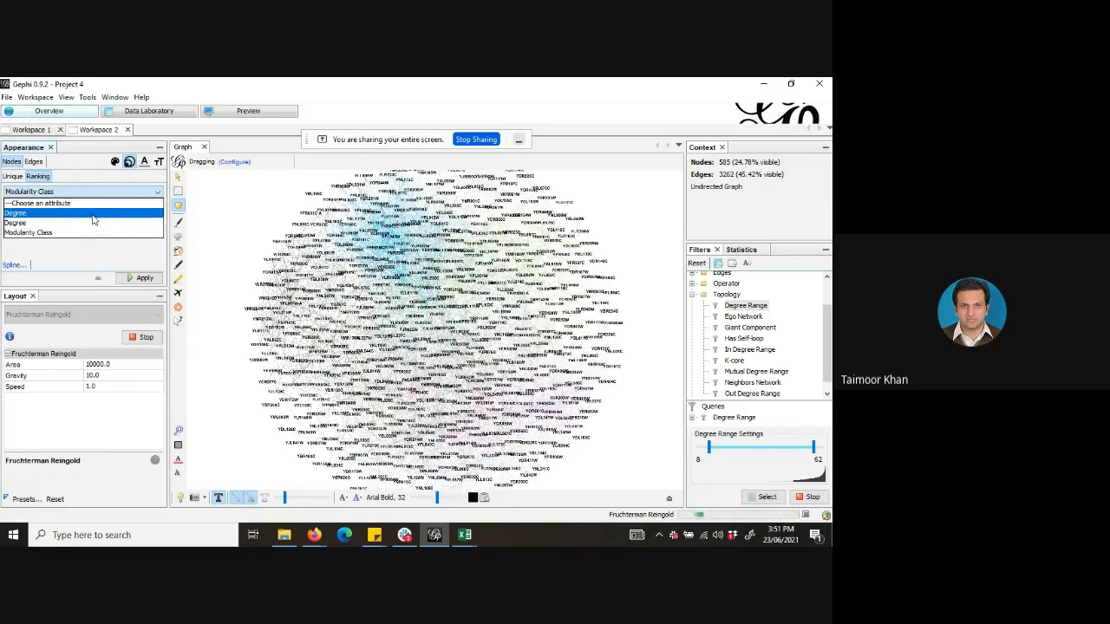
pyautogui.click(93, 213)
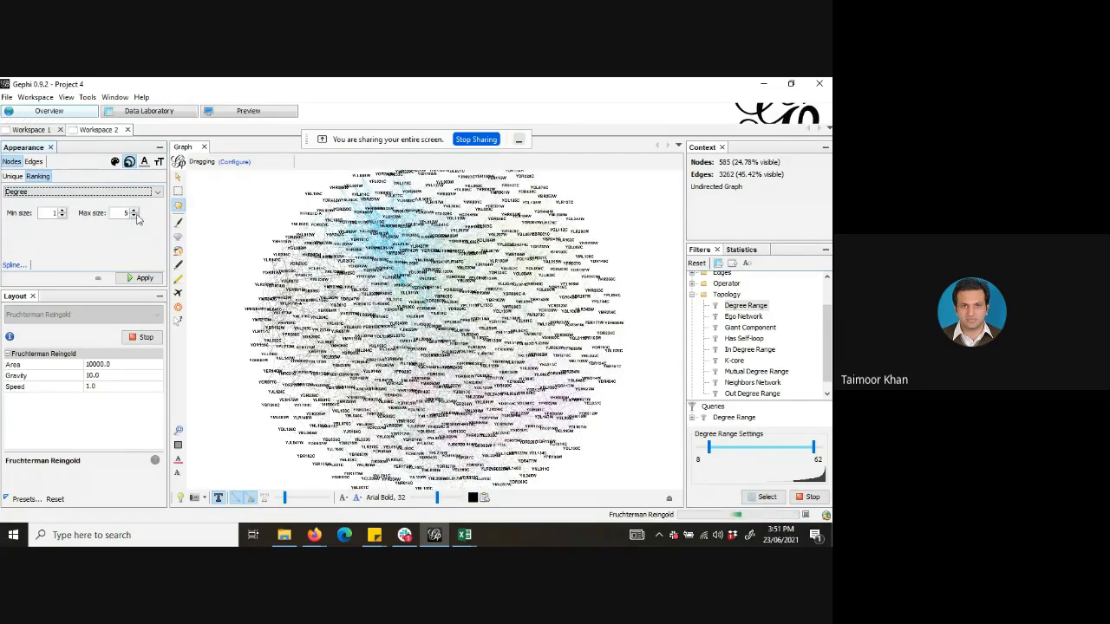
# Scale the node labels by Degree ranking with sizes from 1 to 4, and switch the labels off and on to compare.
pyautogui.click(143, 162)
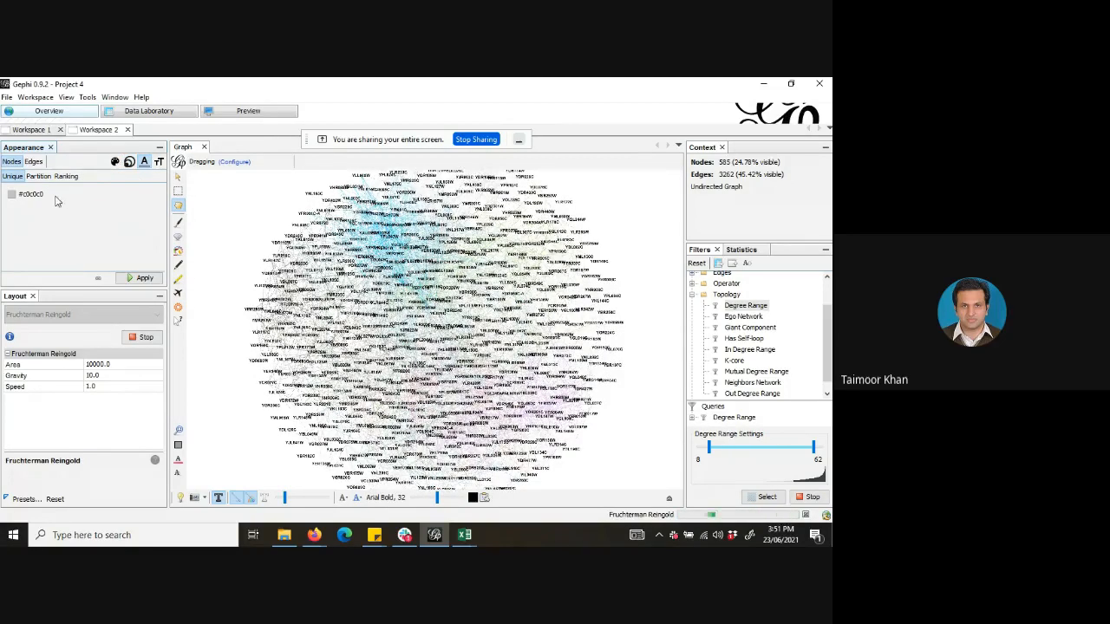
pyautogui.click(159, 163)
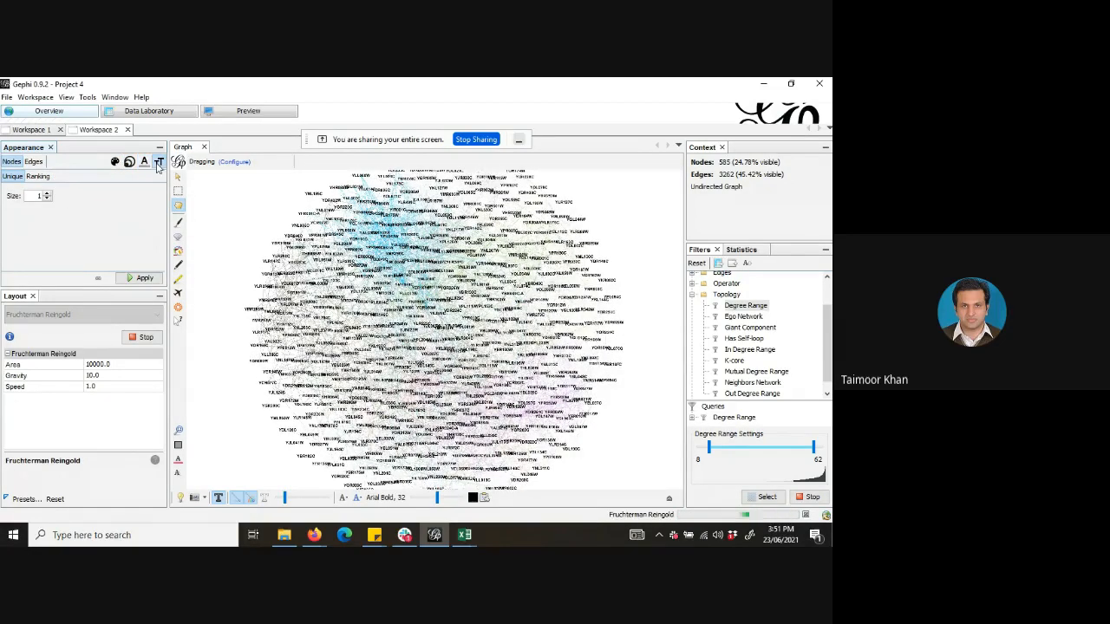
pyautogui.click(144, 162)
pyautogui.click(158, 163)
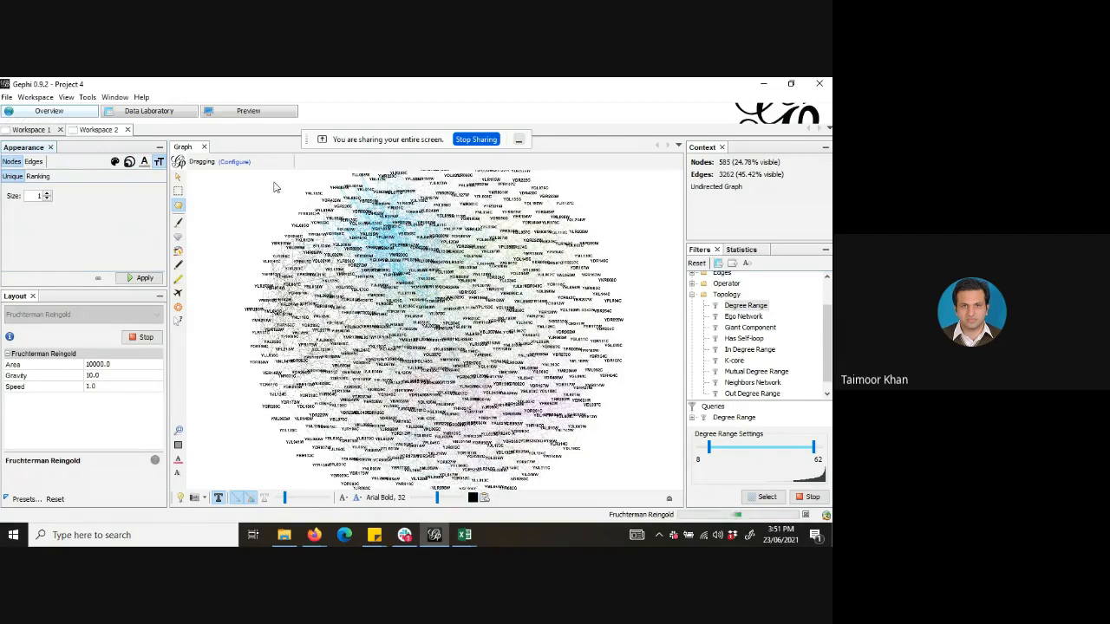
pyautogui.click(39, 177)
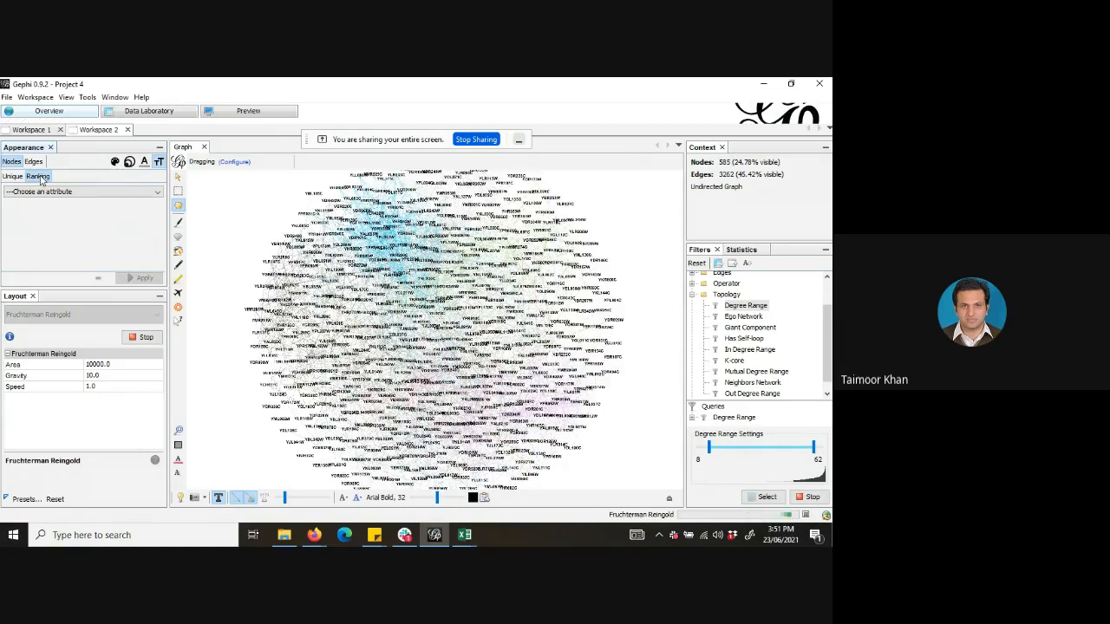
pyautogui.click(60, 191)
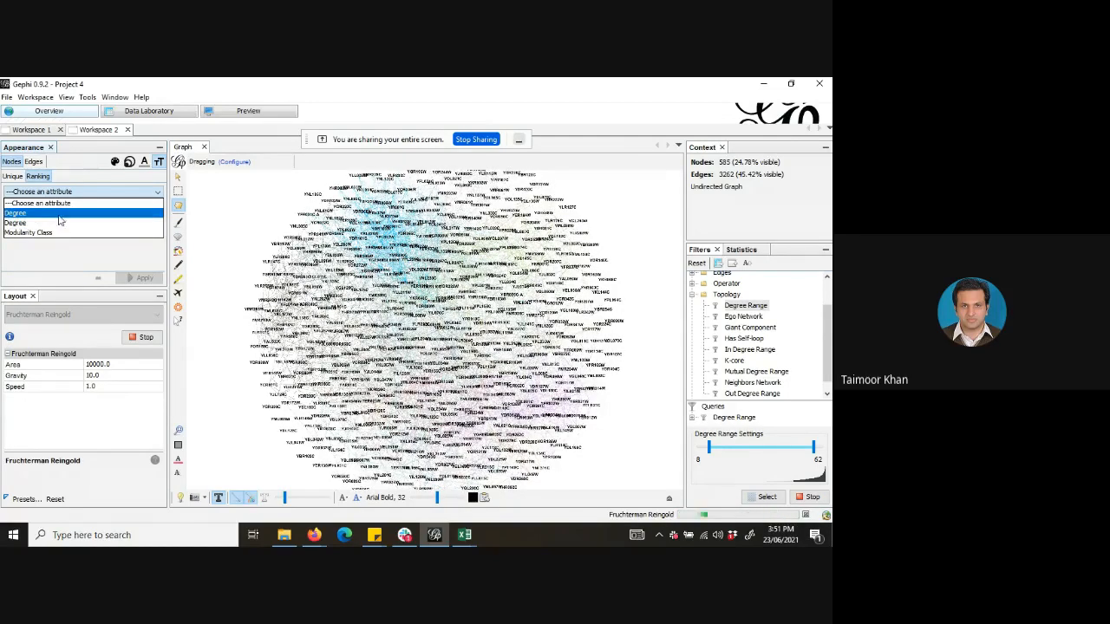
pyautogui.click(59, 220)
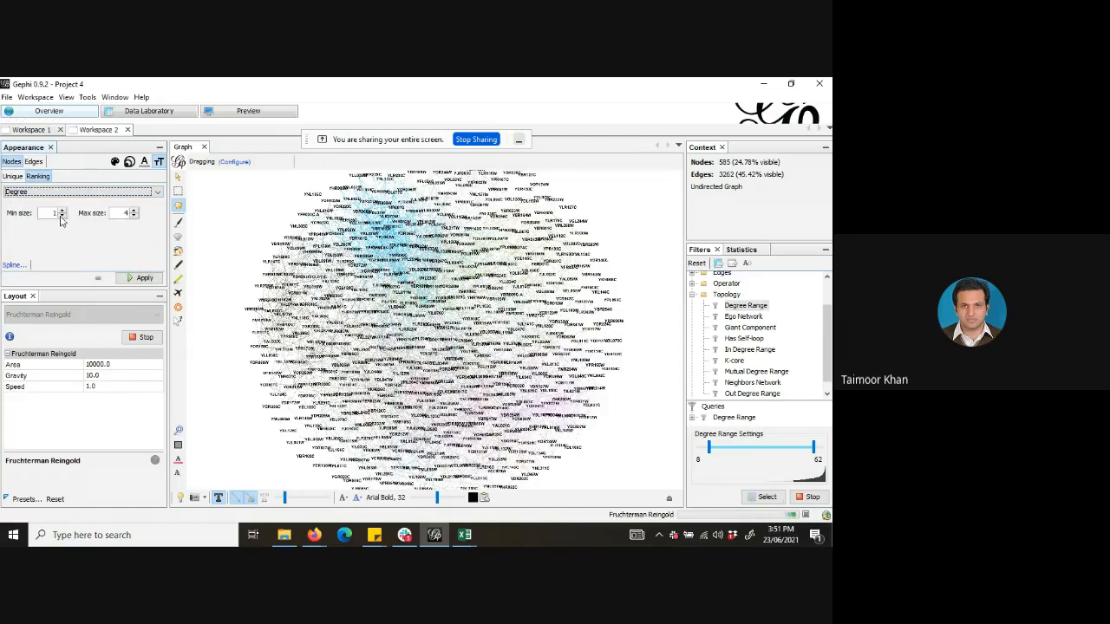
pyautogui.click(147, 278)
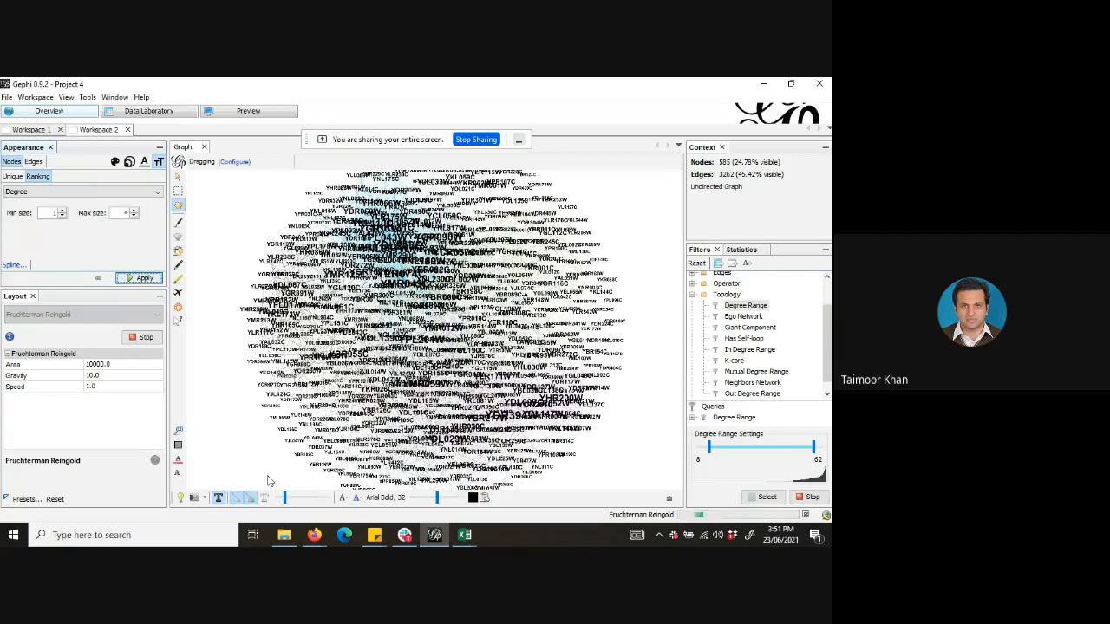
pyautogui.click(217, 498)
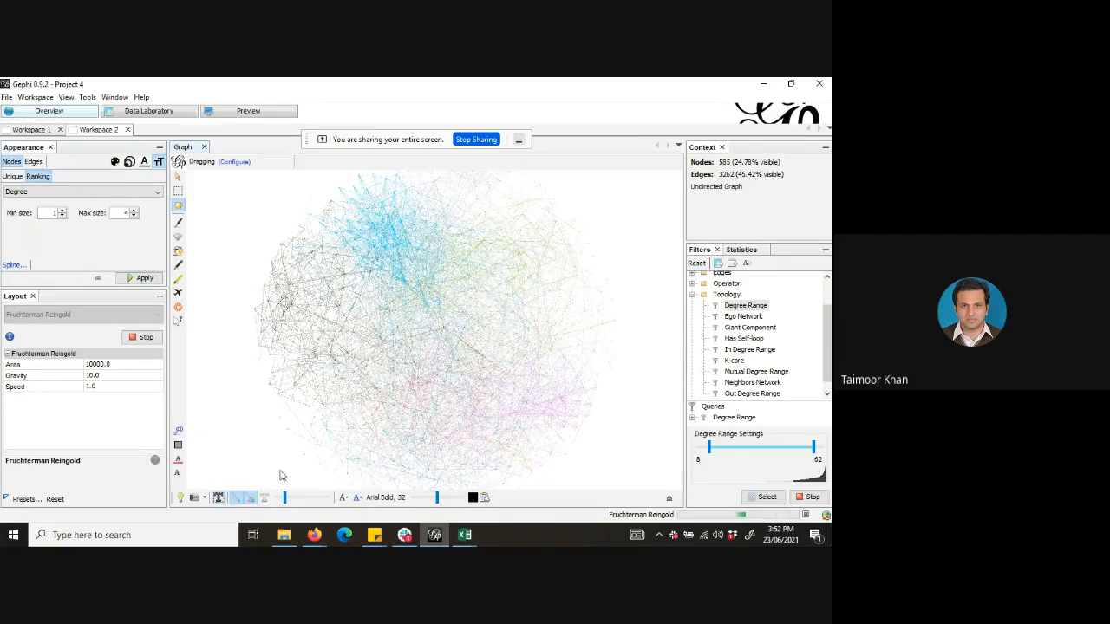
pyautogui.click(218, 498)
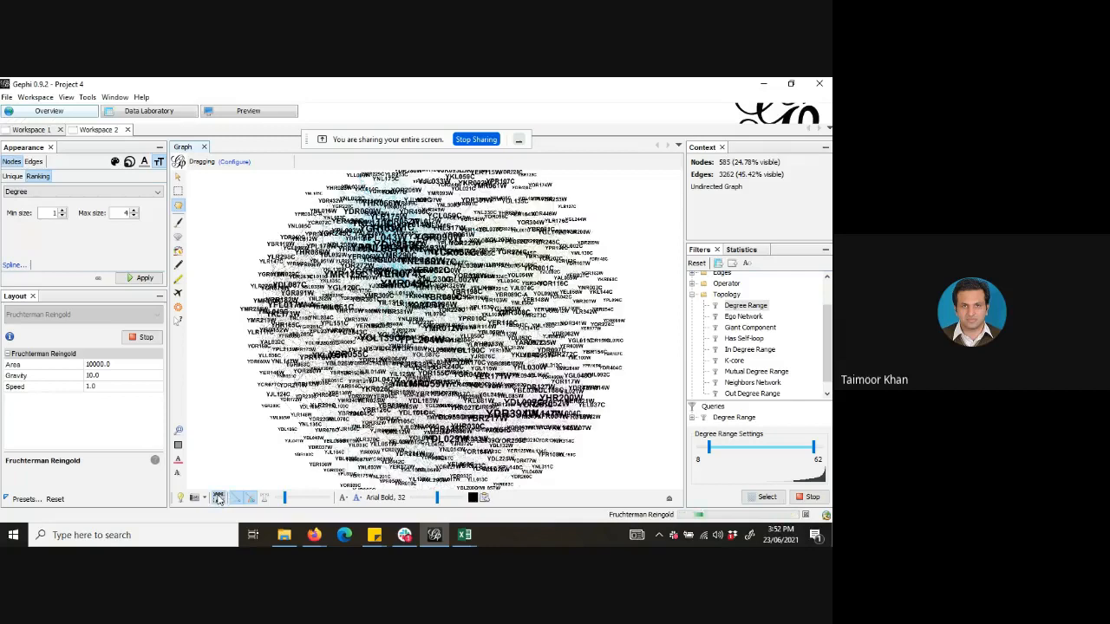
# Apply a maximum size of 8 to the Degree-ranked node labels.
pyautogui.click(133, 211)
pyautogui.click(133, 211)
pyautogui.click(133, 211)
pyautogui.click(133, 211)
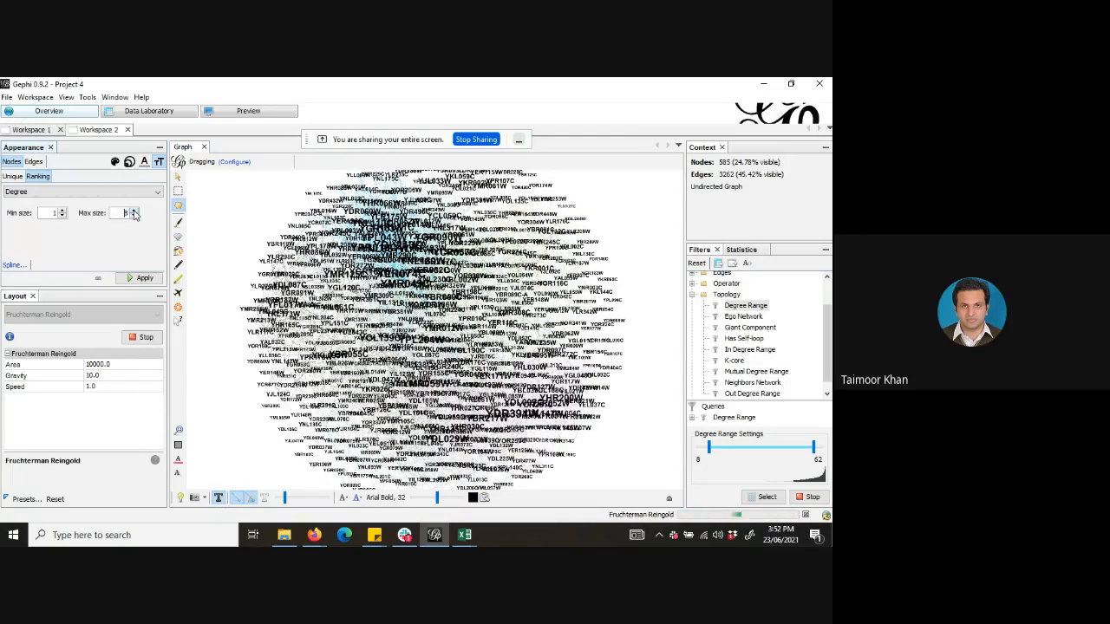
pyautogui.click(144, 277)
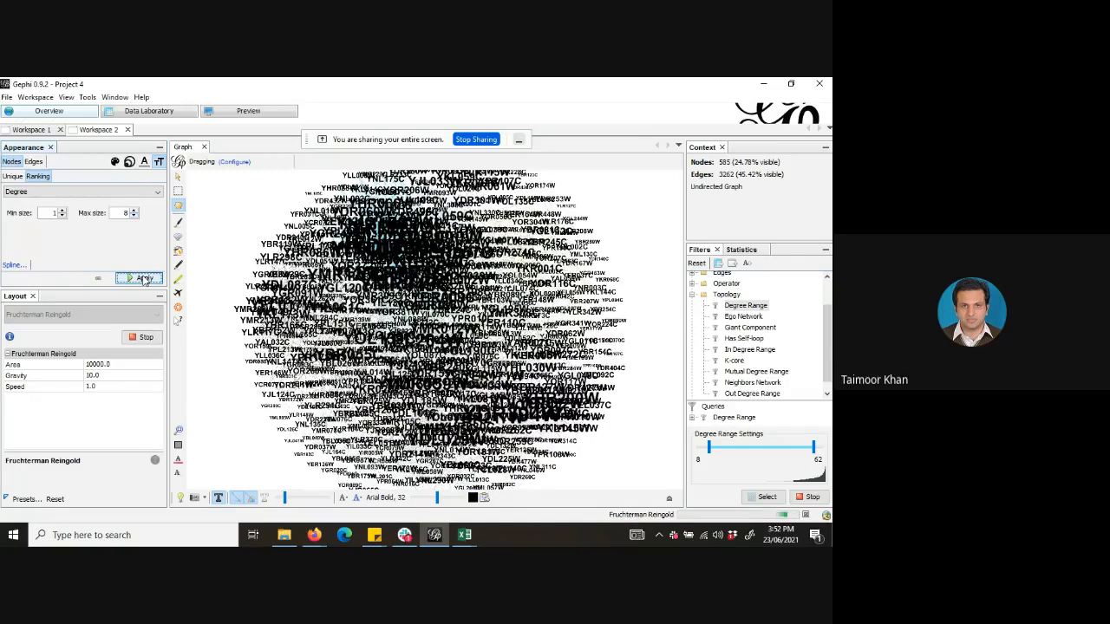
# Apply a minimum size of 0.5 and a maximum size of 4 to the Degree-ranked node labels.
pyautogui.click(133, 215)
pyautogui.click(132, 215)
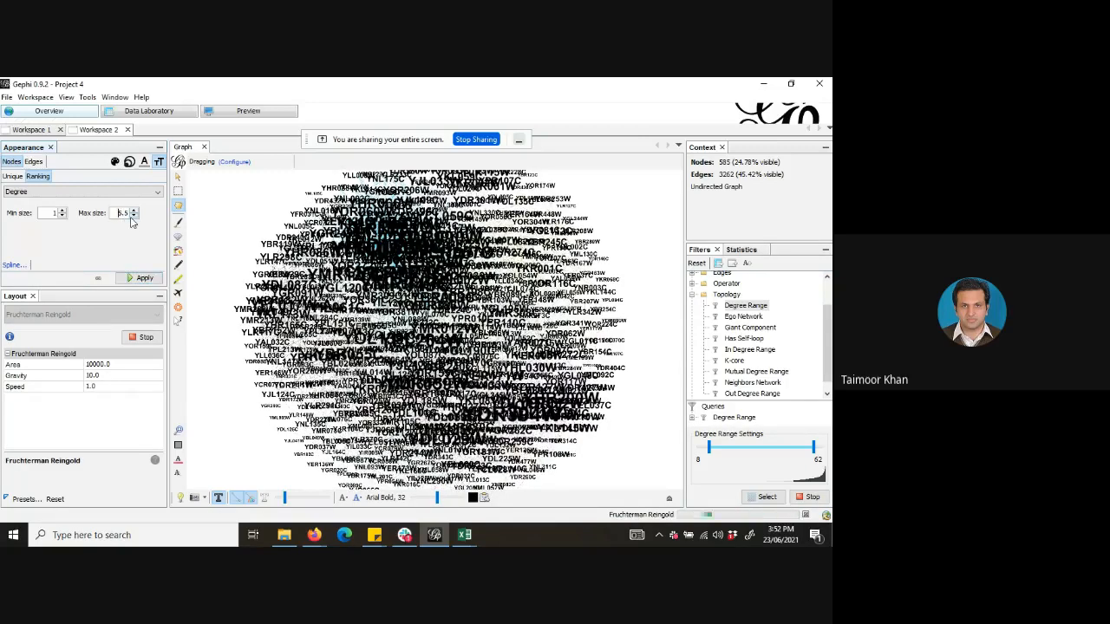
pyautogui.write('3.5')
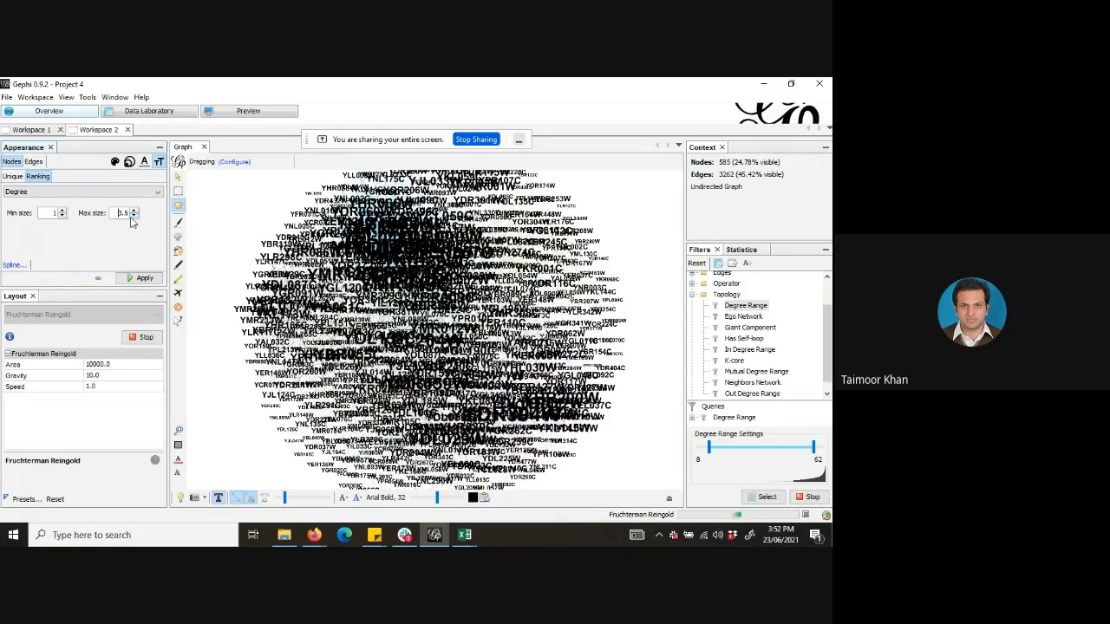
pyautogui.click(133, 211)
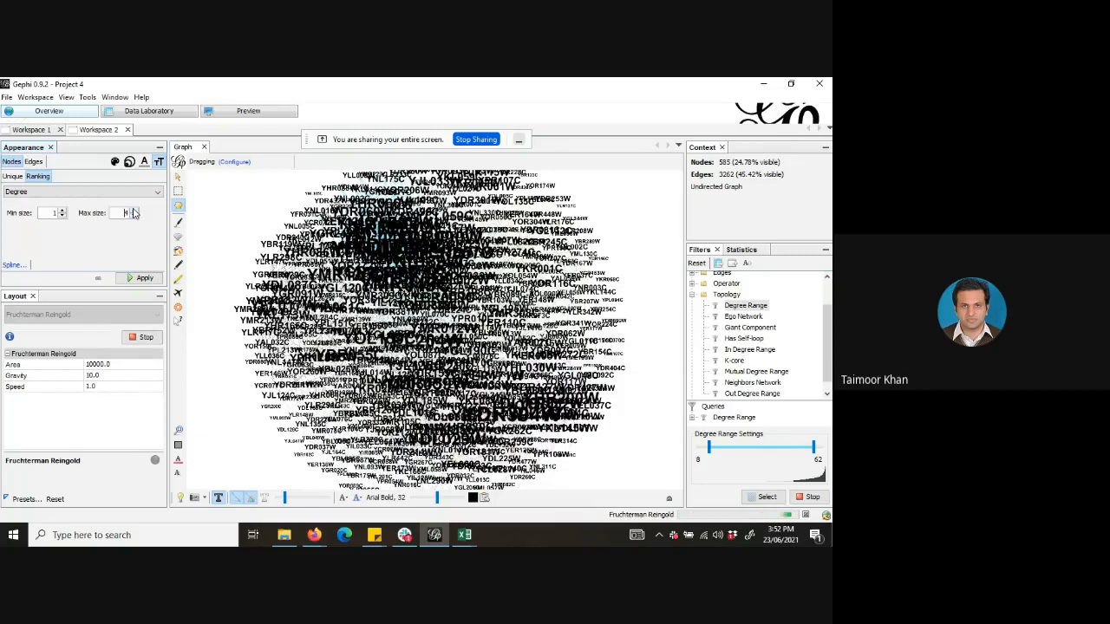
pyautogui.click(144, 279)
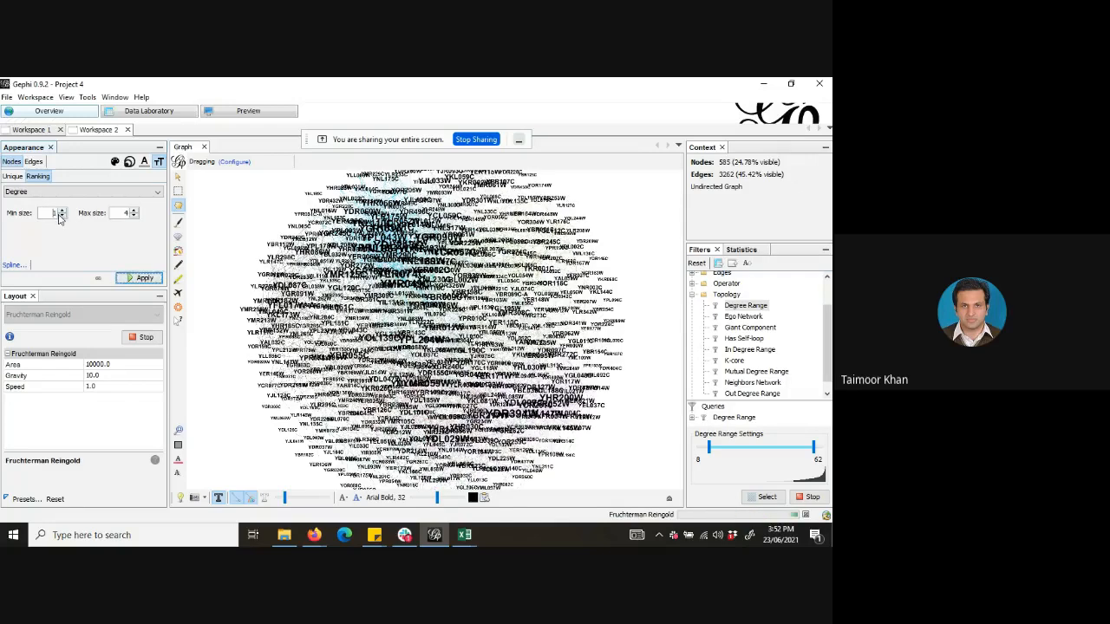
pyautogui.click(62, 216)
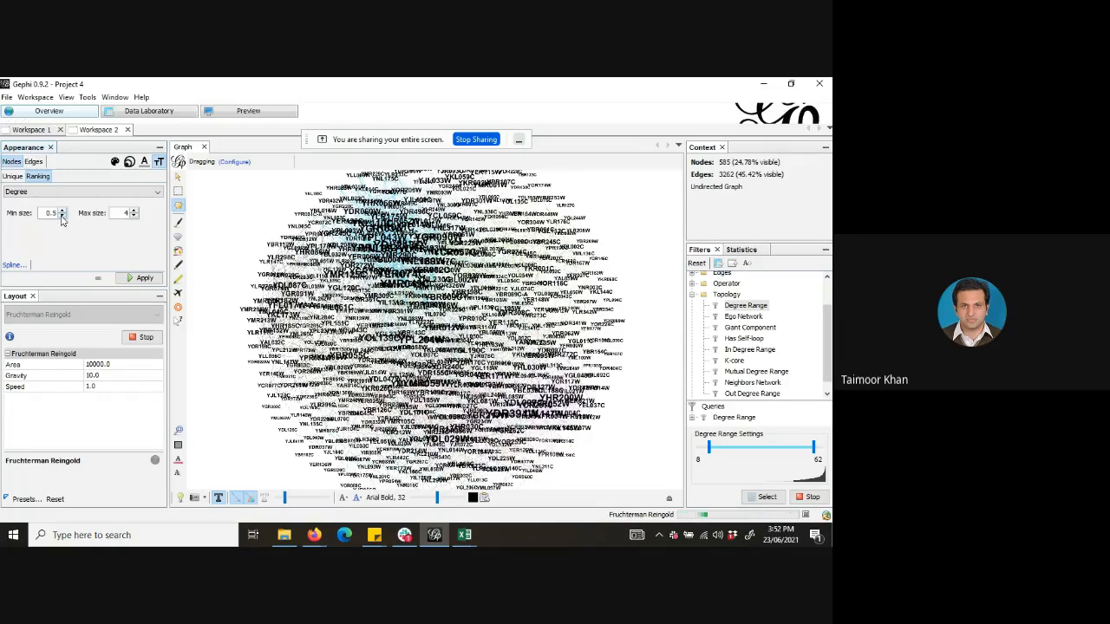
pyautogui.click(139, 278)
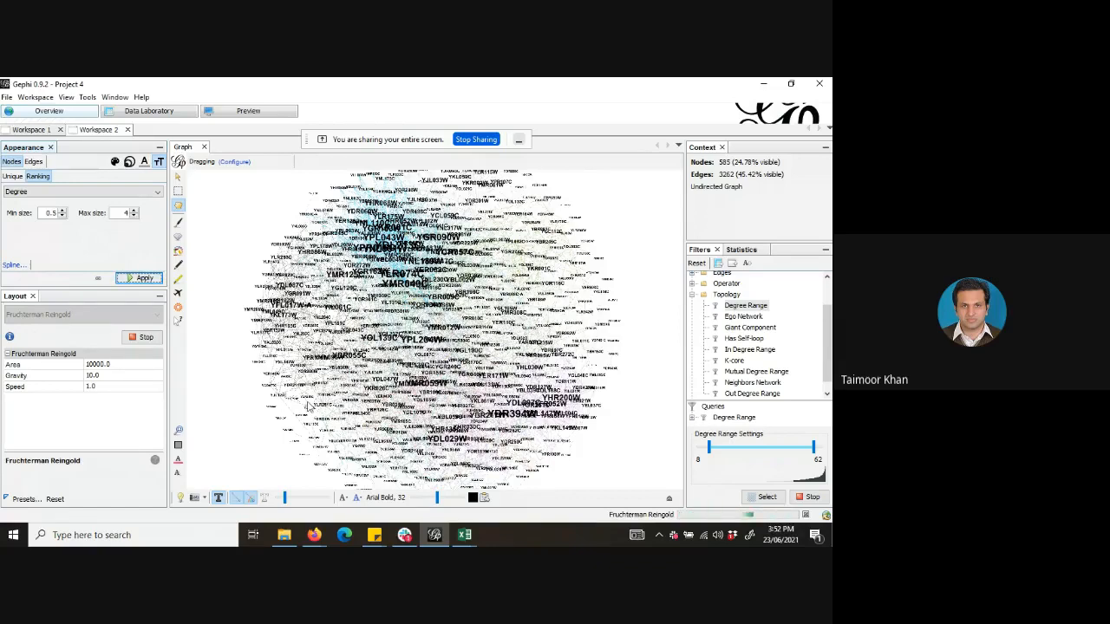
# Switch the node labels and the edges off and on in the graph view, and leave the node labels hidden.
pyautogui.click(218, 498)
pyautogui.click(219, 498)
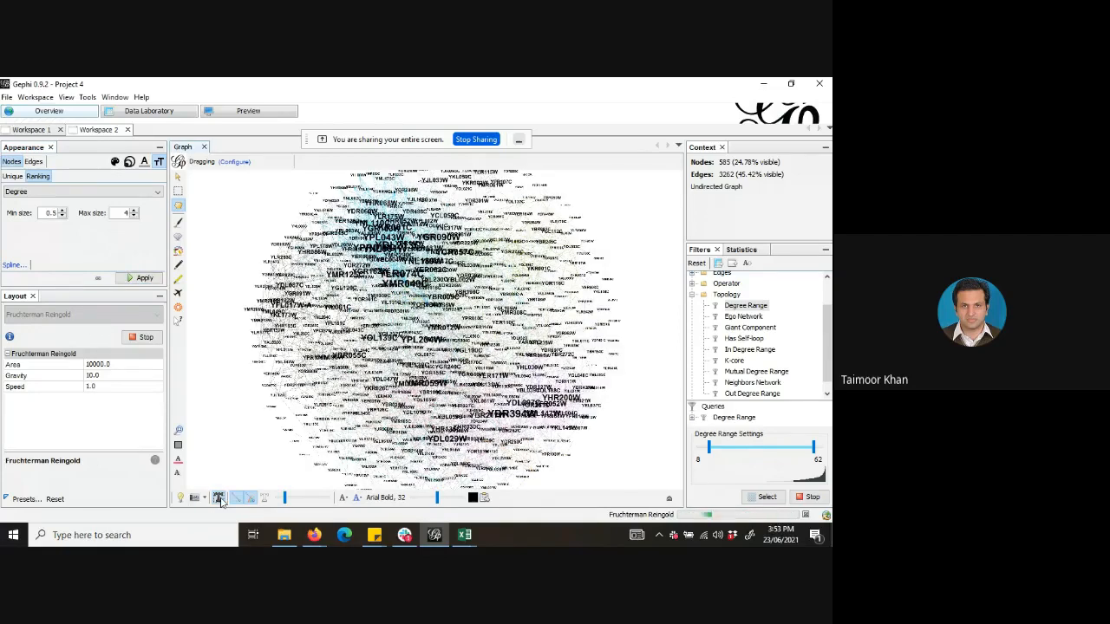
pyautogui.click(218, 499)
pyautogui.click(219, 500)
pyautogui.click(235, 498)
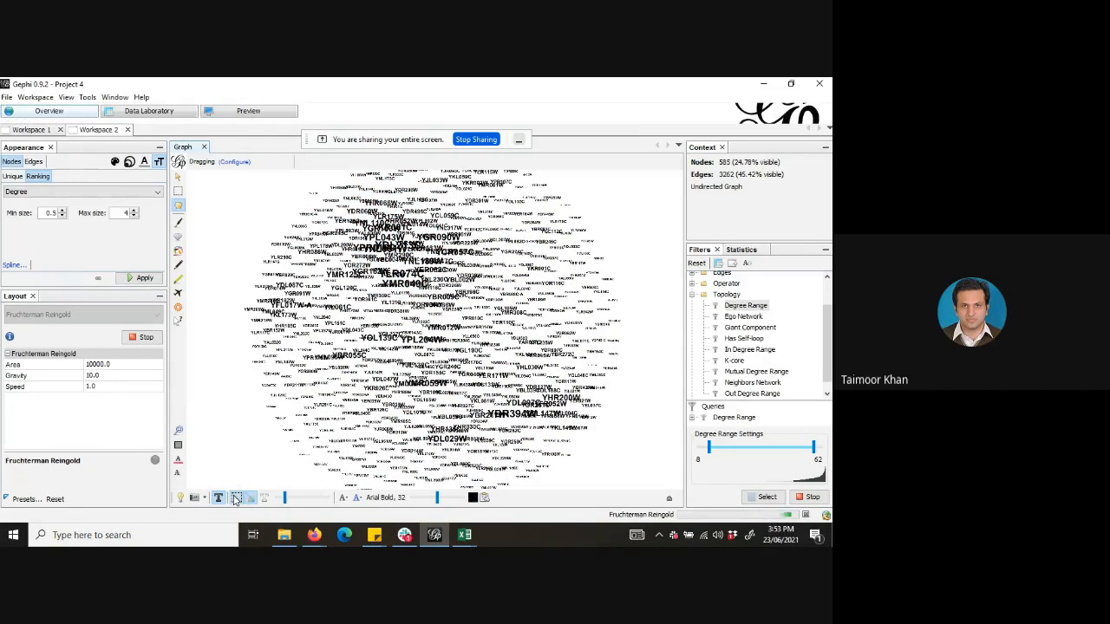
pyautogui.click(235, 499)
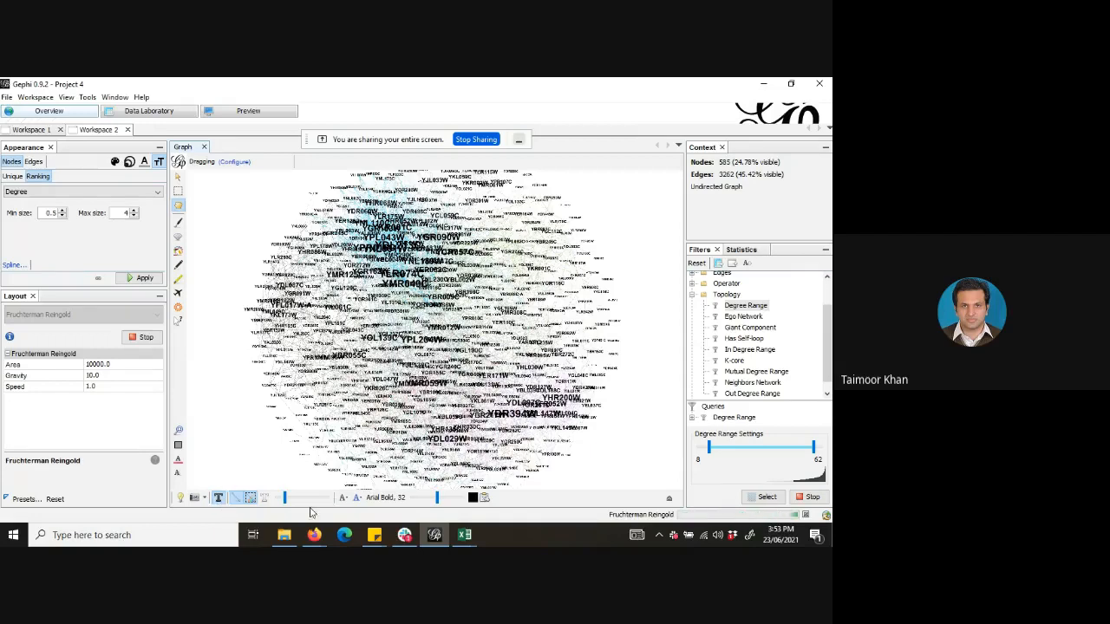
pyautogui.click(220, 501)
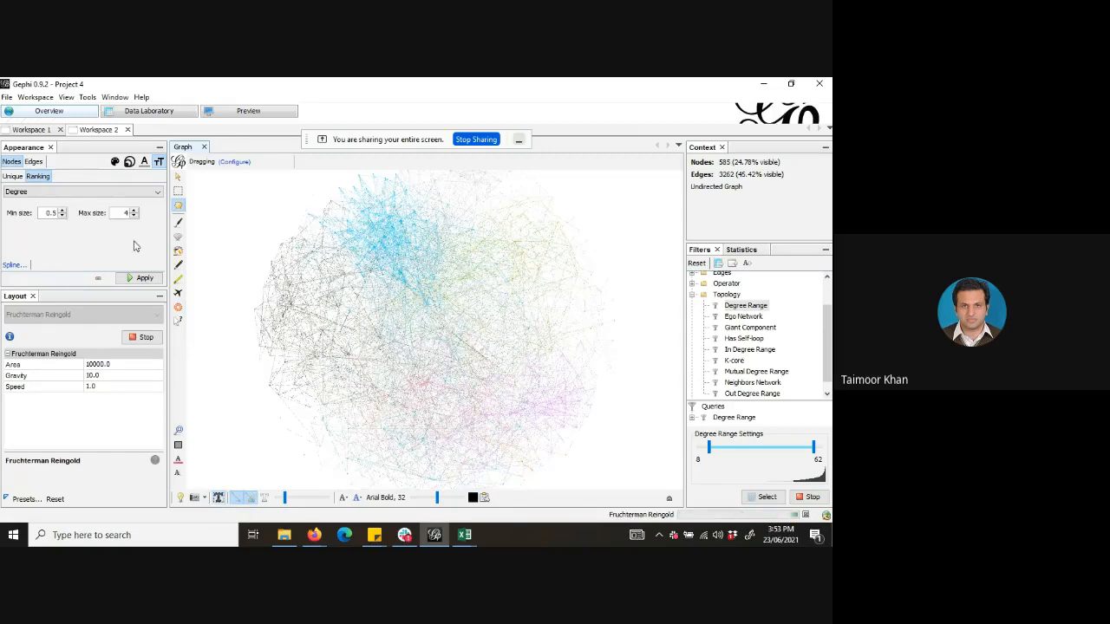
# Examine which attributes are available for partitioning and ranking the edge color.
pyautogui.click(40, 164)
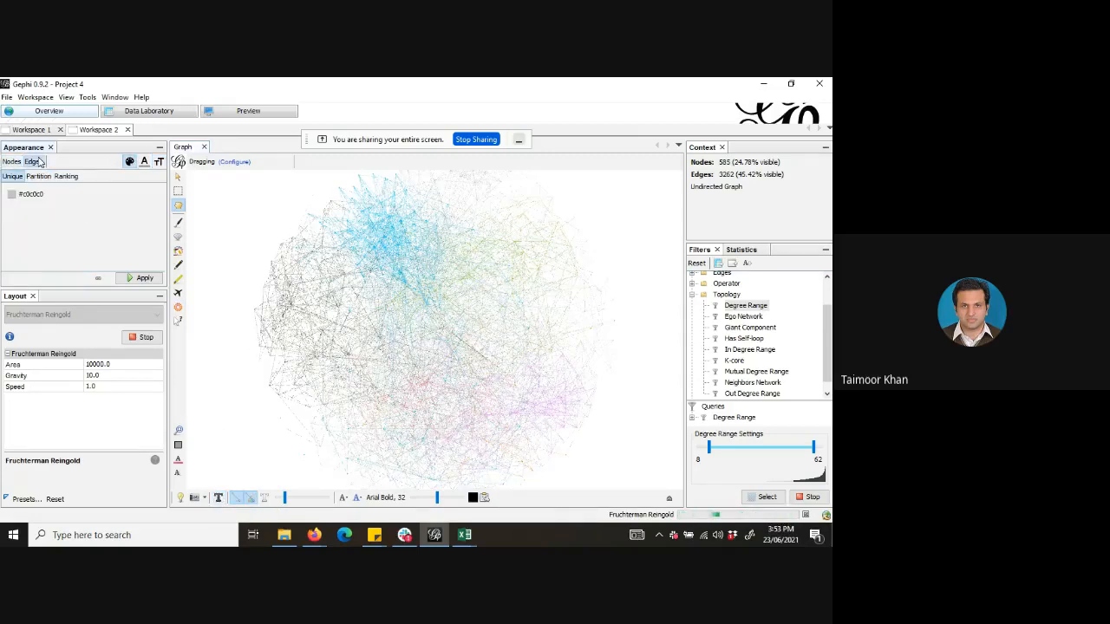
pyautogui.click(40, 177)
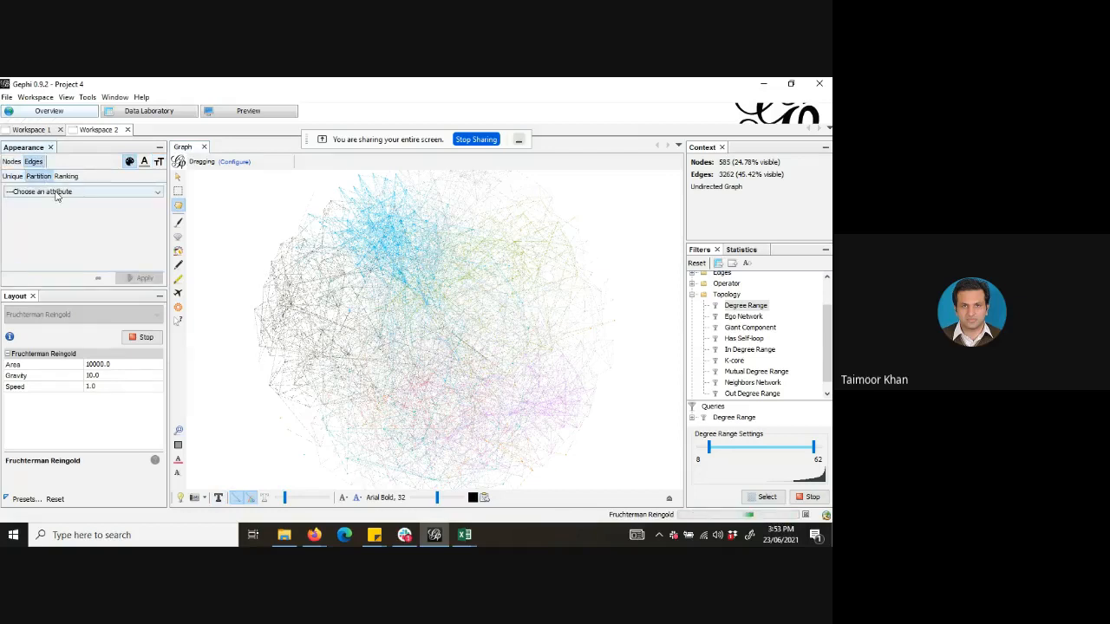
pyautogui.click(60, 193)
pyautogui.click(81, 196)
pyautogui.click(82, 196)
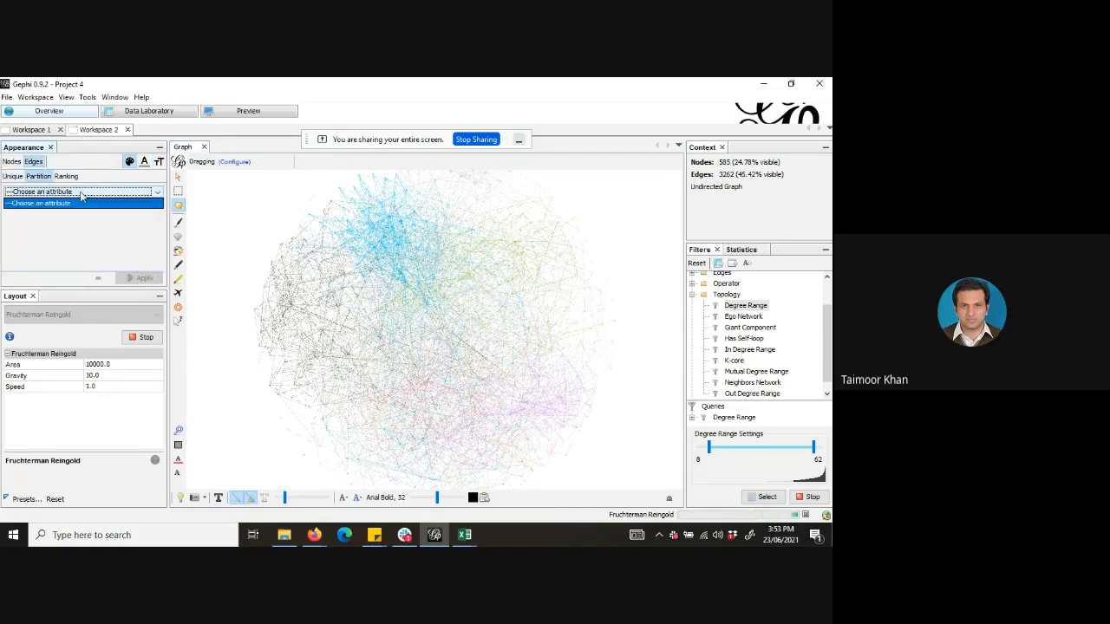
pyautogui.click(65, 178)
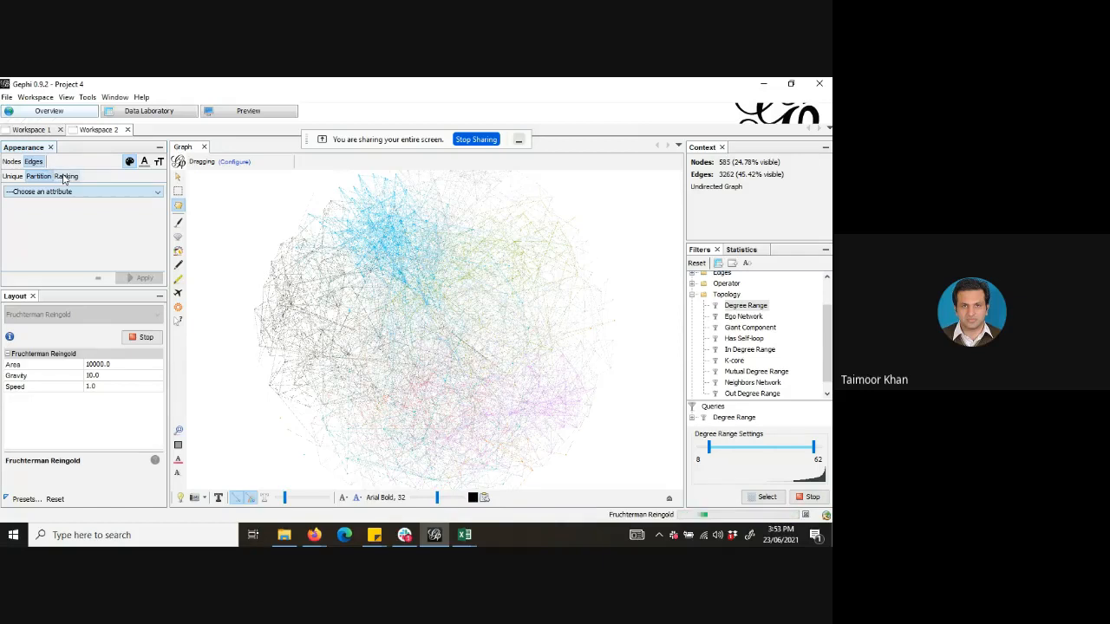
pyautogui.click(67, 177)
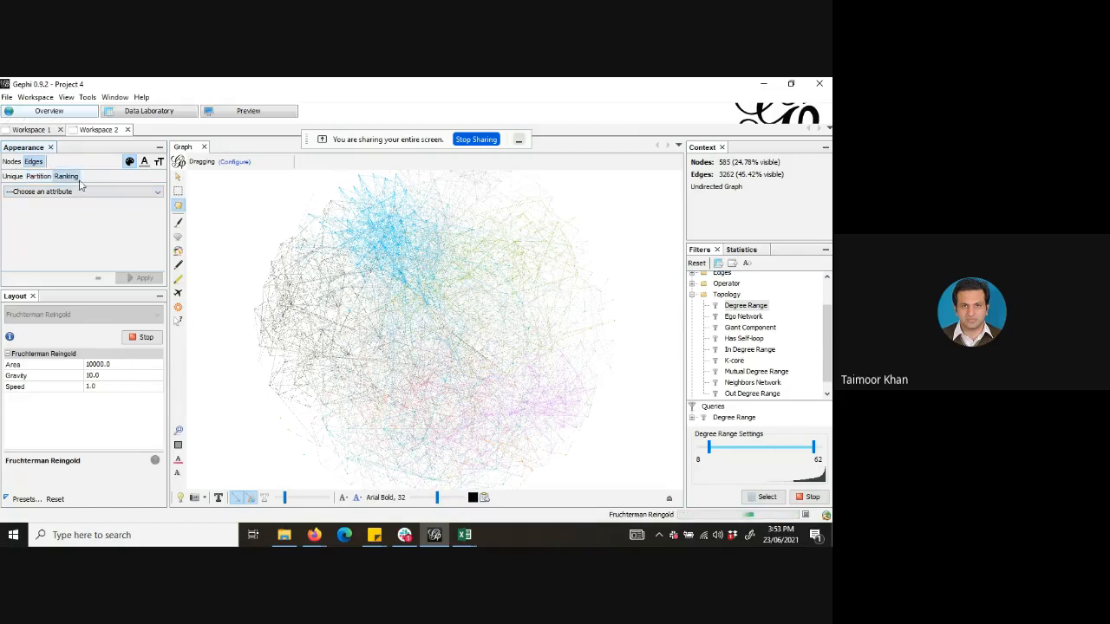
pyautogui.click(85, 192)
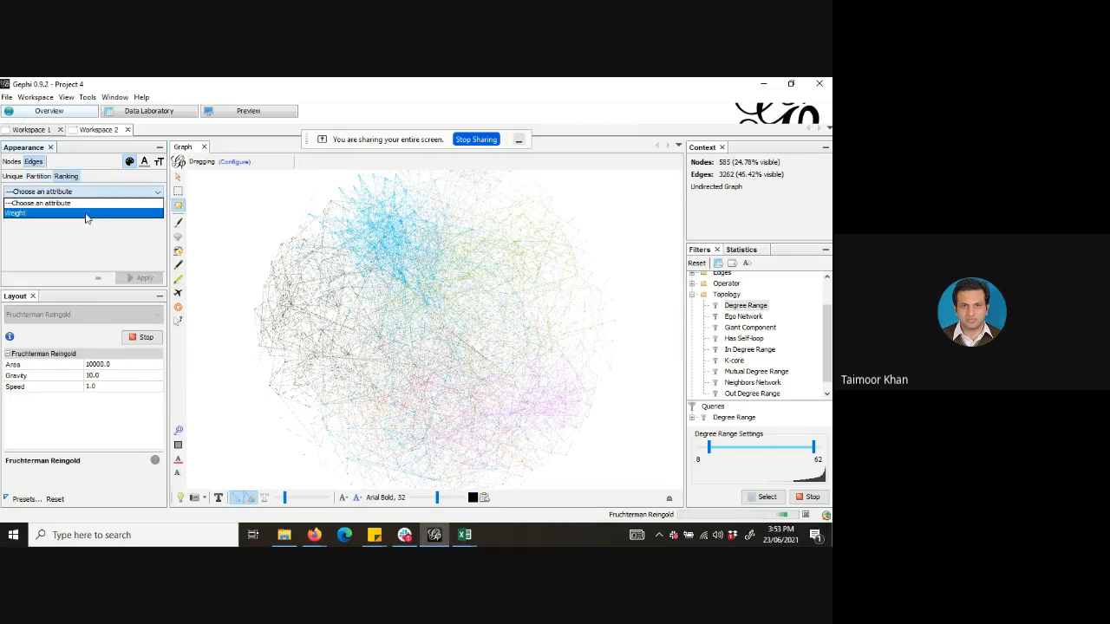
pyautogui.click(158, 165)
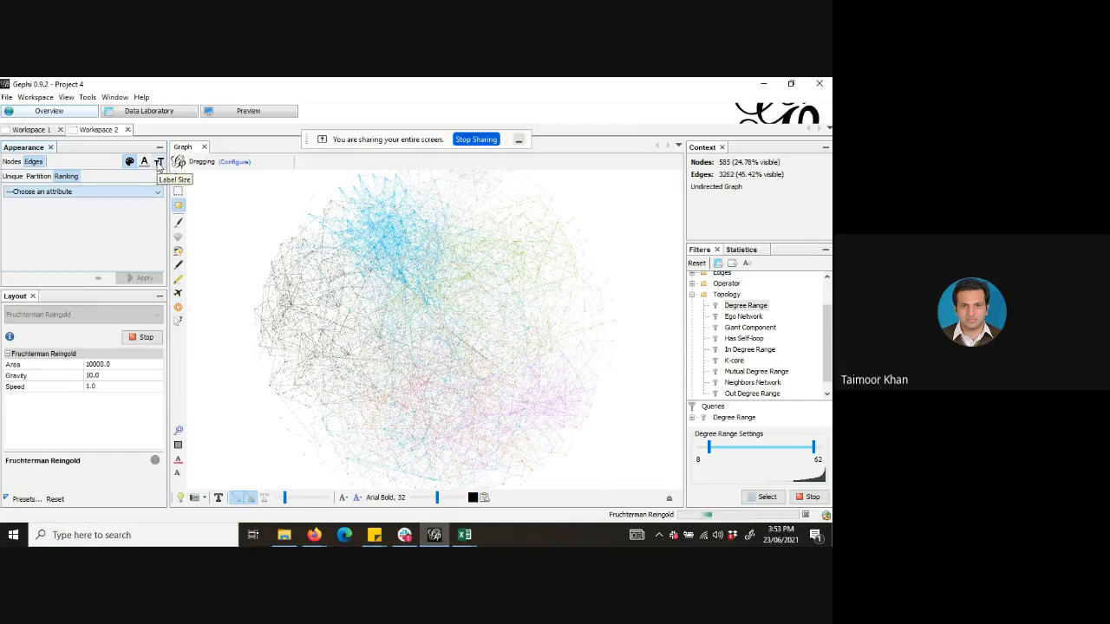
# Size the nodes by Degree ranking with a minimum size of 1 and a maximum size of 11.5.
pyautogui.click(12, 162)
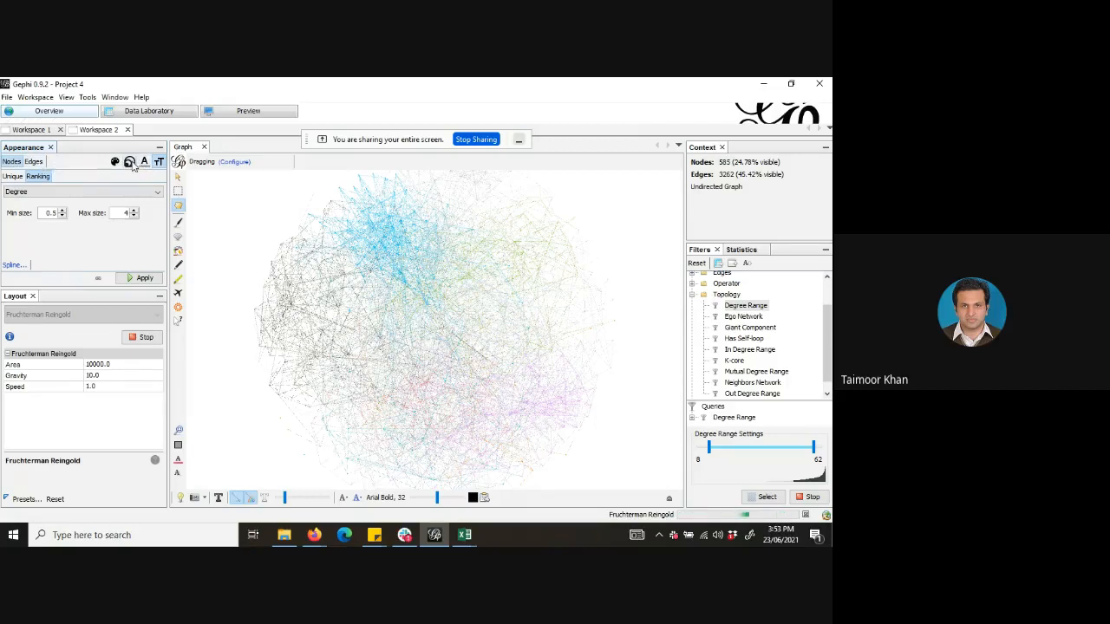
pyautogui.click(129, 161)
pyautogui.click(131, 192)
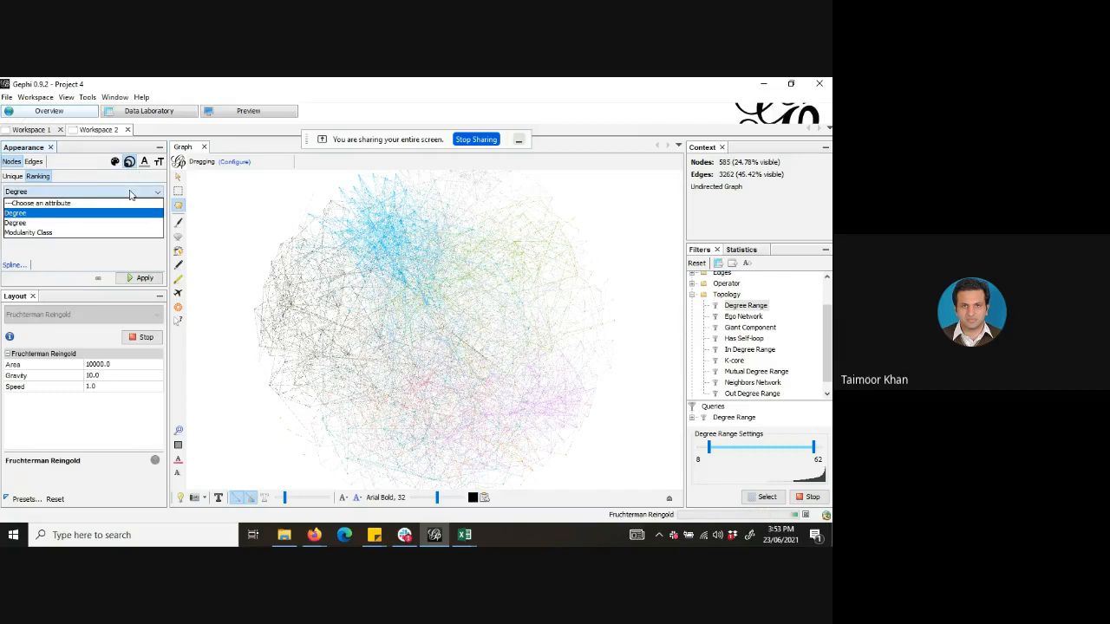
pyautogui.click(131, 245)
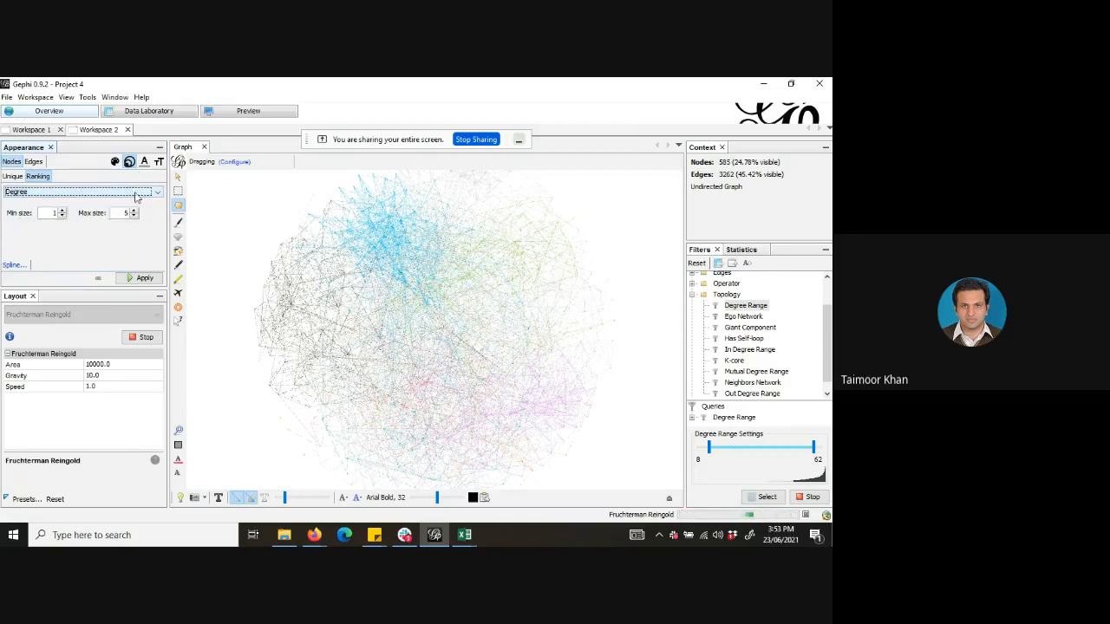
pyautogui.click(134, 212)
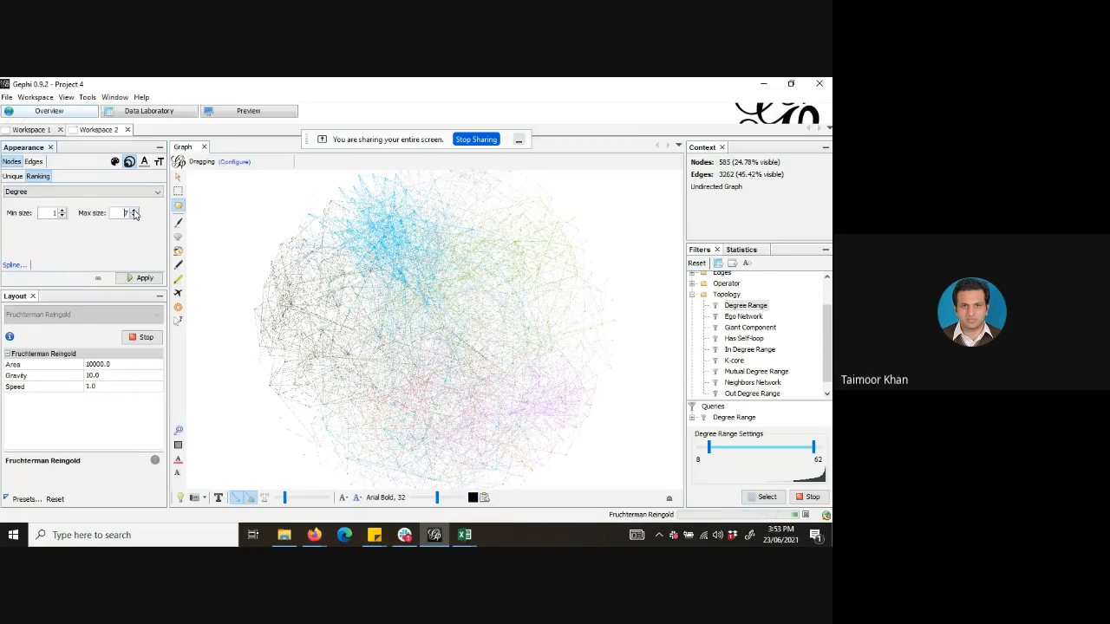
pyautogui.click(135, 212)
pyautogui.click(134, 211)
pyautogui.click(135, 211)
pyautogui.click(135, 211)
pyautogui.click(135, 211)
pyautogui.click(134, 211)
pyautogui.click(139, 278)
# Bend the node size spline upward by moving its origin control point to about (0.27, 1), and apply it to the nodes.
pyautogui.click(13, 265)
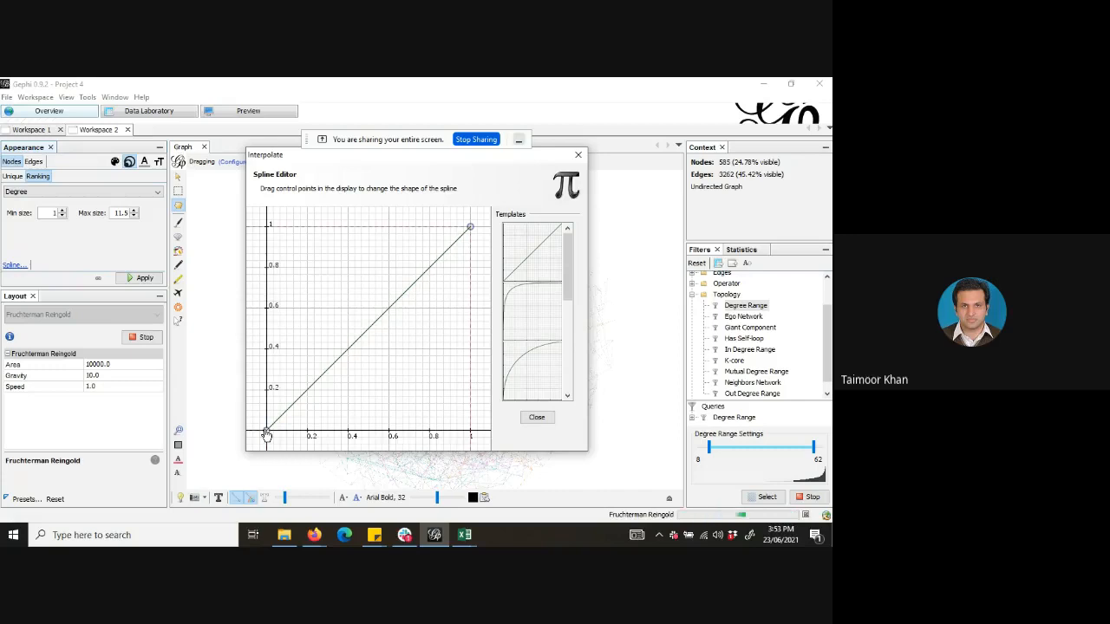
pyautogui.moveTo(266, 431); pyautogui.dragTo(322, 230)
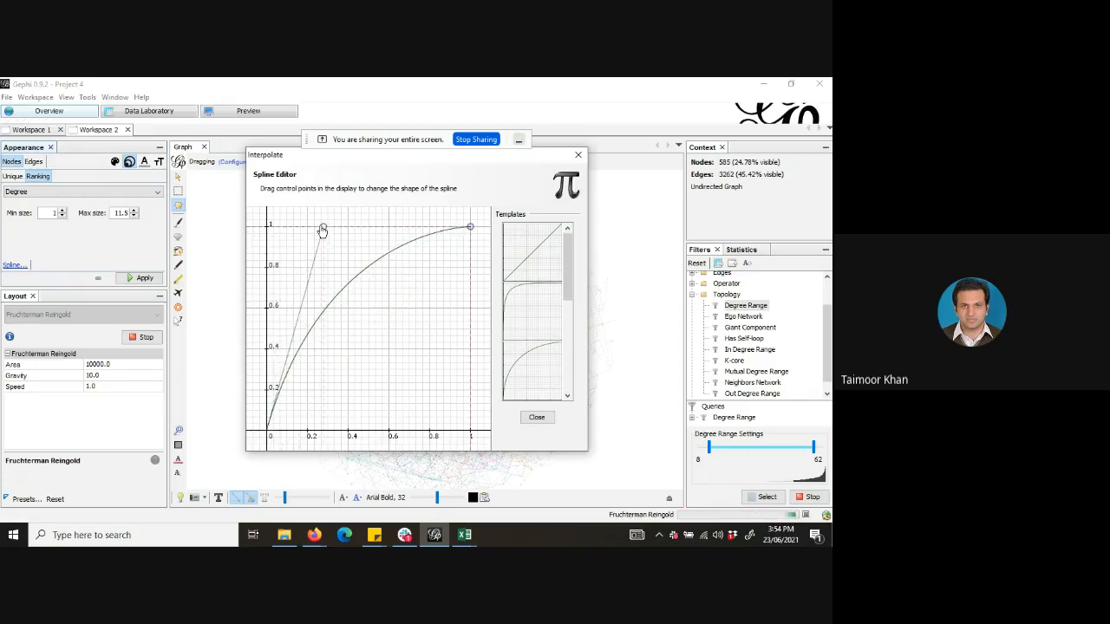
pyautogui.click(538, 419)
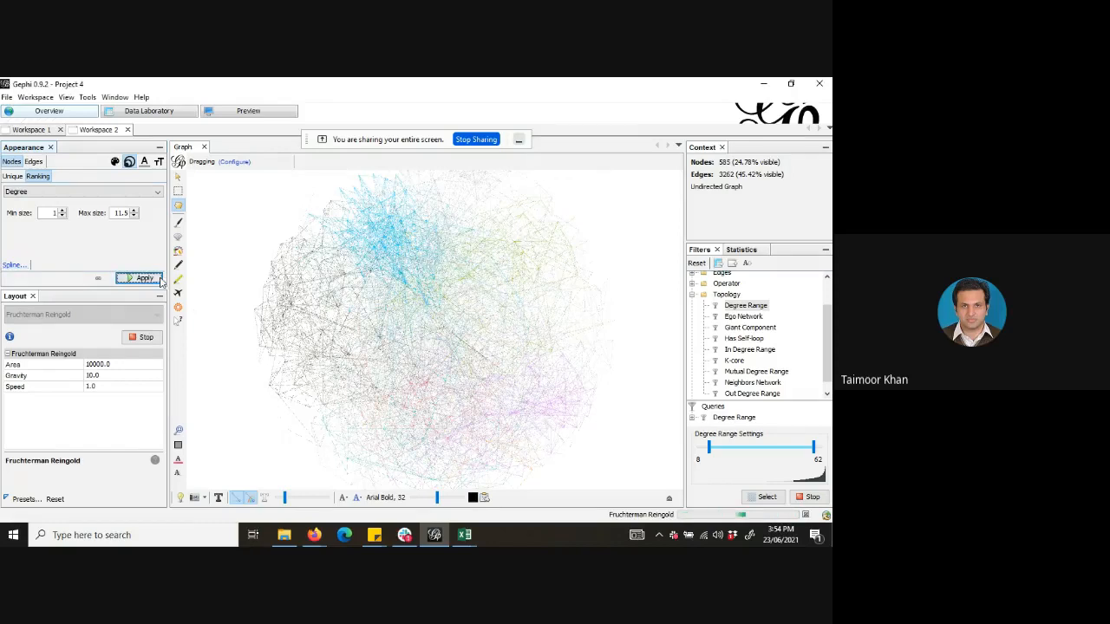
pyautogui.click(146, 279)
# Apply a maximum size of 50 to the Degree-ranked nodes.
pyautogui.doubleClick(121, 212)
pyautogui.click(124, 212)
pyautogui.doubleClick(124, 212)
pyautogui.press('BackSpace')
pyautogui.write('50')
pyautogui.click(145, 278)
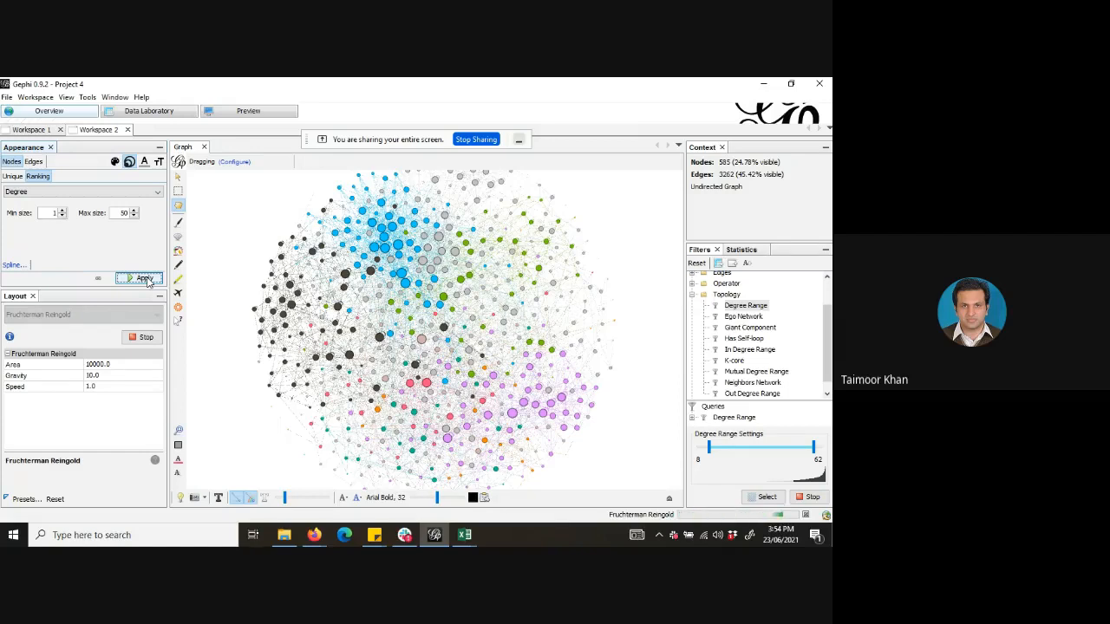
# Increase the maximum size of the Degree-ranked nodes to 65 and apply it.
pyautogui.click(135, 211)
pyautogui.click(135, 211)
pyautogui.click(135, 212)
pyautogui.click(135, 211)
pyautogui.click(135, 211)
pyautogui.click(134, 212)
pyautogui.click(135, 212)
pyautogui.click(134, 211)
pyautogui.click(134, 212)
pyautogui.click(134, 211)
pyautogui.click(135, 211)
pyautogui.click(134, 212)
pyautogui.click(135, 211)
pyautogui.click(134, 212)
pyautogui.click(134, 212)
pyautogui.click(135, 211)
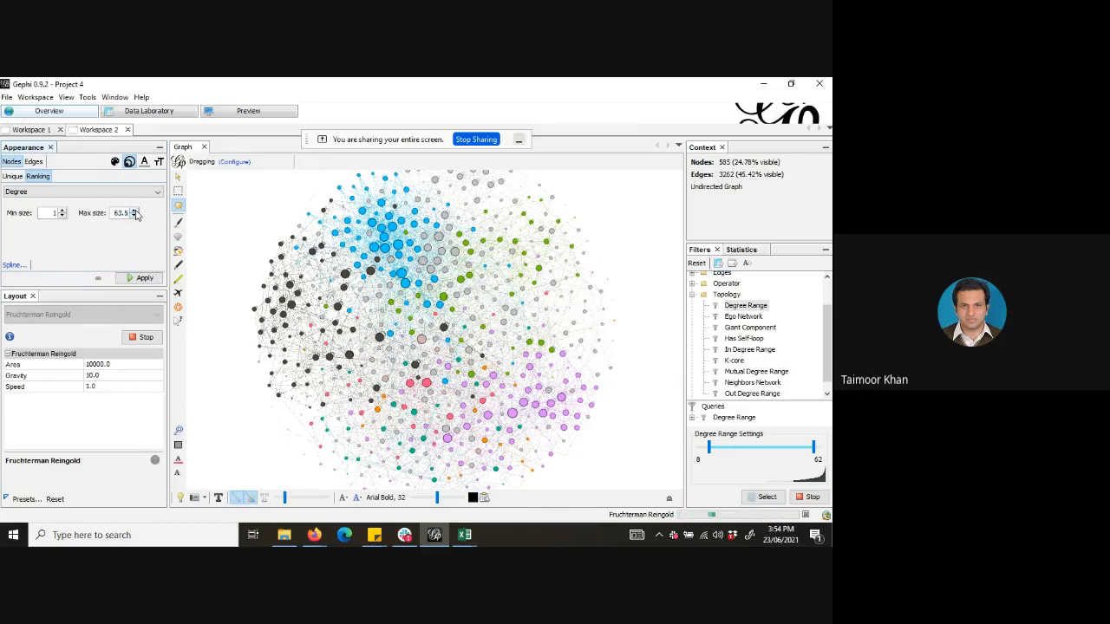
pyautogui.click(135, 212)
pyautogui.click(135, 212)
pyautogui.click(144, 278)
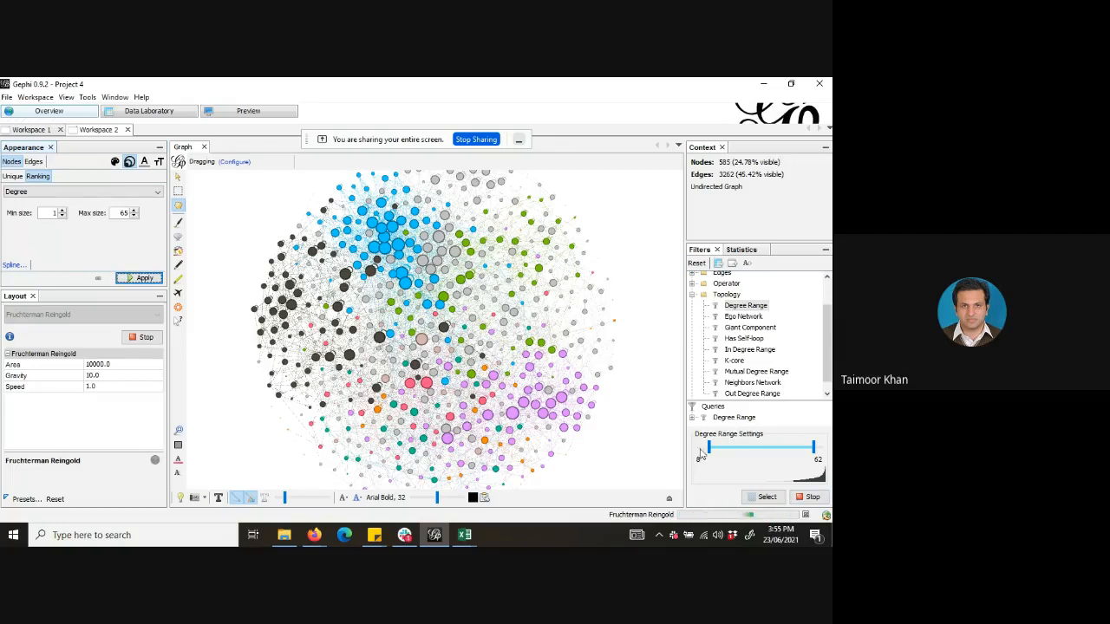
# Cancel the running Fruchterman Reingold layout and run ForceAtlas 2 instead.
pyautogui.click(805, 515)
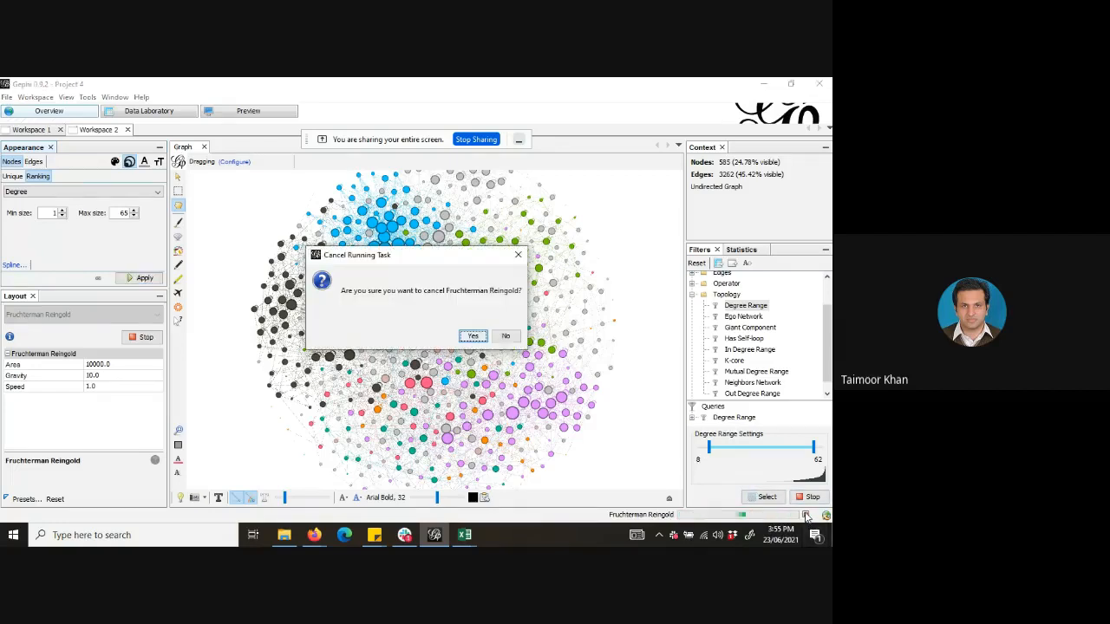
pyautogui.click(473, 336)
pyautogui.click(157, 317)
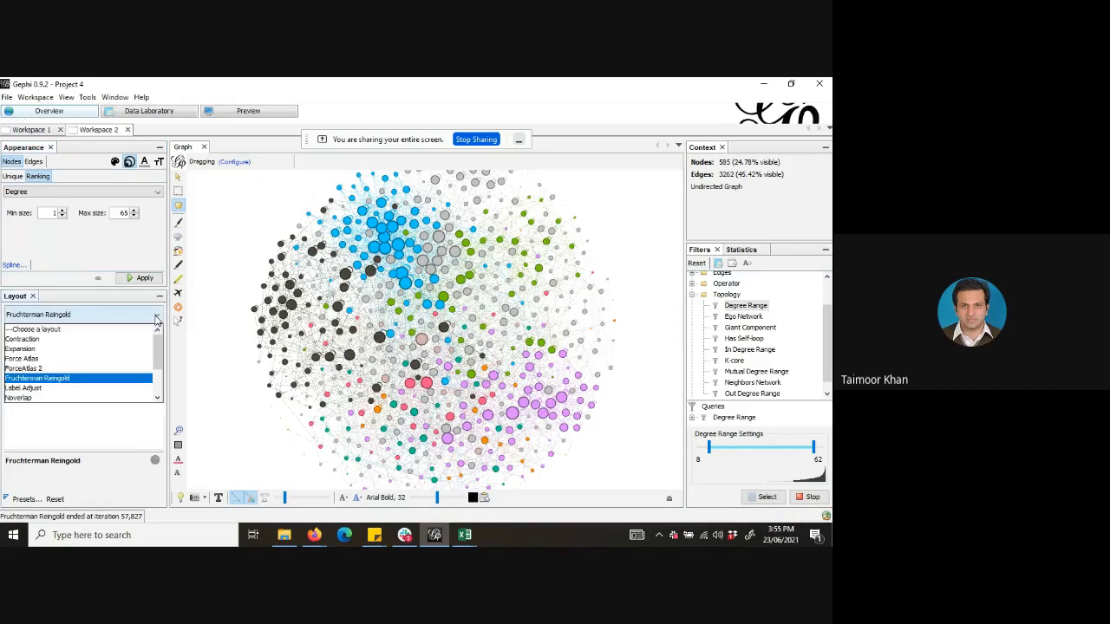
pyautogui.click(121, 371)
pyautogui.click(144, 336)
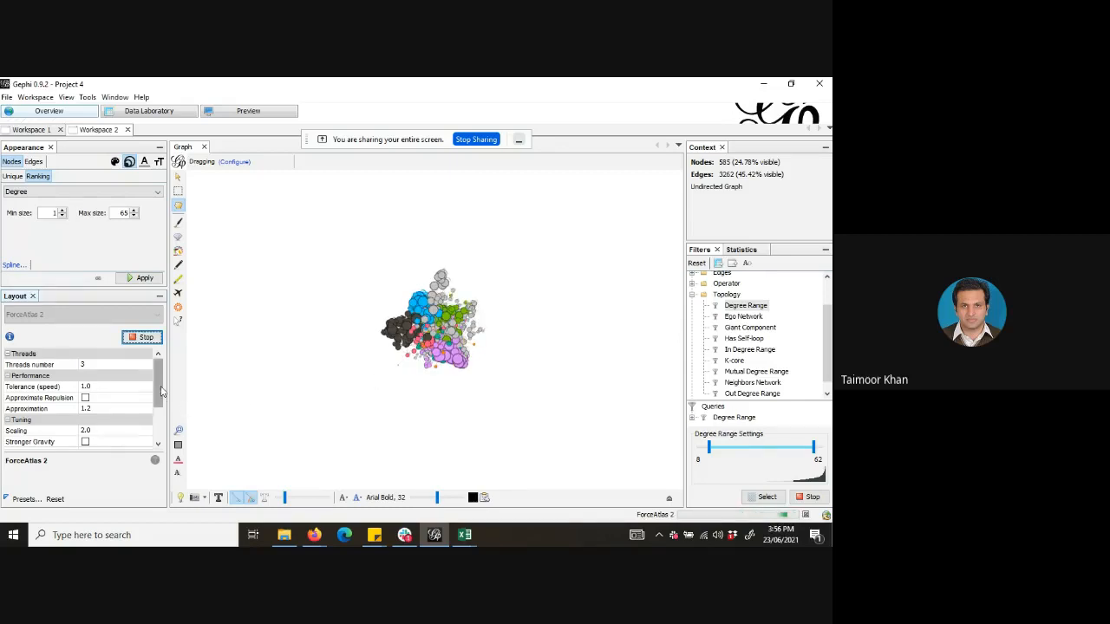
# Set the Gravity of the ForceAtlas 2 layout to 3.0.
pyautogui.moveTo(159, 395); pyautogui.dragTo(157, 428)
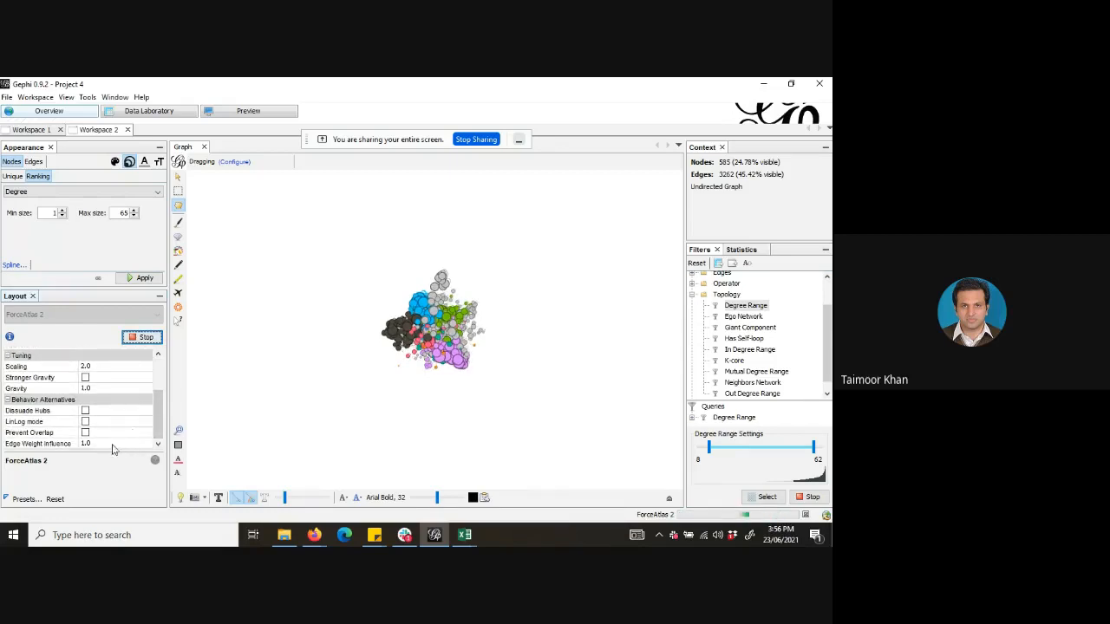
pyautogui.click(114, 389)
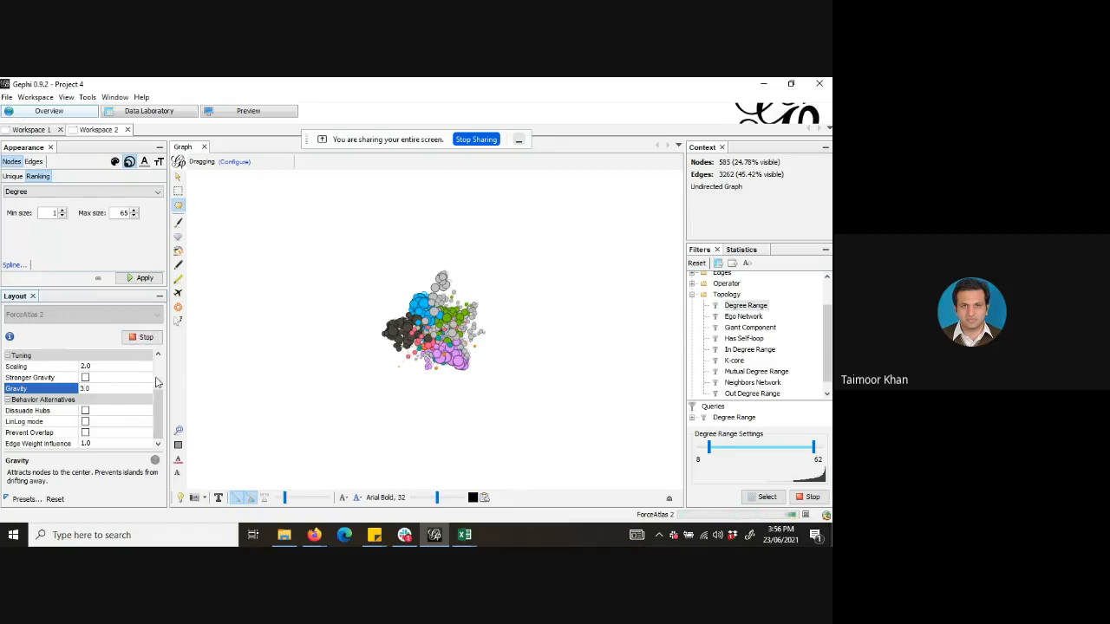
pyautogui.scroll(2, 156, 383)
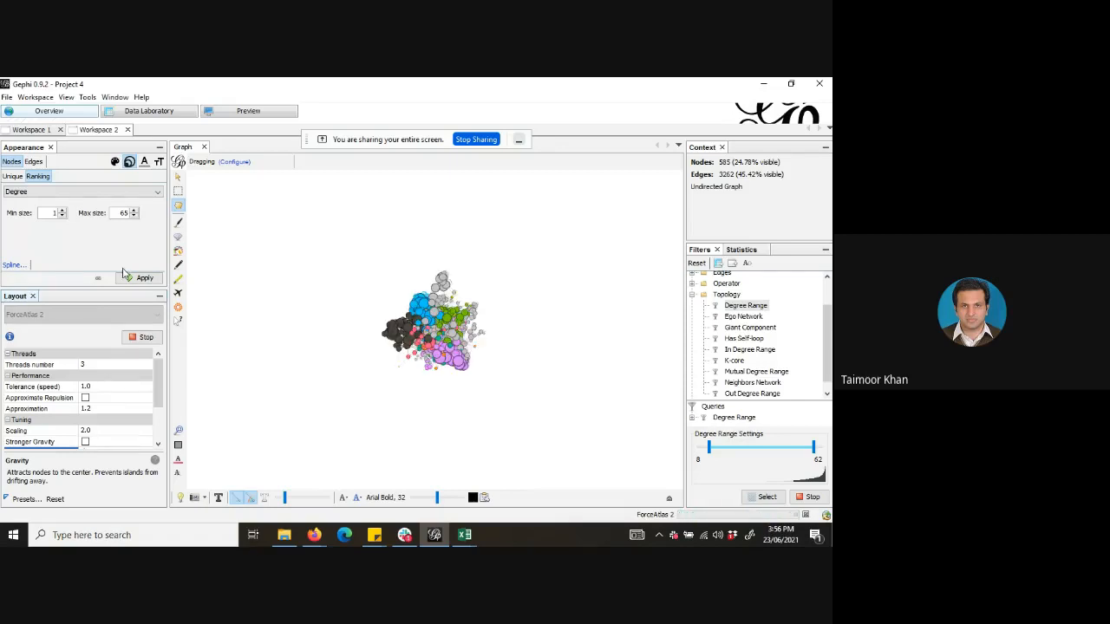
# Look through the unique, ranking and partition options for the edge color without choosing an attribute.
pyautogui.click(34, 162)
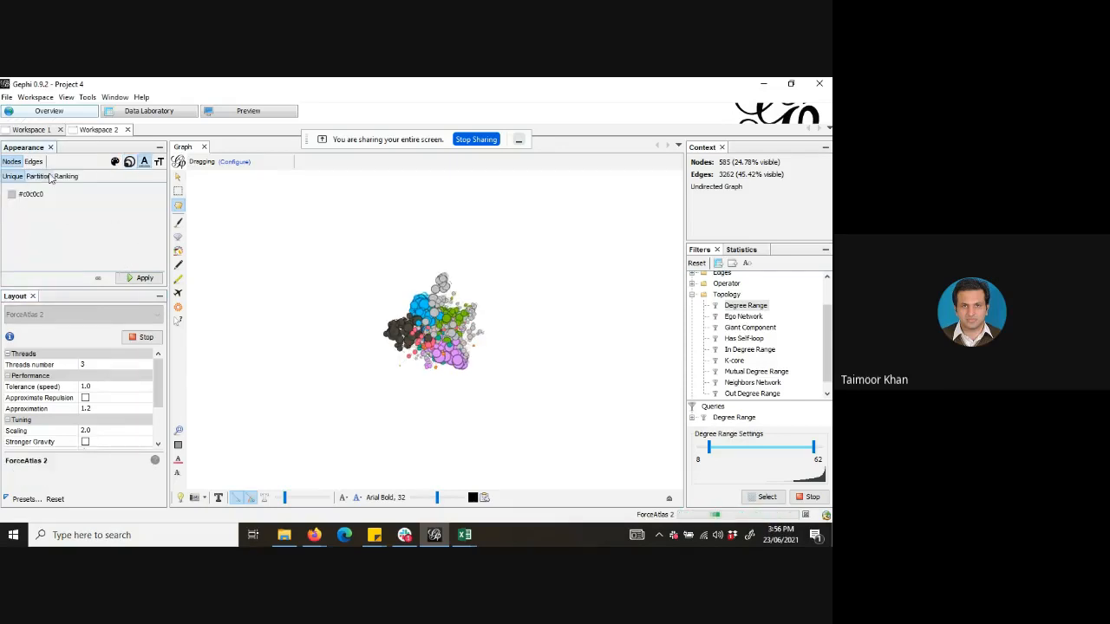
pyautogui.click(13, 176)
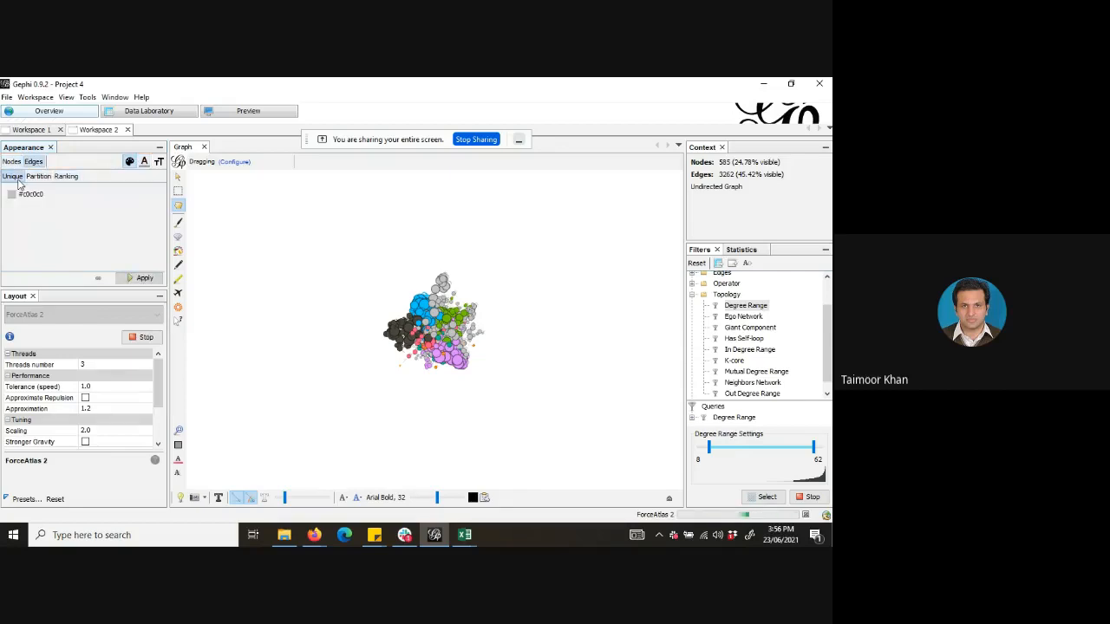
pyautogui.click(65, 178)
pyautogui.click(69, 191)
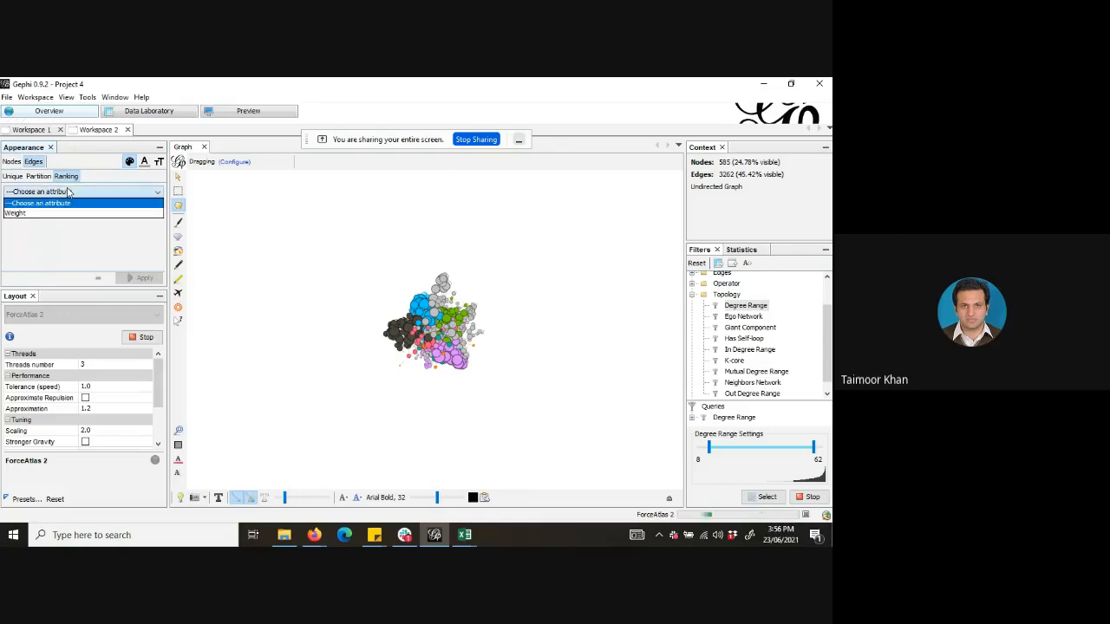
pyautogui.click(61, 203)
pyautogui.click(39, 177)
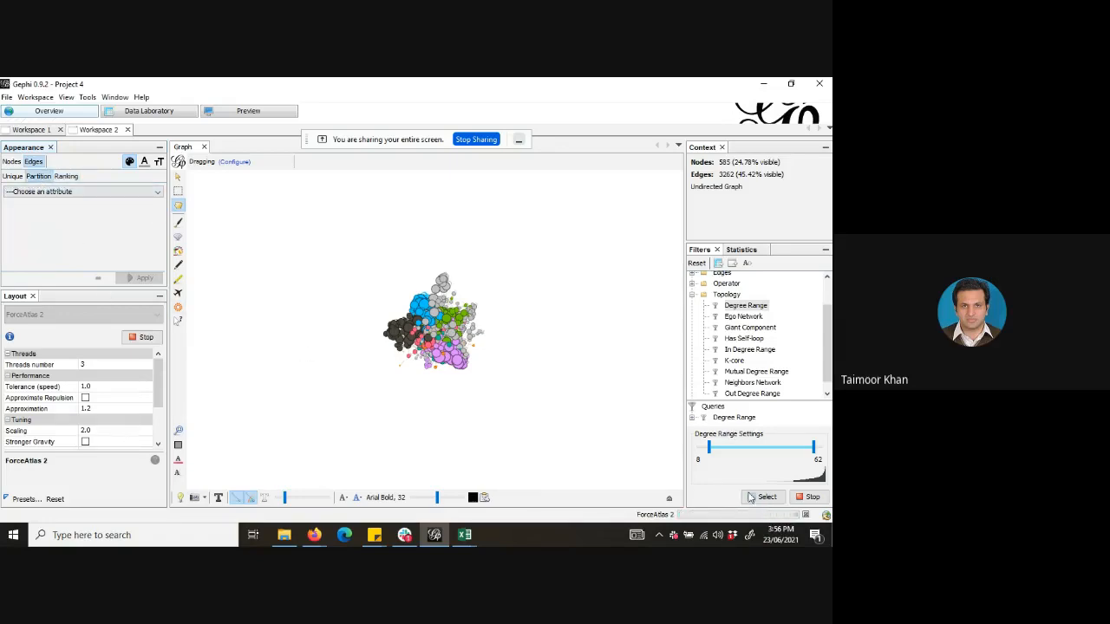
# Cancel the running ForceAtlas 2 layout, run it again, and review its tuning and behavior settings.
pyautogui.click(806, 516)
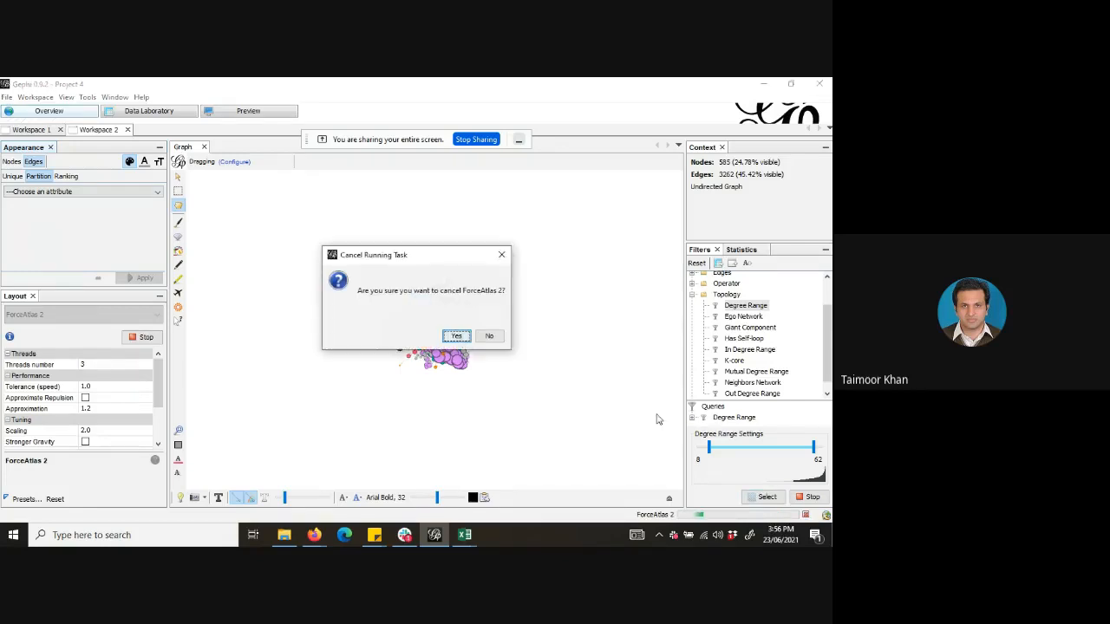
pyautogui.click(457, 337)
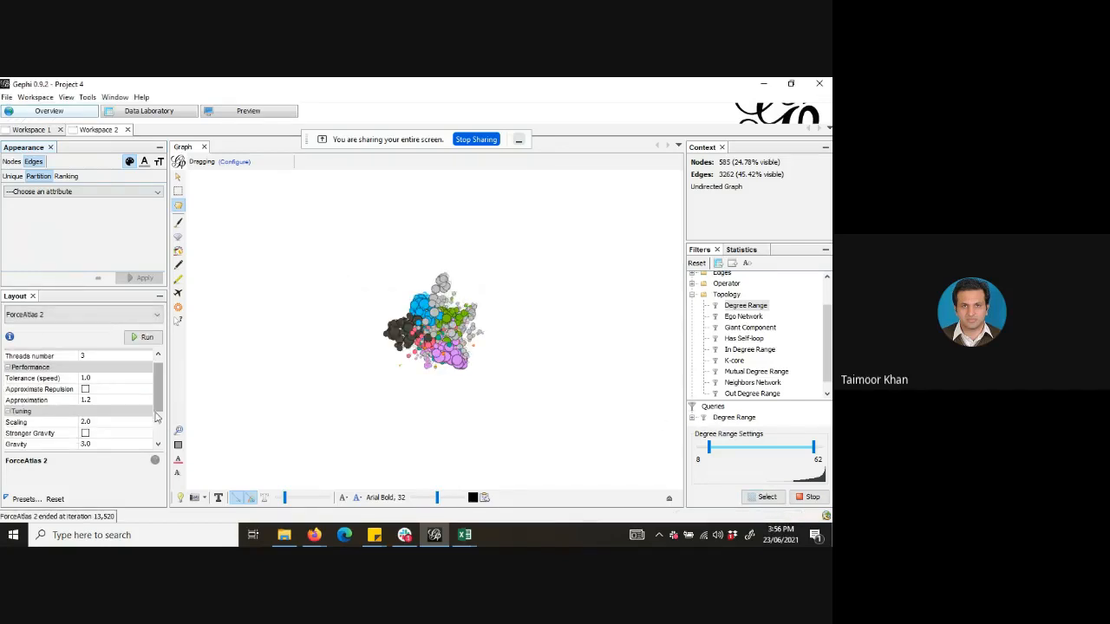
pyautogui.moveTo(158, 395); pyautogui.dragTo(157, 413)
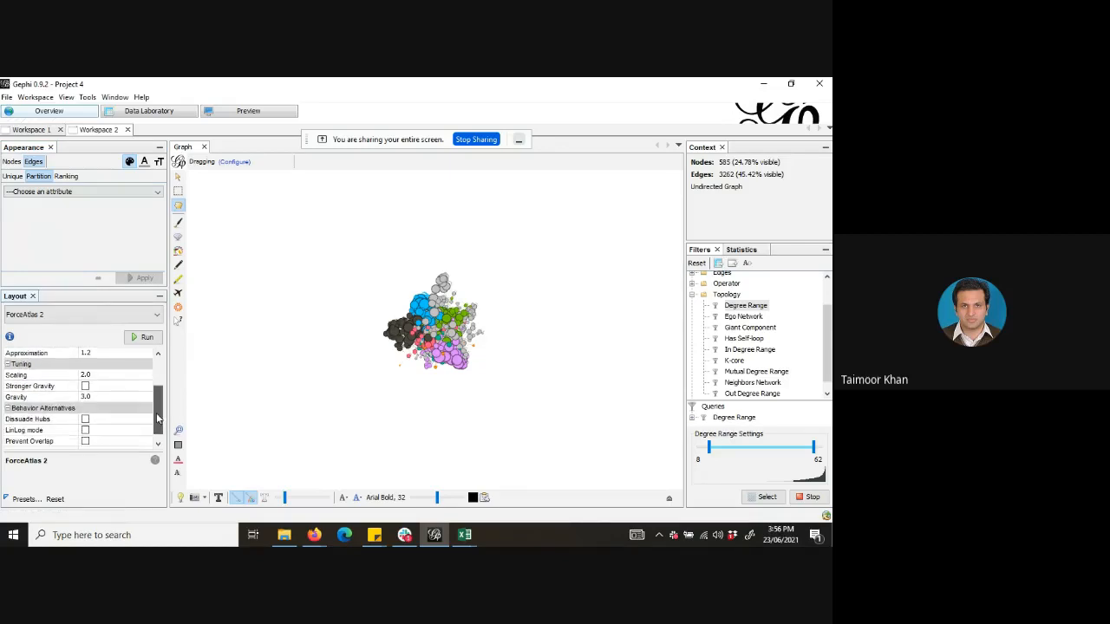
pyautogui.click(152, 342)
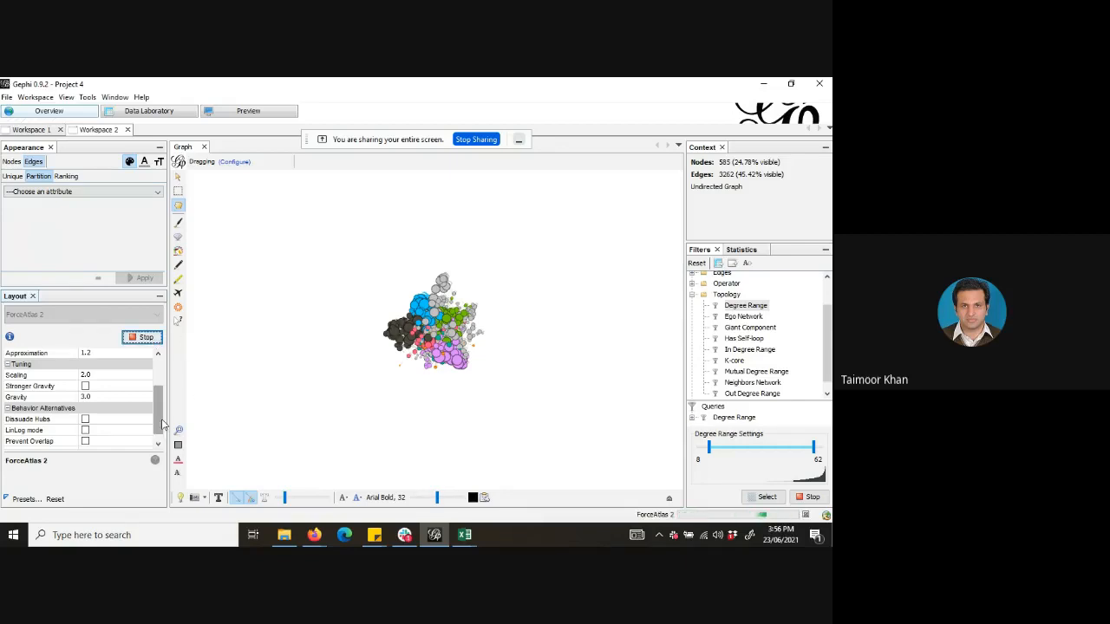
pyautogui.moveTo(158, 429); pyautogui.dragTo(160, 447)
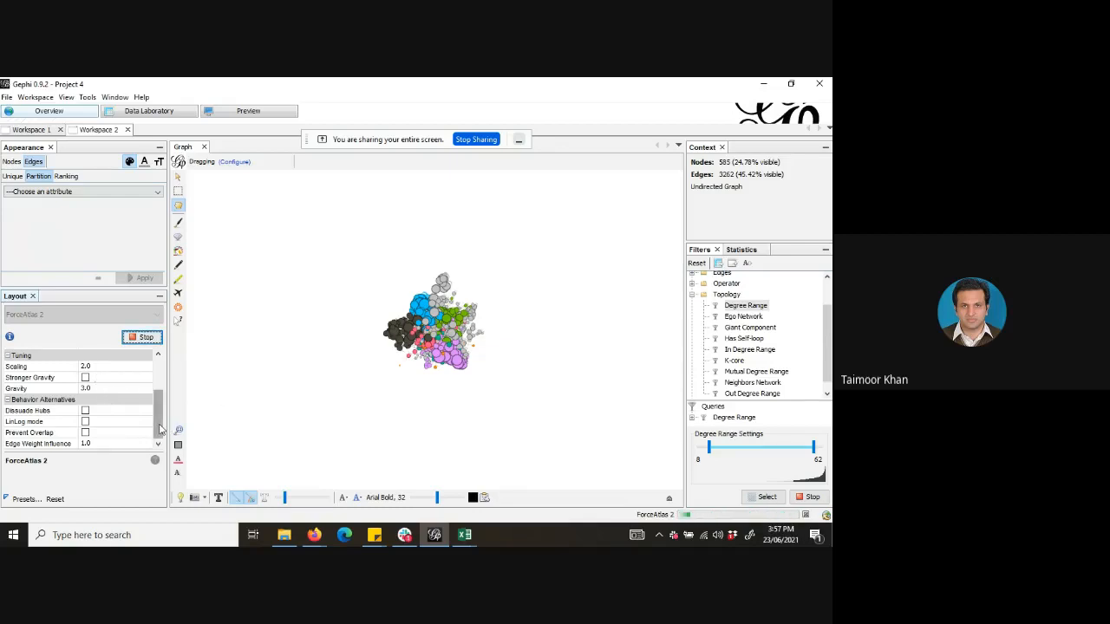
pyautogui.moveTo(159, 428); pyautogui.dragTo(158, 380)
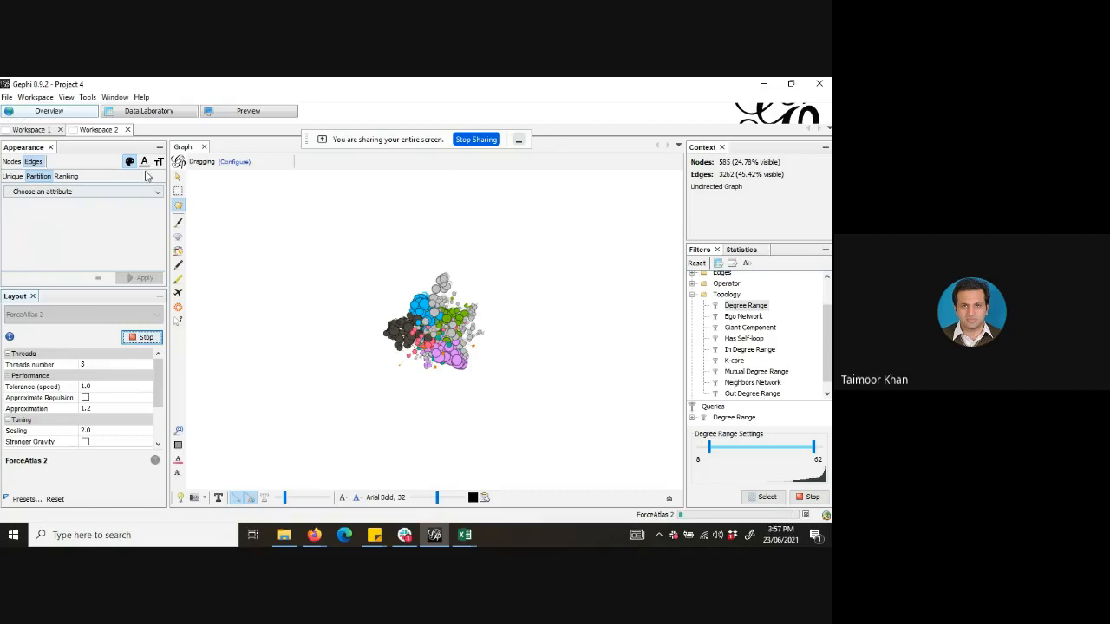
# Switch the node labels on and off in the graph view, and leave them shown.
pyautogui.click(218, 499)
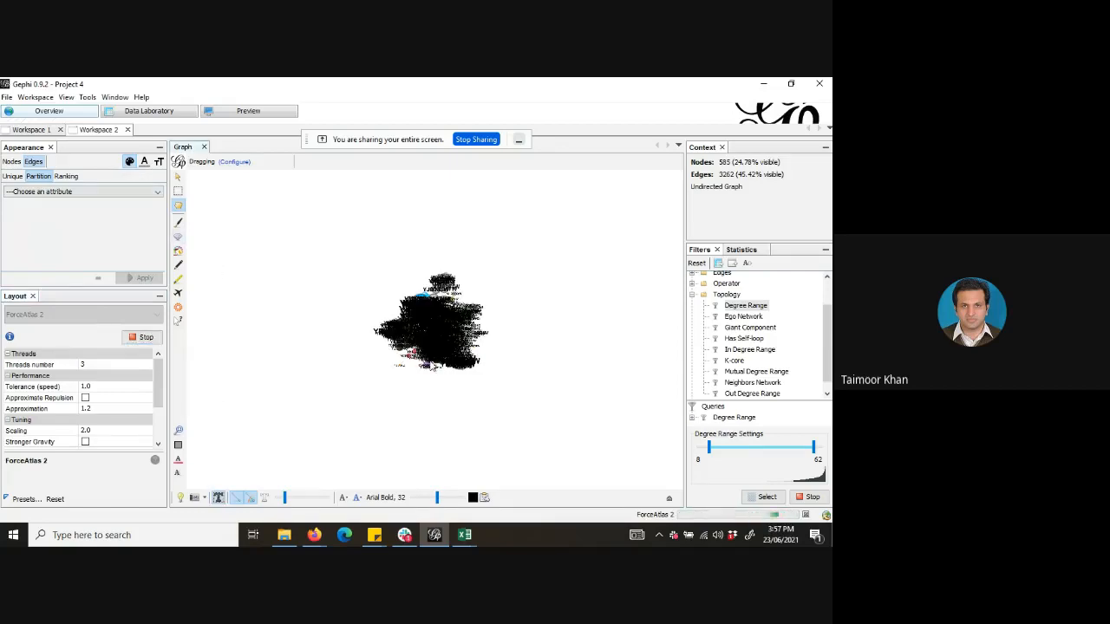
pyautogui.click(219, 499)
pyautogui.click(218, 498)
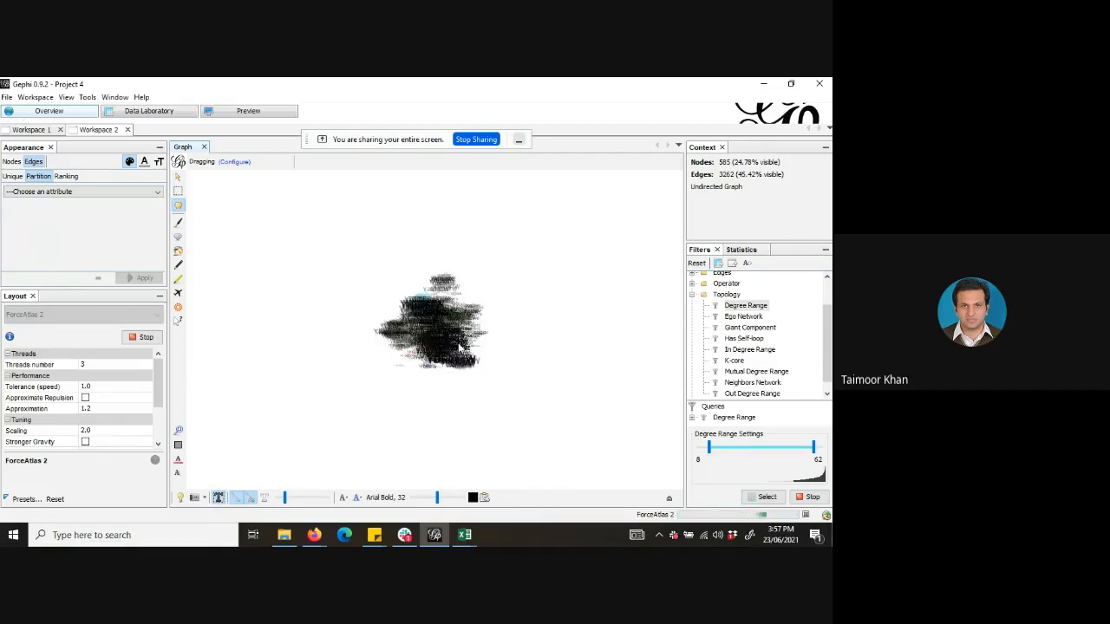
pyautogui.click(223, 501)
pyautogui.click(223, 500)
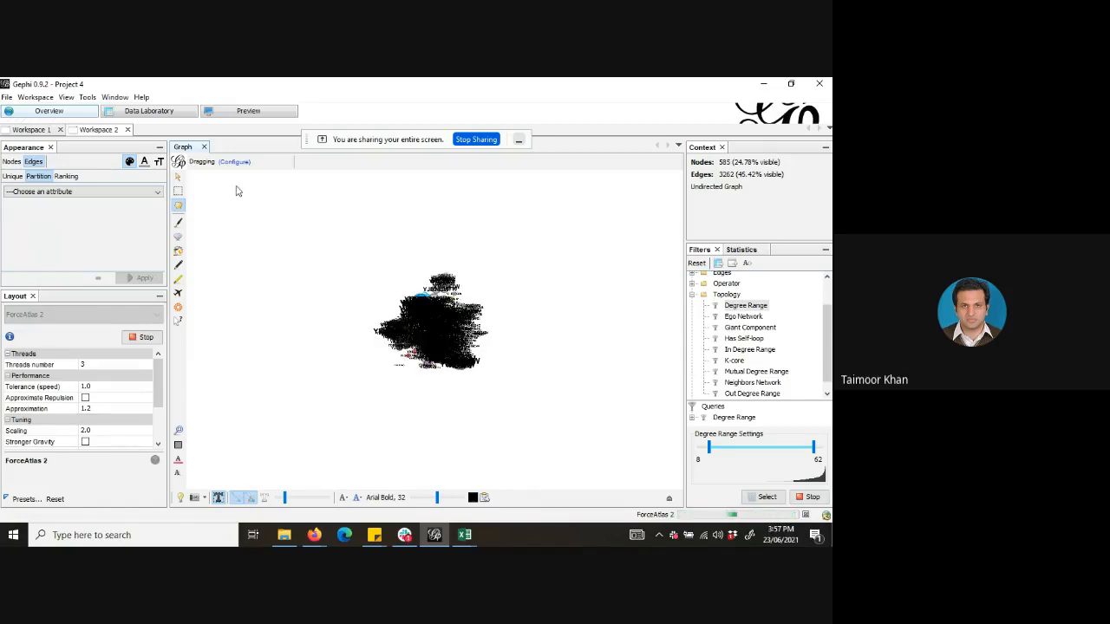
# Bend the spline of the Degree-ranked node label size downward by moving its origin control point to (1, 0).
pyautogui.click(158, 163)
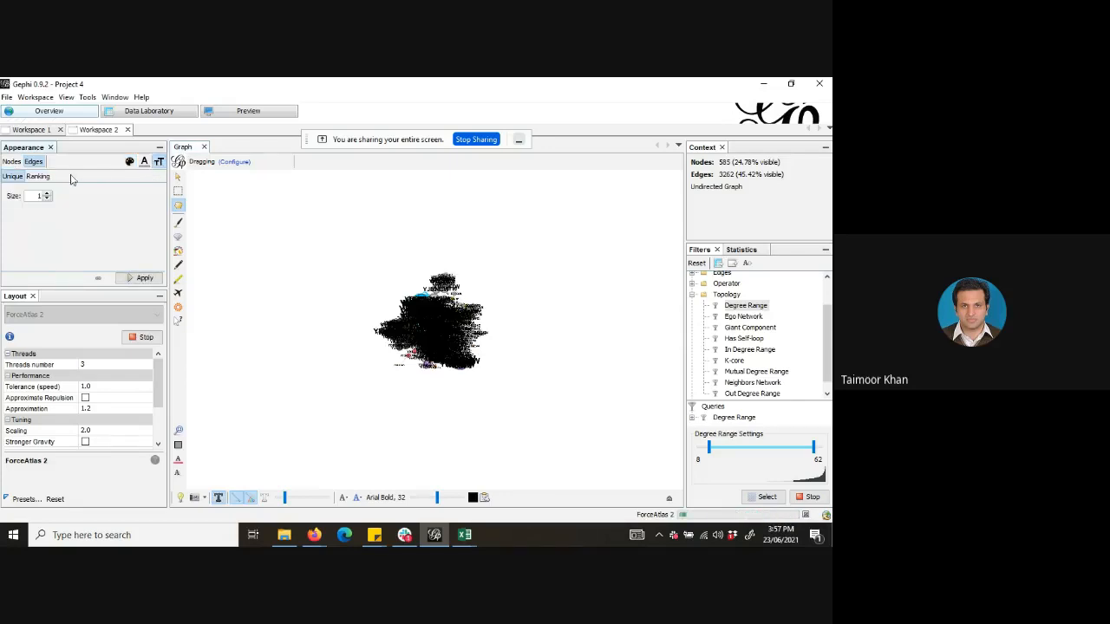
pyautogui.click(13, 161)
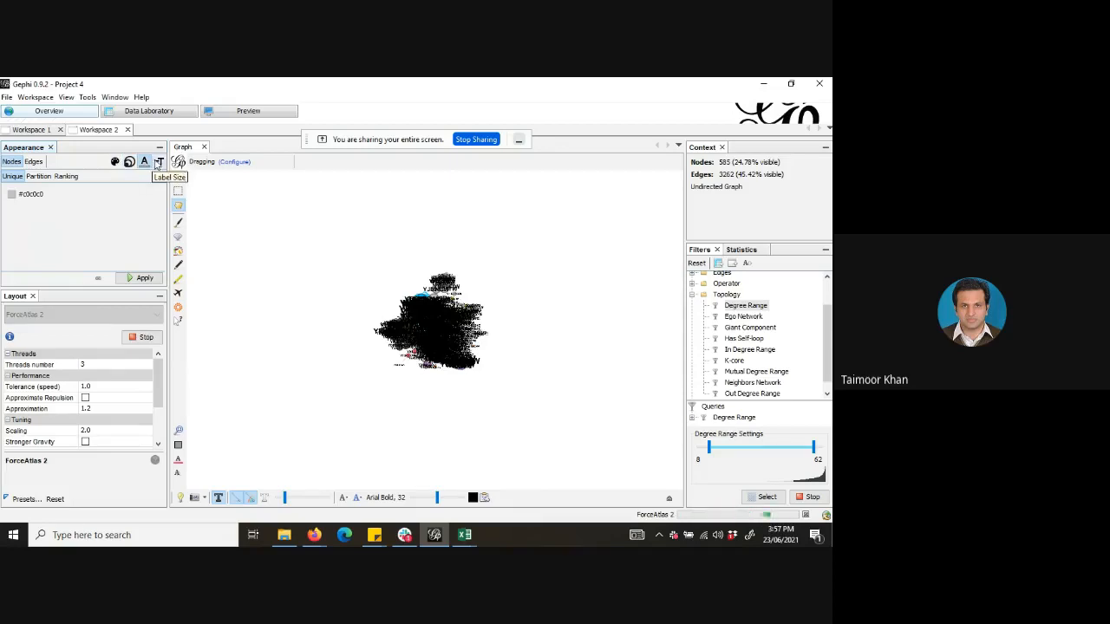
pyautogui.click(159, 163)
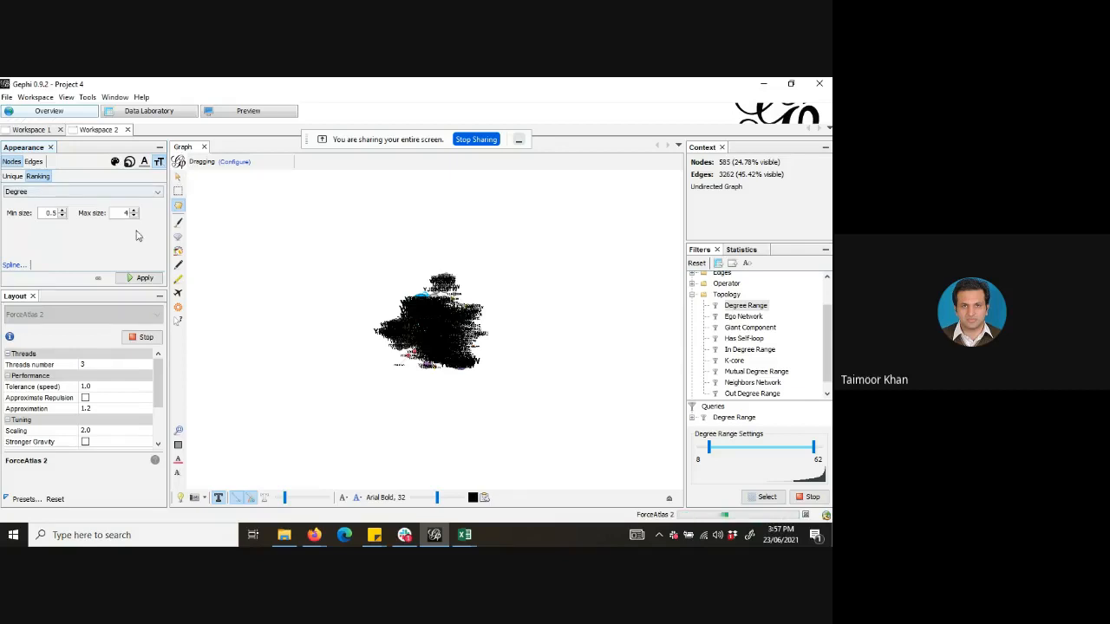
pyautogui.click(14, 265)
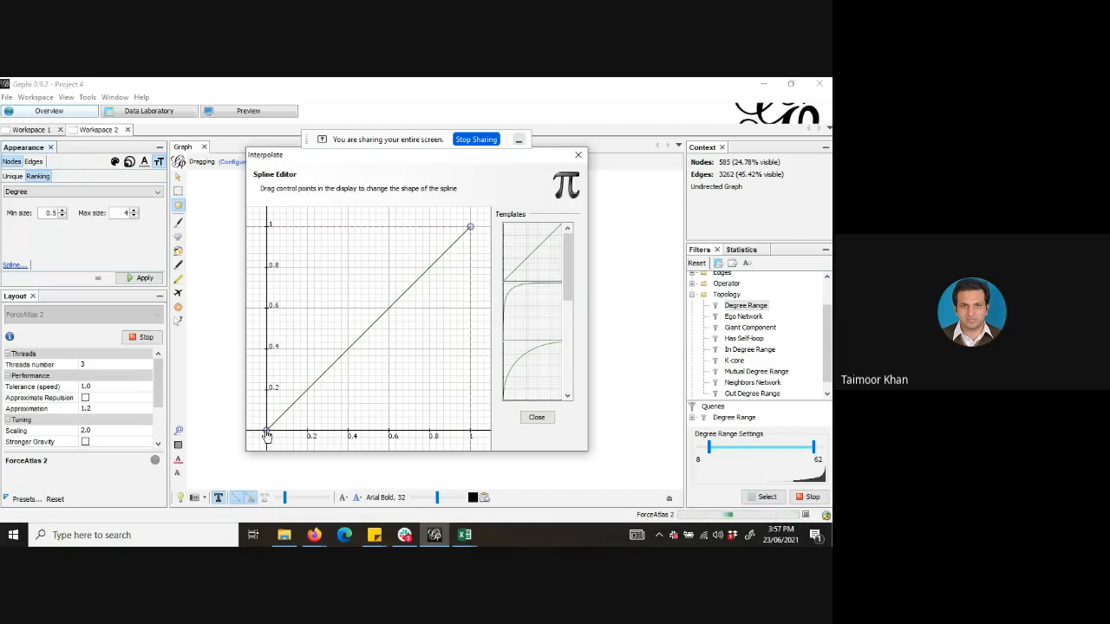
pyautogui.moveTo(267, 433); pyautogui.dragTo(473, 463)
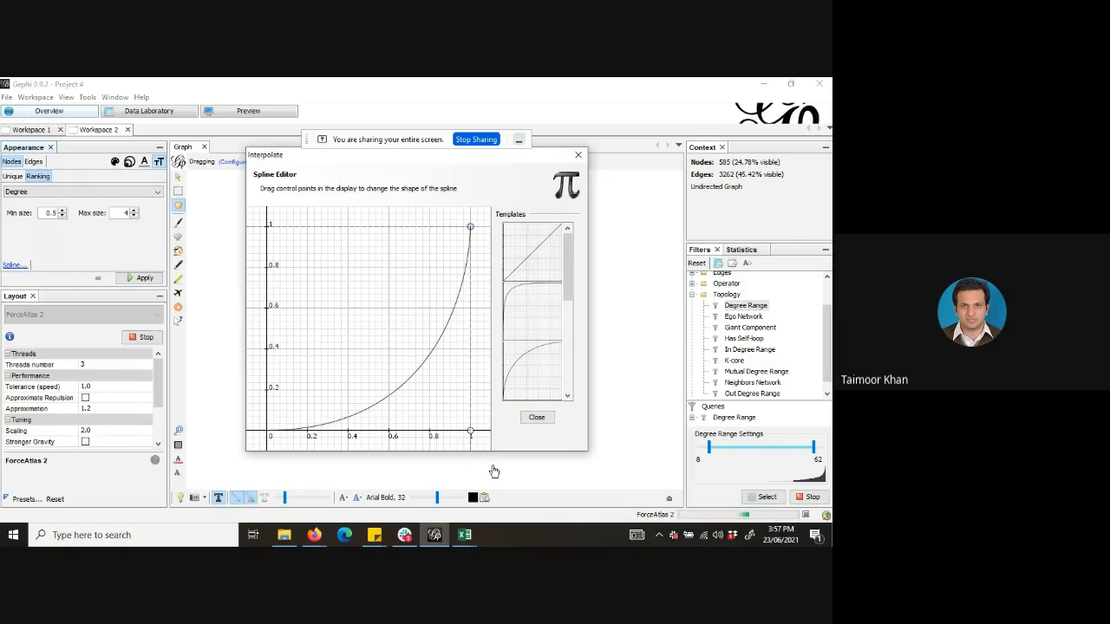
pyautogui.click(537, 419)
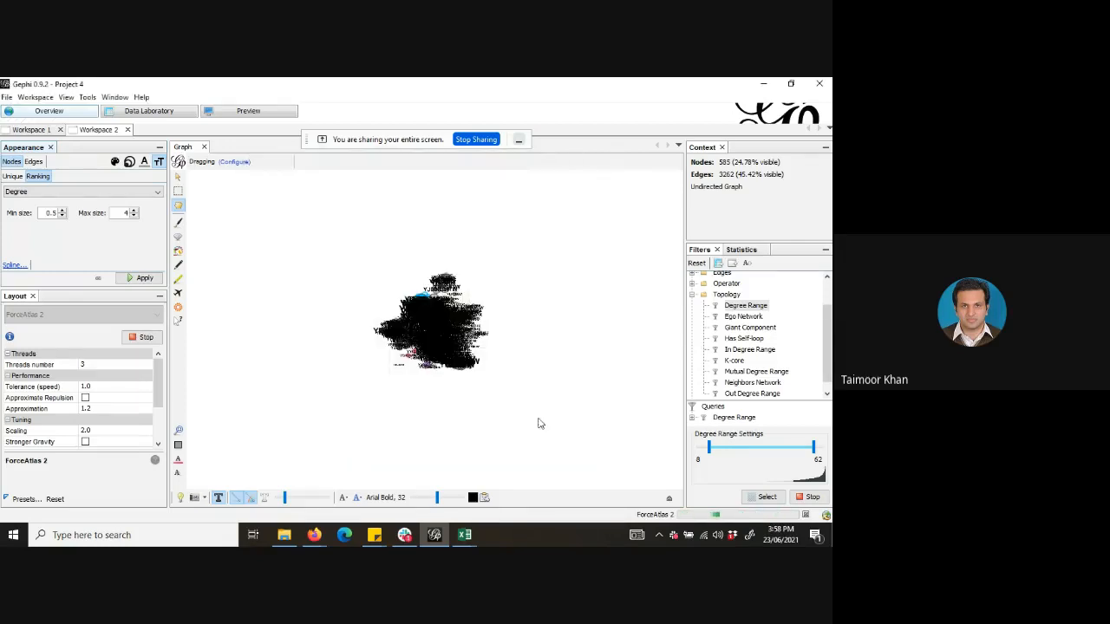
# Apply the Degree-ranked node label size from 0.5 to 4, and slightly raise the edge thickness and lower the label scale in the graph view.
pyautogui.click(145, 279)
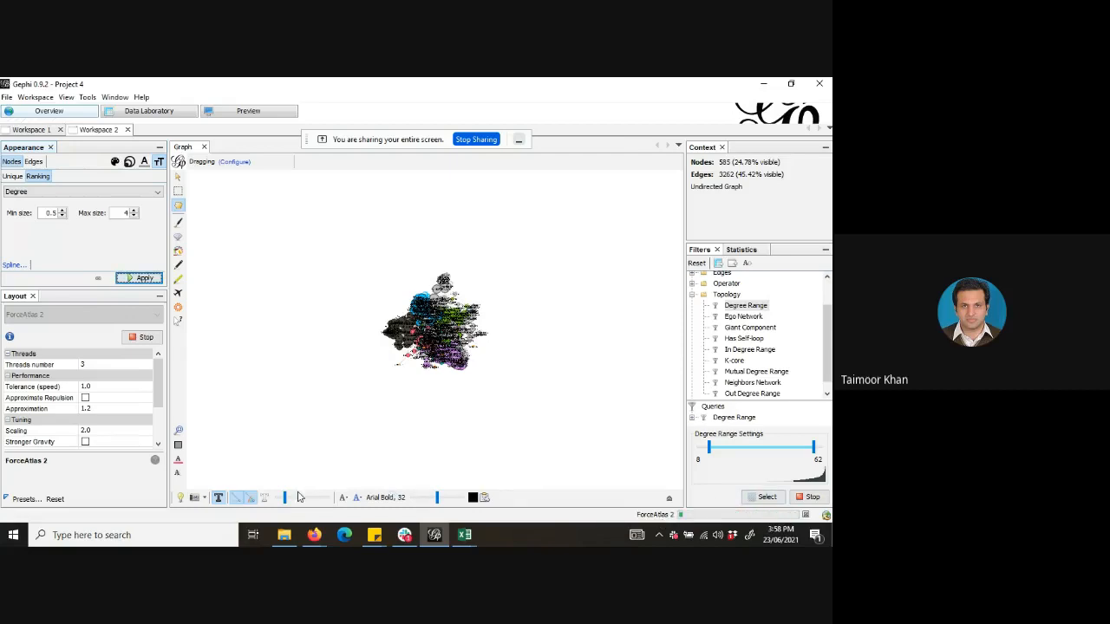
pyautogui.moveTo(284, 500)
pyautogui.mouseDown()
pyautogui.moveTo(307, 503)
pyautogui.moveTo(286, 500)
pyautogui.mouseUp()
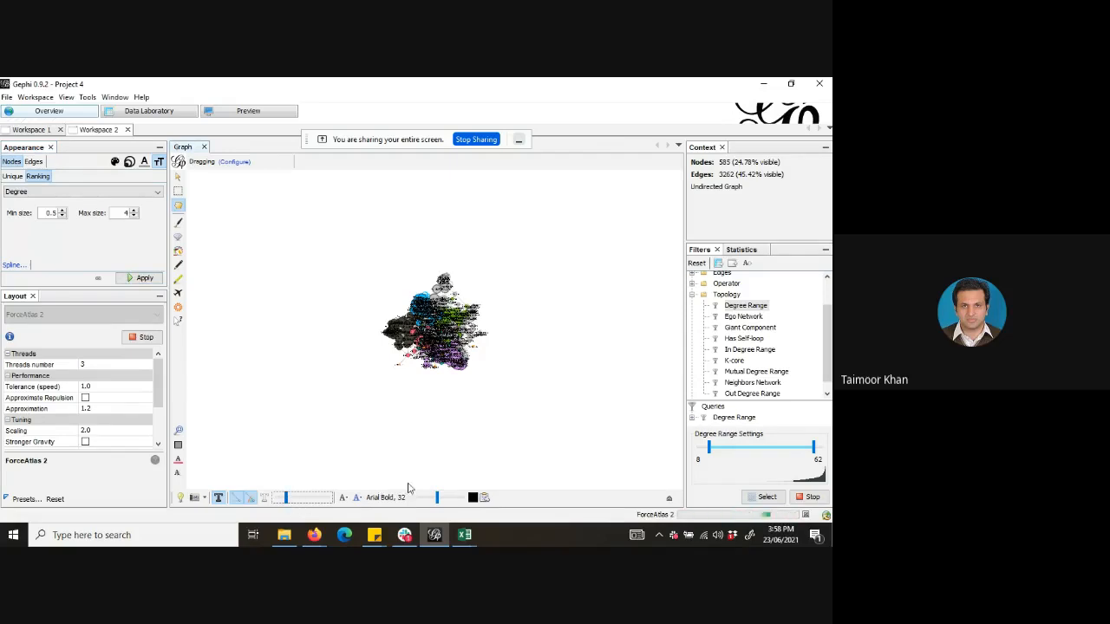
pyautogui.moveTo(438, 501)
pyautogui.mouseDown()
pyautogui.moveTo(456, 502)
pyautogui.moveTo(425, 500)
pyautogui.mouseUp()
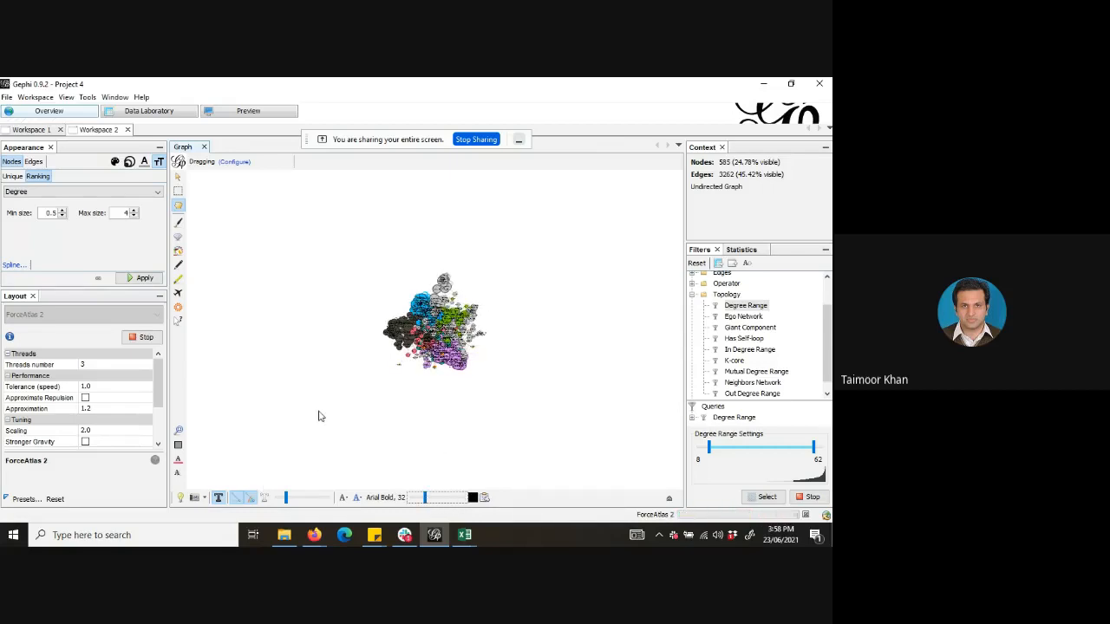
# Apply a maximum Degree-ranked label size of 50, reduce it to 30, and activate rectangle selection for the graph.
pyautogui.click(127, 212)
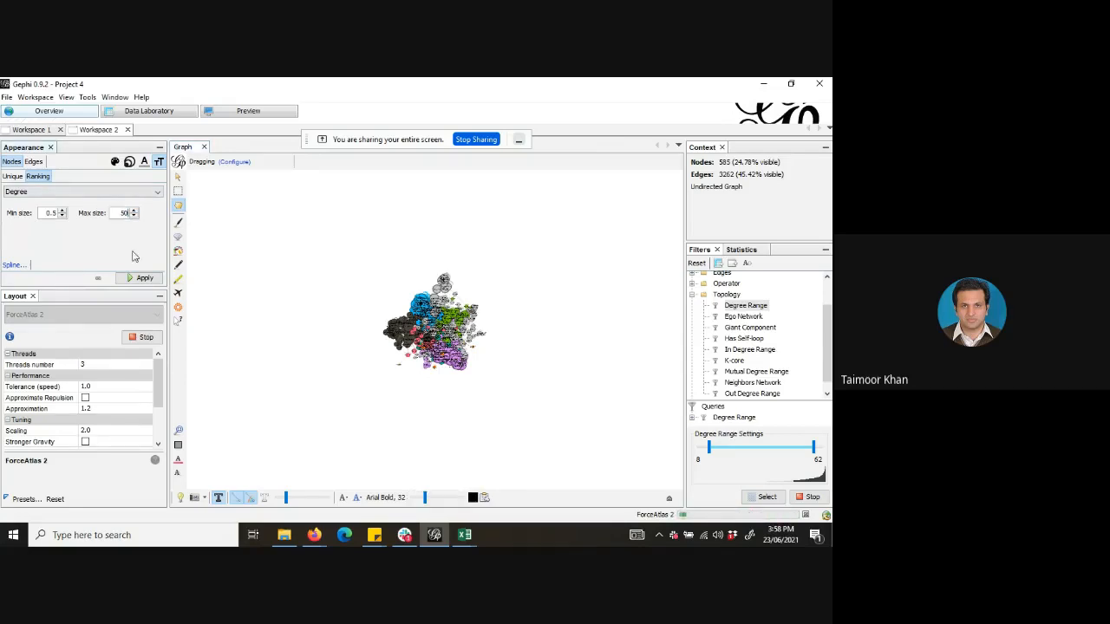
pyautogui.click(139, 277)
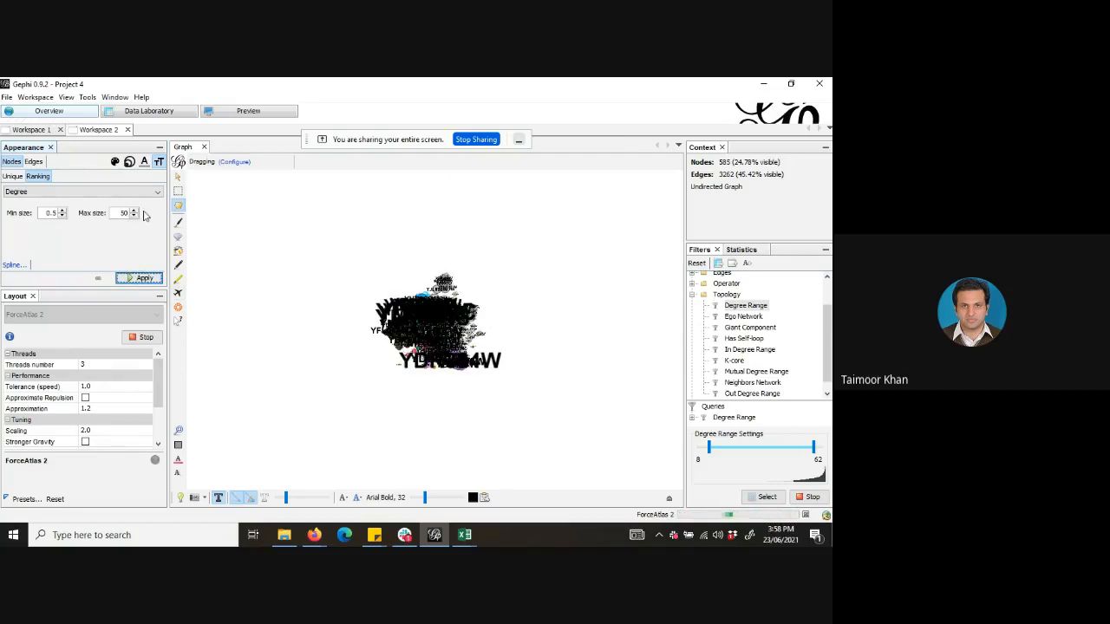
pyautogui.doubleClick(124, 212)
pyautogui.click(145, 278)
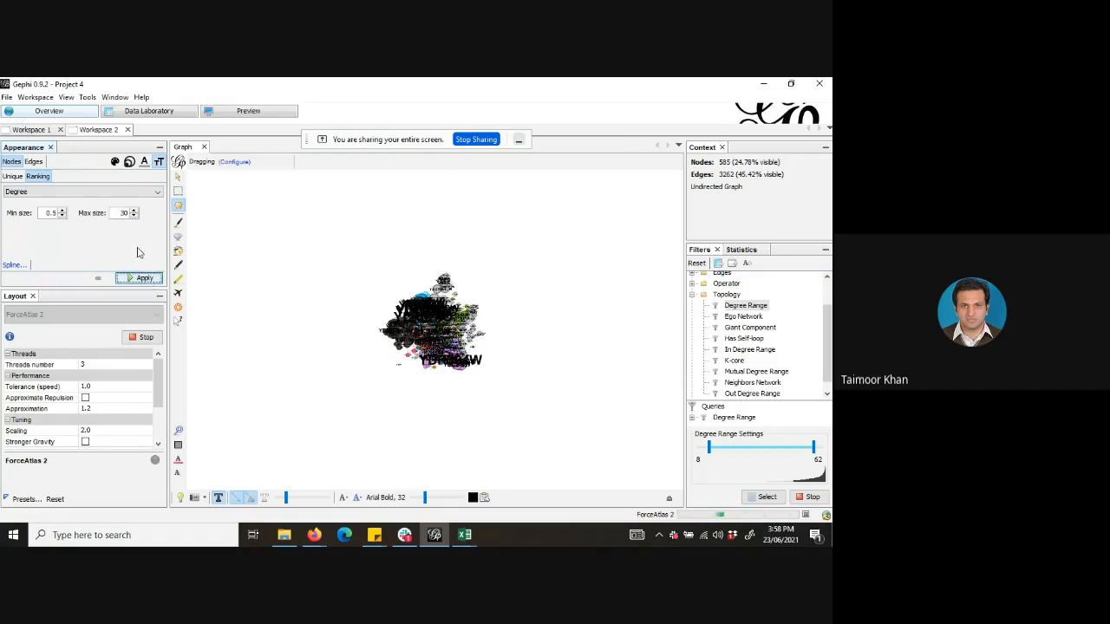
pyautogui.doubleClick(124, 212)
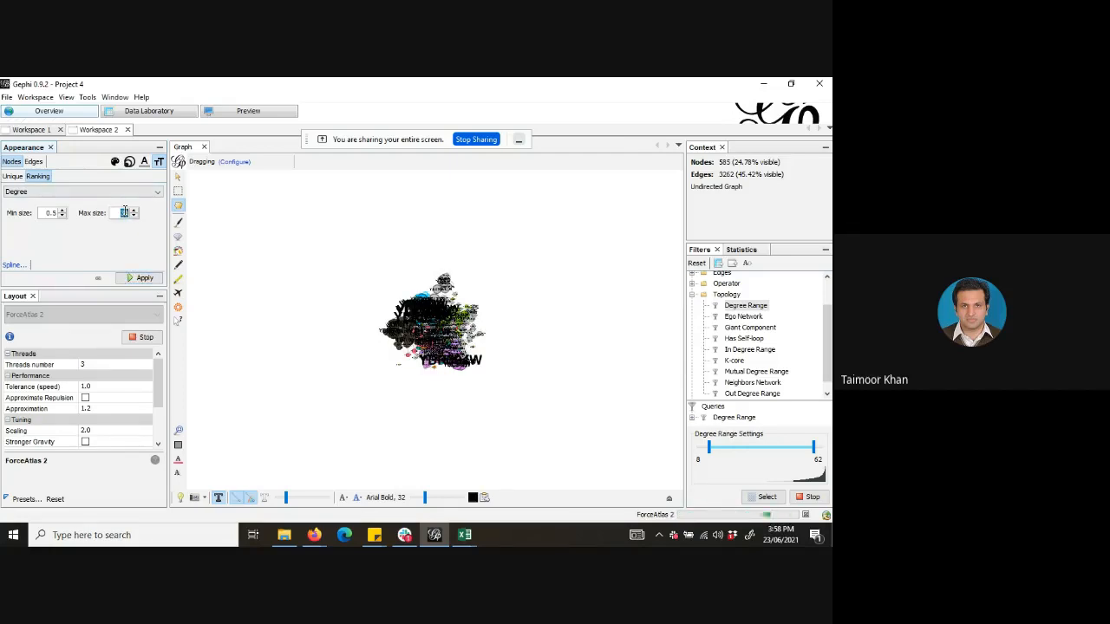
pyautogui.click(460, 347)
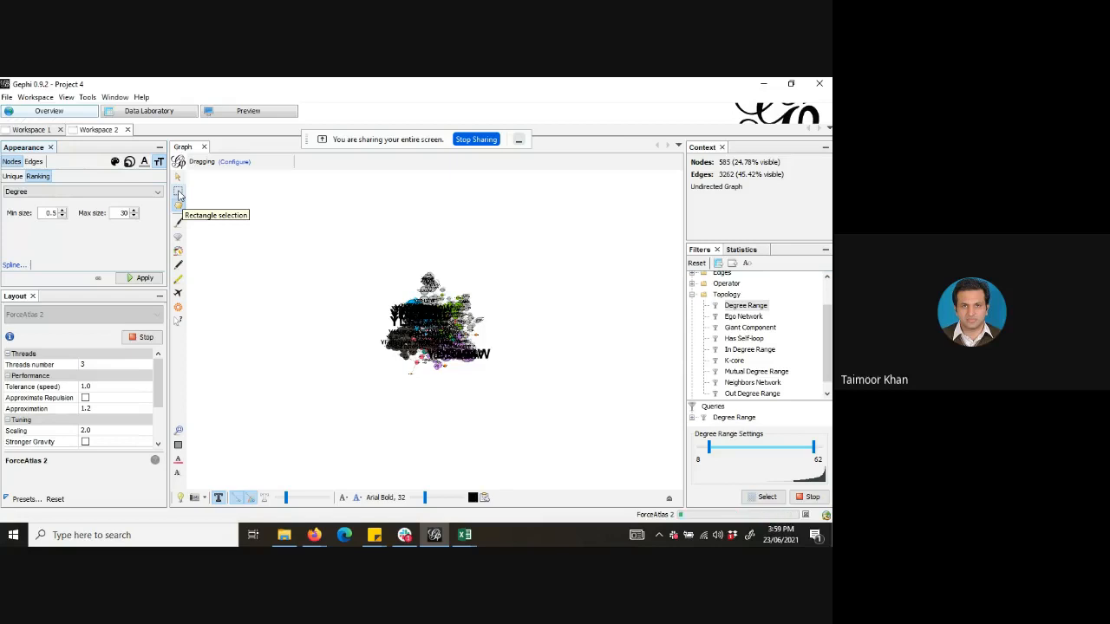
pyautogui.click(177, 191)
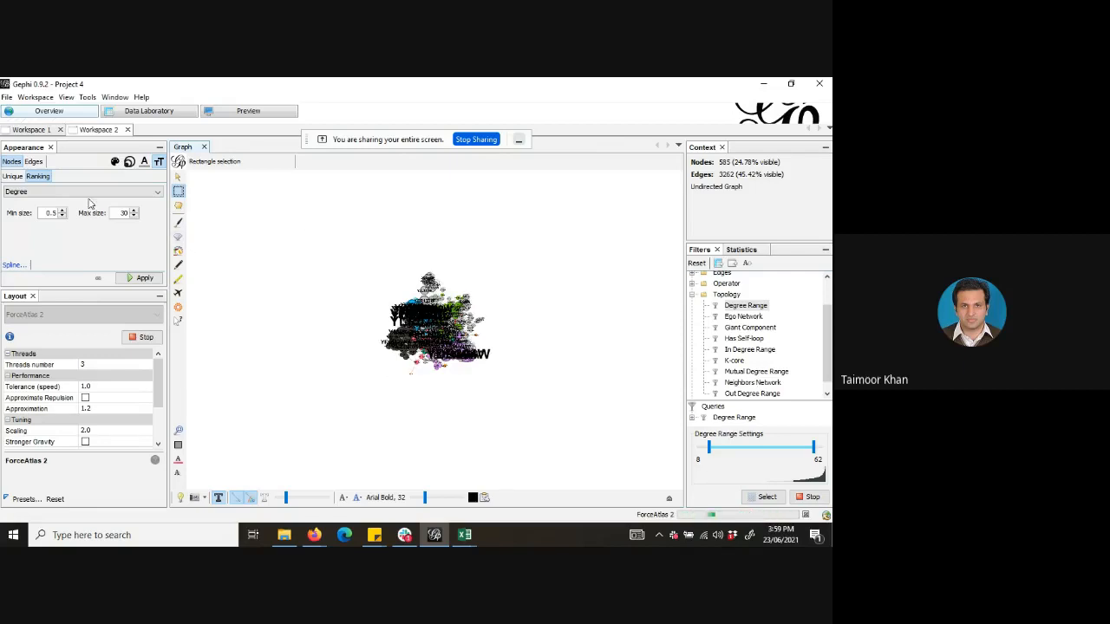
# Try ranking the label size by the second Degree attribute, and reapply the ranking with the first Degree attribute.
pyautogui.click(45, 192)
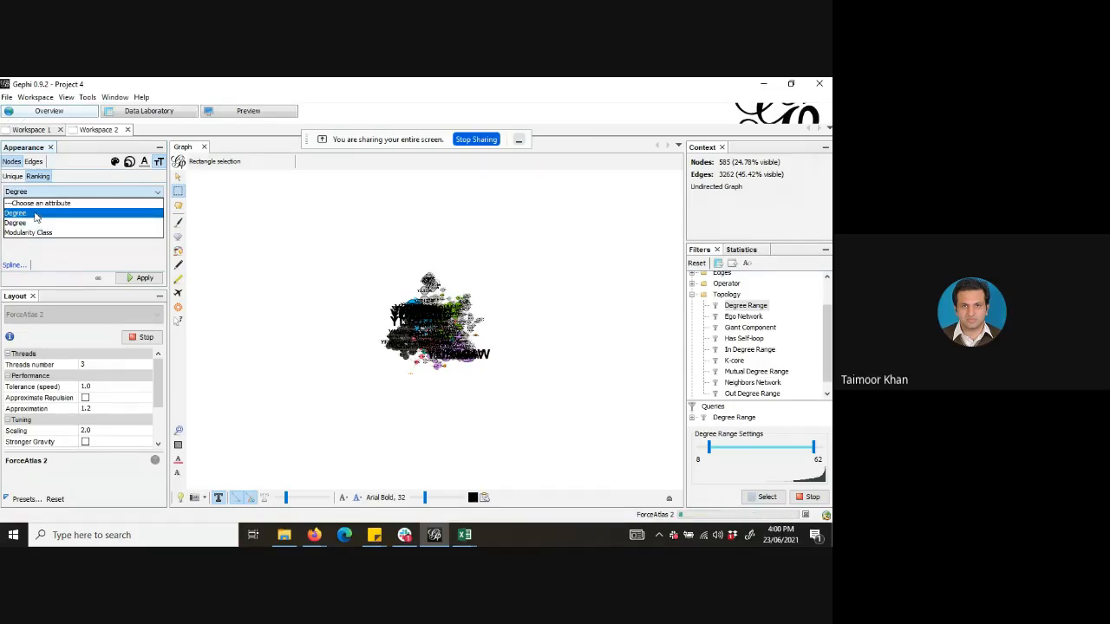
pyautogui.click(36, 214)
pyautogui.click(45, 192)
pyautogui.click(43, 225)
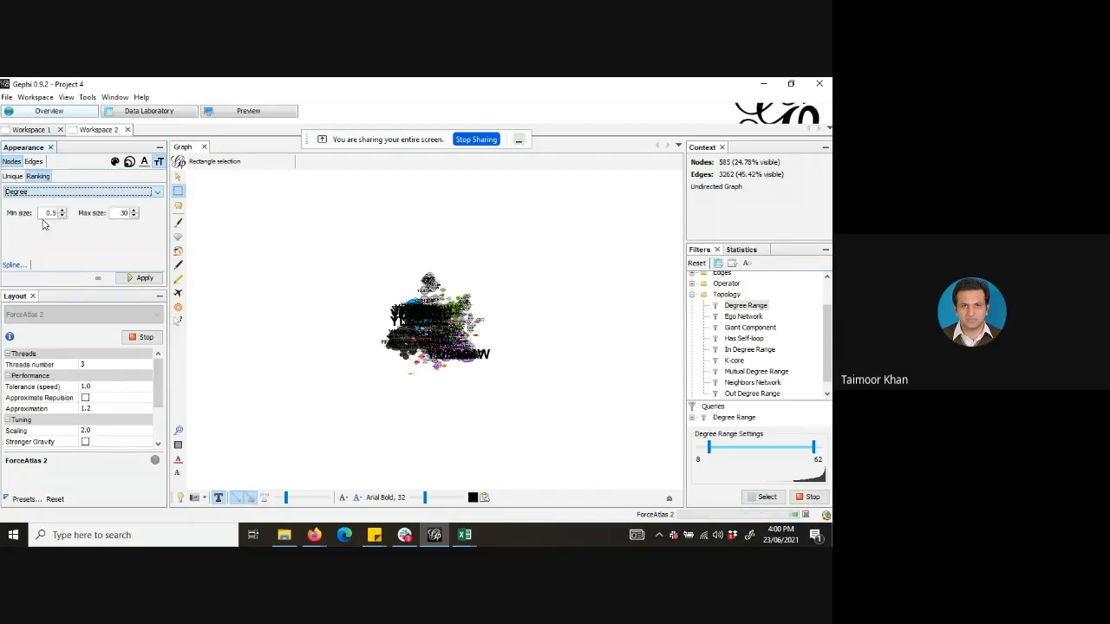
pyautogui.click(140, 278)
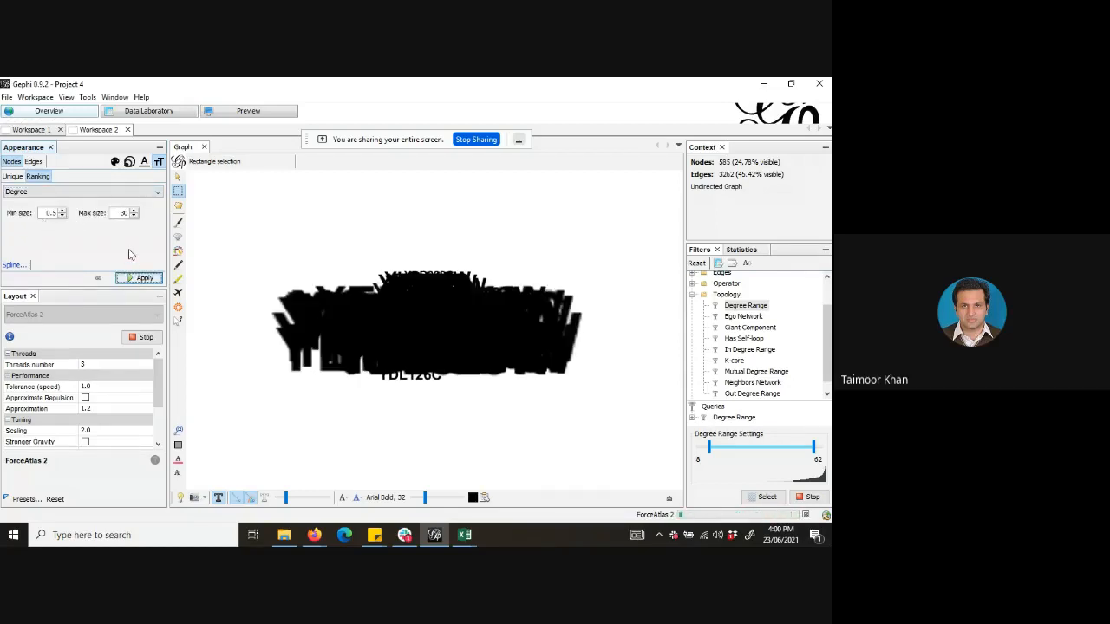
pyautogui.click(108, 192)
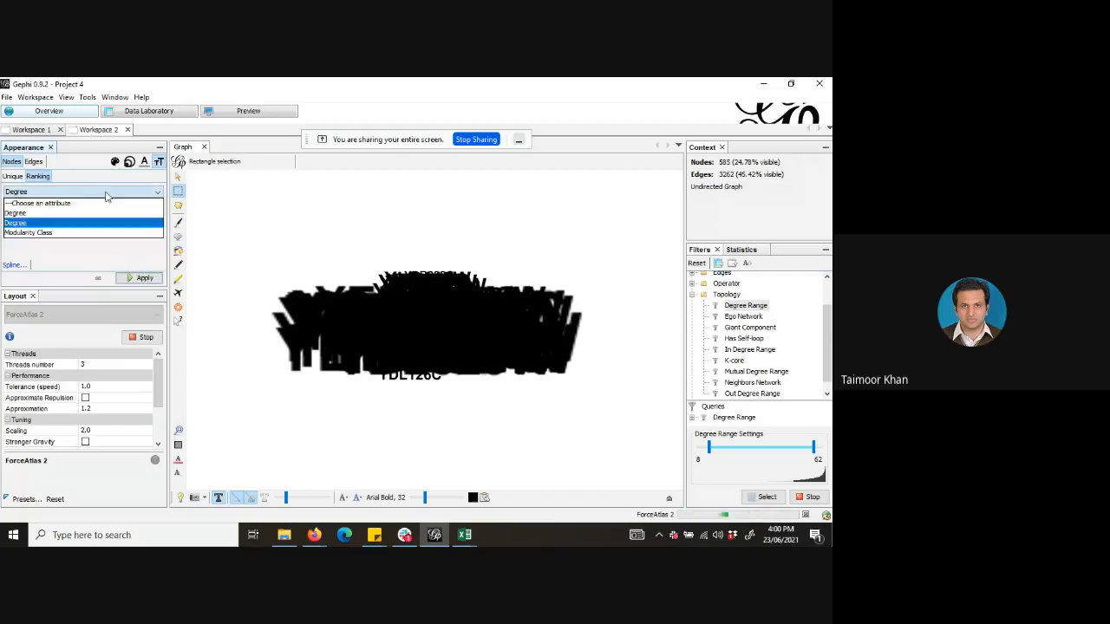
pyautogui.click(91, 217)
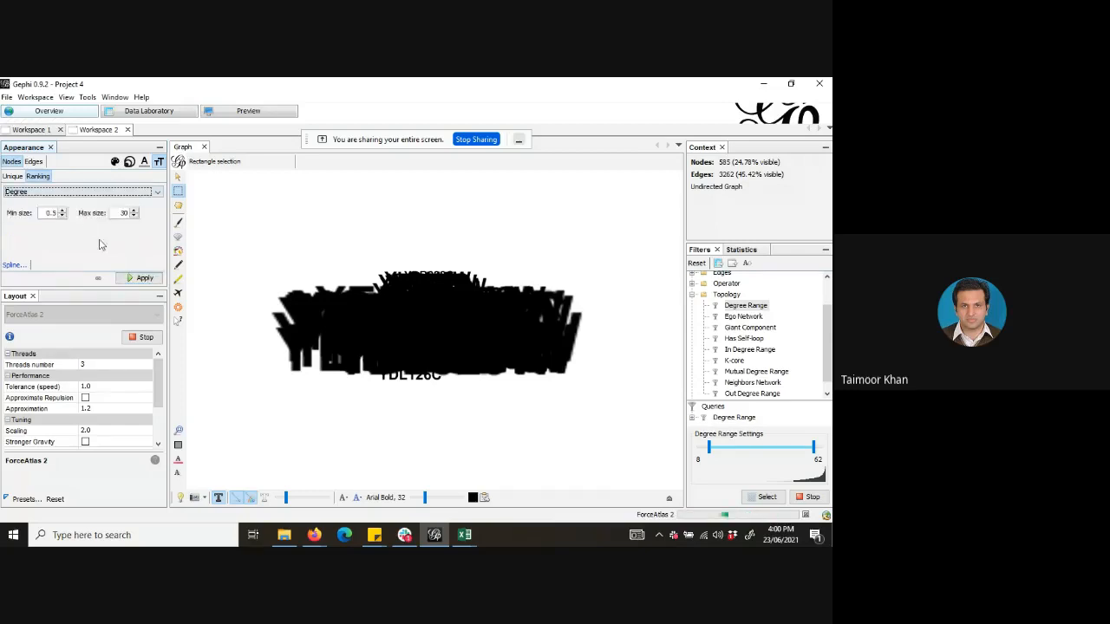
pyautogui.click(141, 277)
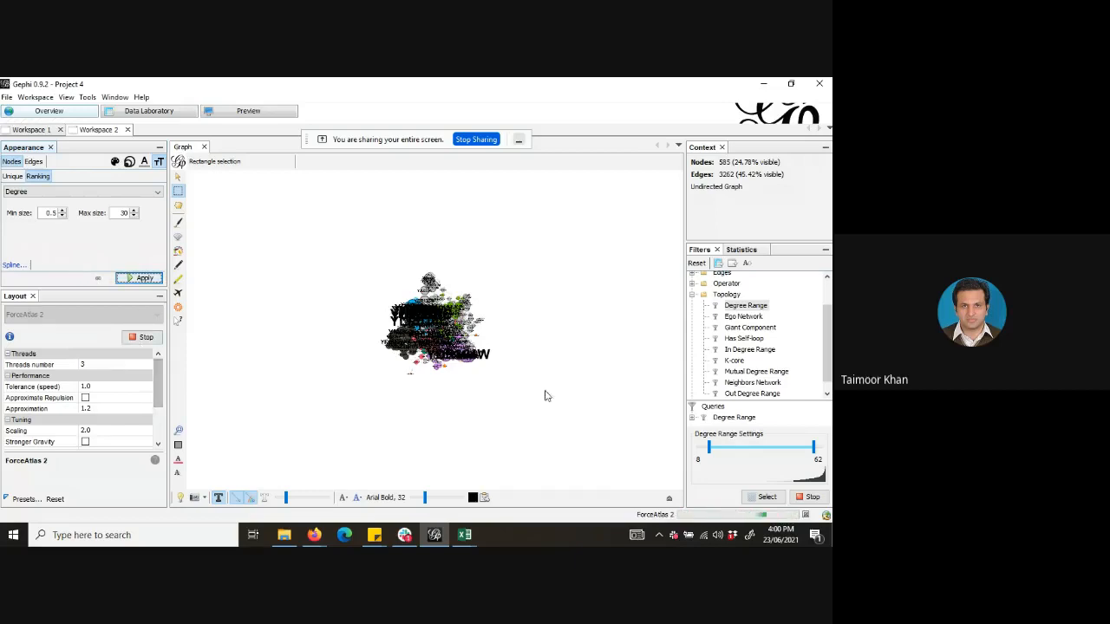
# Cancel the running ForceAtlas 2 layout and set its scaling to 1.0.
pyautogui.click(805, 515)
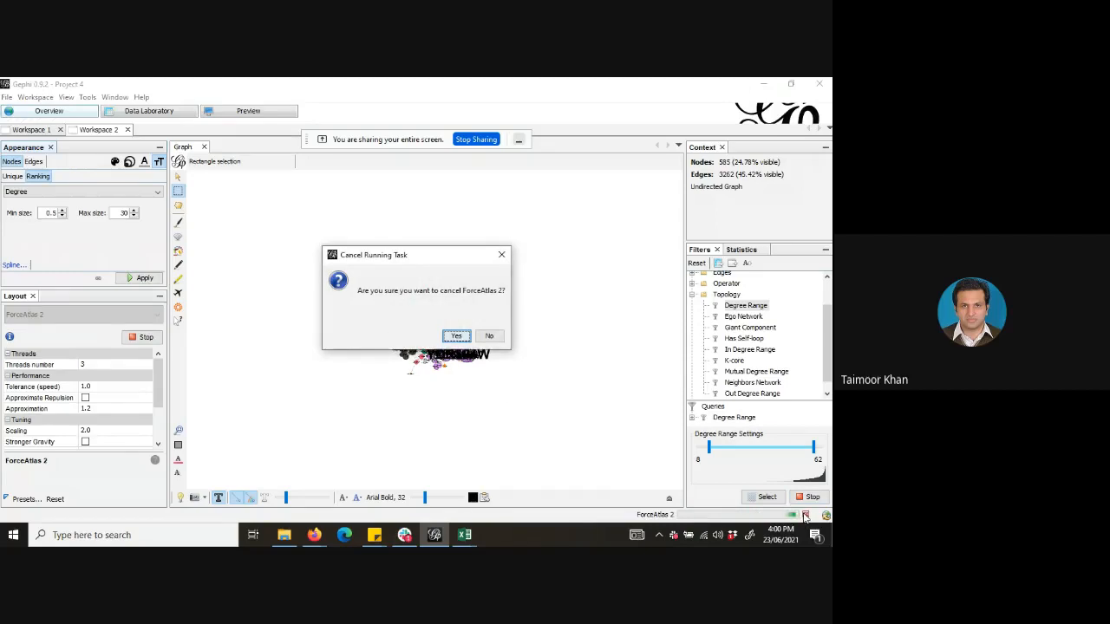
pyautogui.click(455, 336)
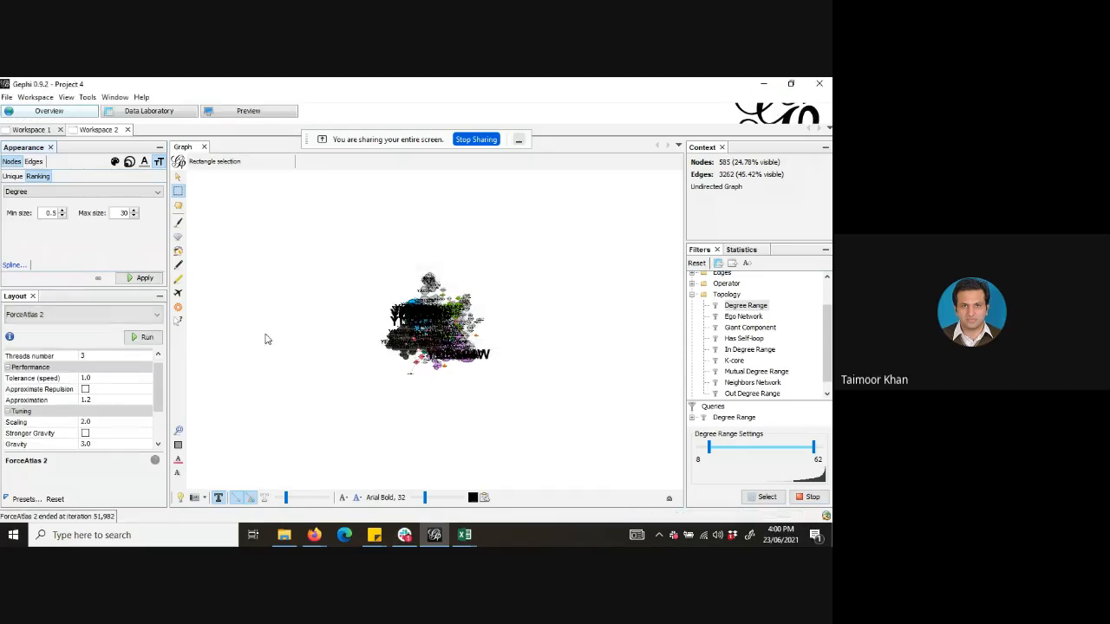
pyautogui.click(113, 314)
pyautogui.click(128, 496)
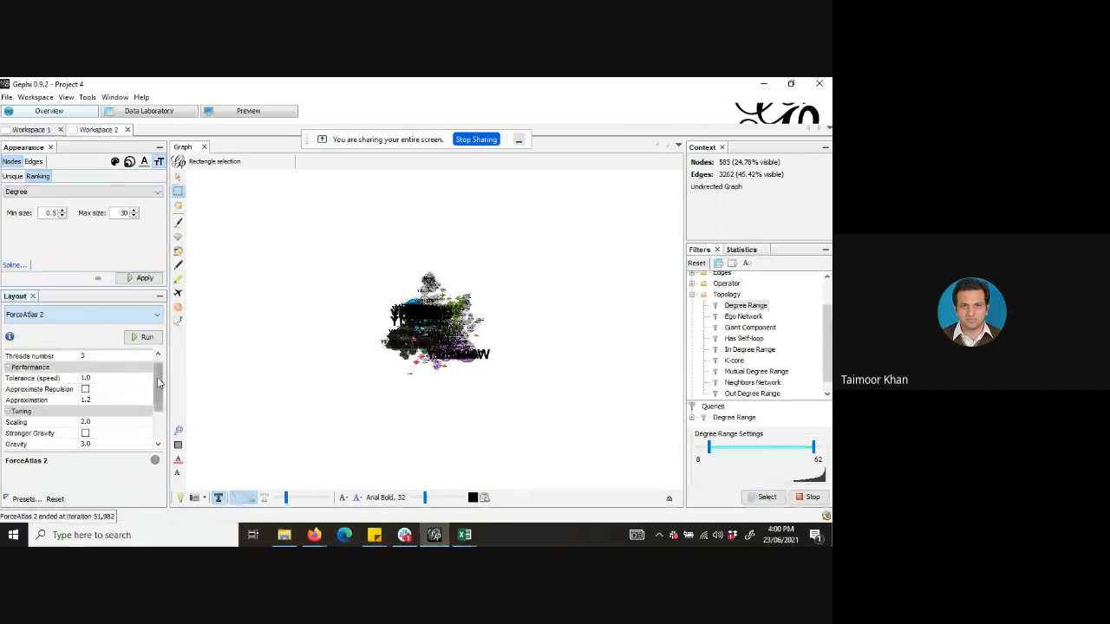
pyautogui.scroll(1, 158, 378)
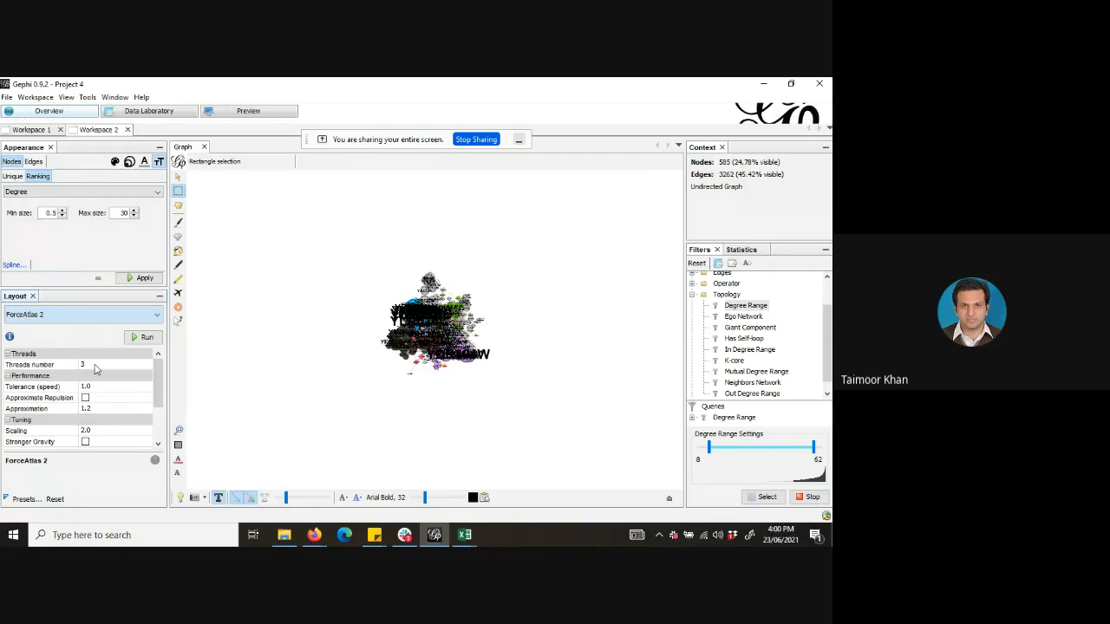
pyautogui.click(96, 390)
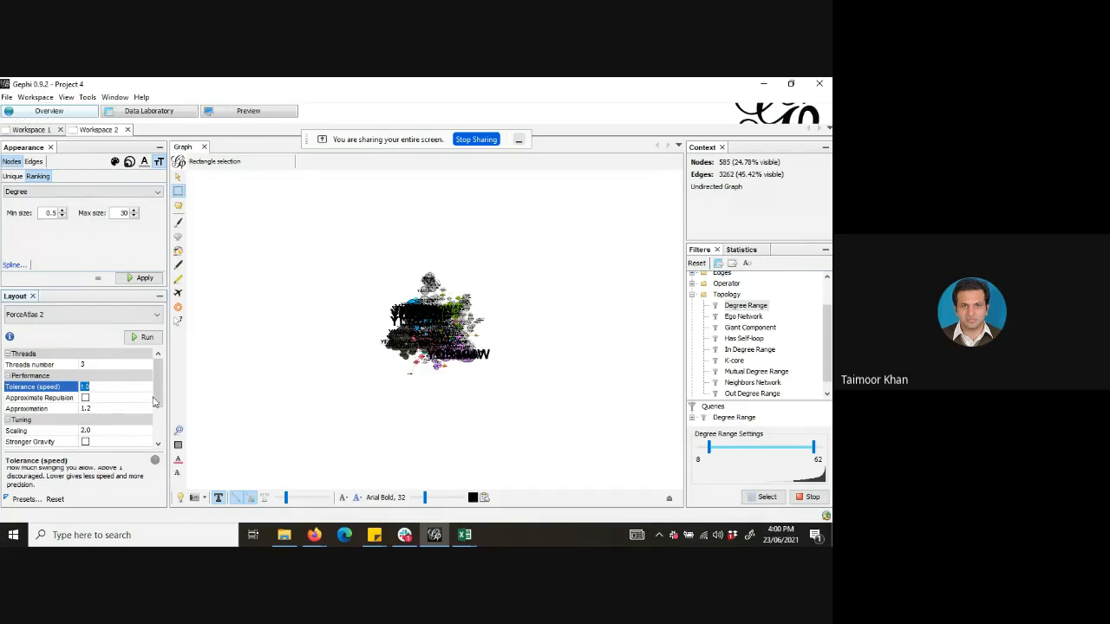
pyautogui.click(95, 430)
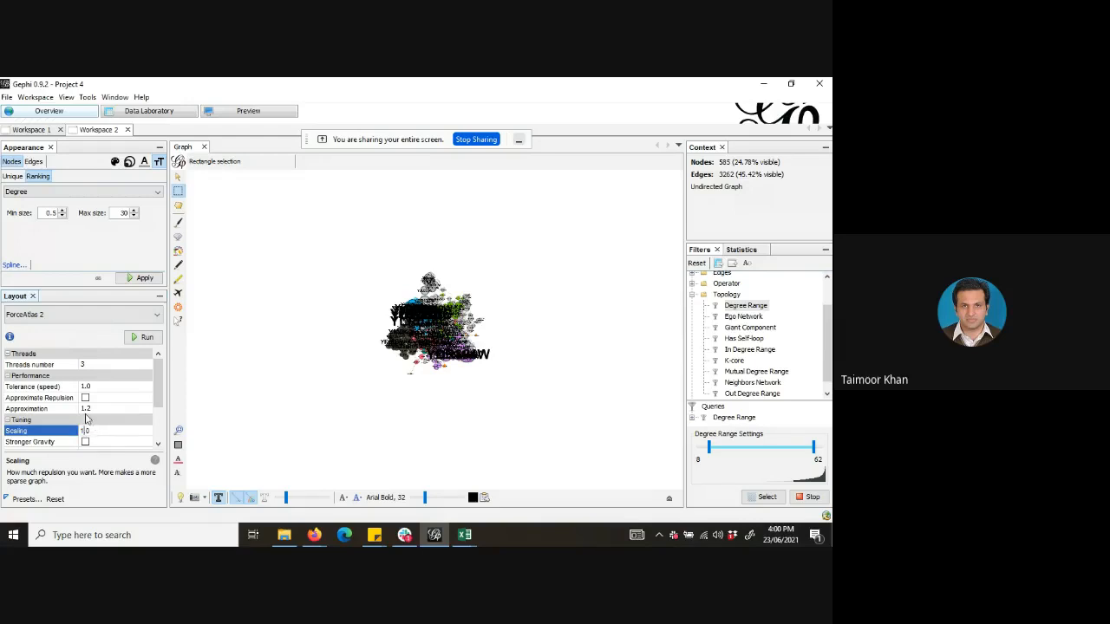
# Enable Prevent Overlap for ForceAtlas 2, leave Stronger Gravity and Dissuade Hubs disabled, and run the layout.
pyautogui.click(85, 442)
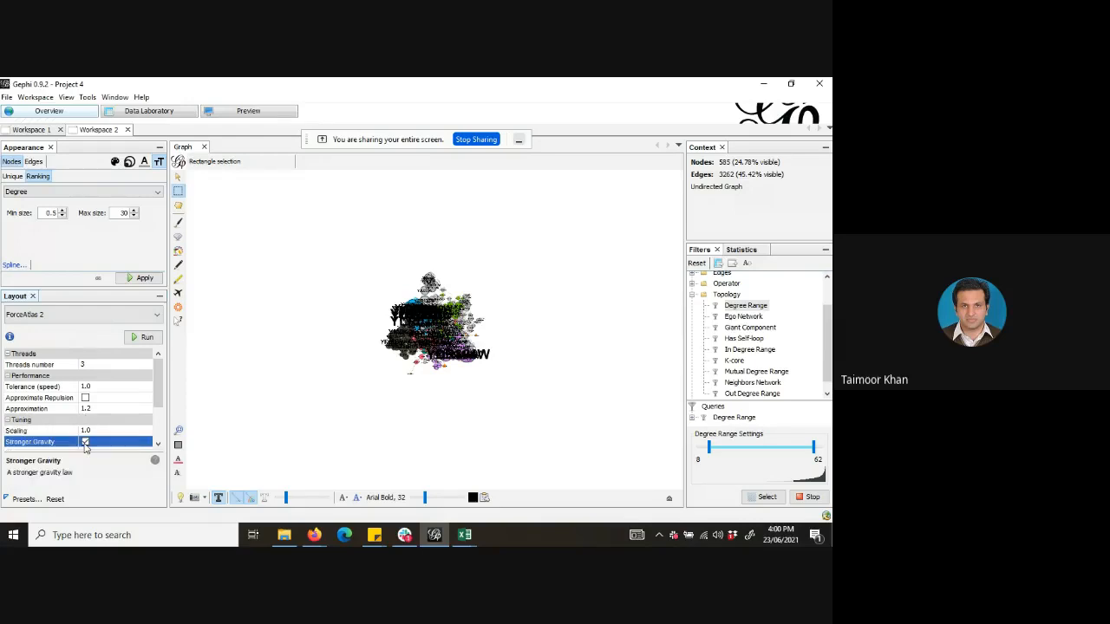
pyautogui.moveTo(157, 401); pyautogui.dragTo(160, 433)
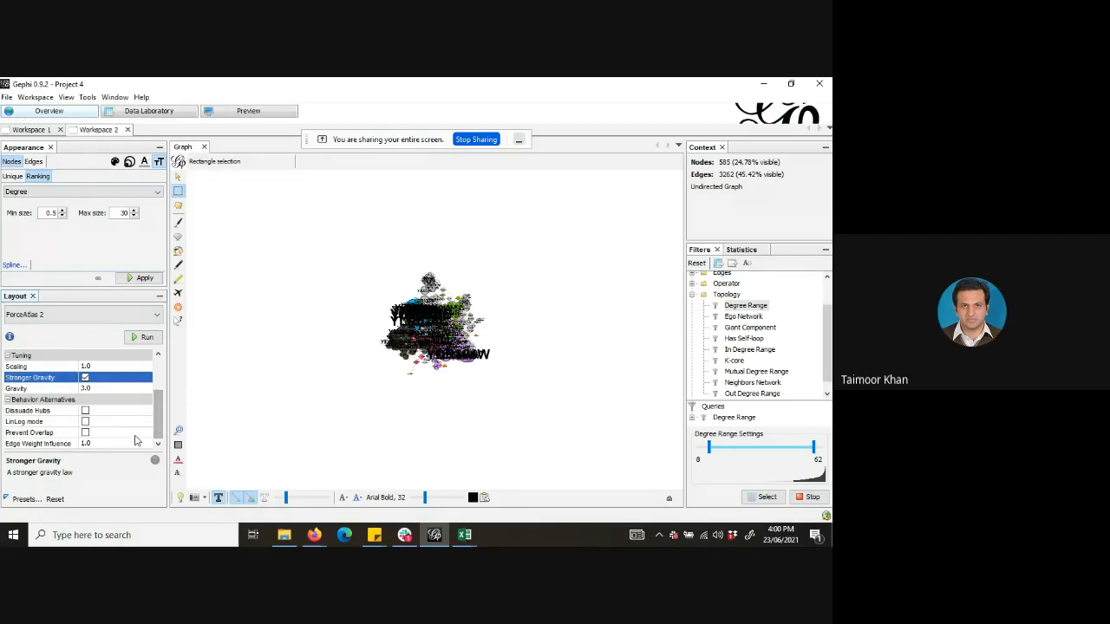
pyautogui.click(85, 411)
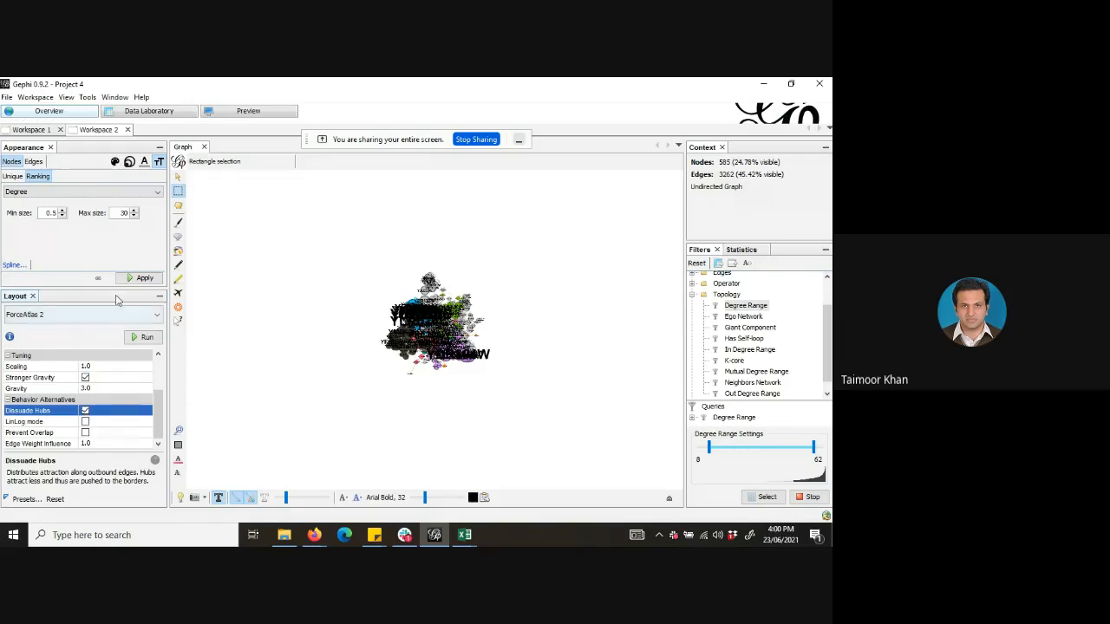
pyautogui.click(85, 410)
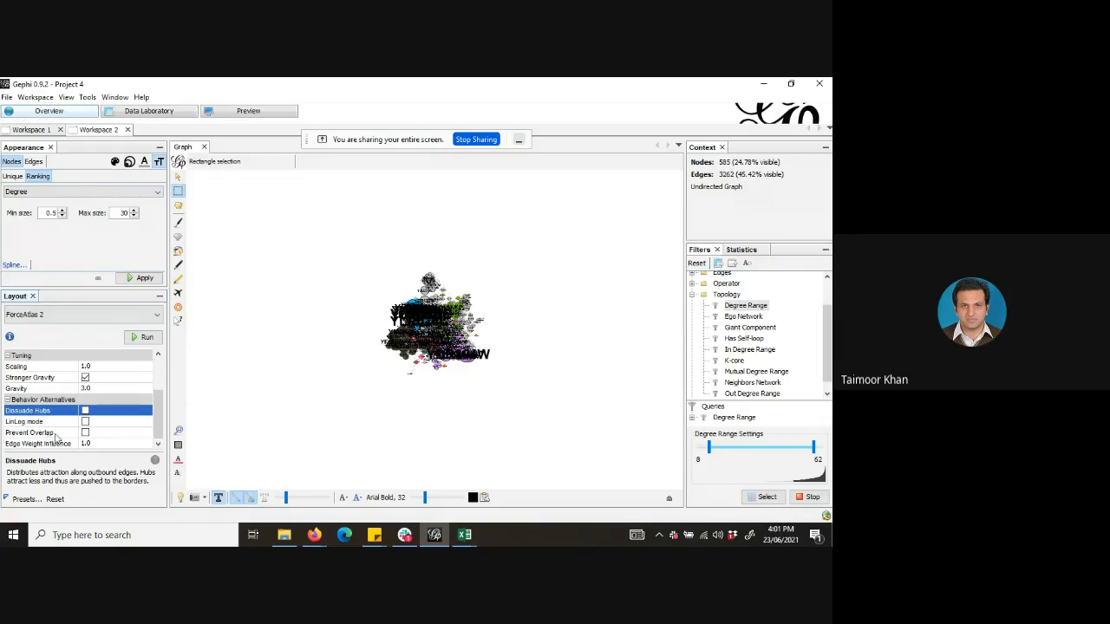
pyautogui.click(85, 432)
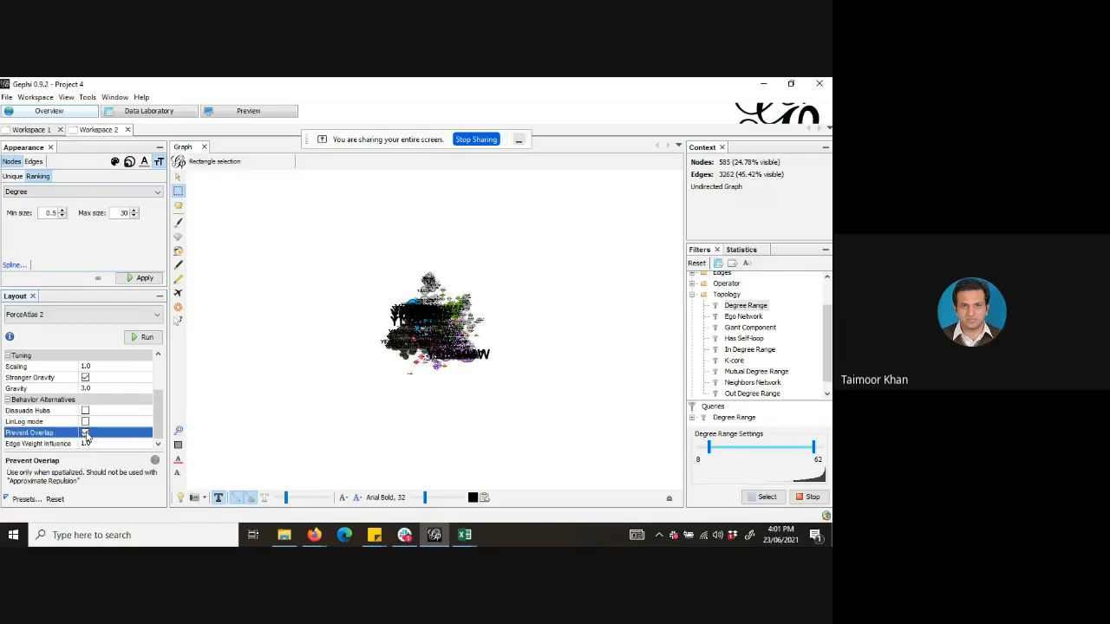
pyautogui.click(85, 379)
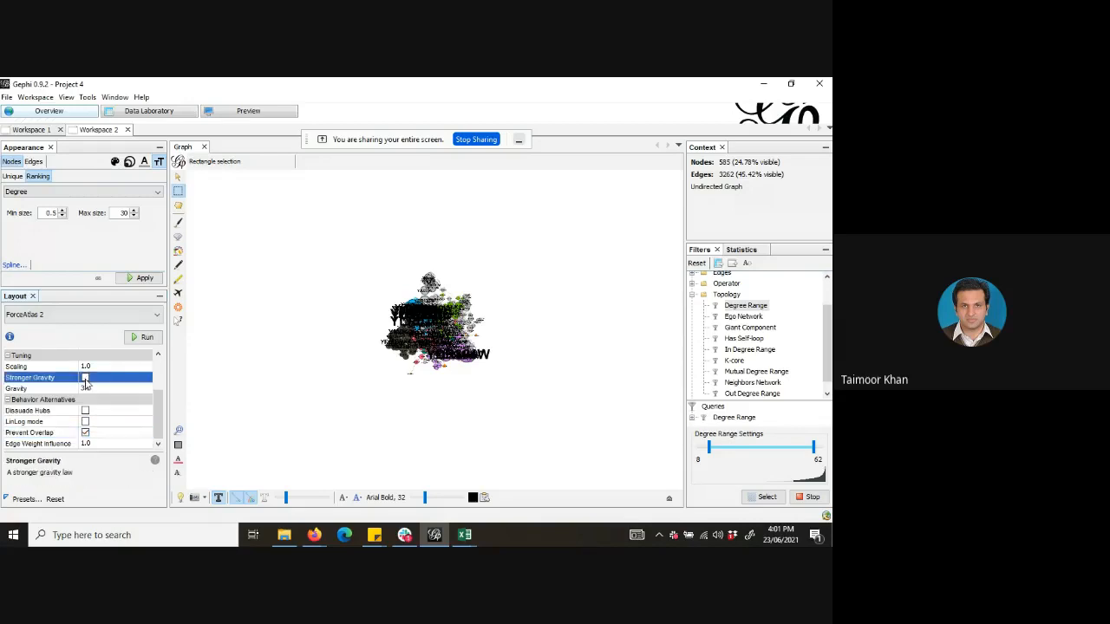
pyautogui.click(133, 337)
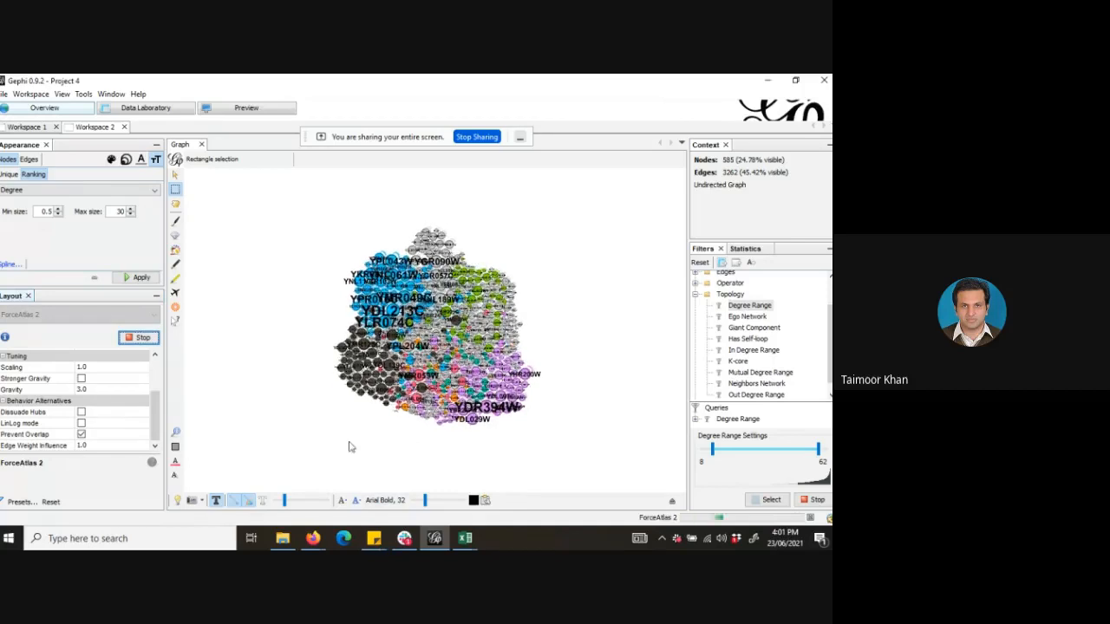
# Switch to the Google Meet call in the browser and look over the additional call options.
pyautogui.moveTo(312, 537)
pyautogui.click(278, 500)
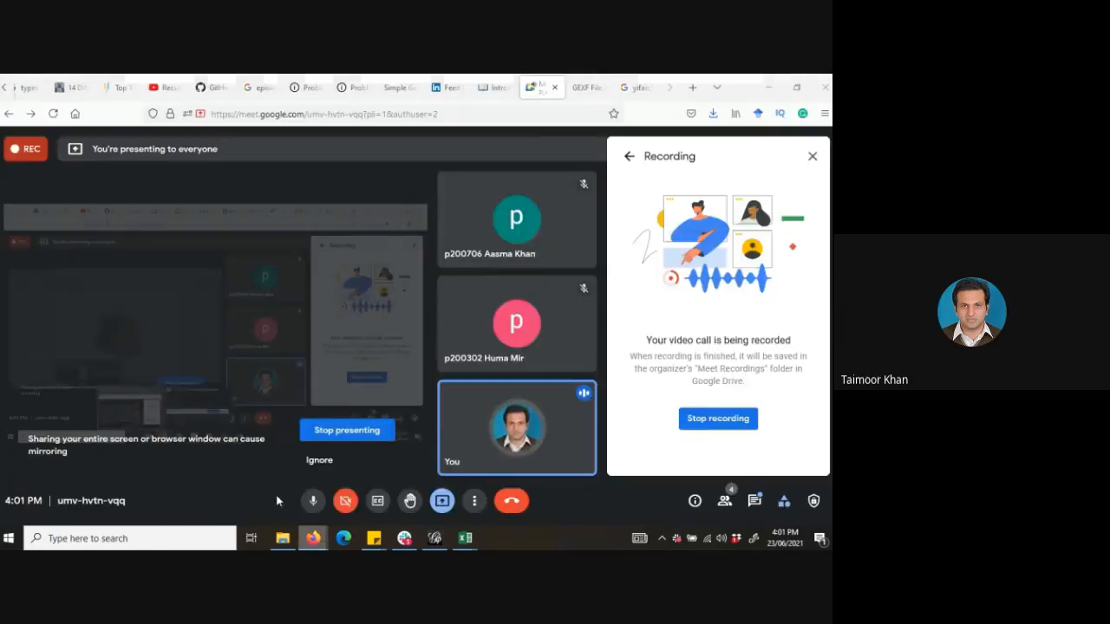
pyautogui.moveTo(192, 331)
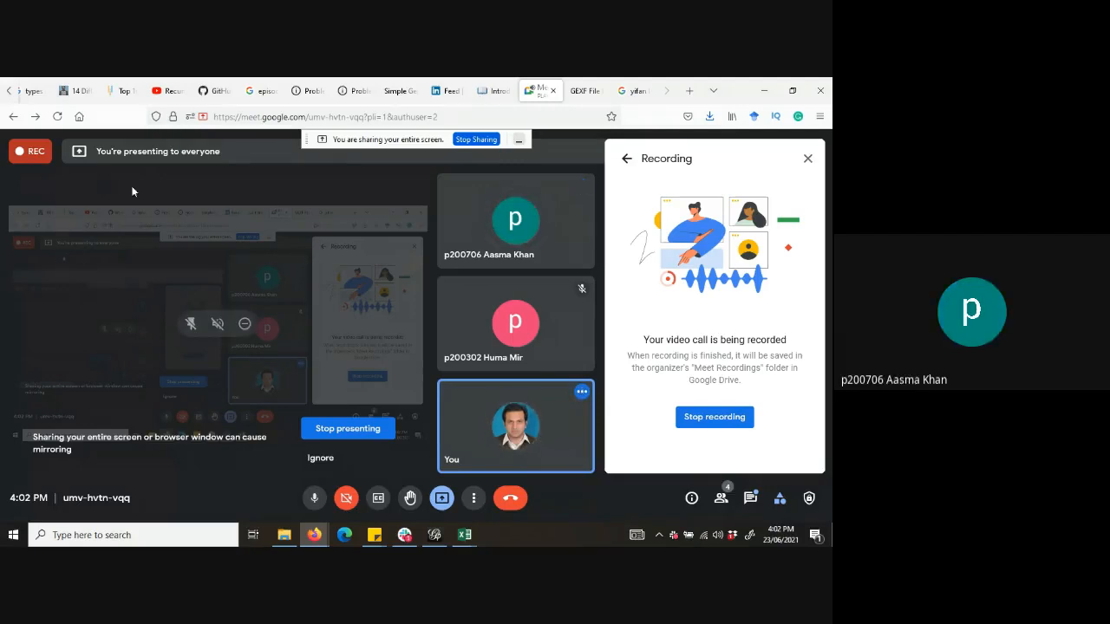
pyautogui.click(473, 498)
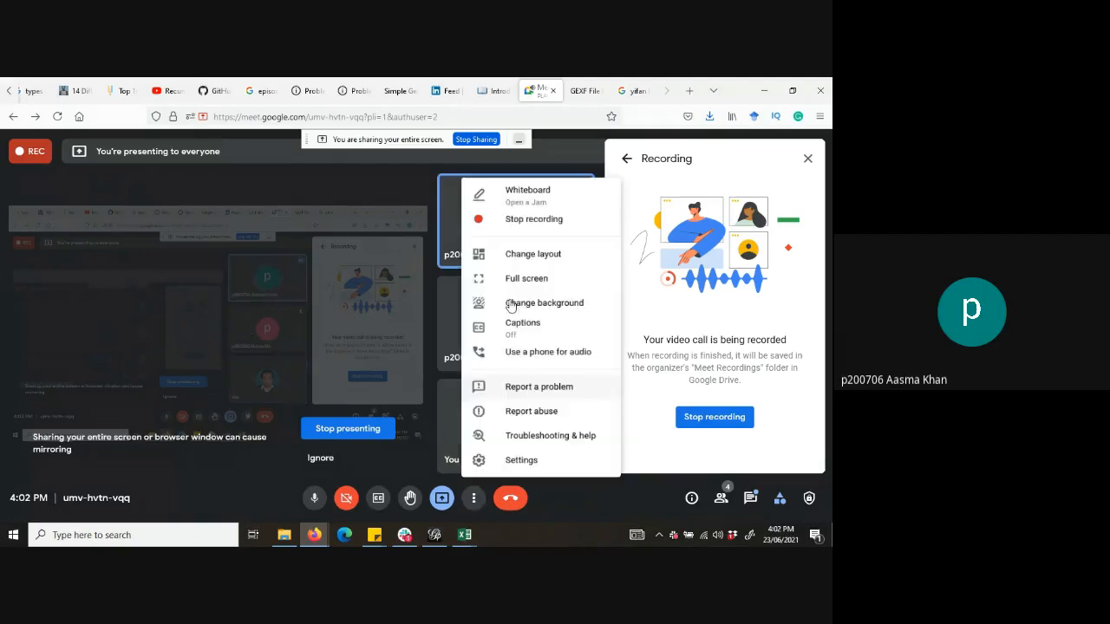
pyautogui.press('Escape')
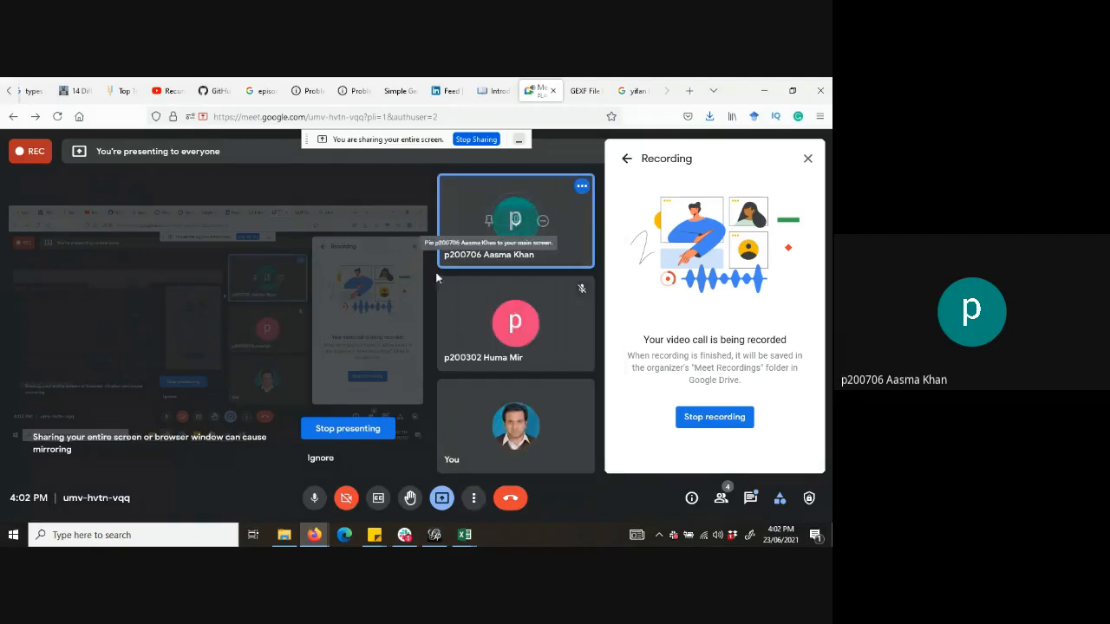